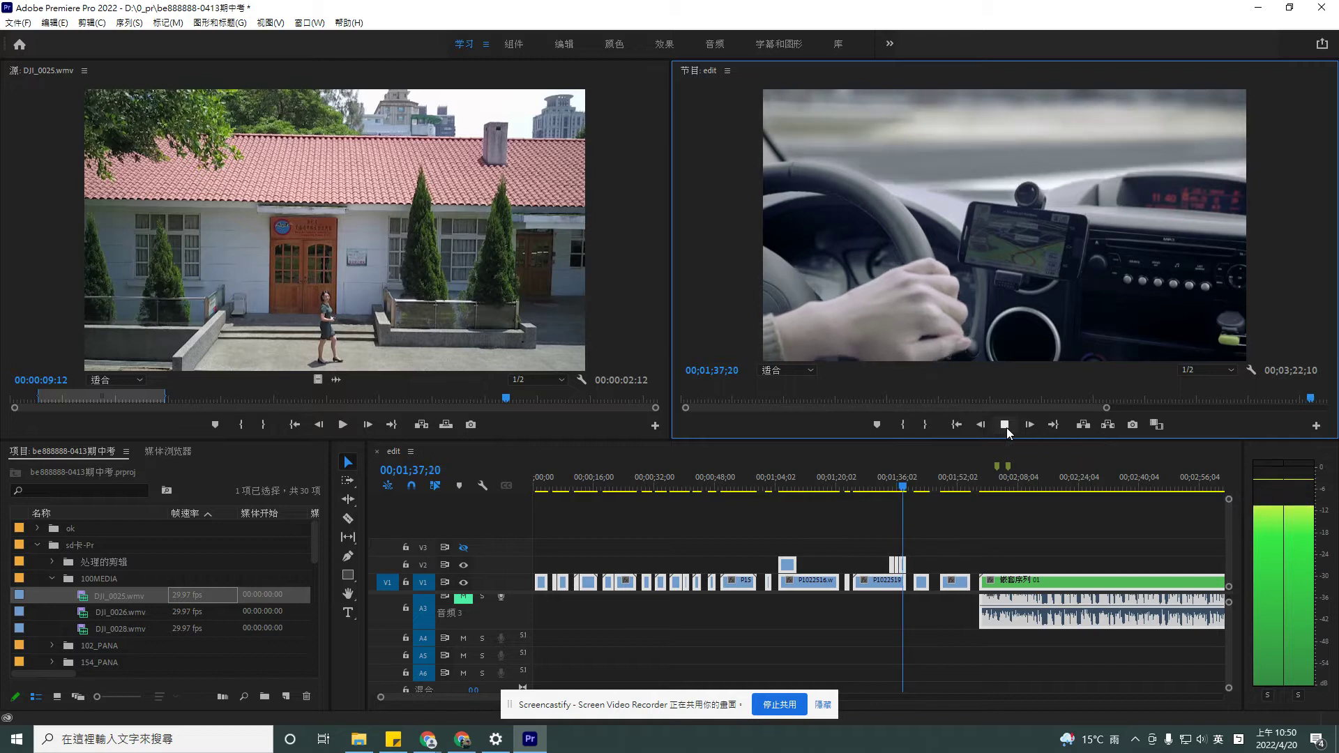
Stop playback, review the short V2 clips around 00;01;36;16, deselect all clips and return the playhead to the sequence start
left_click(1006, 428)
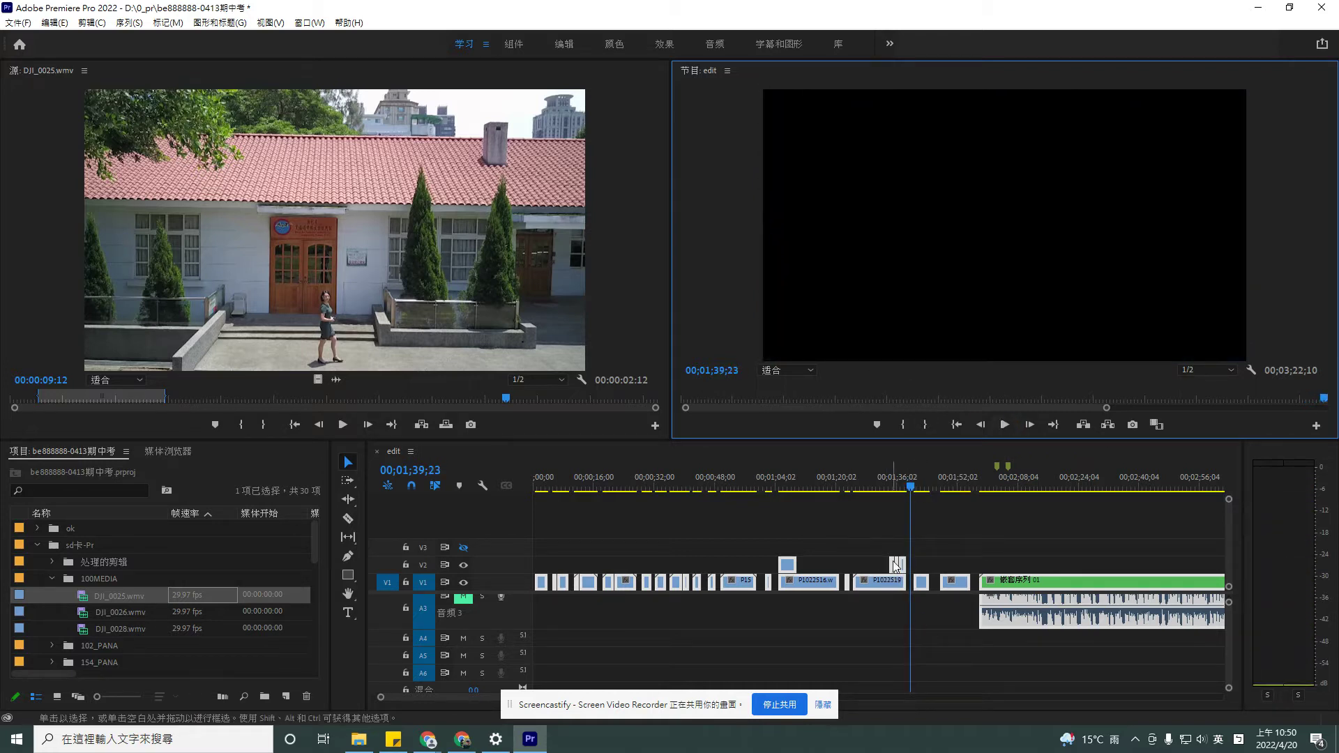
left_click_drag(916, 488, 893, 585)
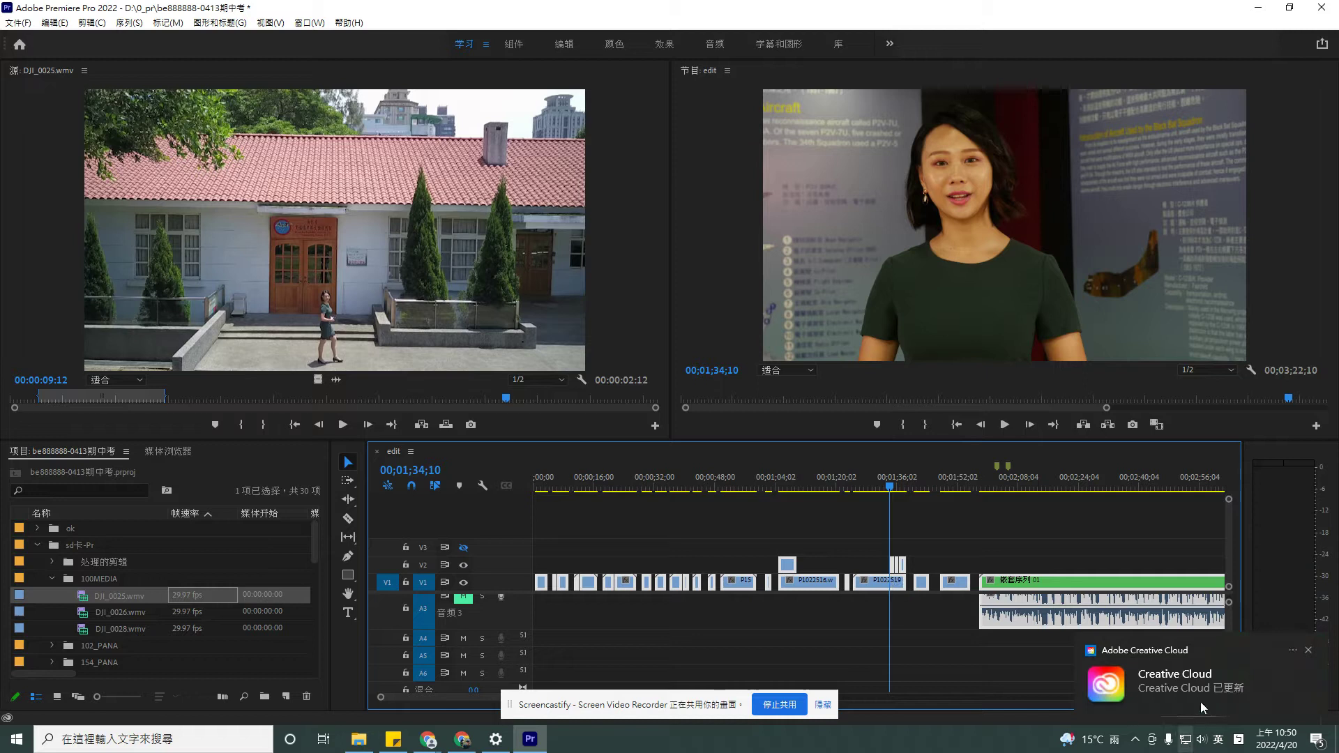
left_click(1307, 651)
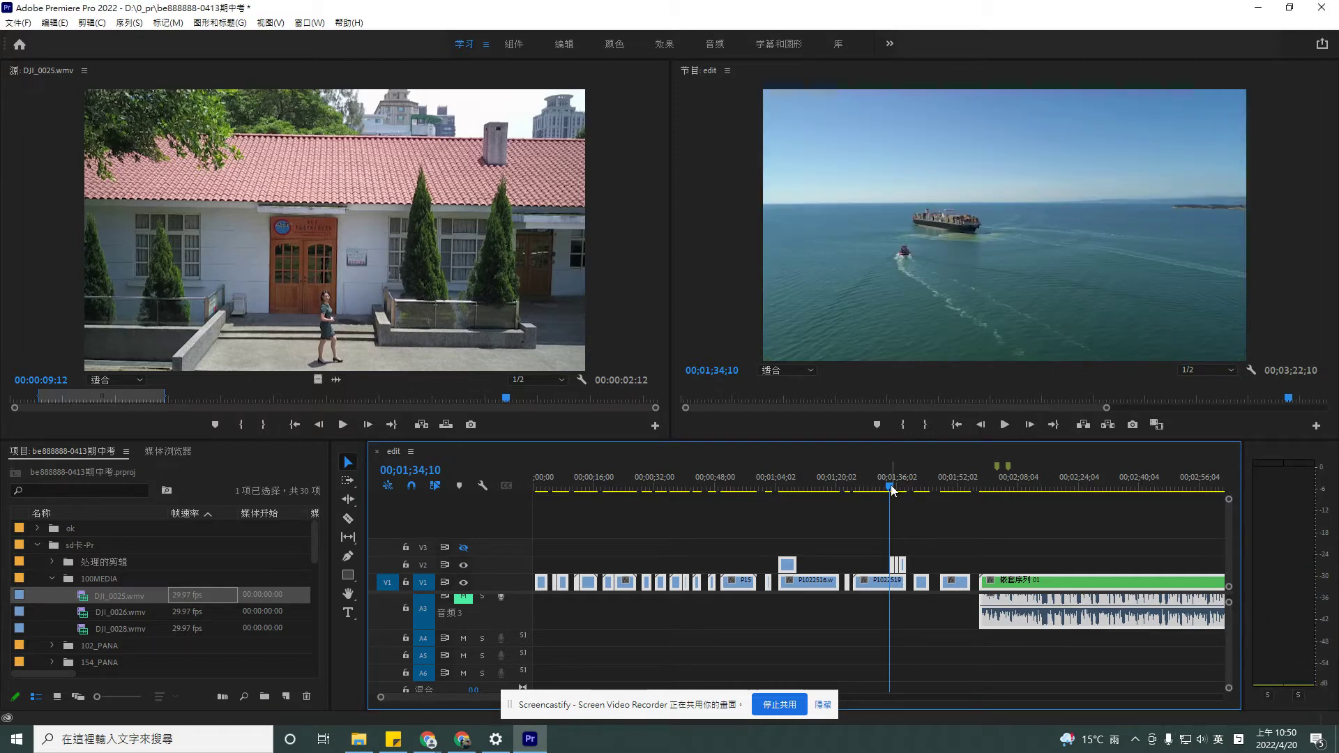
left_click_drag(892, 488, 898, 489)
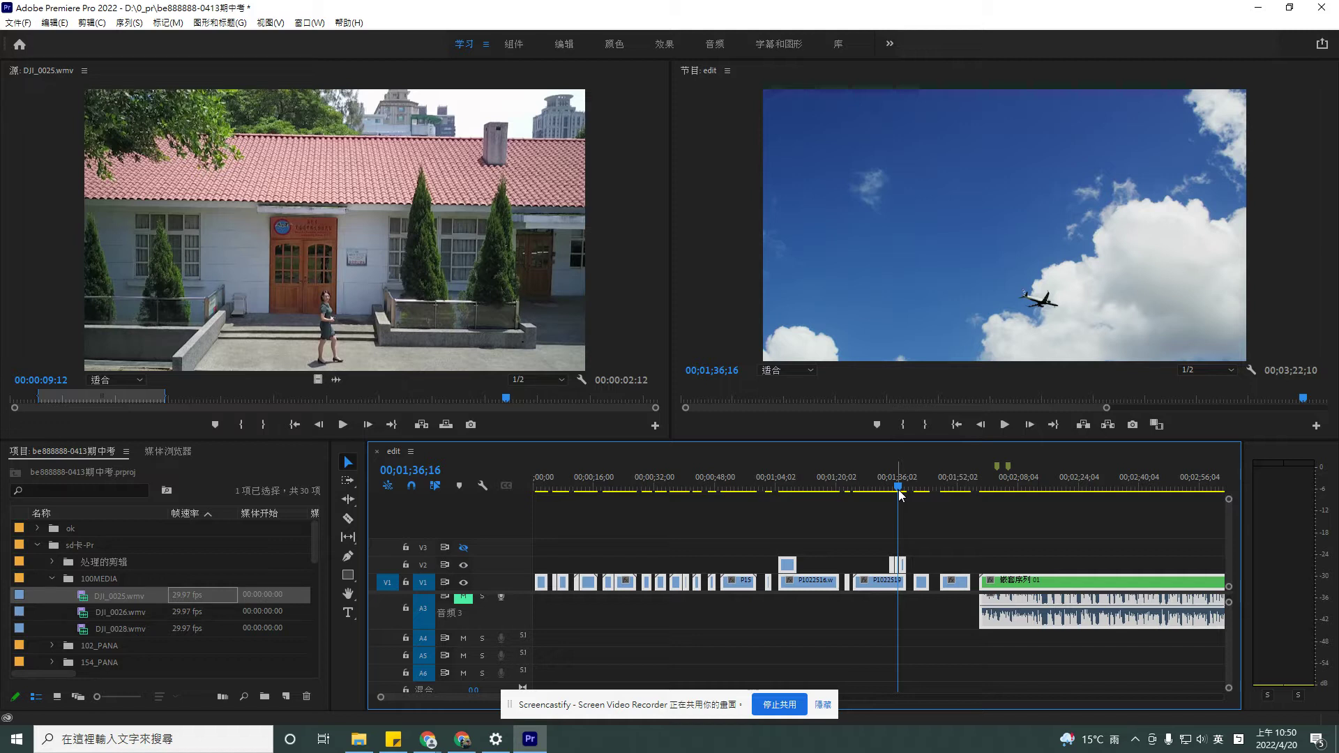
left_click(751, 537)
left_click(937, 488)
key("Home")
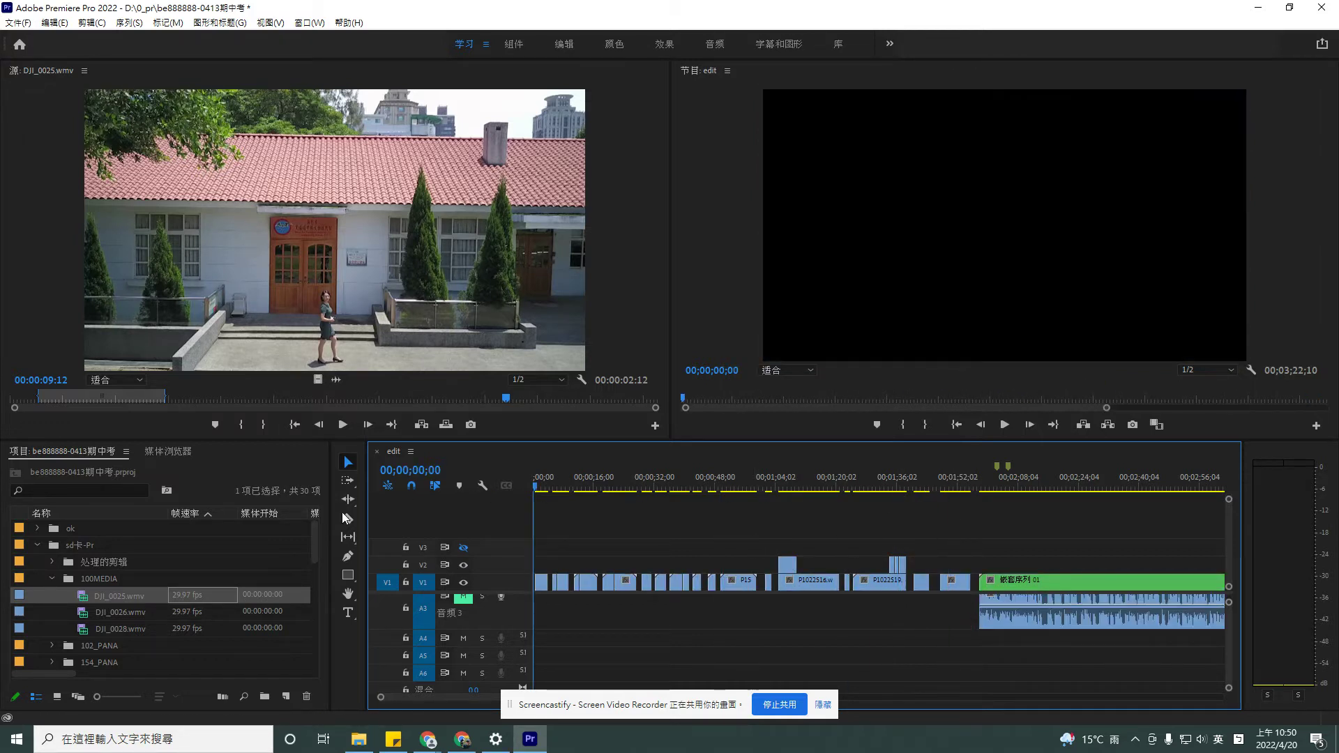
Switch to Chrome and open the video in the 0_教學 playlist of the signed-in YouTube channel
left_click(462, 739)
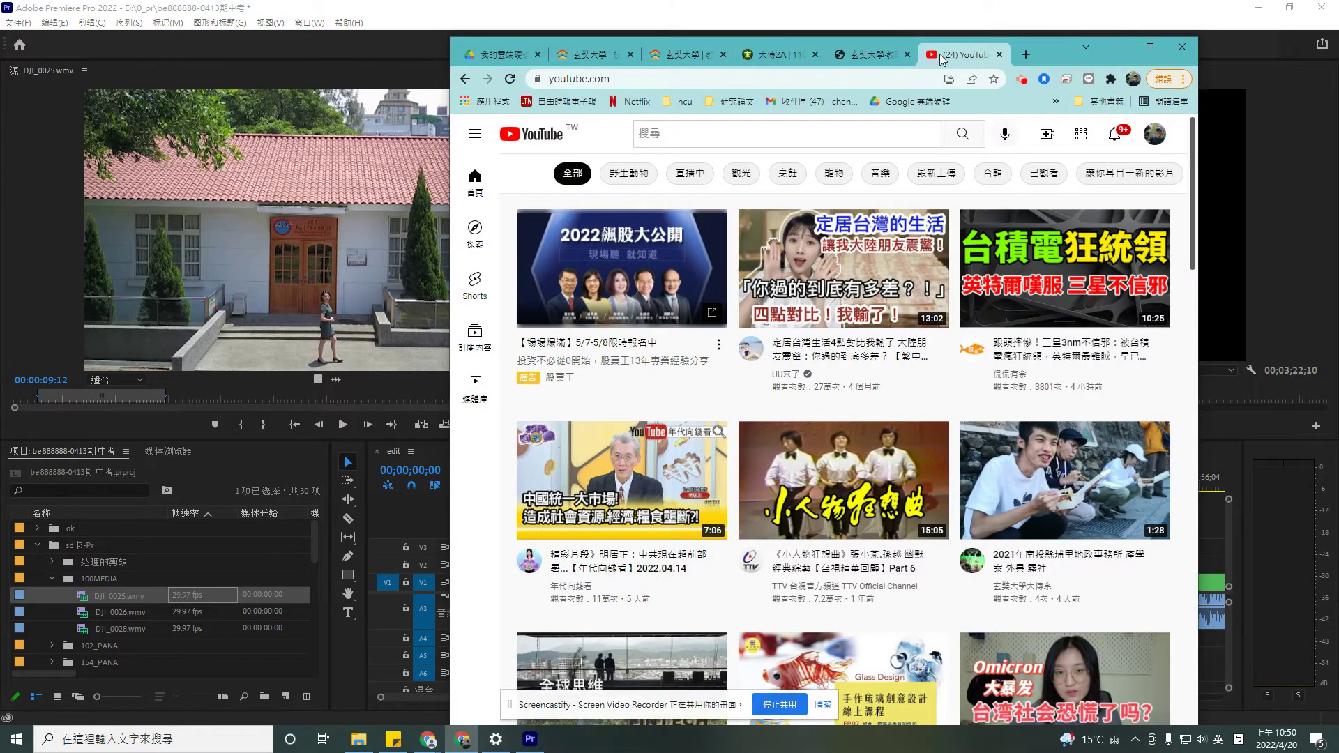
left_click(1156, 139)
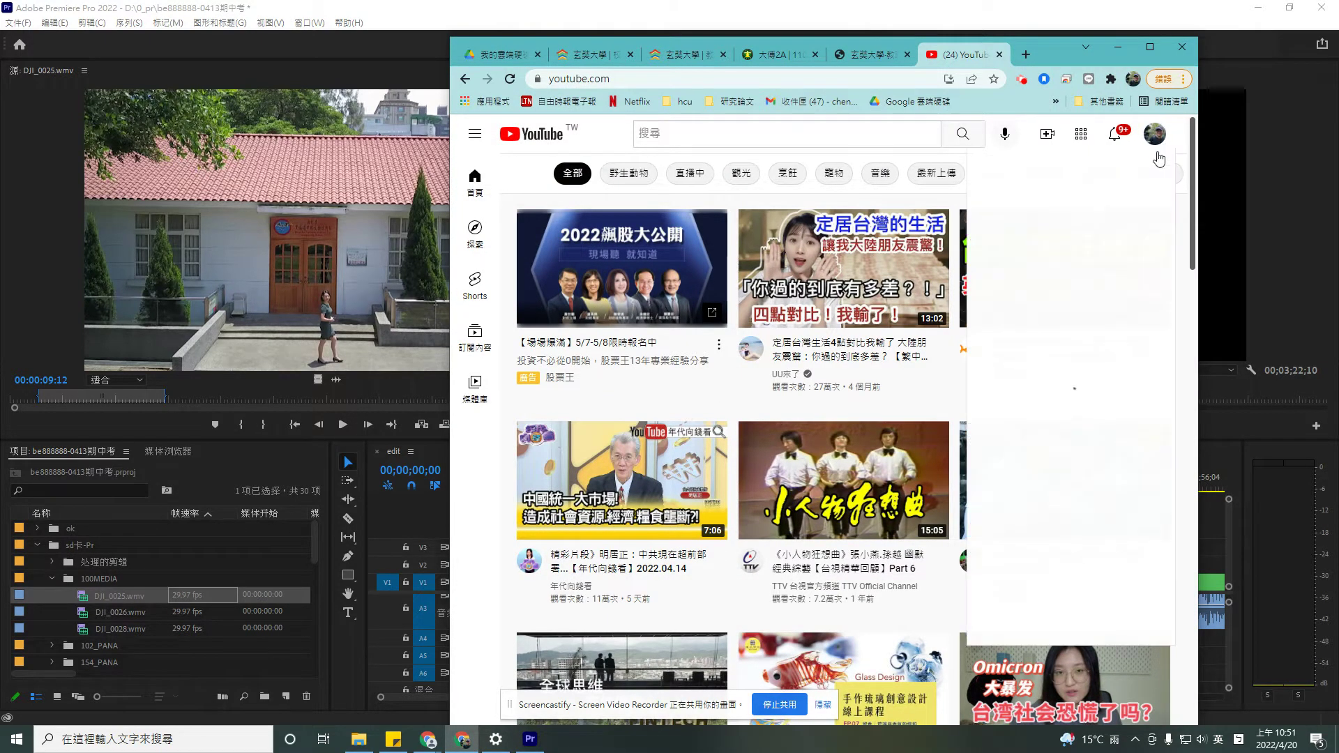
left_click(1070, 232)
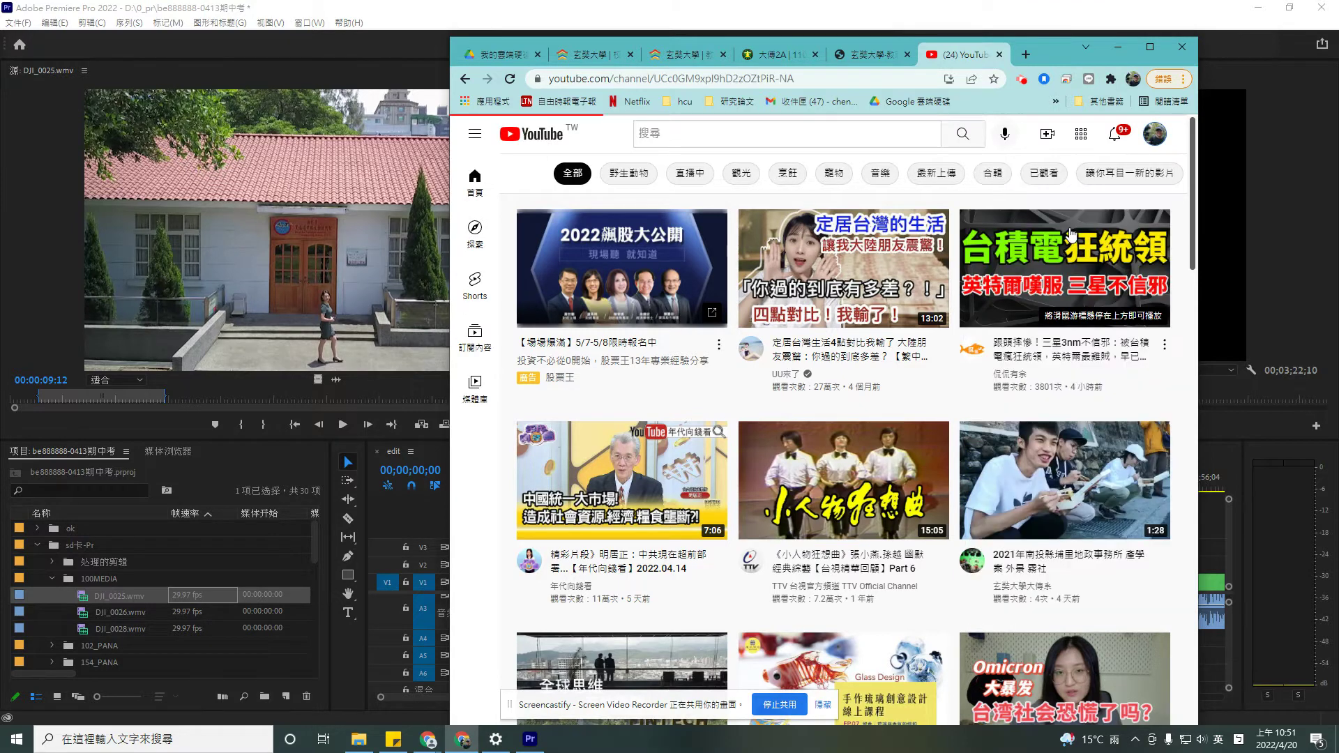
left_click(717, 244)
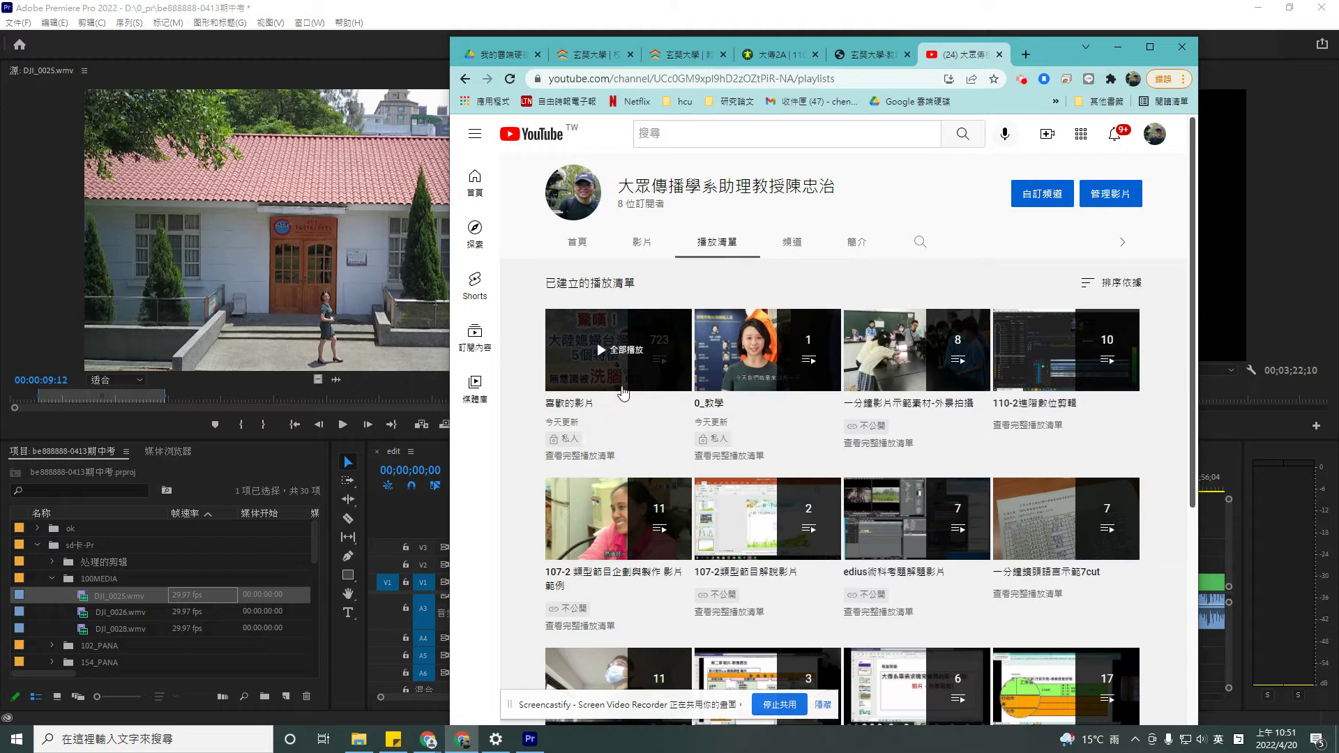
left_click(744, 362)
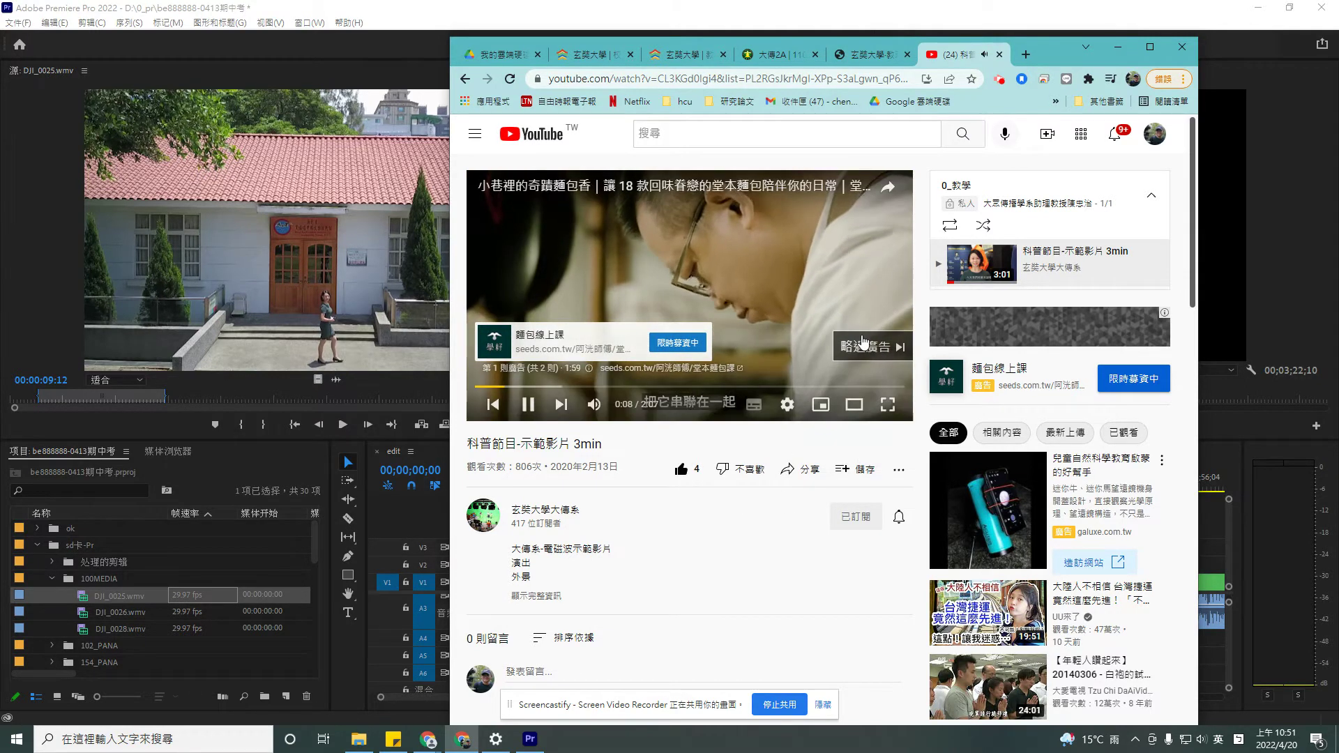
Skip the advertisement and watch the opening title of 科普節目-示範影片 3min up to 0:07, pausing on the 電磁波發展史 card
left_click(863, 343)
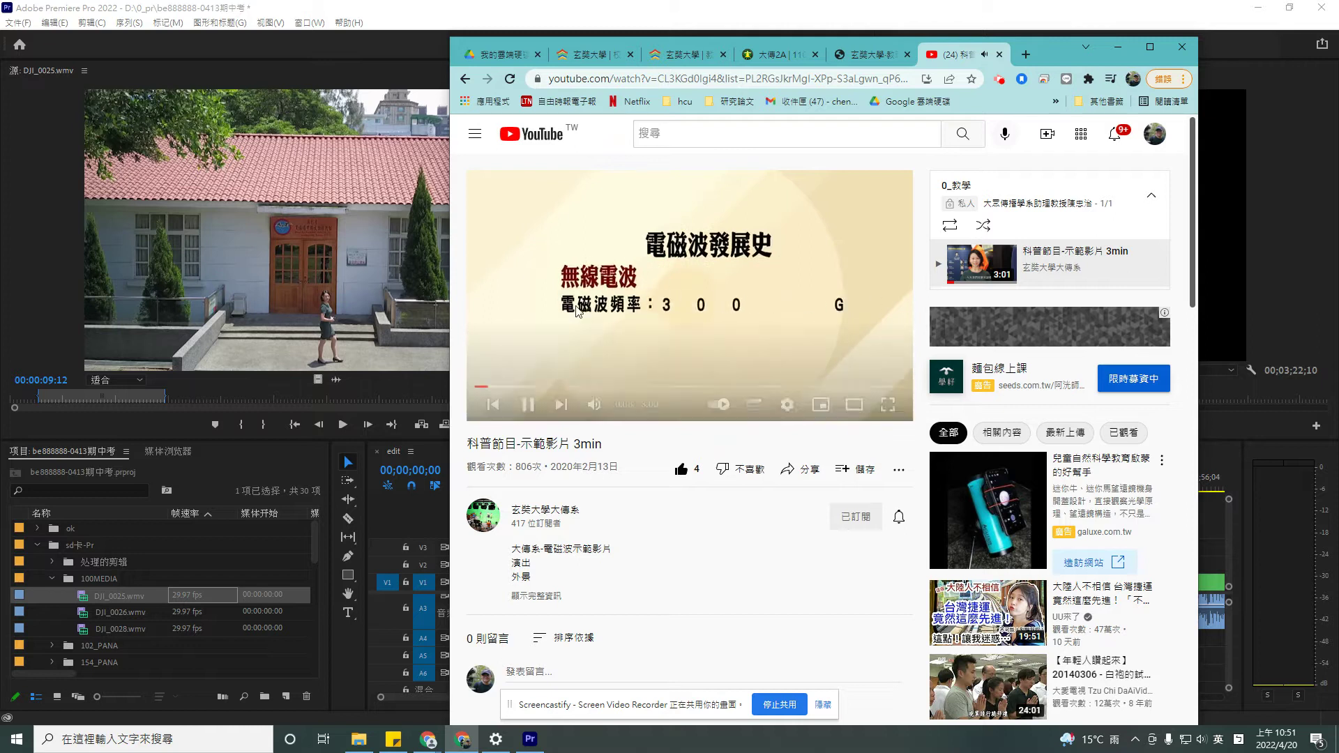
left_click(826, 276)
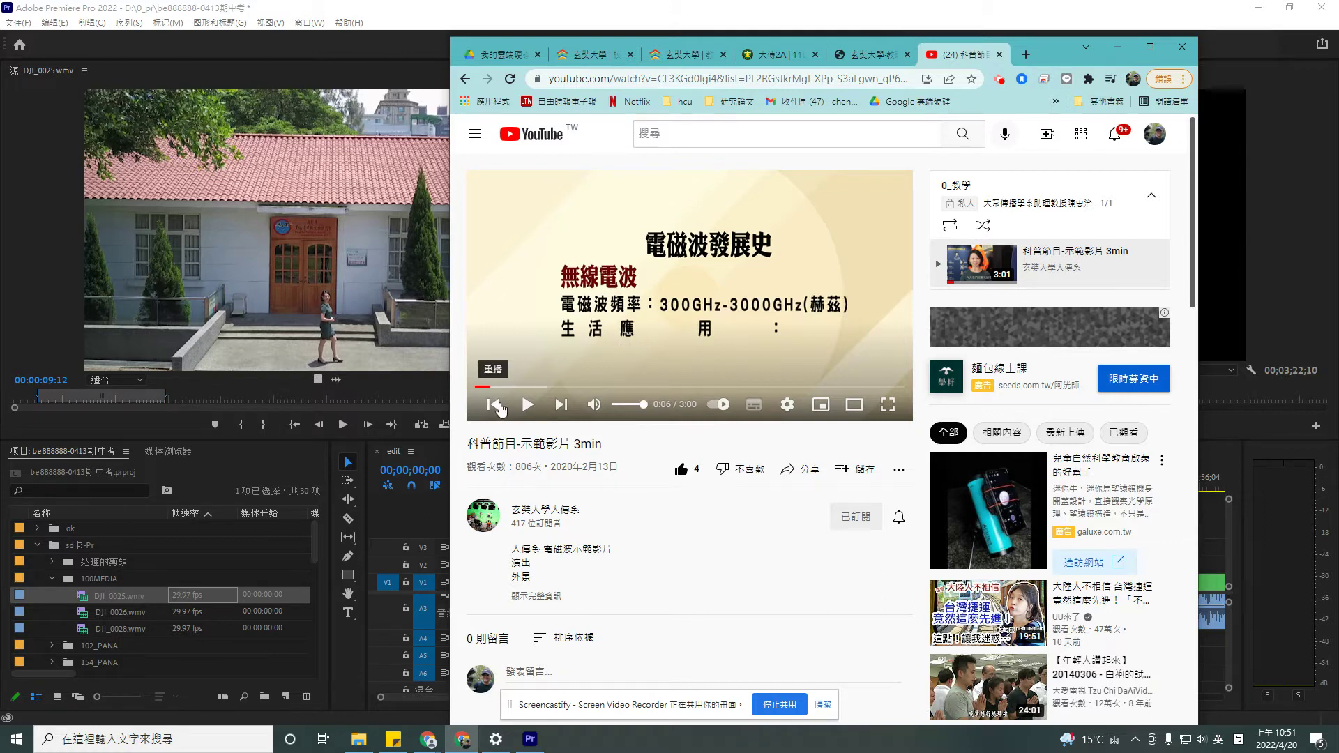
left_click(528, 406)
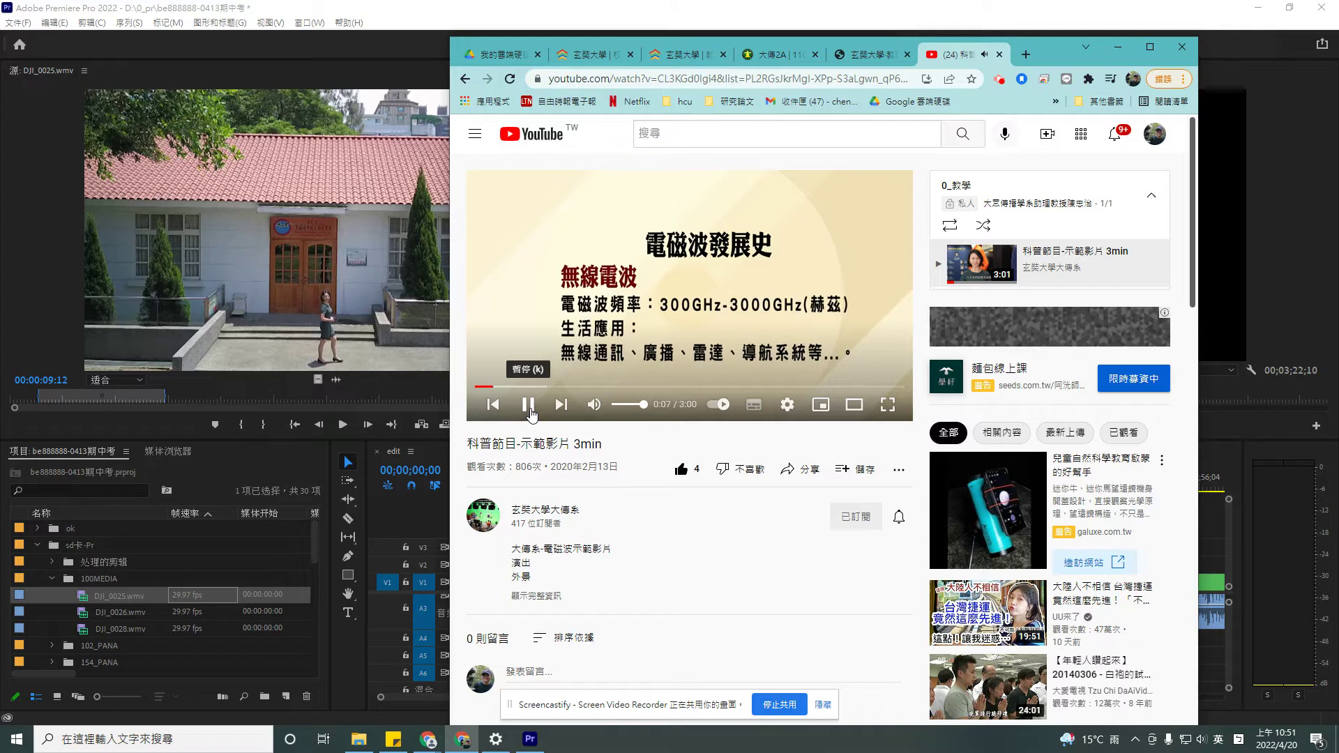
left_click(754, 284)
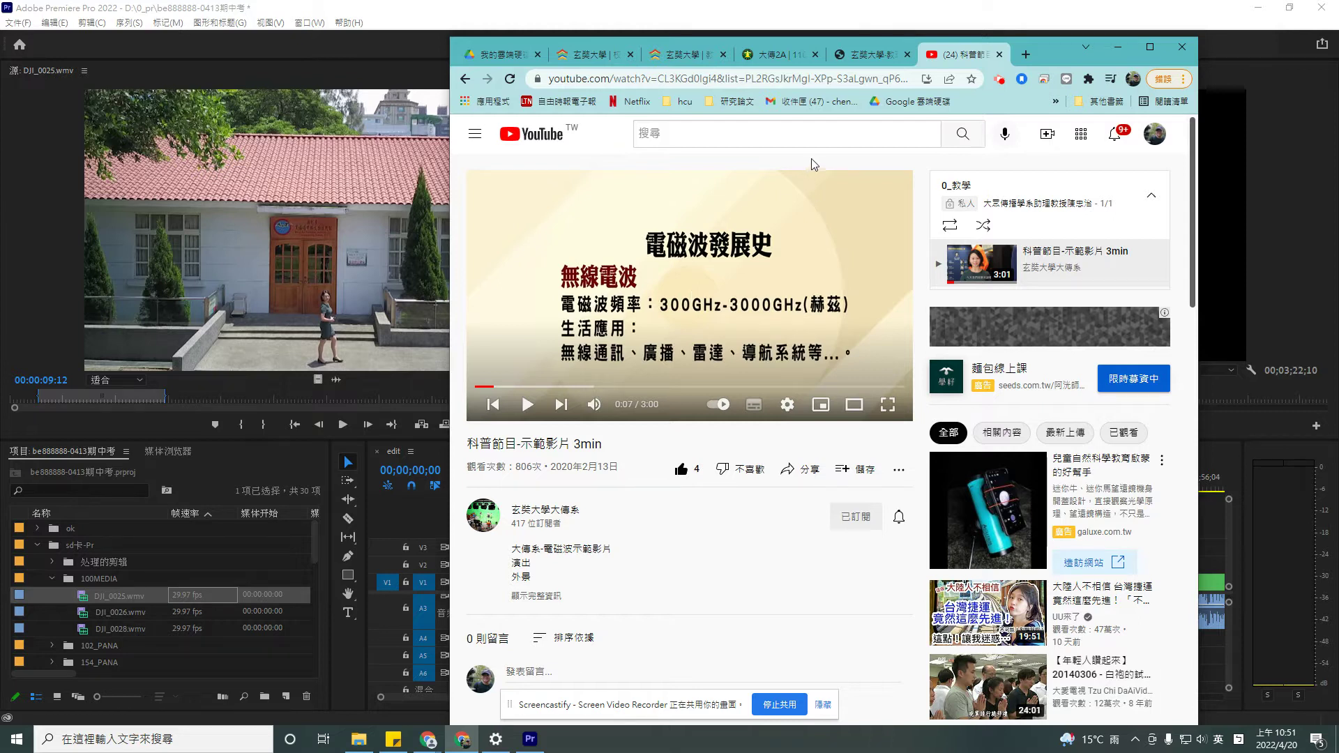
Switch back to Premiere Pro, collapse the sd卡-Pr bin and move the edit sequence's playhead to 00;00;02;12
left_click(367, 258)
left_click(688, 473)
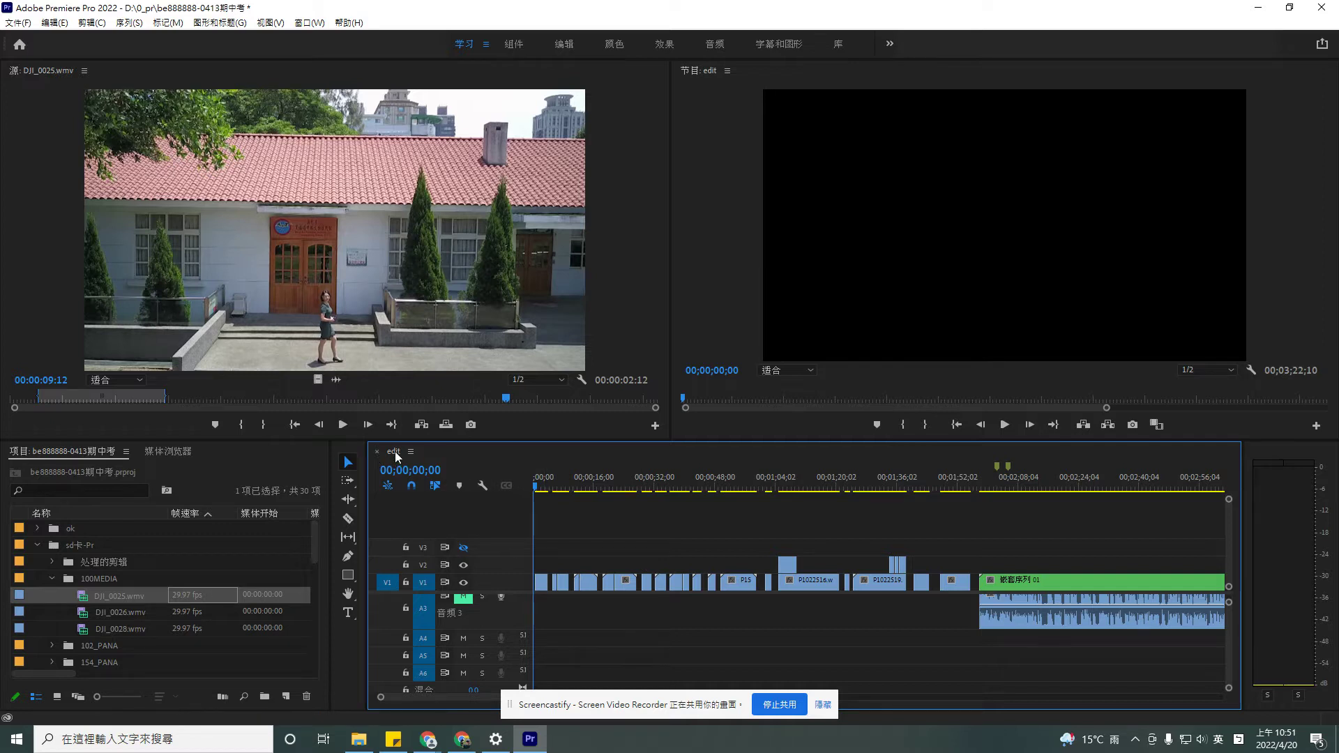
left_click(36, 548)
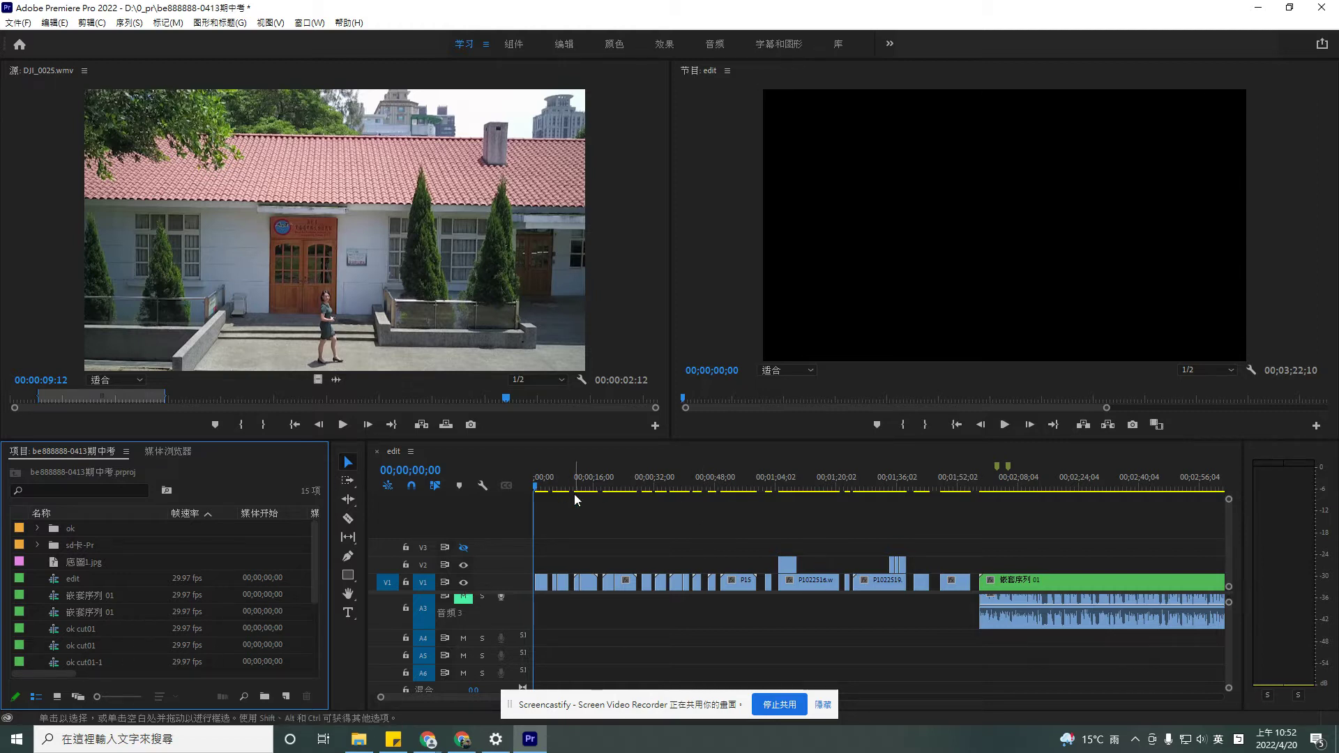
left_click(541, 487)
left_click_drag(546, 488, 546, 497)
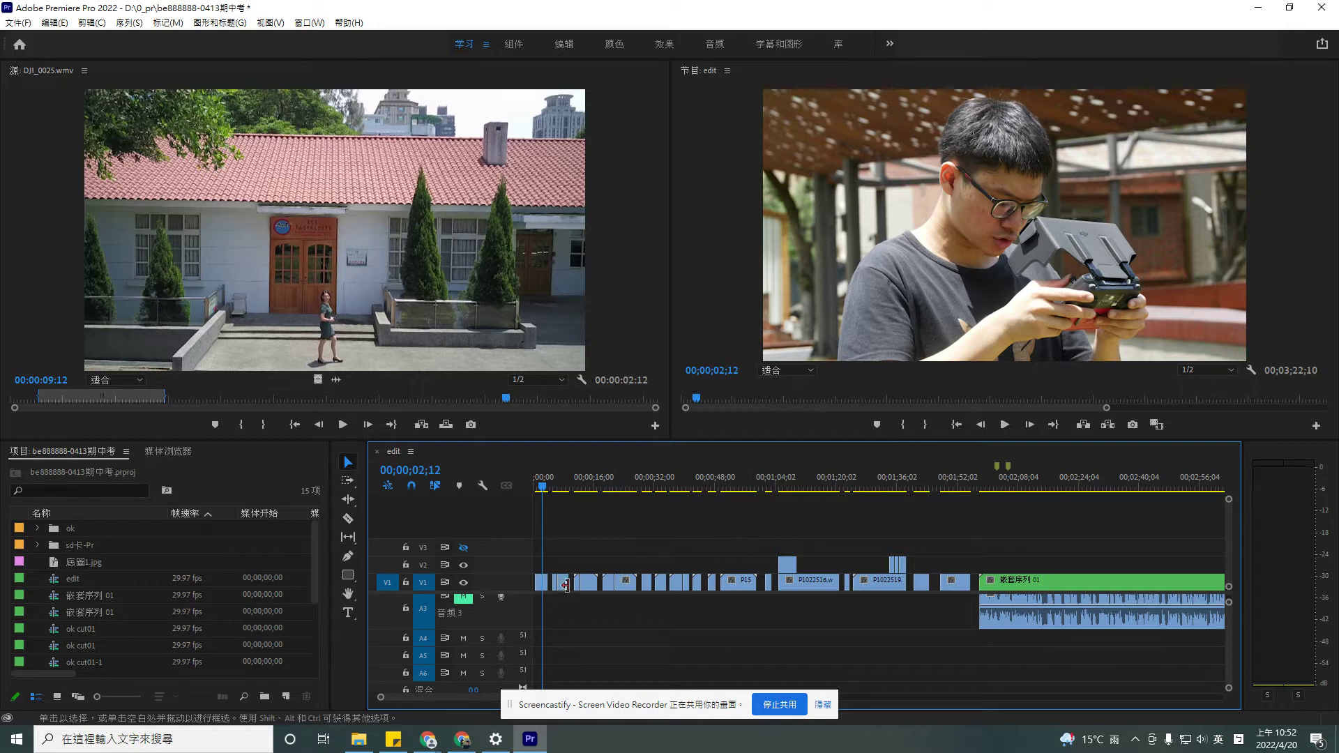
Try moving a single clip and then all clips together later in the edit sequence with the Selection tool, undoing each move
left_click(627, 584)
left_click_drag(628, 586, 676, 583)
key("ctrl+z")
left_click_drag(1078, 552, 533, 651)
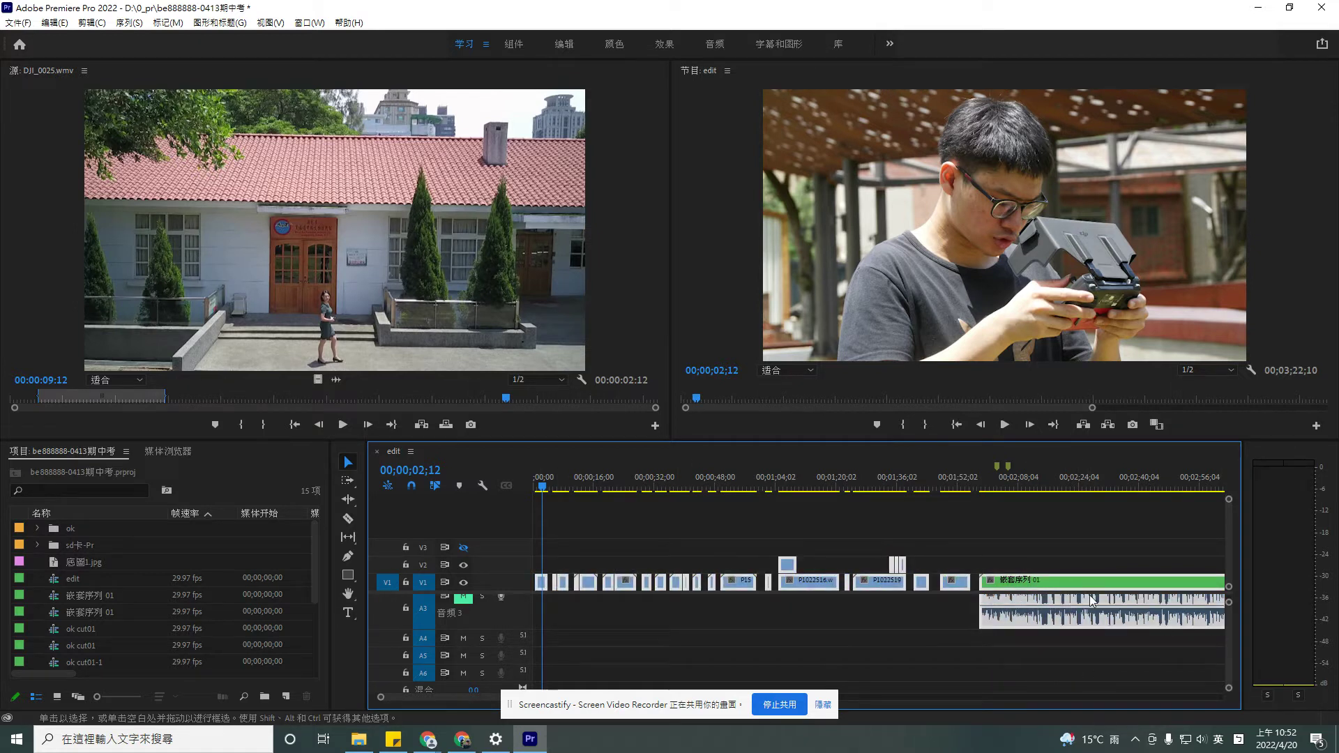
left_click_drag(1060, 579, 1093, 579)
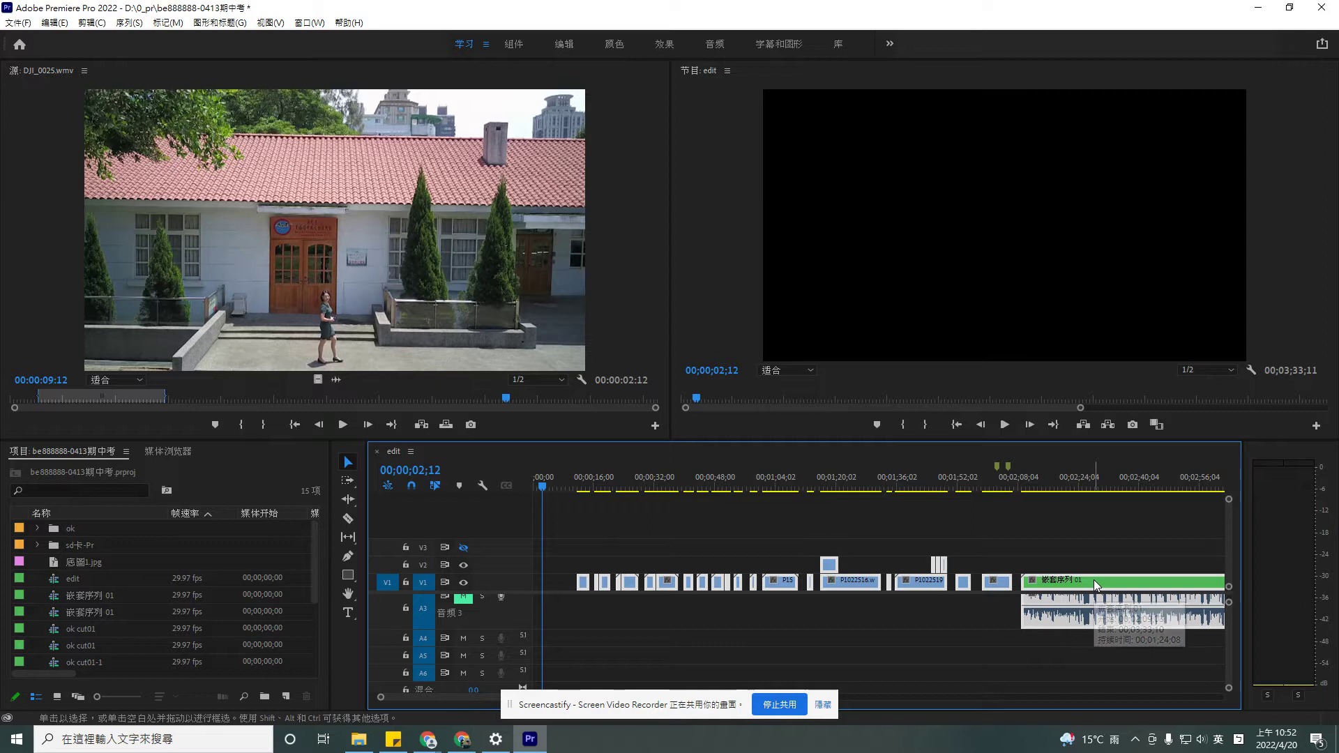
key("ctrl+z")
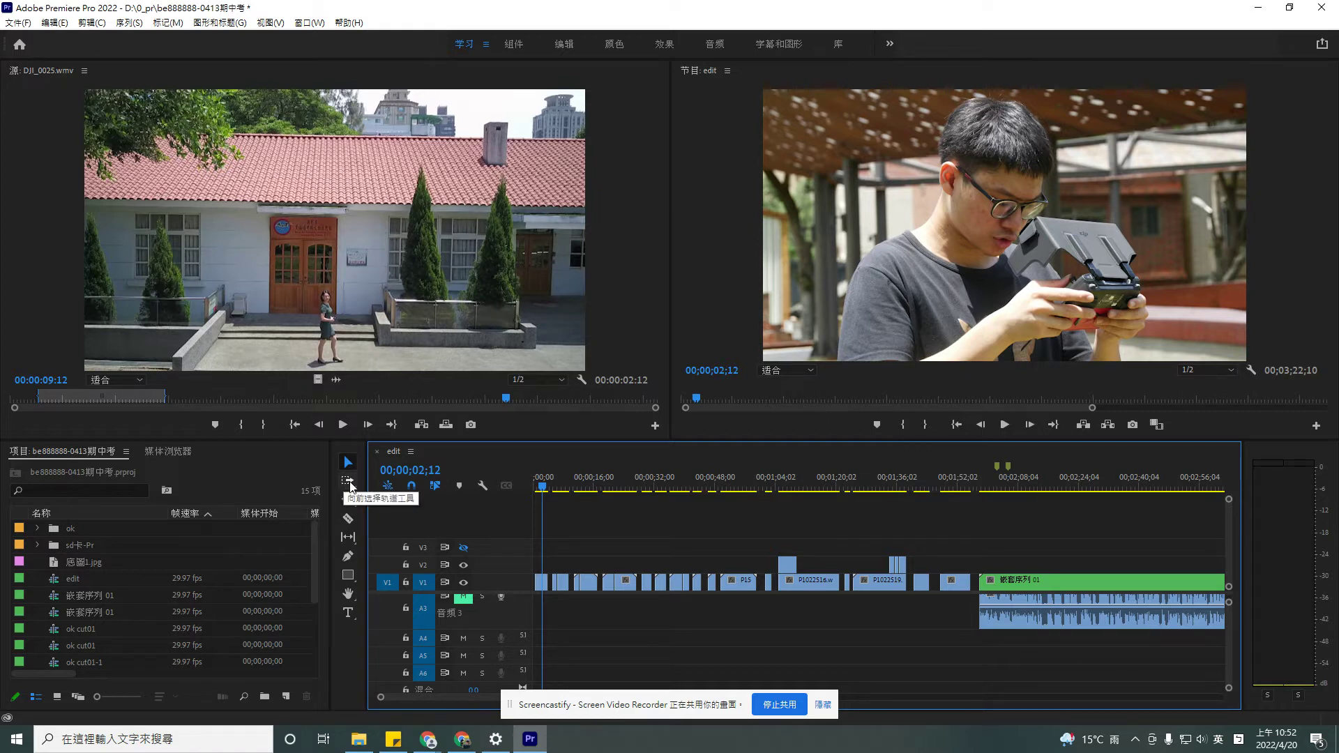
Select every clip from the first one onward with the Track Select Forward tool and shift them about 10 seconds later
left_click(350, 483)
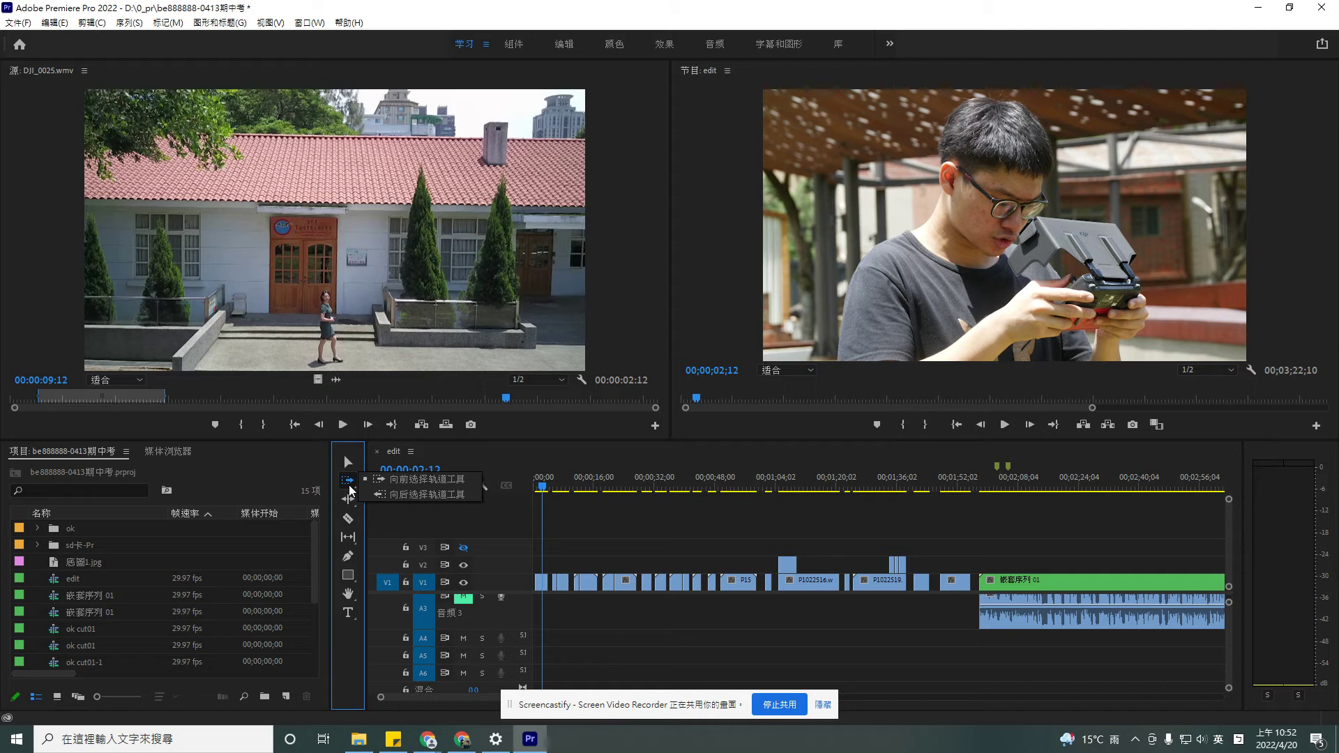
left_click(400, 479)
left_click(347, 481)
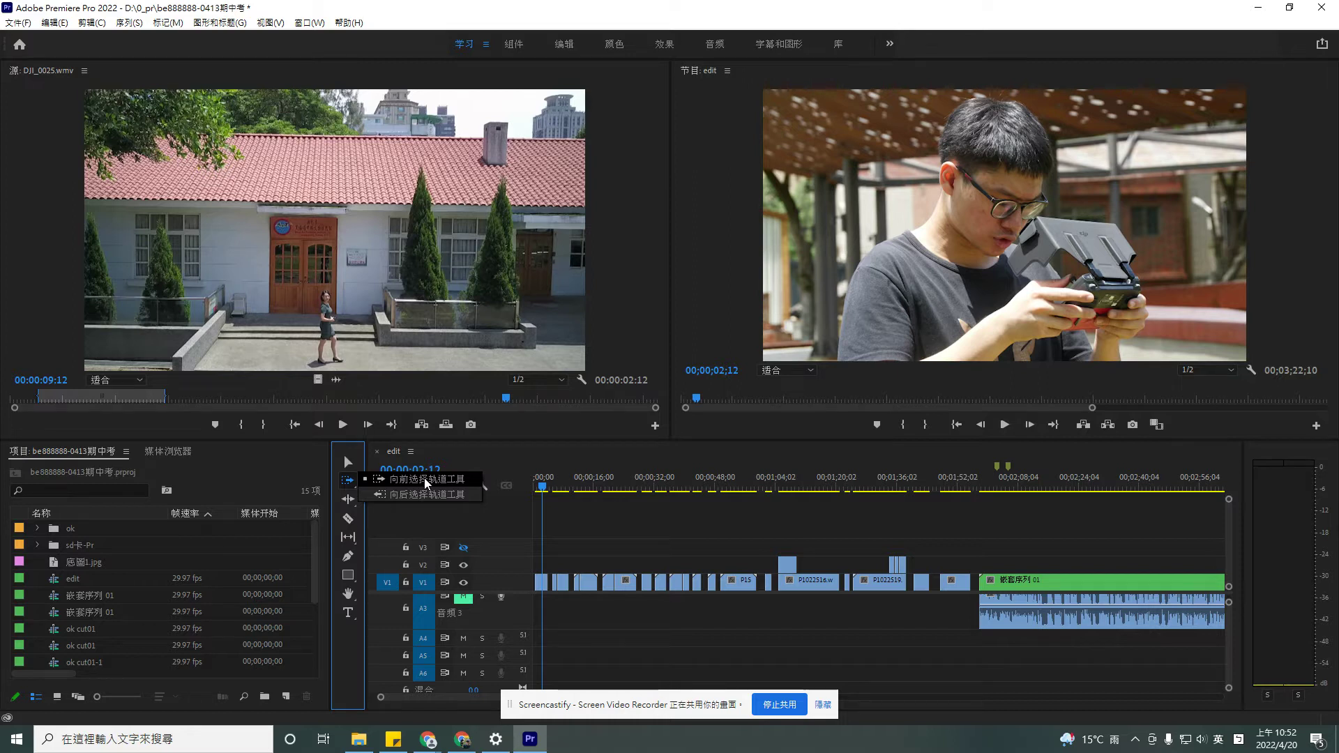
left_click(424, 479)
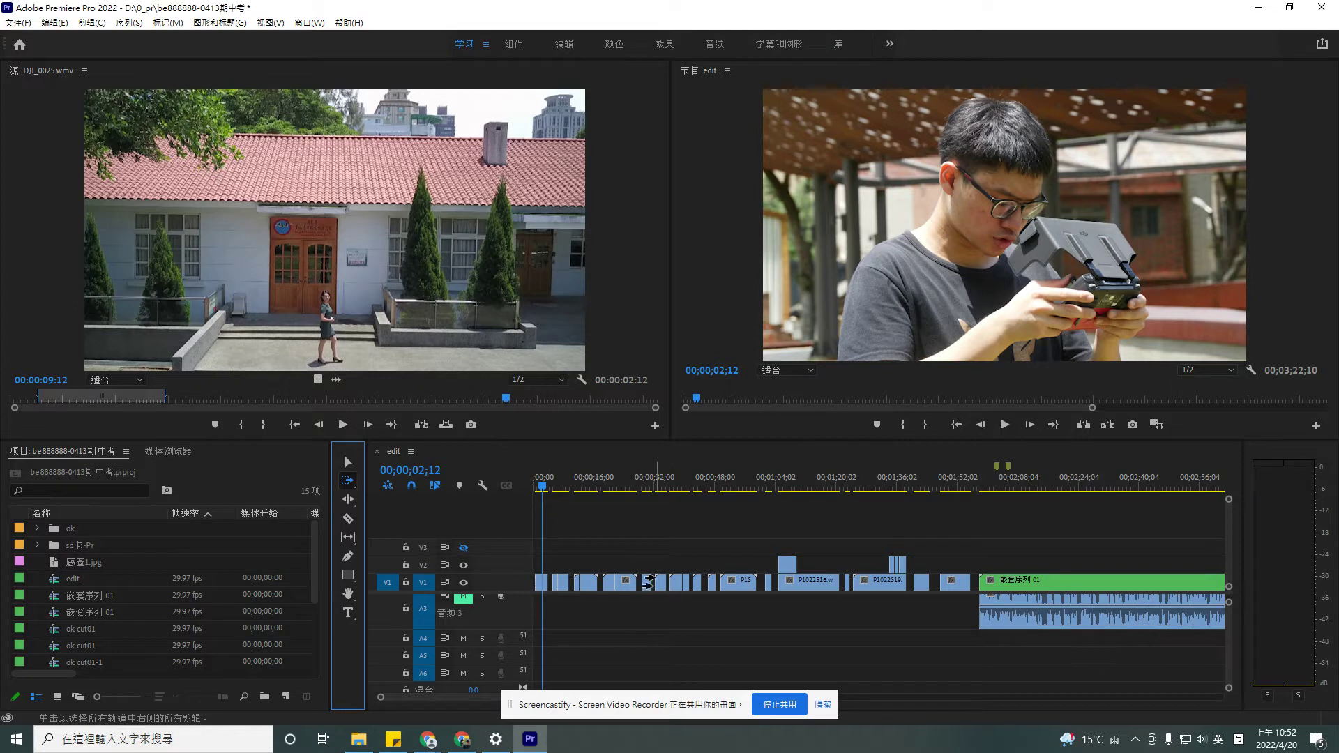
left_click(625, 582)
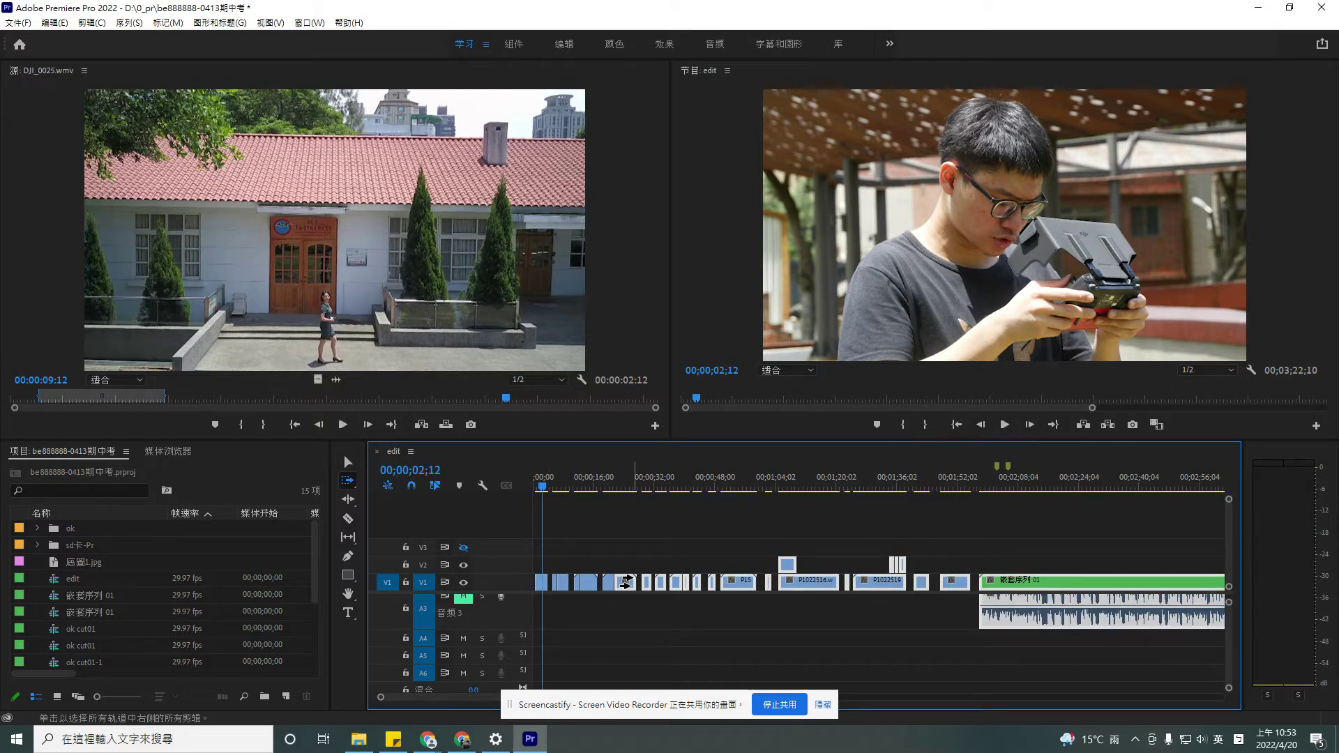
left_click(542, 583)
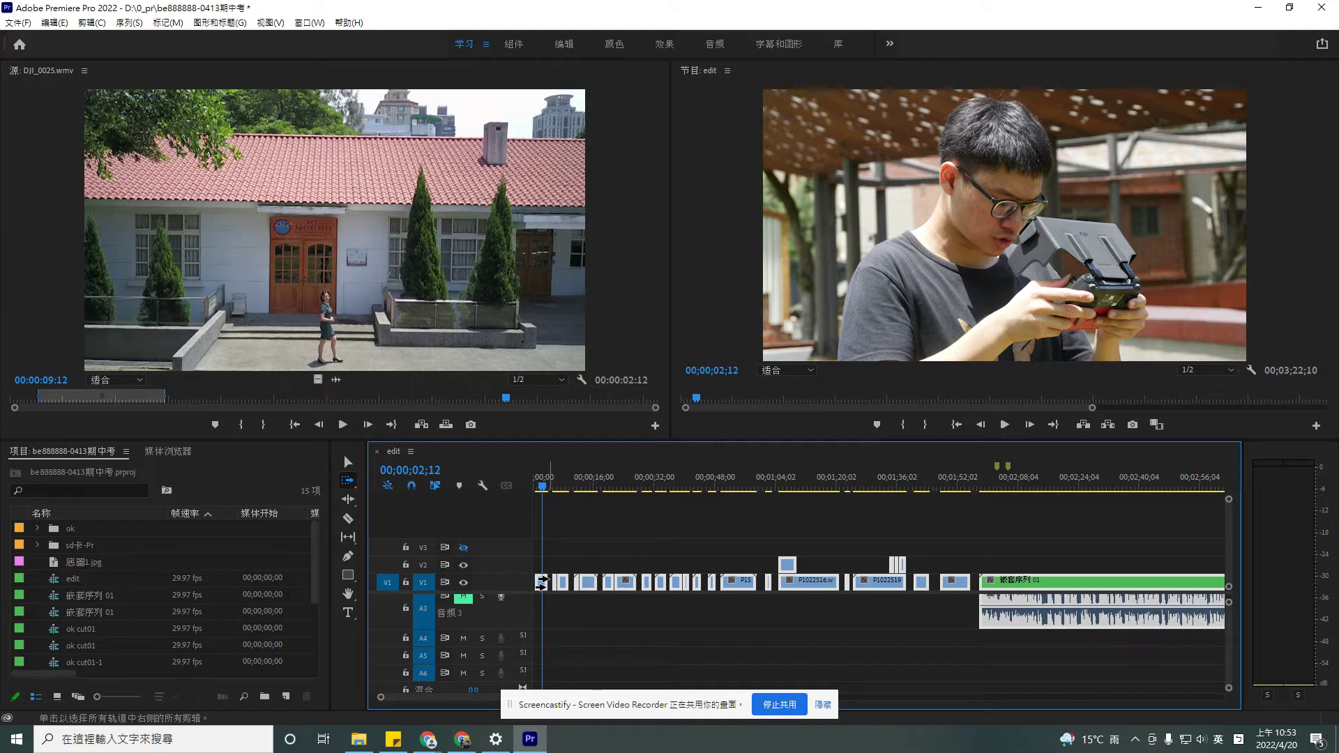
left_click_drag(541, 583, 589, 579)
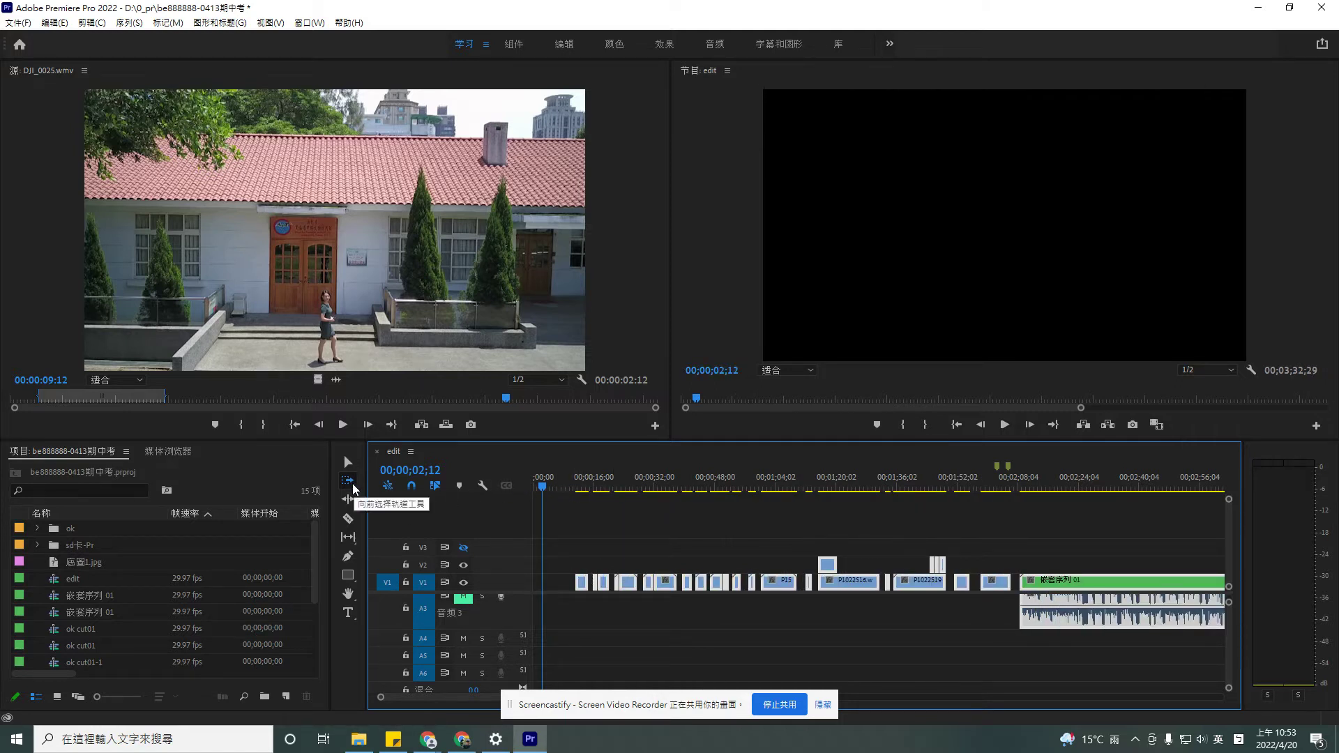
Check the Track Select tool variants and switch back to the Selection tool
left_click(348, 481)
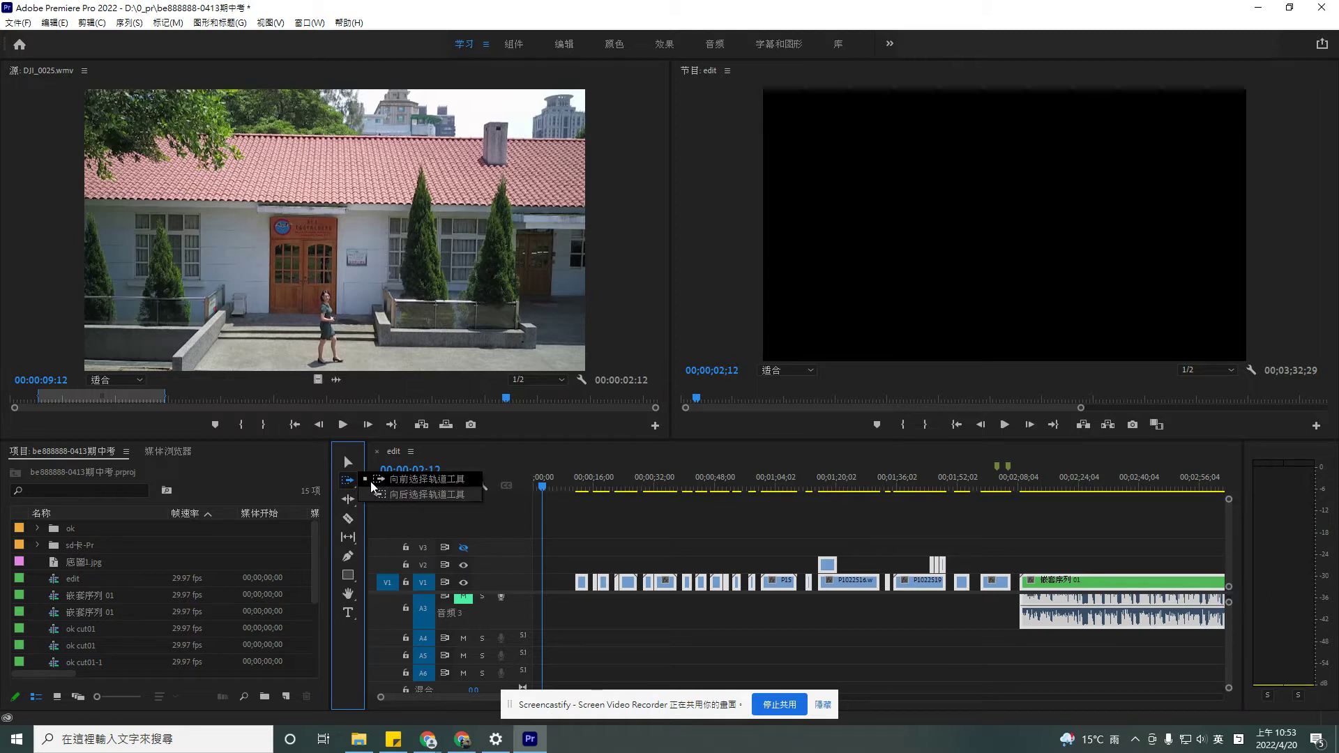
left_click(500, 462)
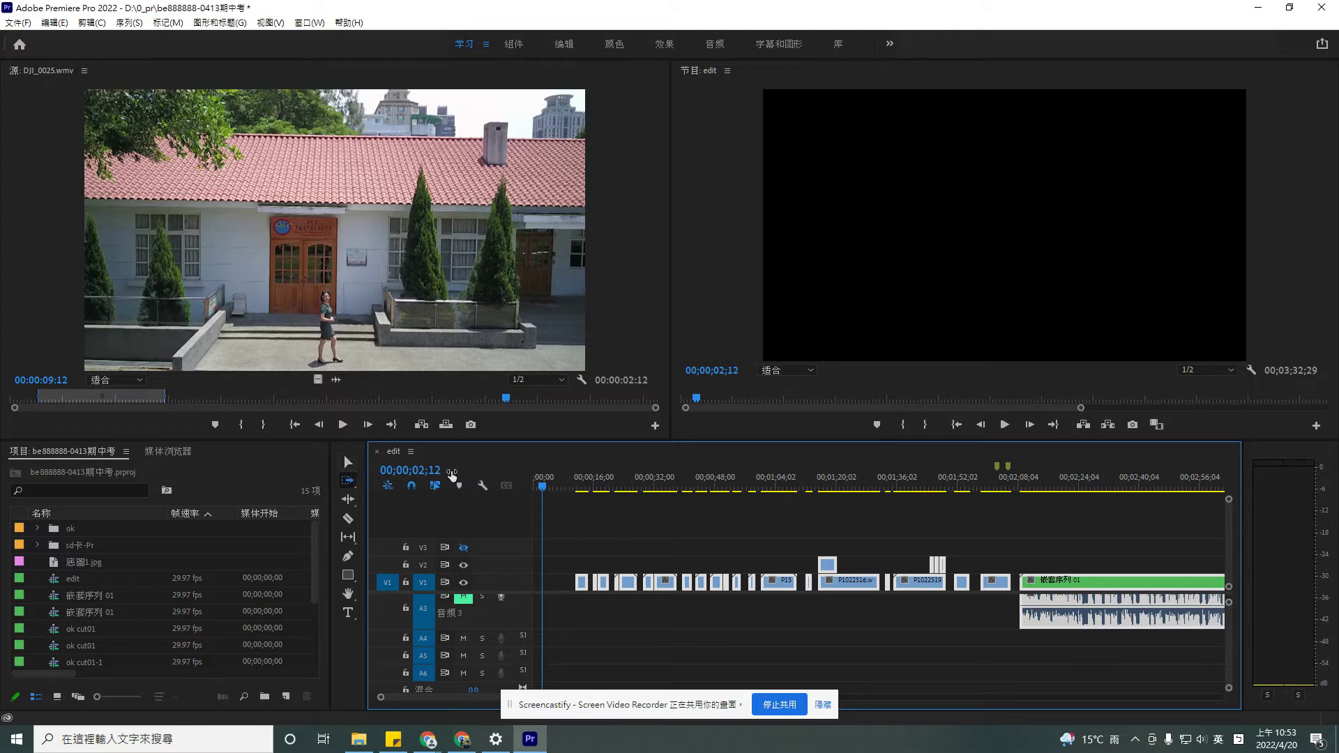
left_click(347, 462)
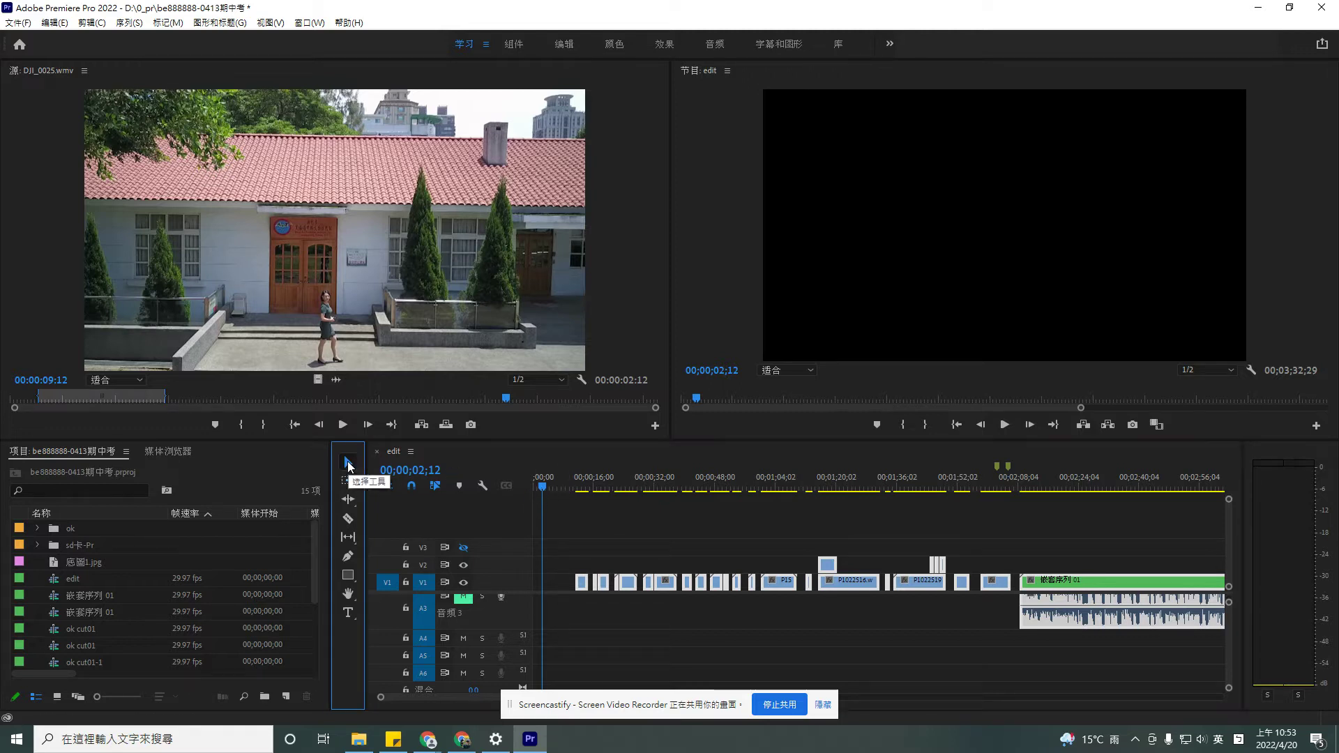
Load 片頭.wmv from the sd卡-Pr bin into the source monitor and try placing it at the start of the edit sequence
left_click(37, 546)
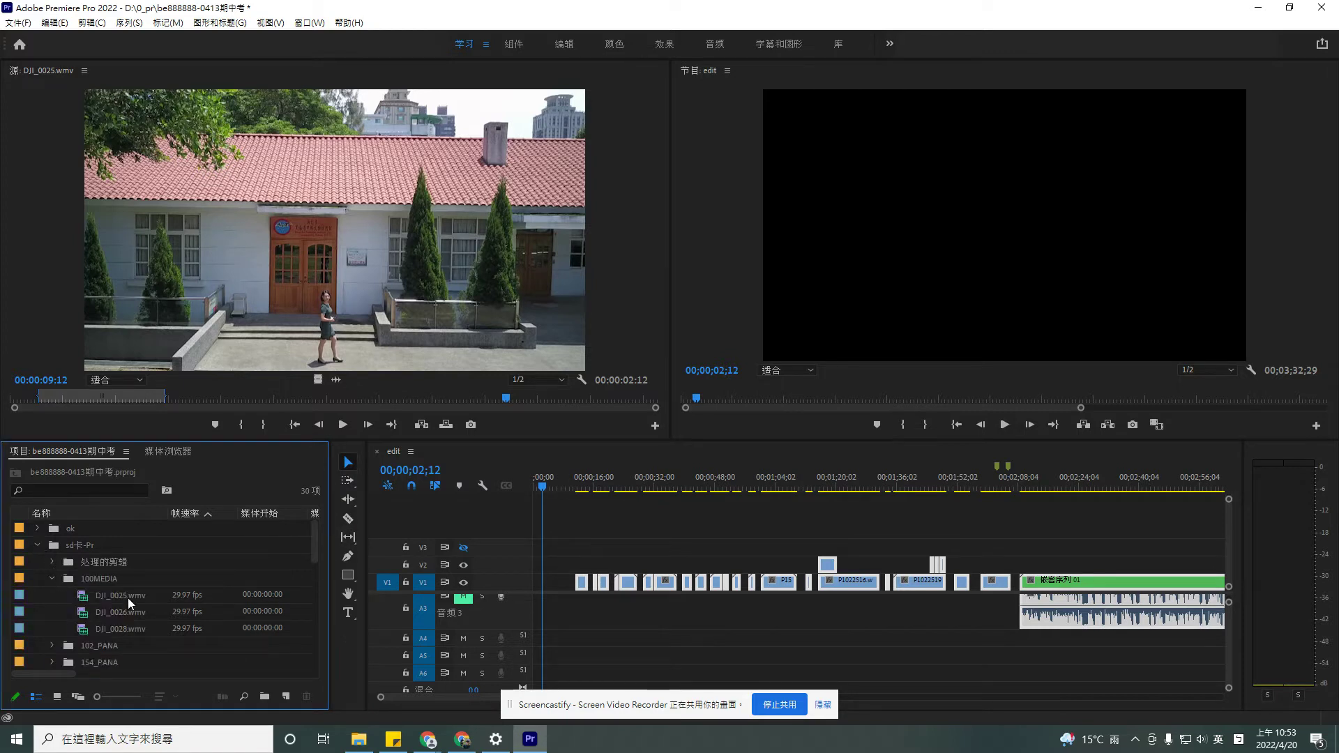
scroll(128, 597, "down", 3)
scroll(90, 659, "down", 1)
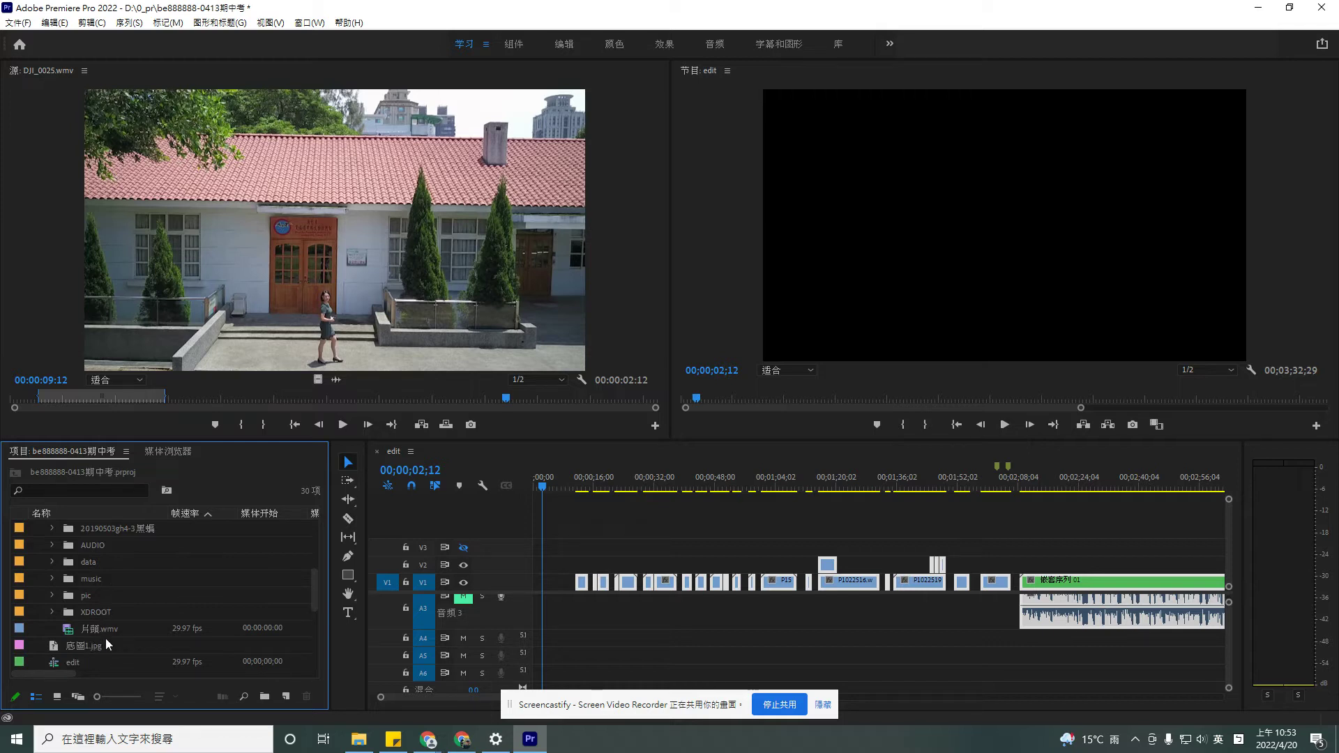
left_click(111, 632)
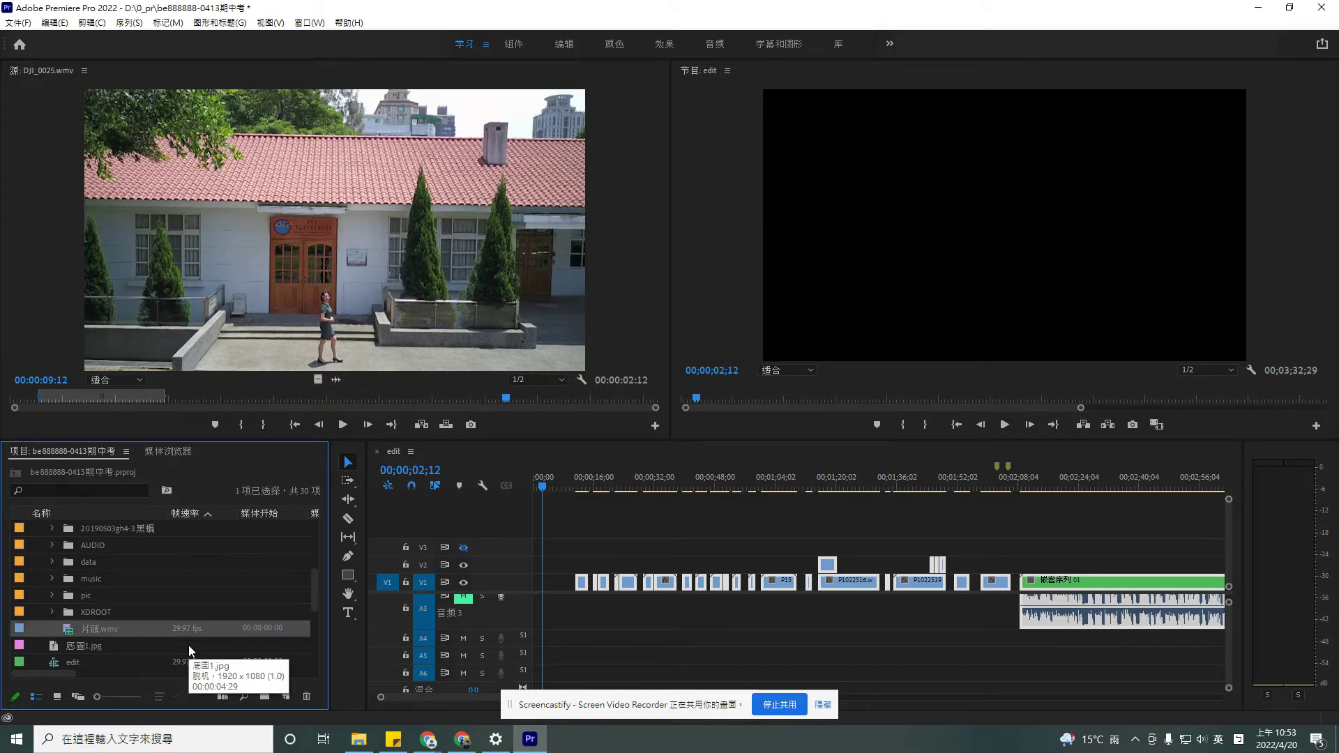
left_click(106, 623)
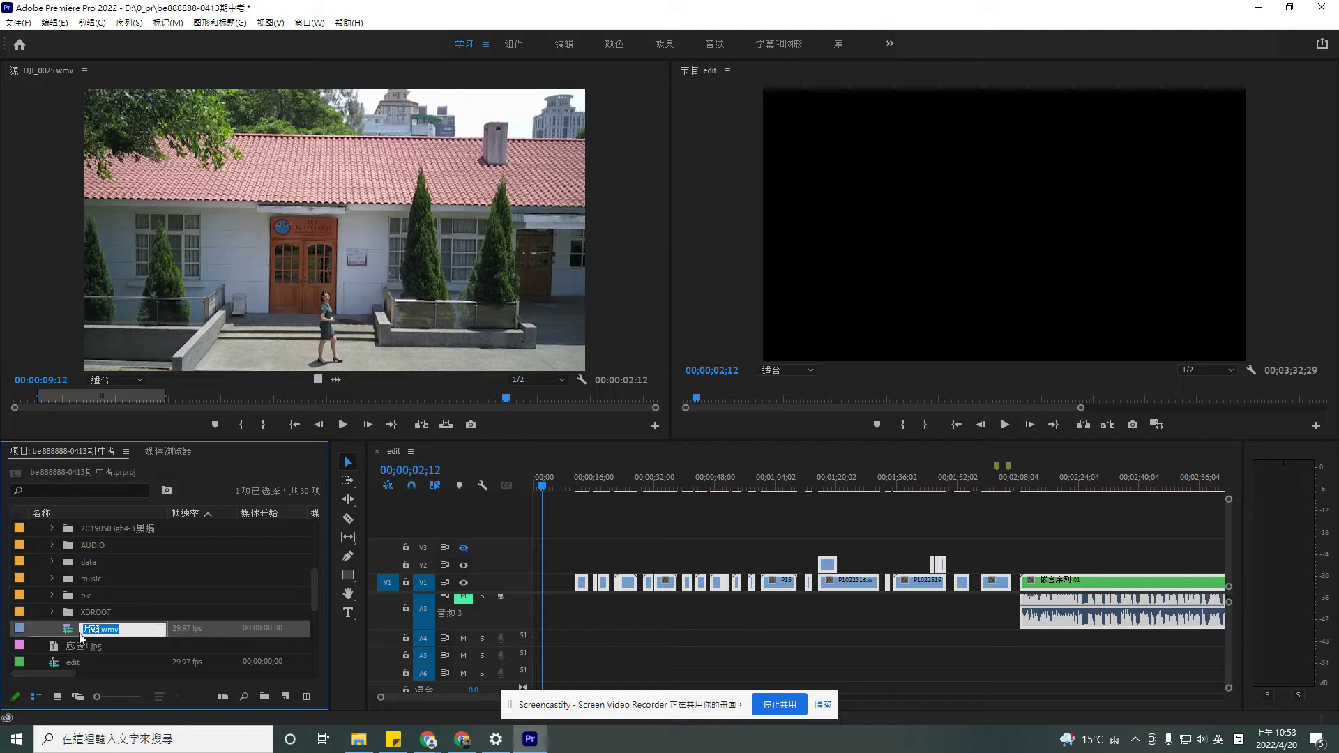
double_click(185, 628)
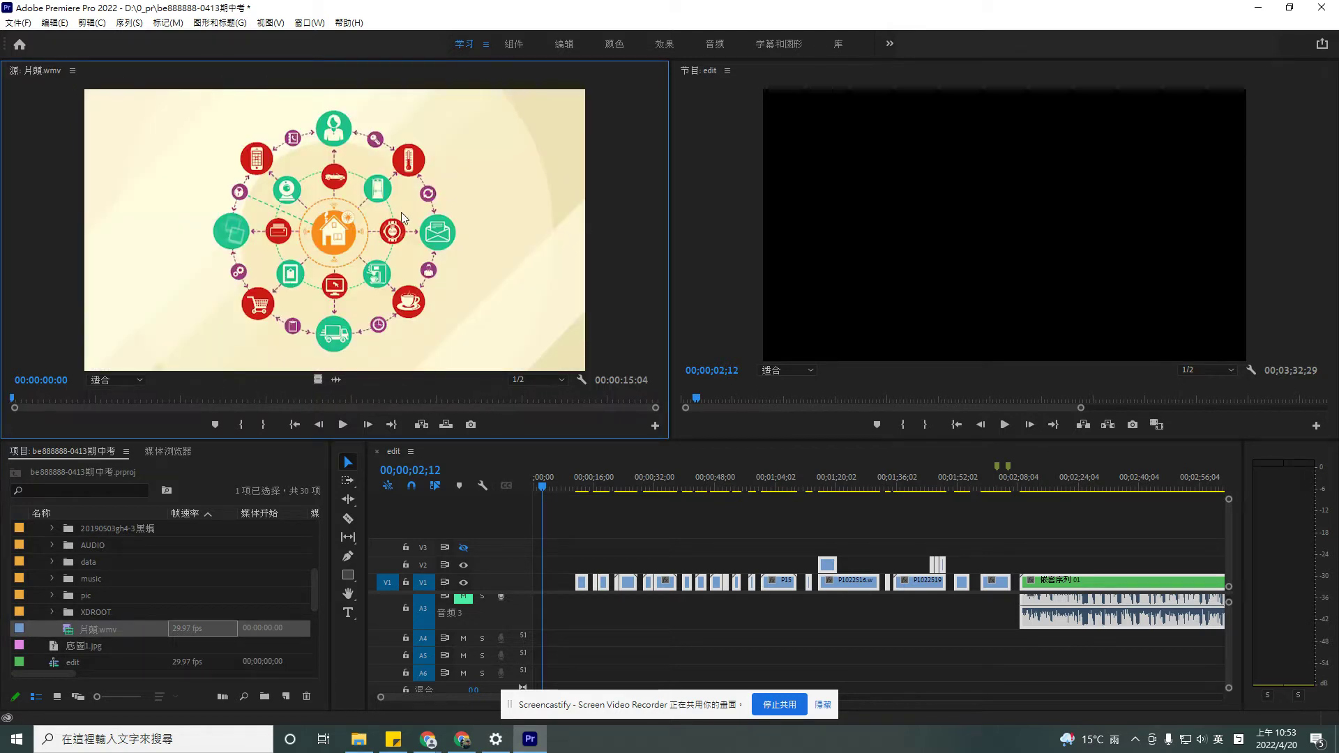
left_click_drag(343, 246, 544, 613)
key("Escape")
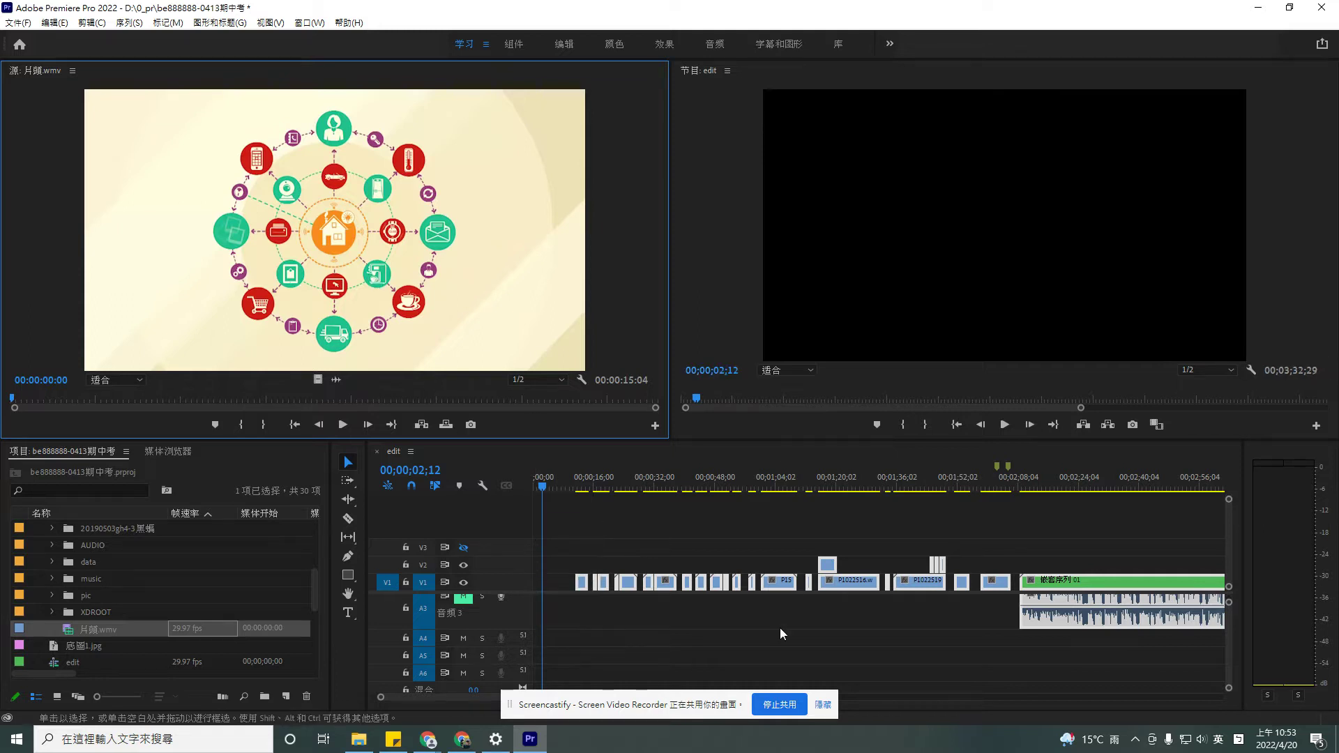
Select all clips from the first one onward with the Track Select Forward tool and shift them about 12 seconds later
left_click(347, 480)
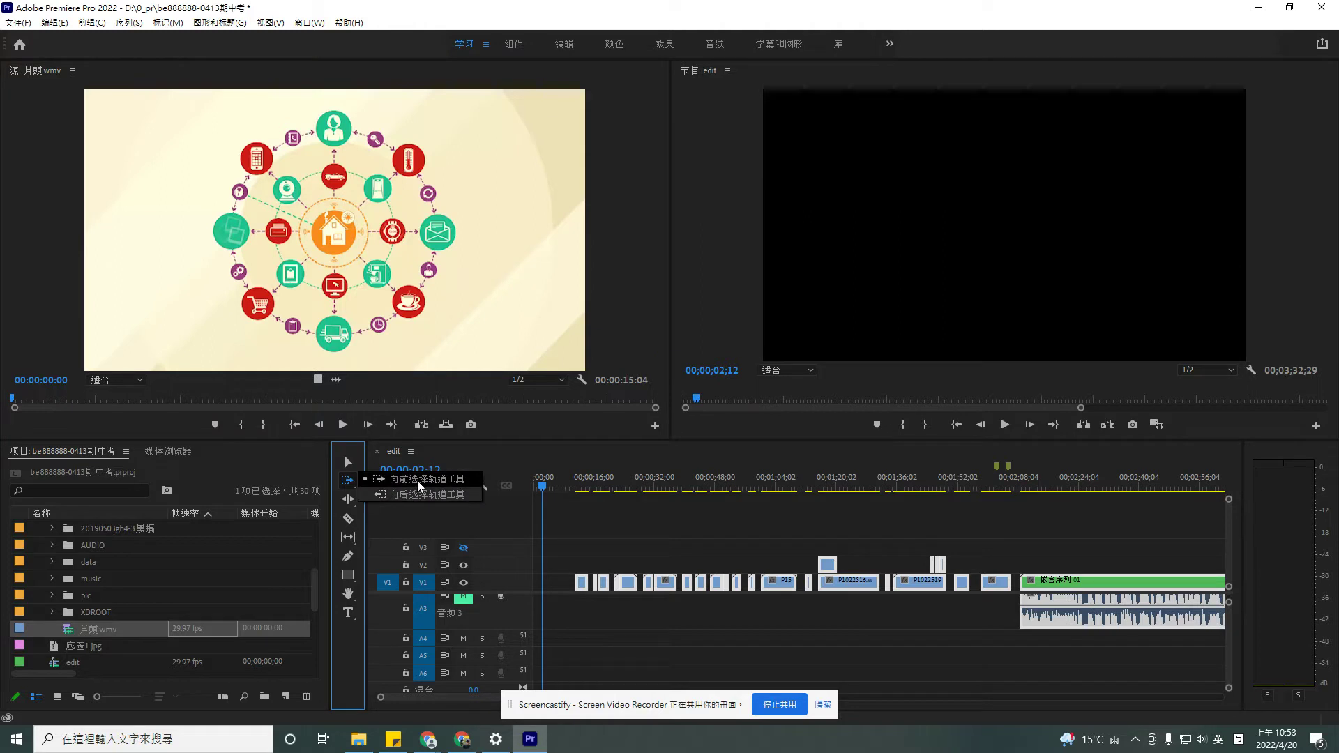
left_click(417, 480)
left_click_drag(570, 585, 622, 590)
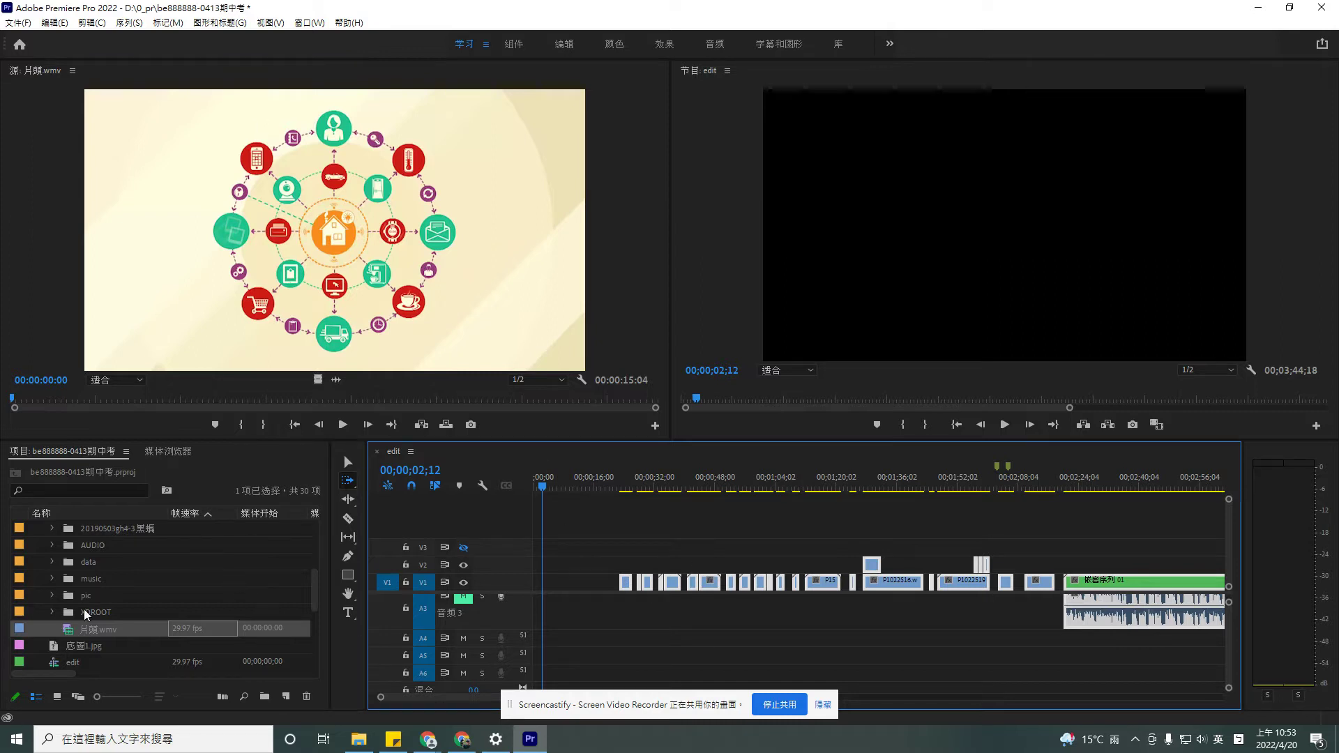
Place 片頭.wmv from the source monitor on track V1 at the very start of the edit sequence
left_click(369, 241)
left_click_drag(363, 238, 531, 590)
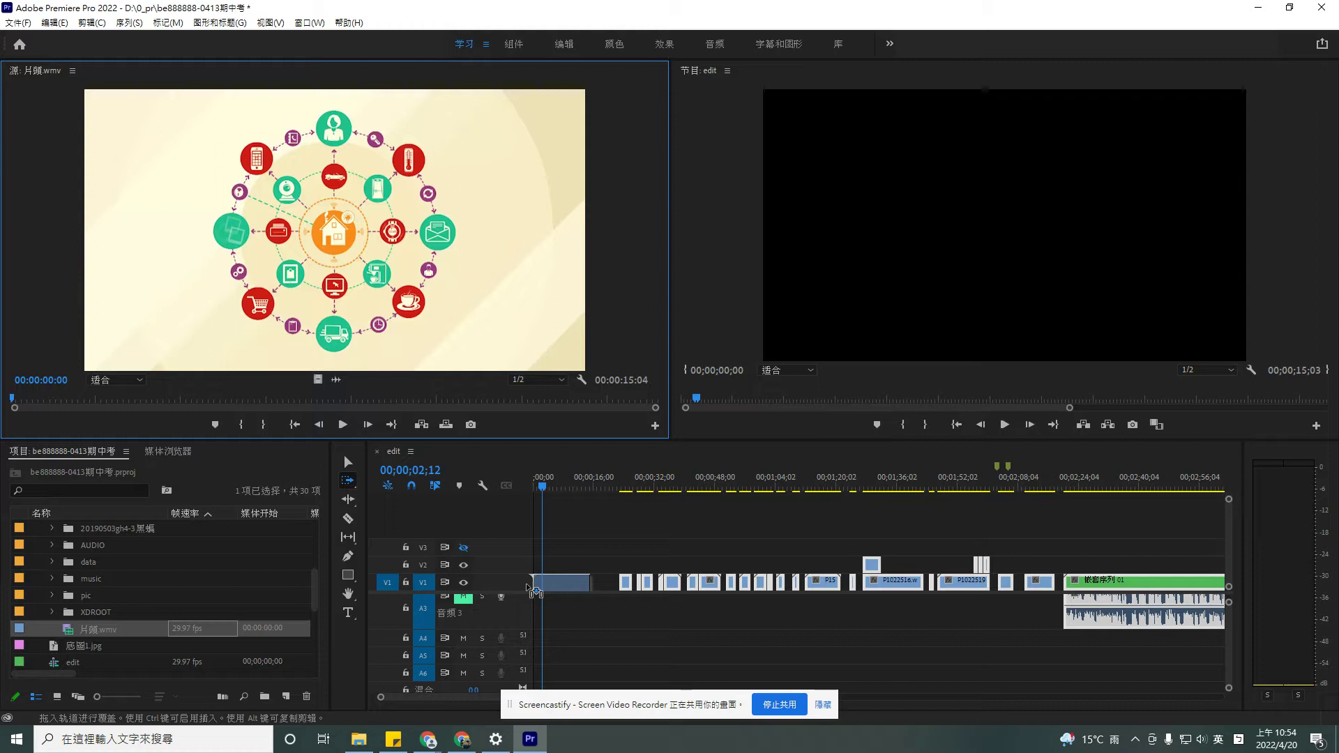
left_click_drag(534, 590, 493, 593)
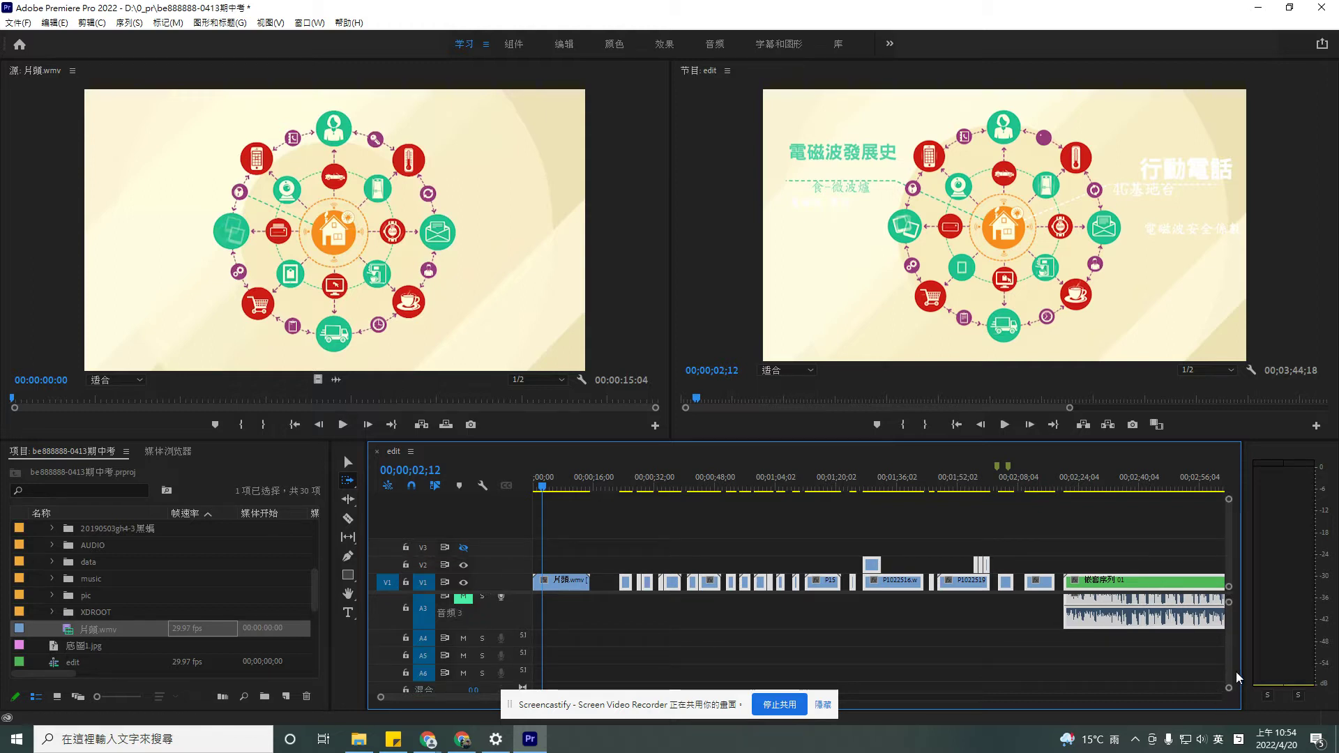
Enlarge the audio tracks and play the sequence from its start, stopping at 00;00;10;26 on the blank background
mouse_move(1229, 690)
left_mouse_down()
mouse_move(1228, 676)
mouse_move(1229, 691)
left_mouse_up()
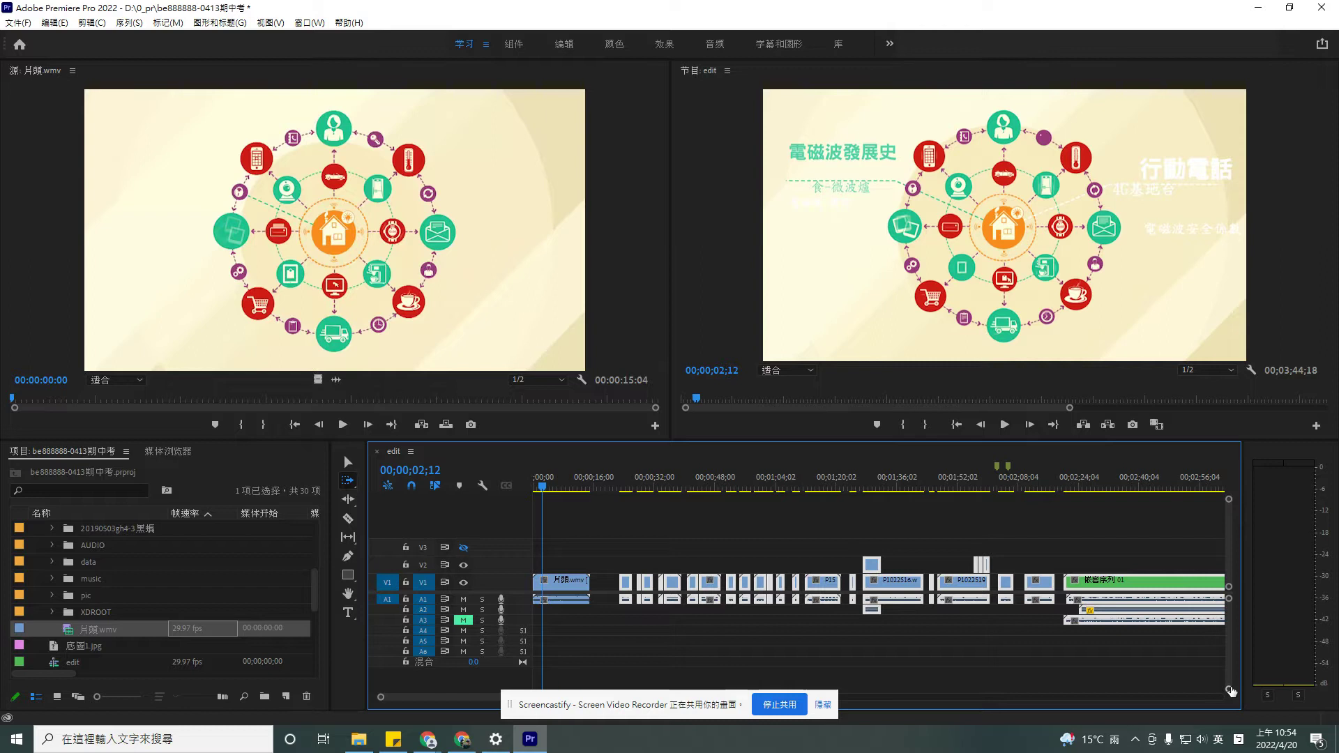
left_click_drag(1229, 690, 1229, 682)
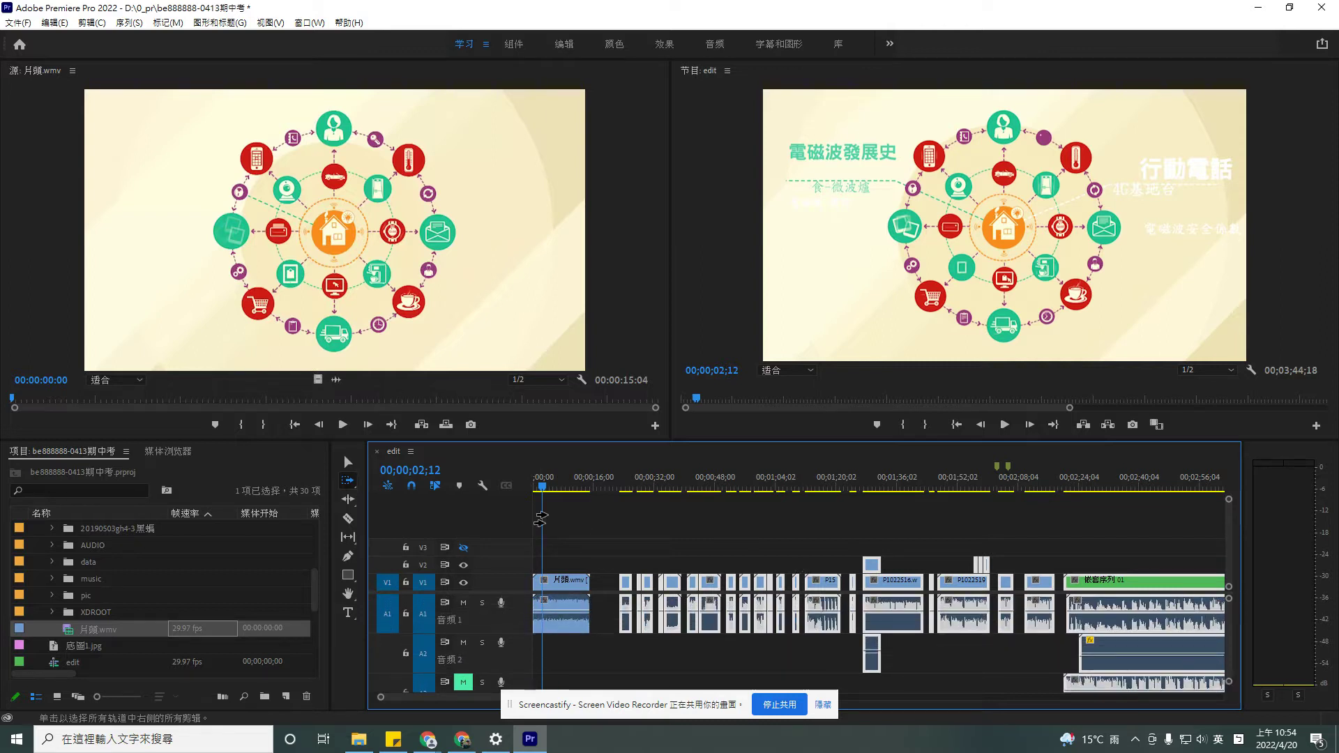
key("Home")
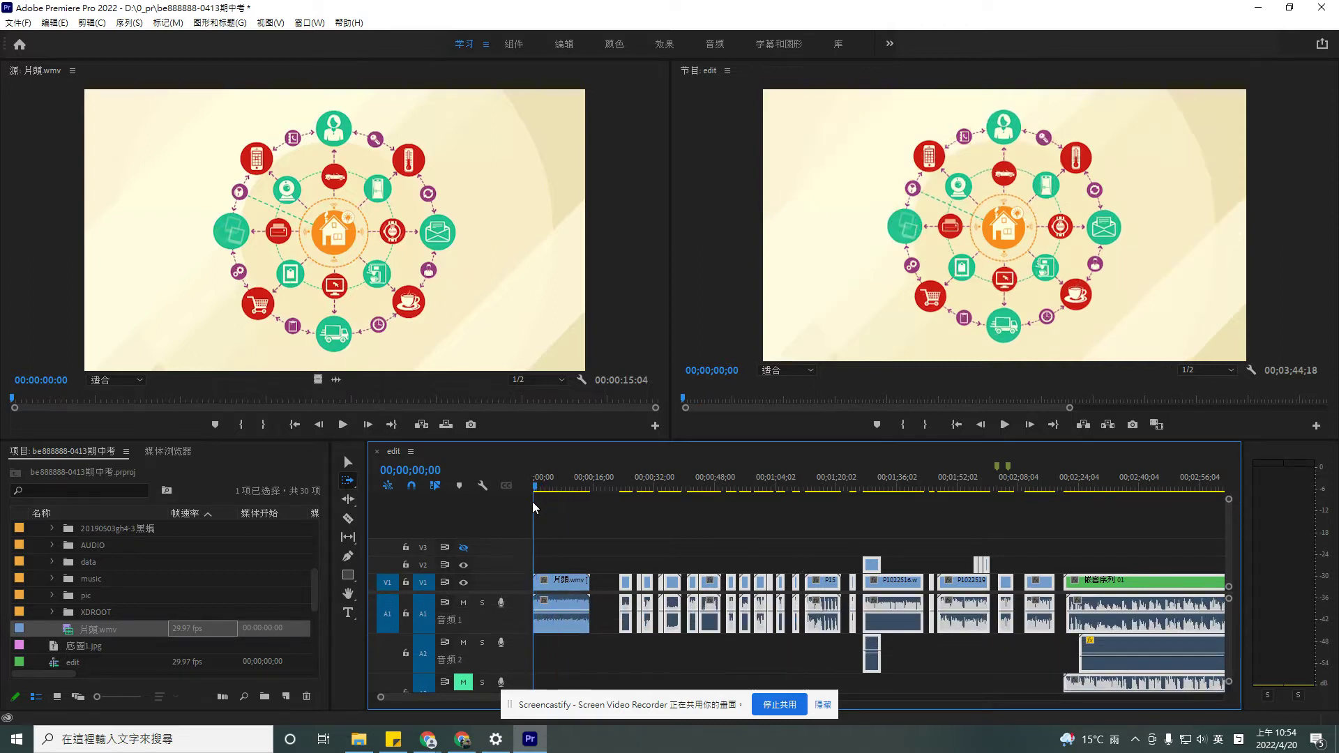
left_click(1003, 425)
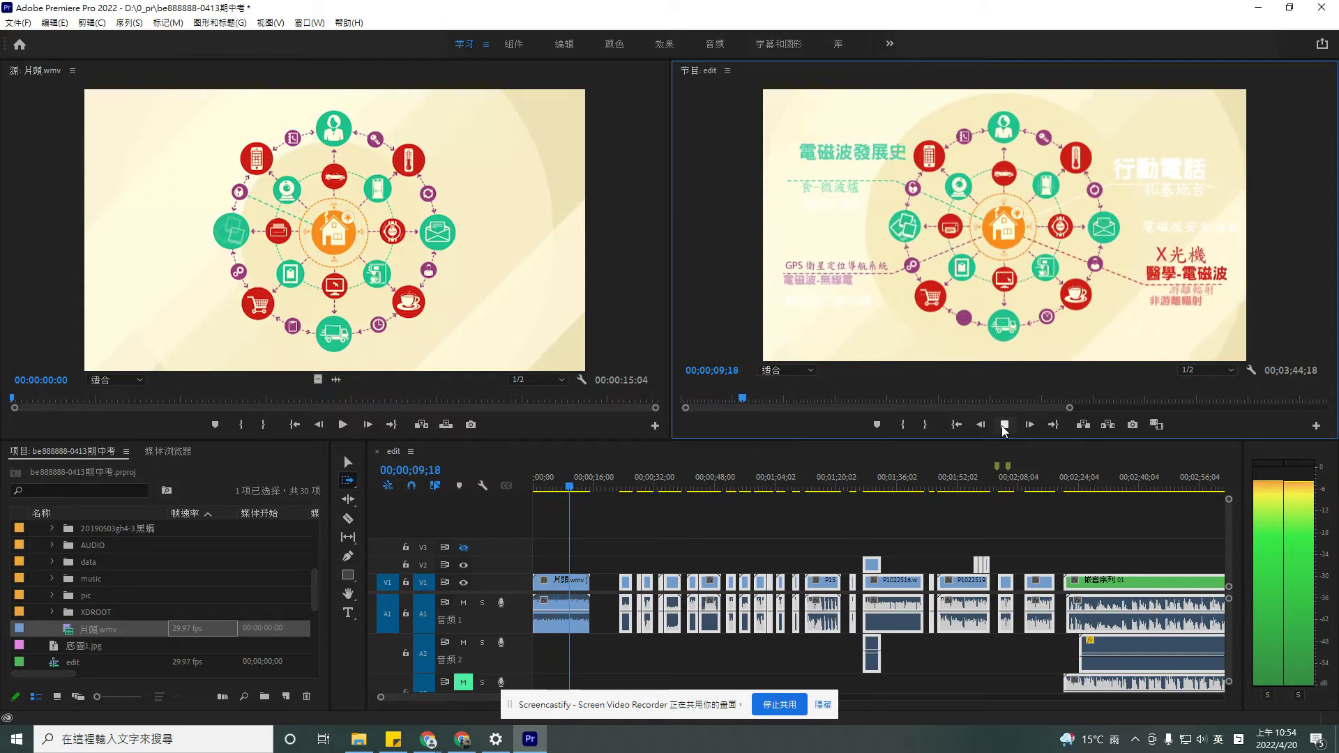
left_click(1004, 425)
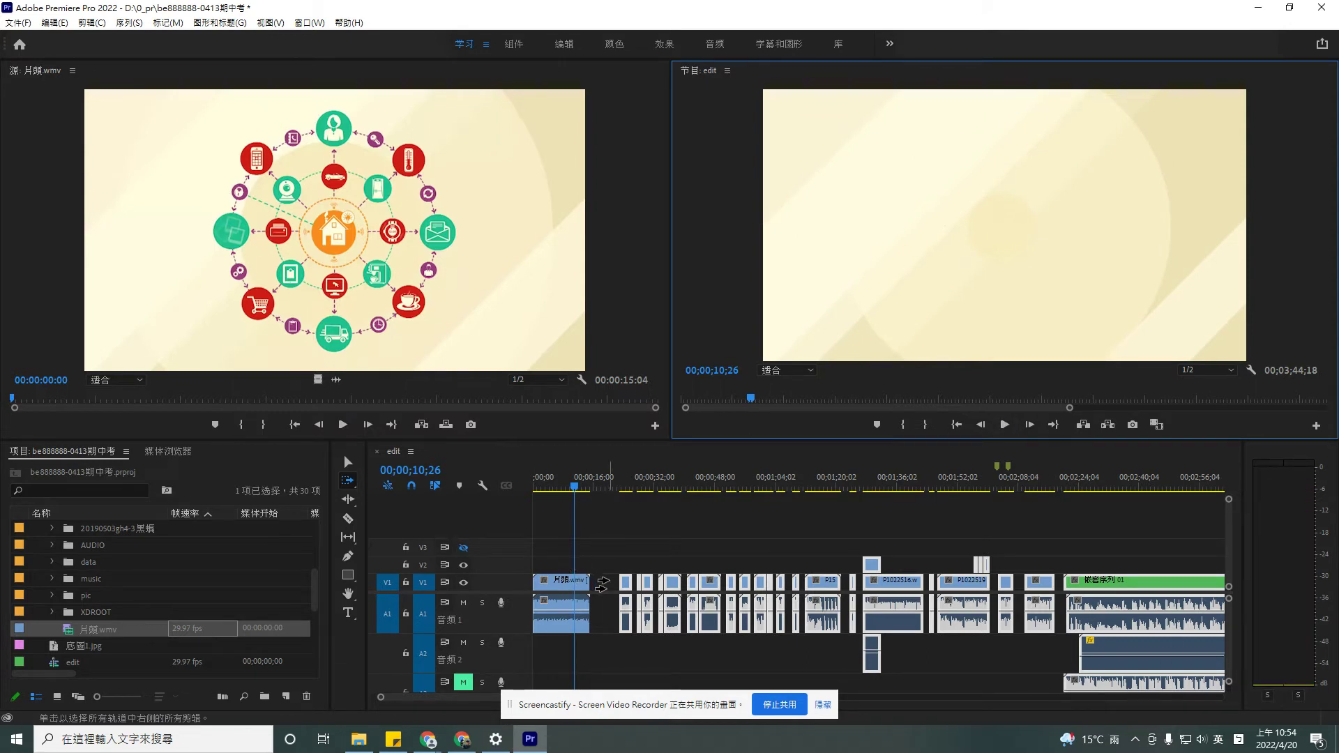
Draw a large horizontal text box over the middle of the blank background frame with the Type tool
left_click(349, 462)
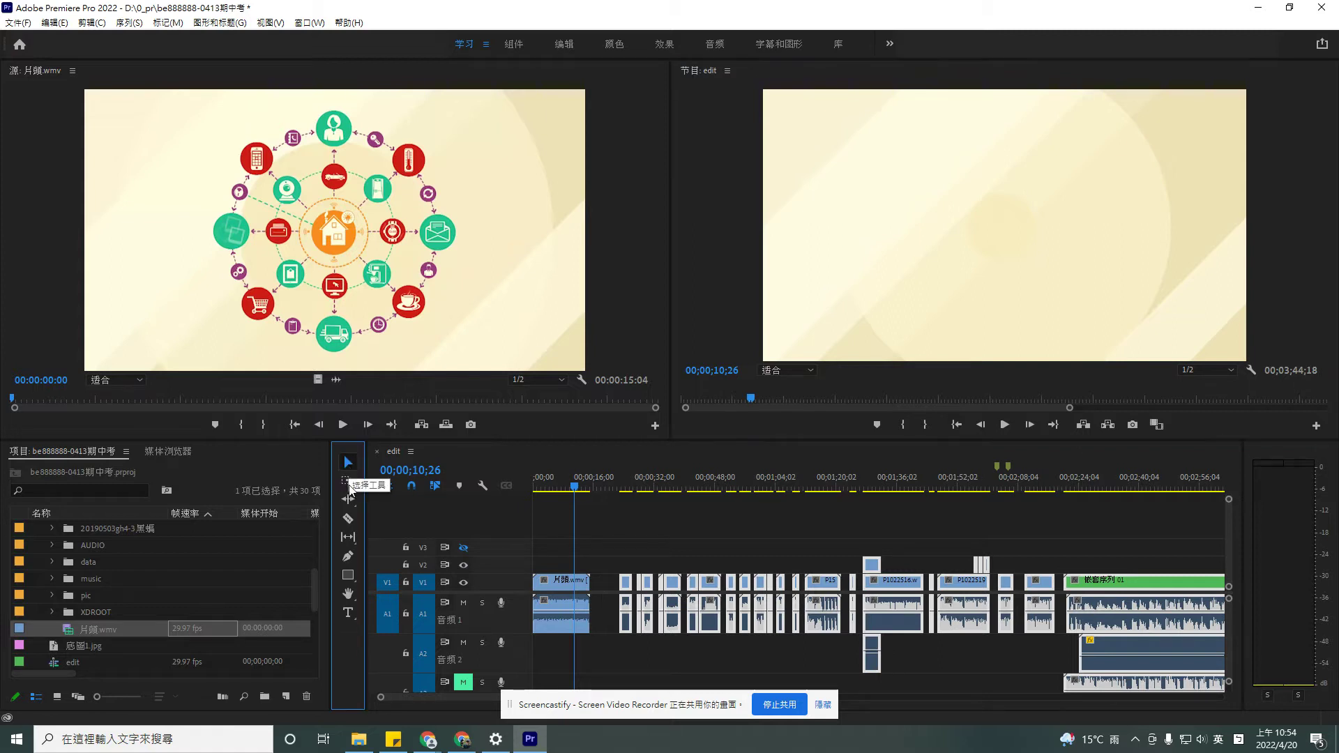
mouse_move(495, 739)
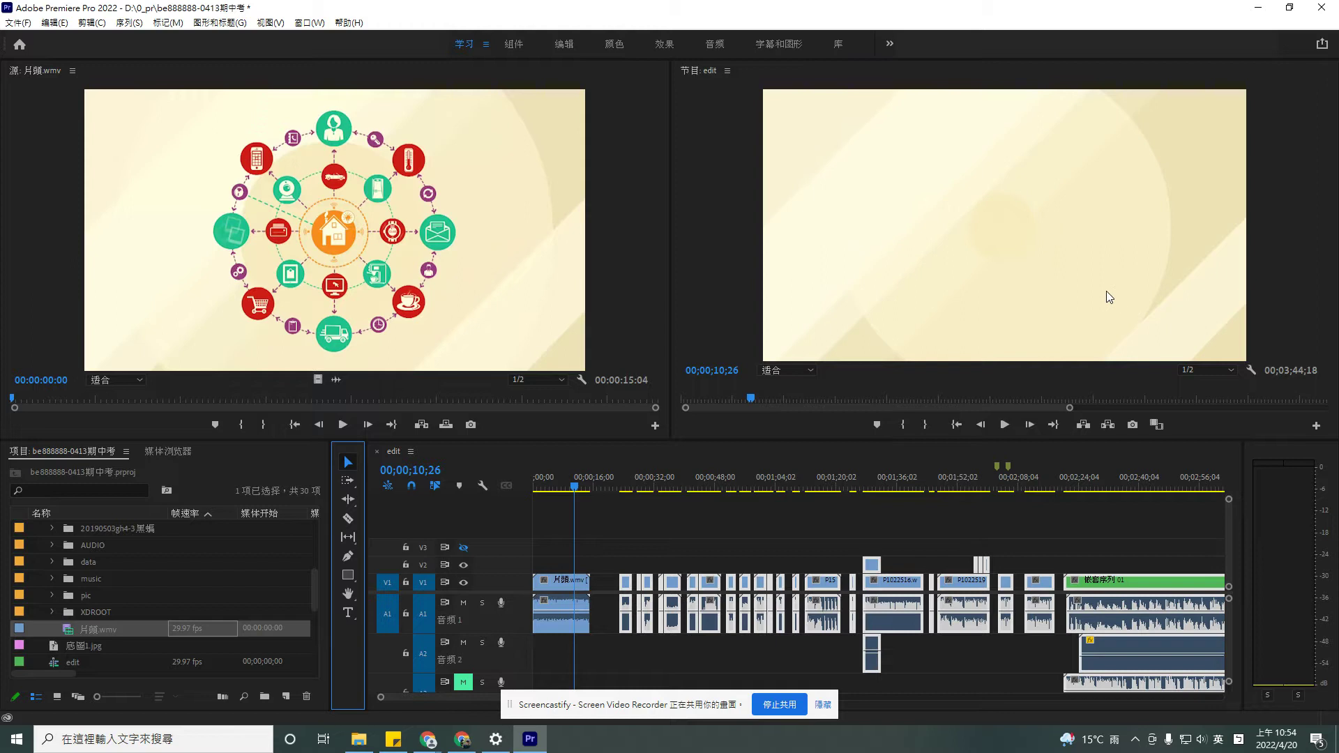
left_click(348, 615)
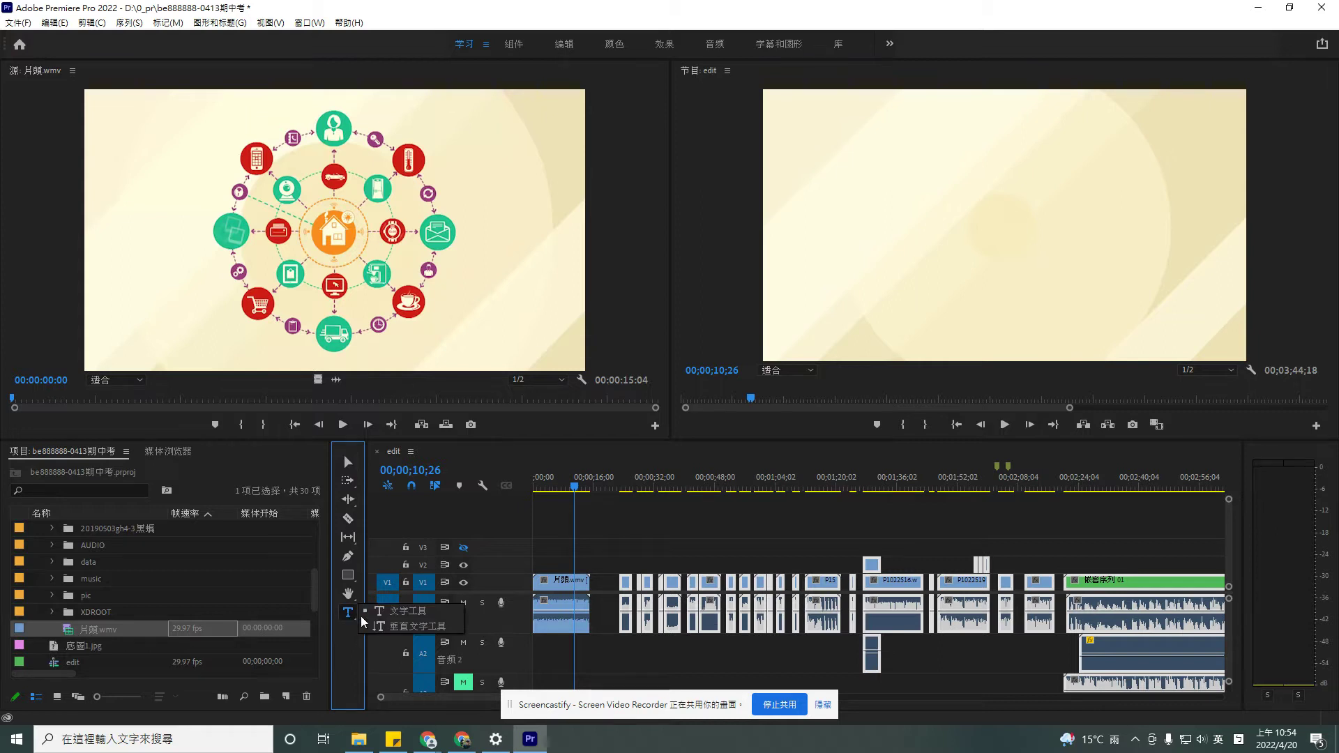
left_click(417, 611)
left_click_drag(855, 144, 1162, 323)
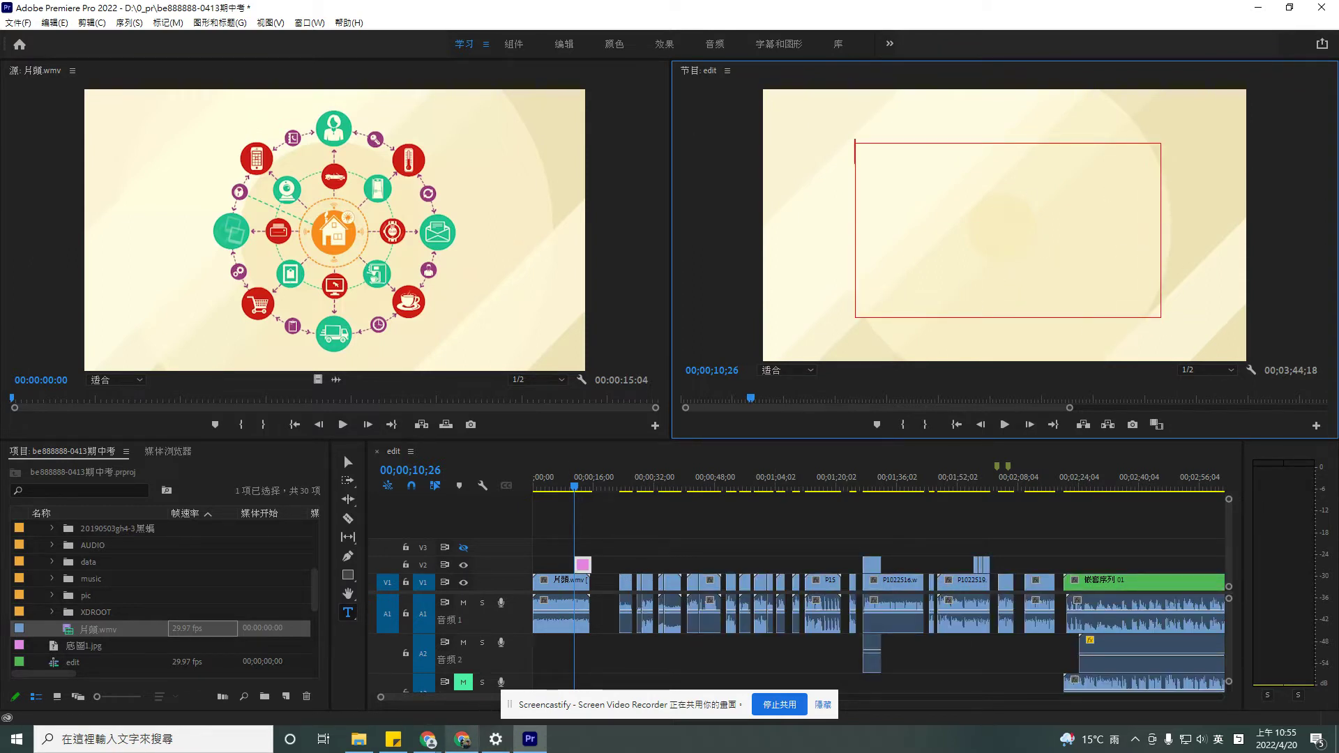
Open the sd卡-Pr folder on drive D in File Explorer and check the title card in the sample YouTube video
left_click(358, 739)
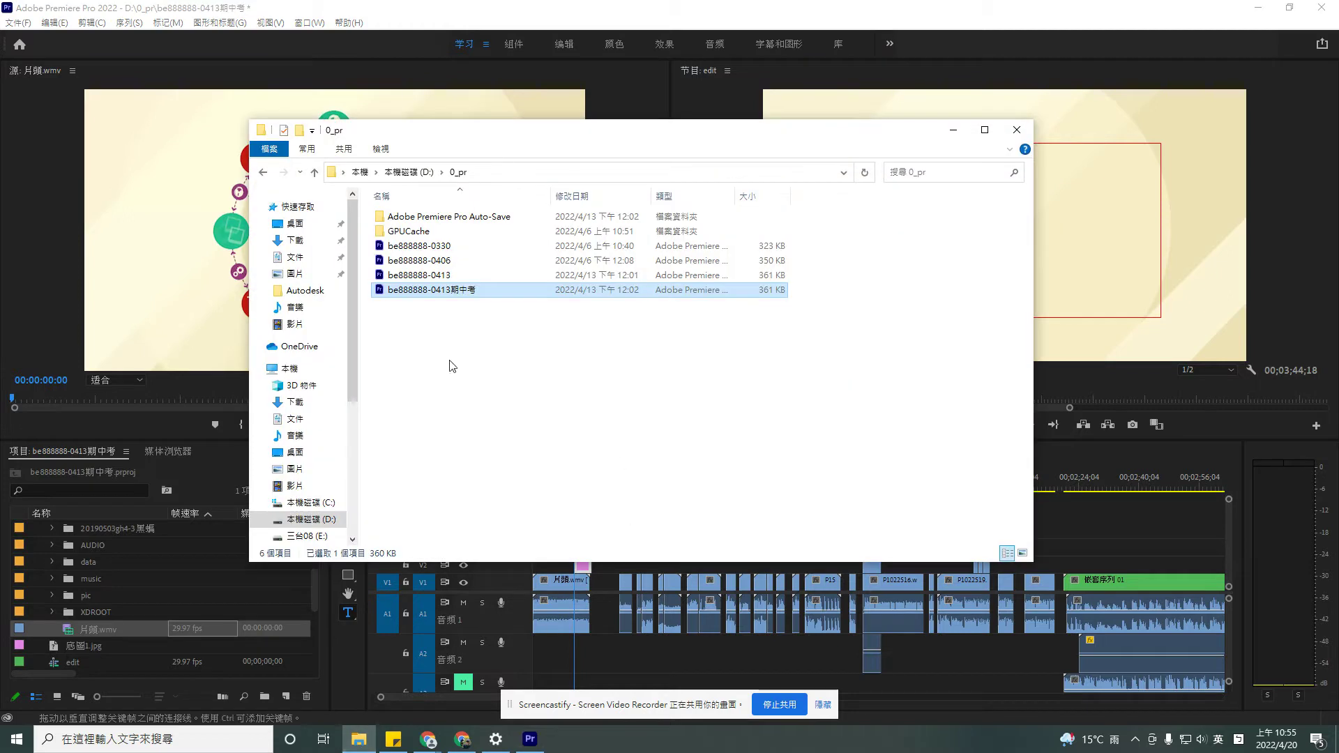
left_click(415, 176)
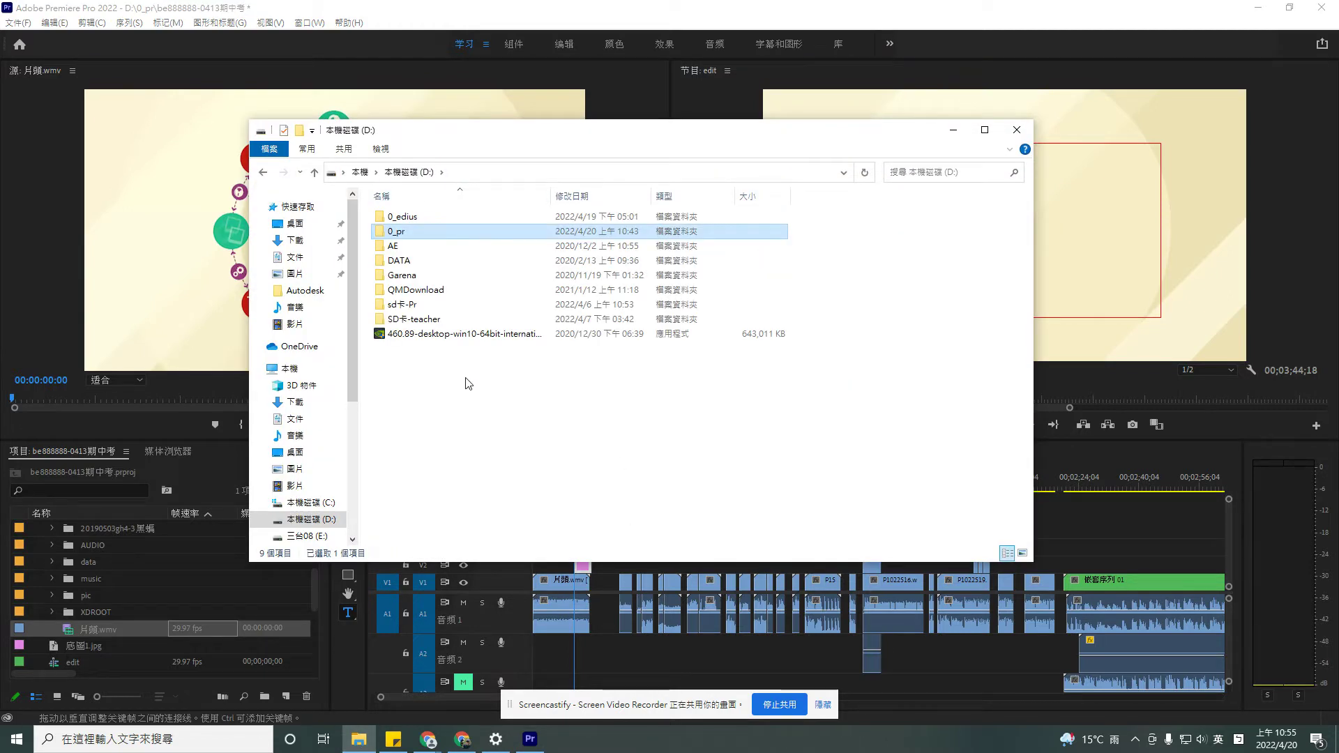
left_click(449, 308)
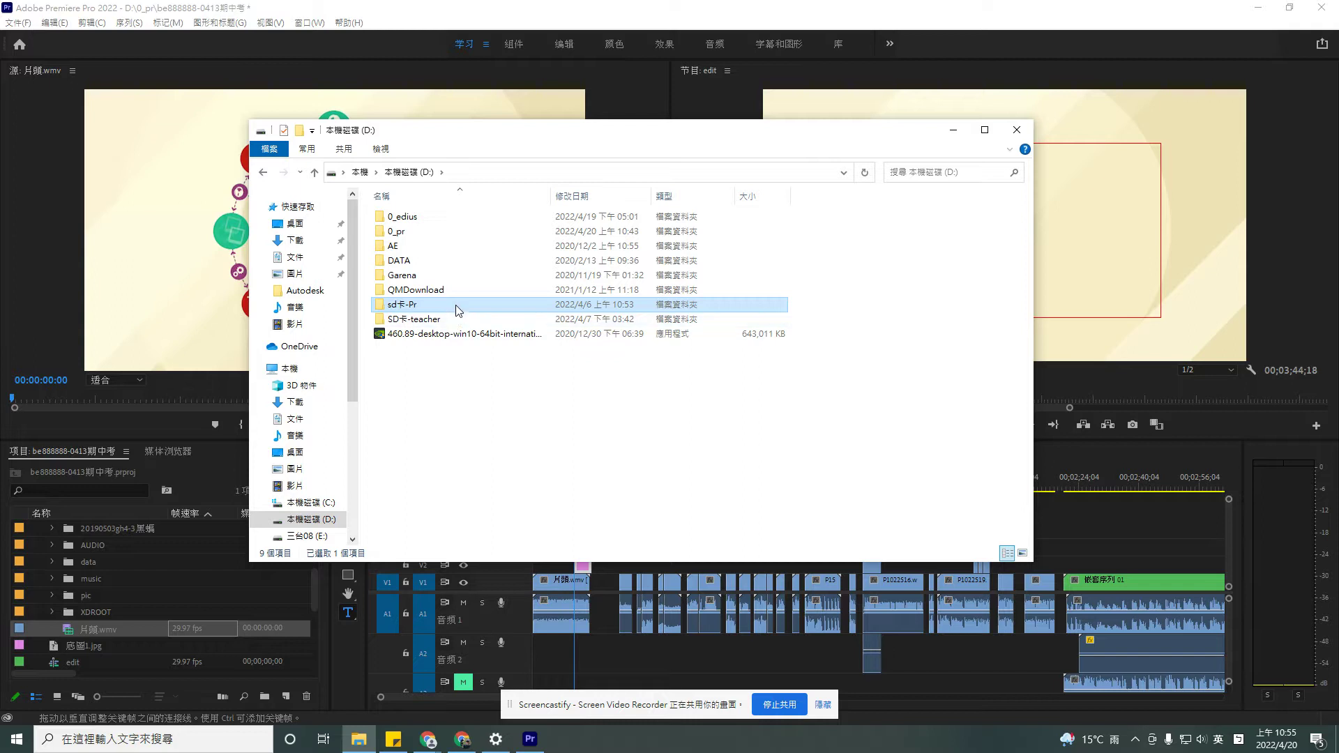
double_click(455, 304)
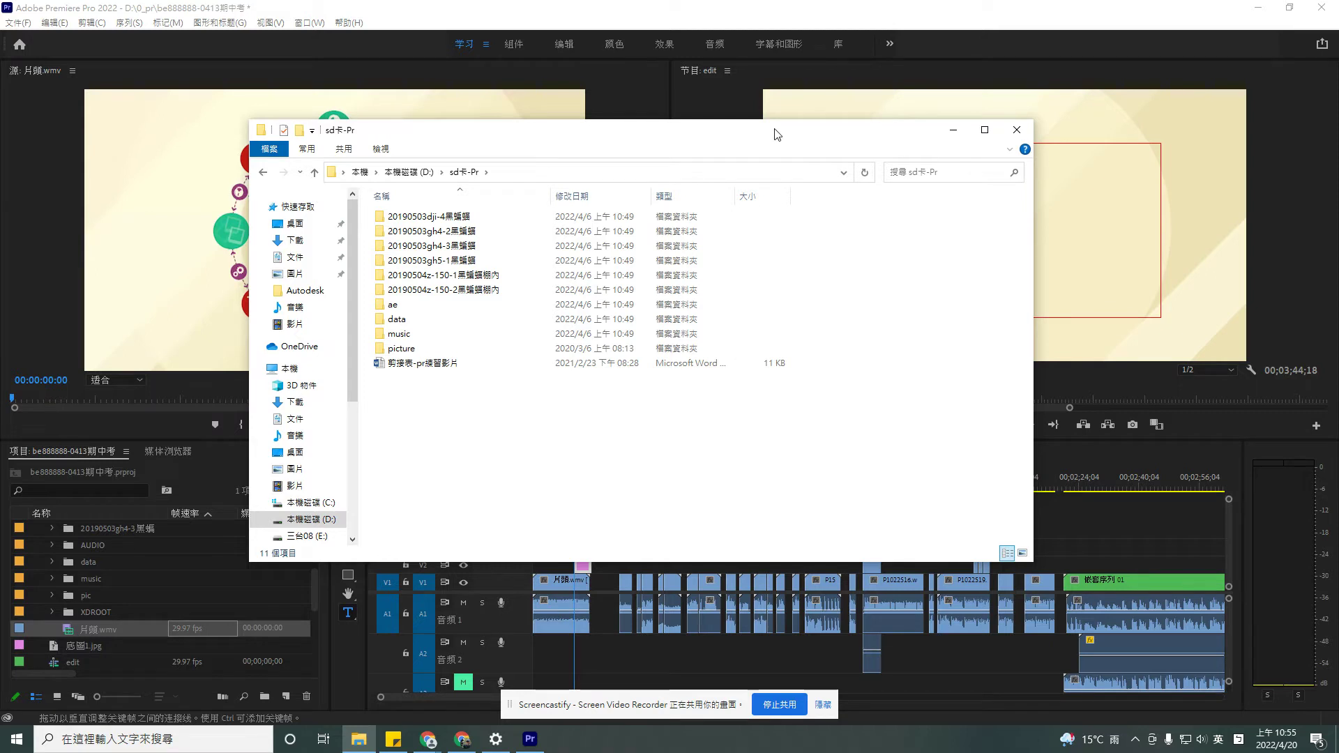
left_click(462, 739)
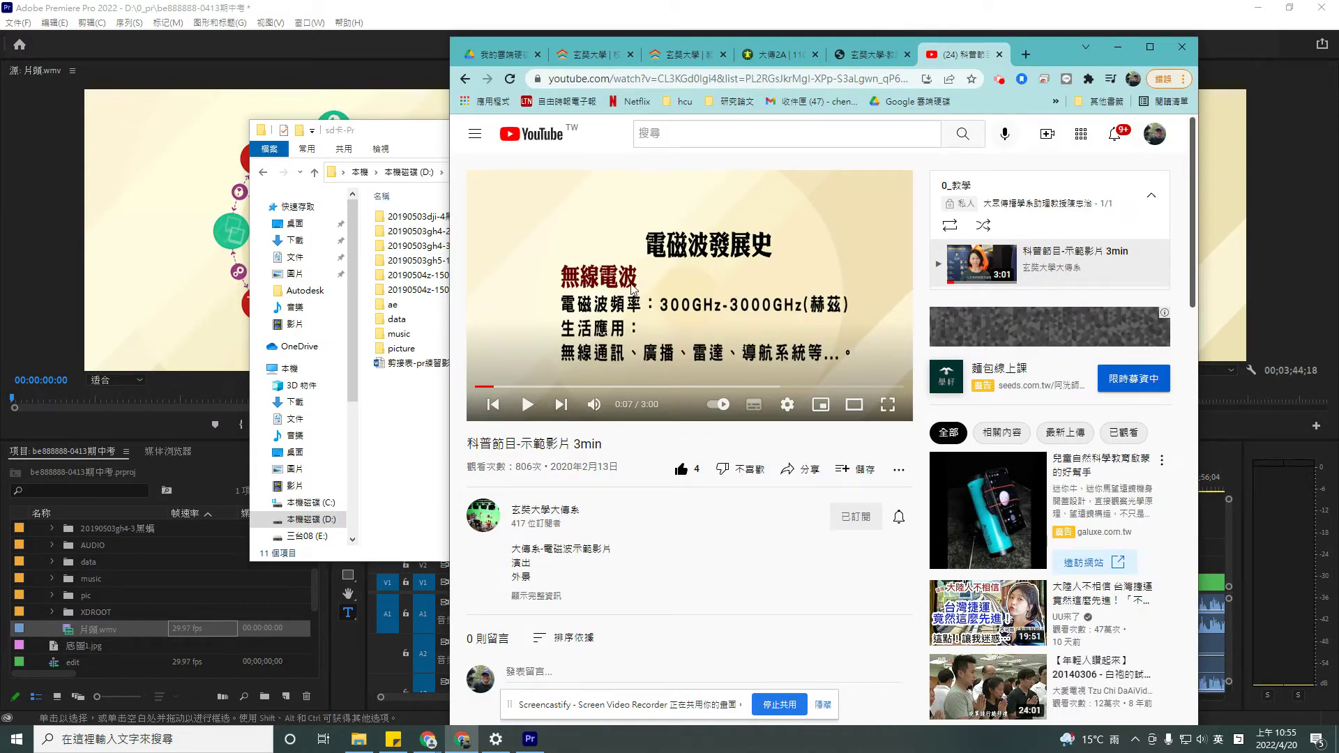
left_click(416, 458)
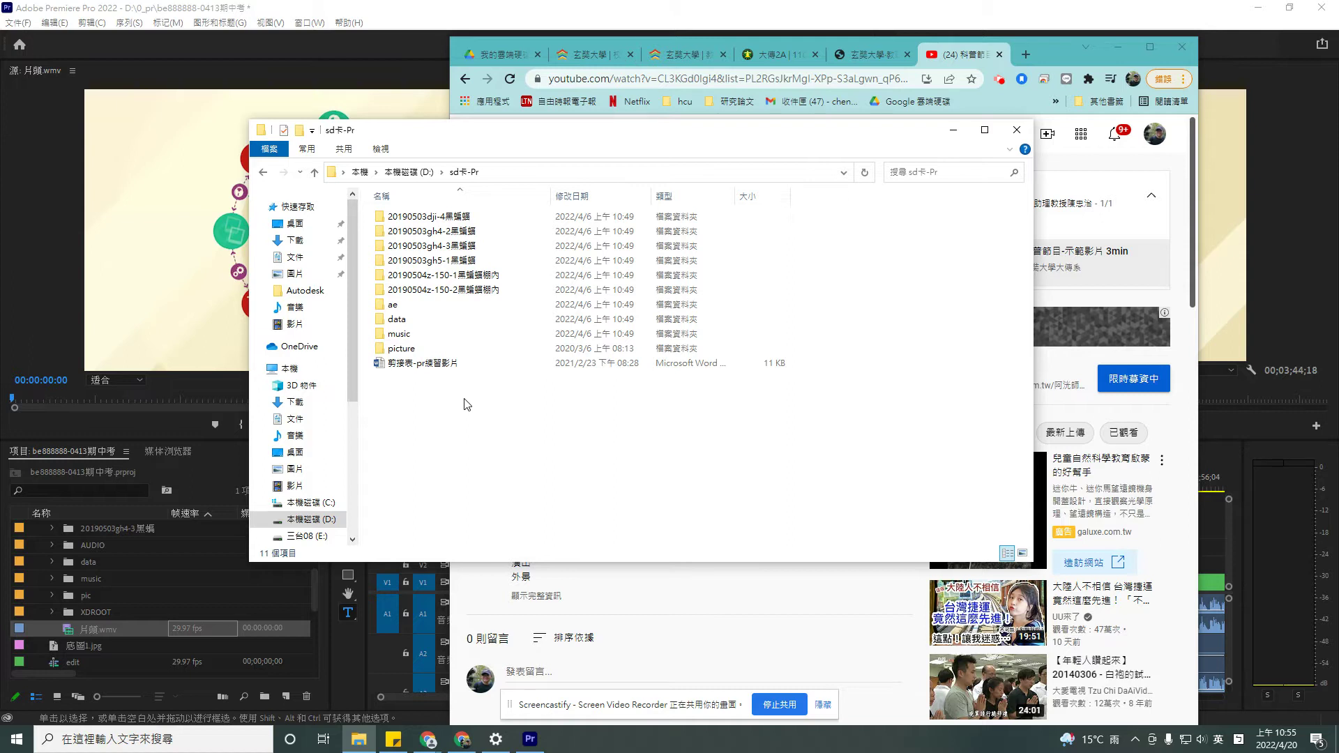
Open the 剪接表-pr練習影片 document in Word 2016 and clear its startup dialogs, choosing to install updates only
double_click(451, 365)
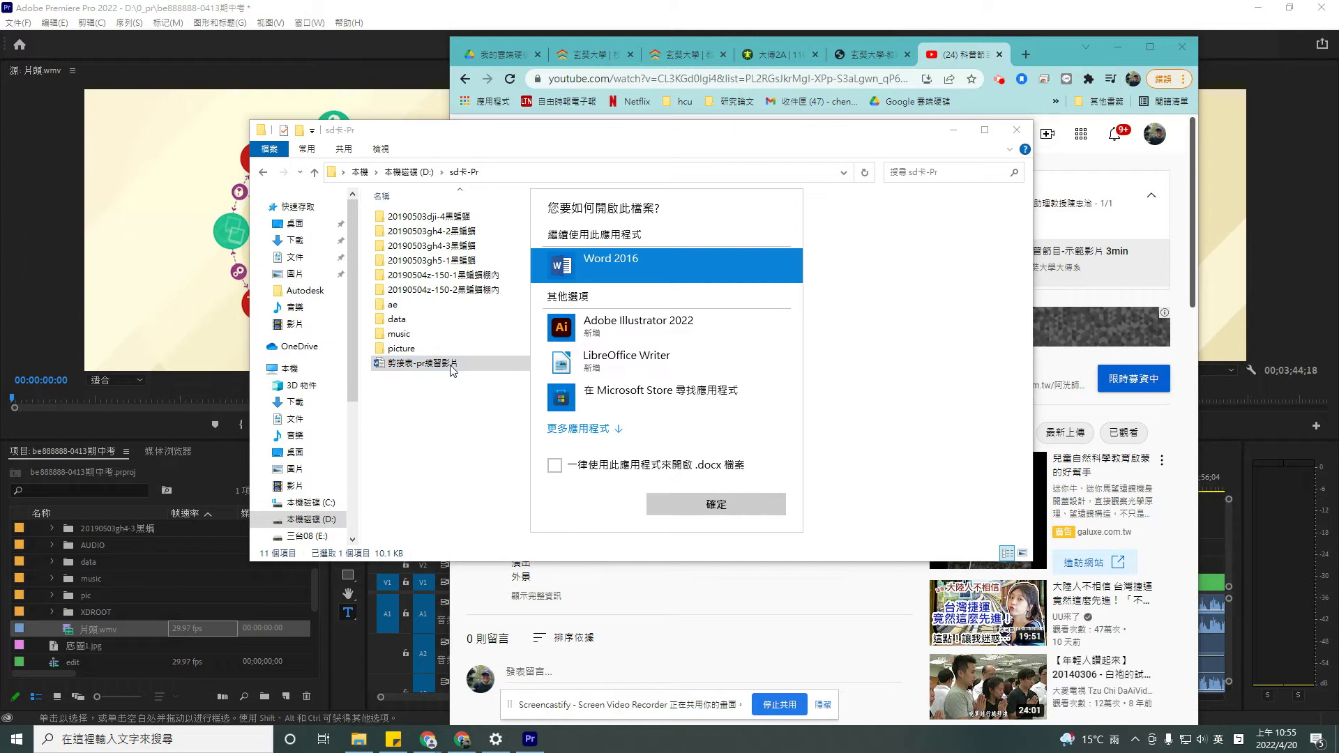
left_click(682, 506)
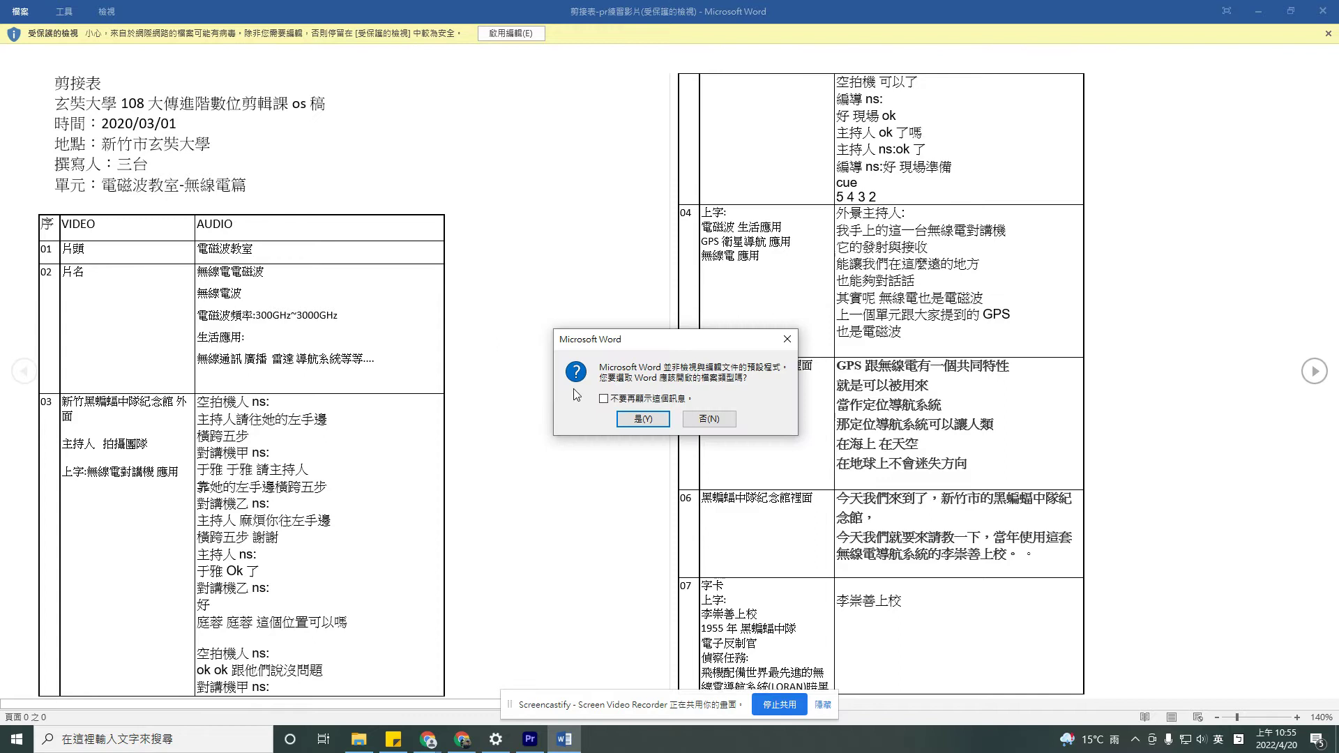
left_click(642, 418)
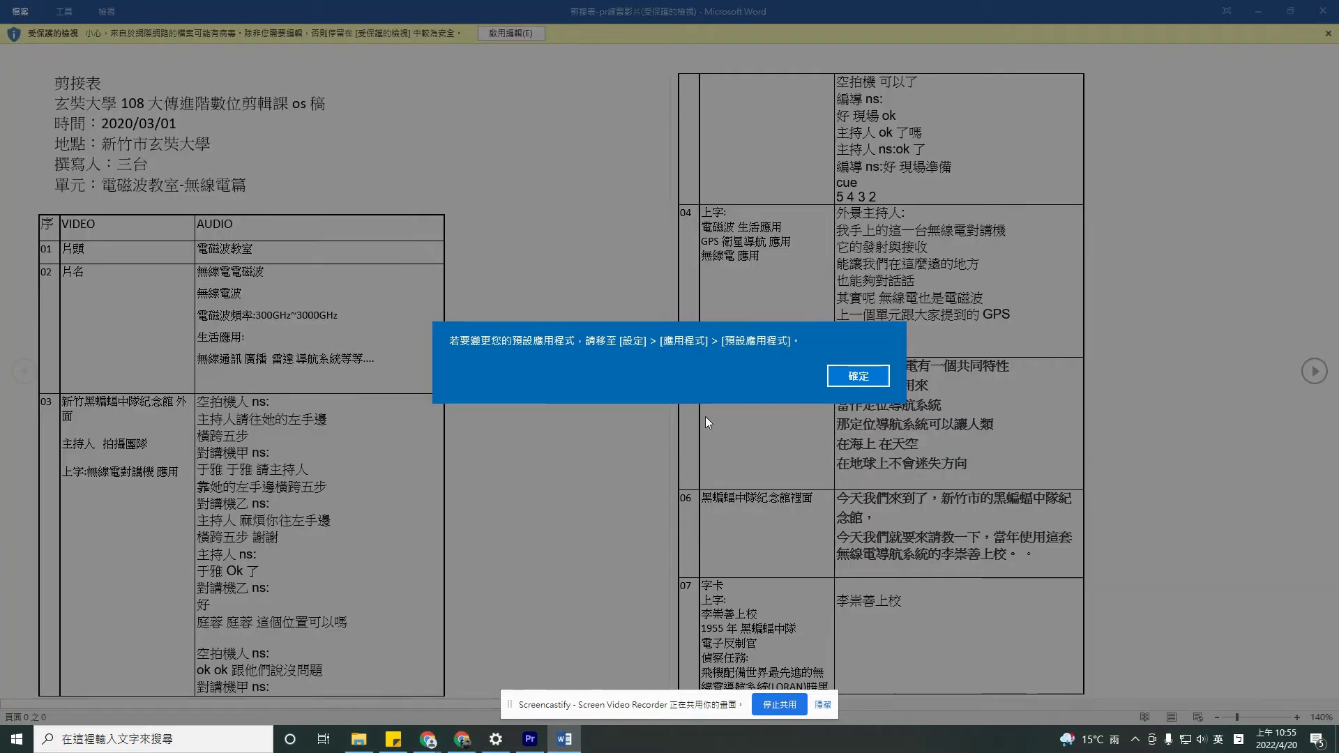
left_click(871, 377)
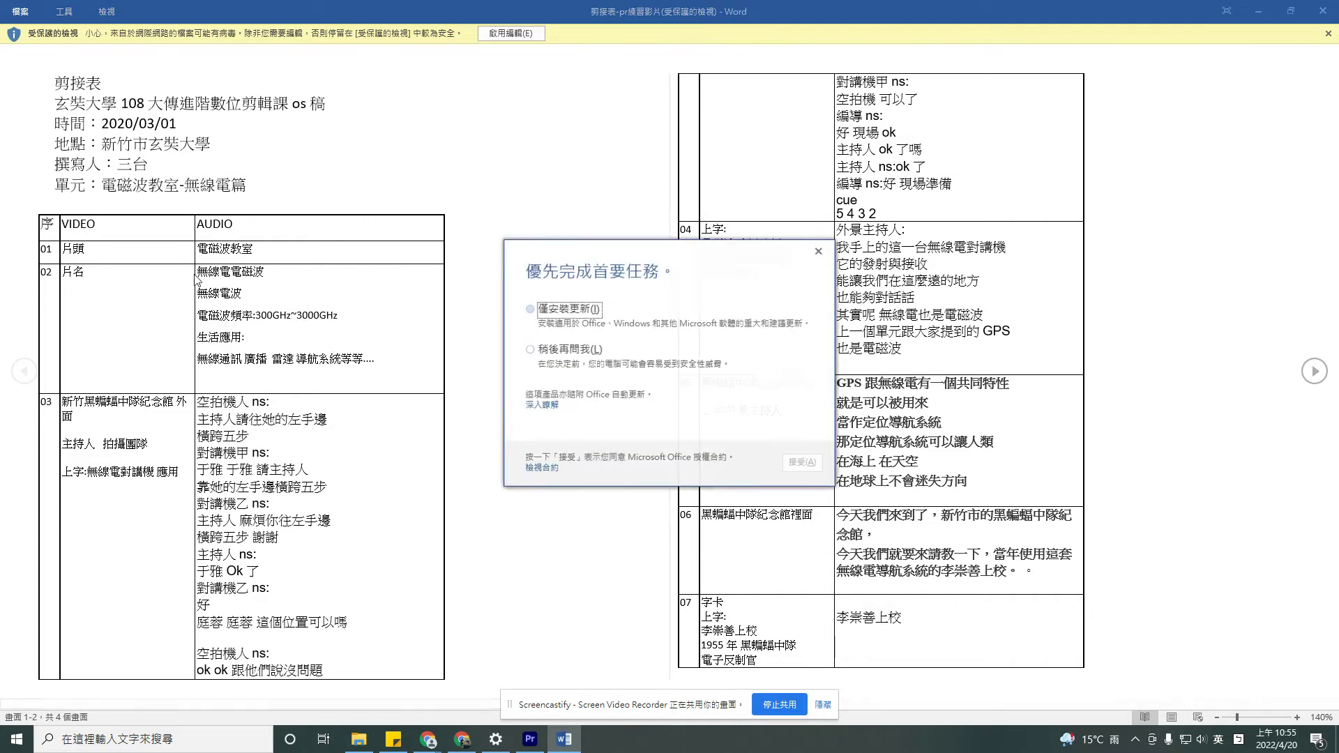
left_click(530, 309)
left_click(795, 464)
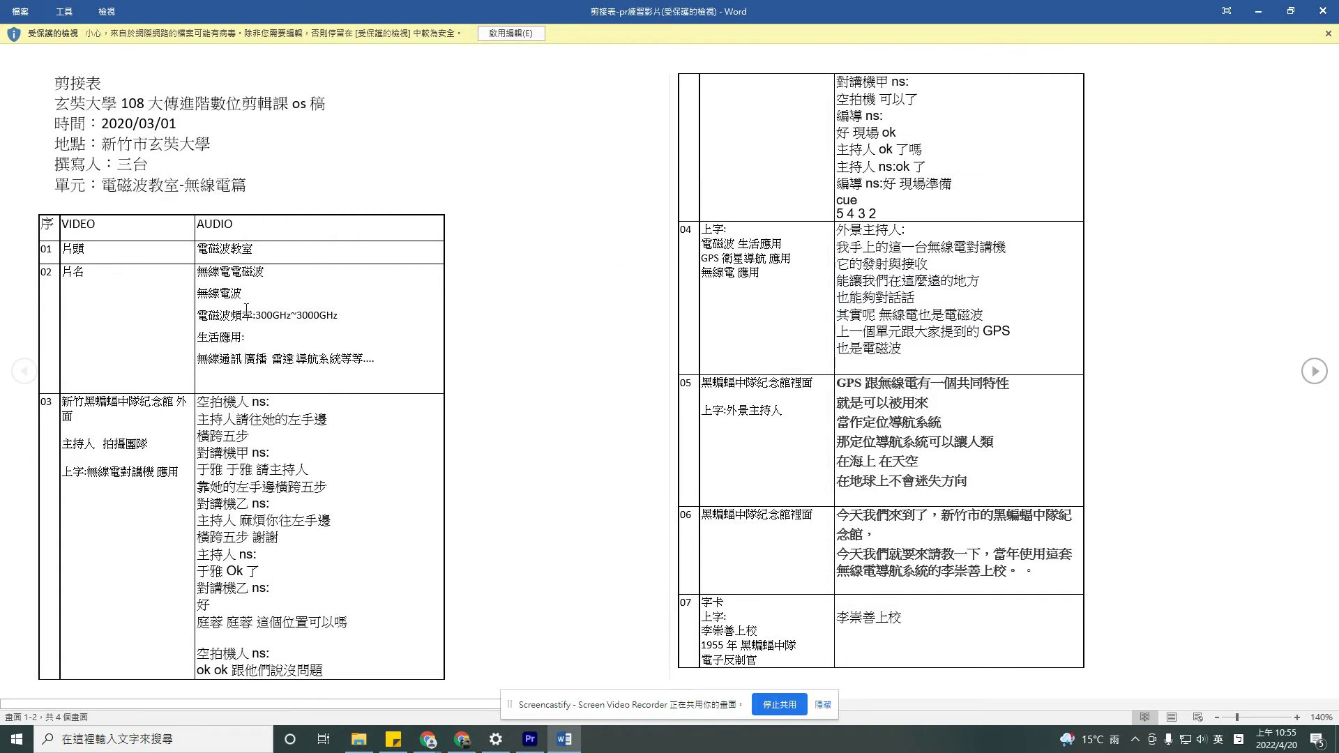
Copy the radio wave text in the AUDIO cell of row 02 (片名)
left_click_drag(235, 284, 391, 378)
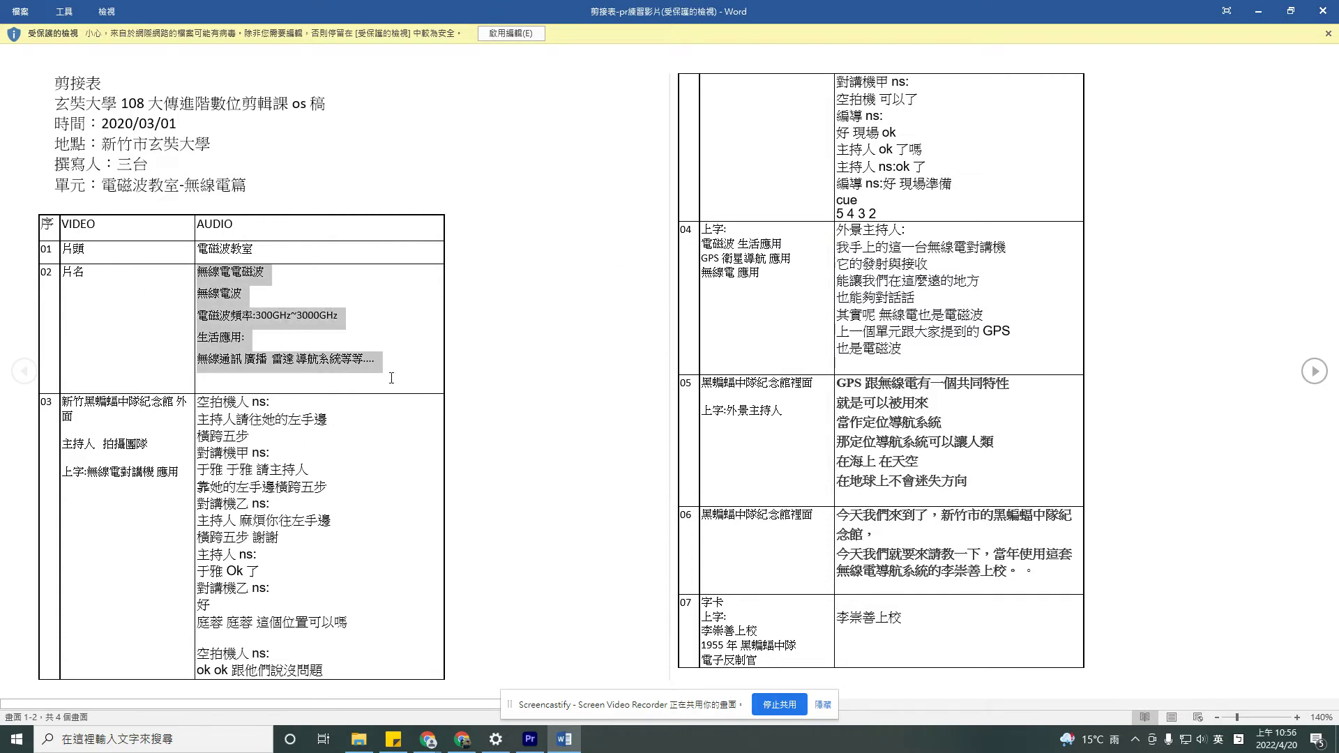
right_click(251, 321)
left_click(279, 331)
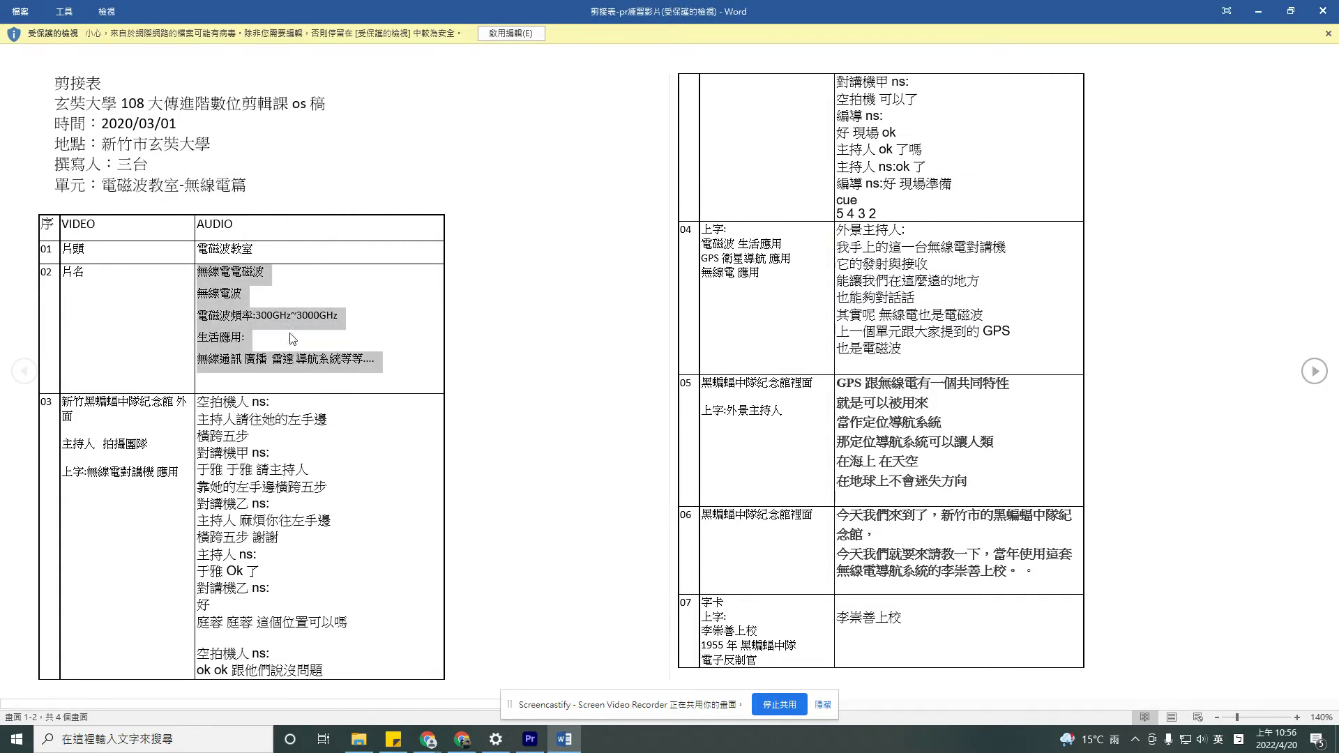
Return to Premiere Pro and paste the copied radio wave text into the text box
left_click(1258, 12)
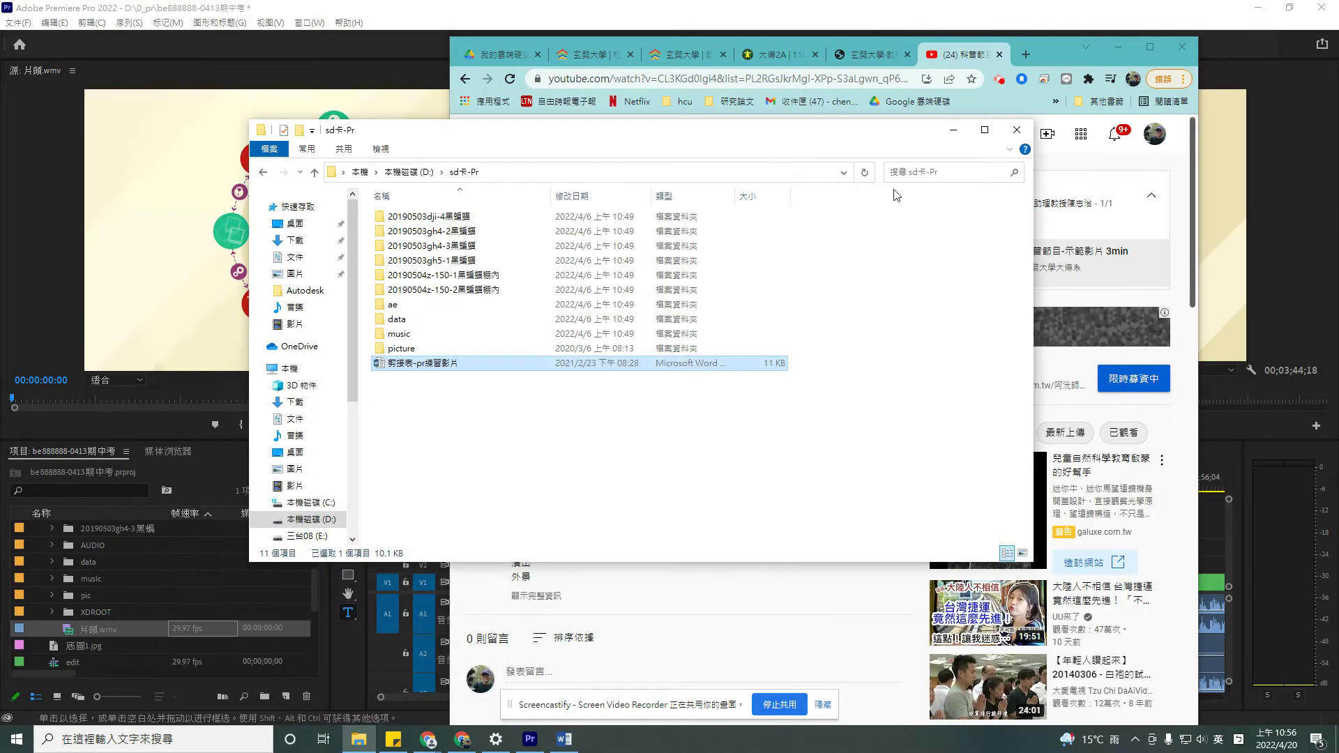
key("alt+Tab")
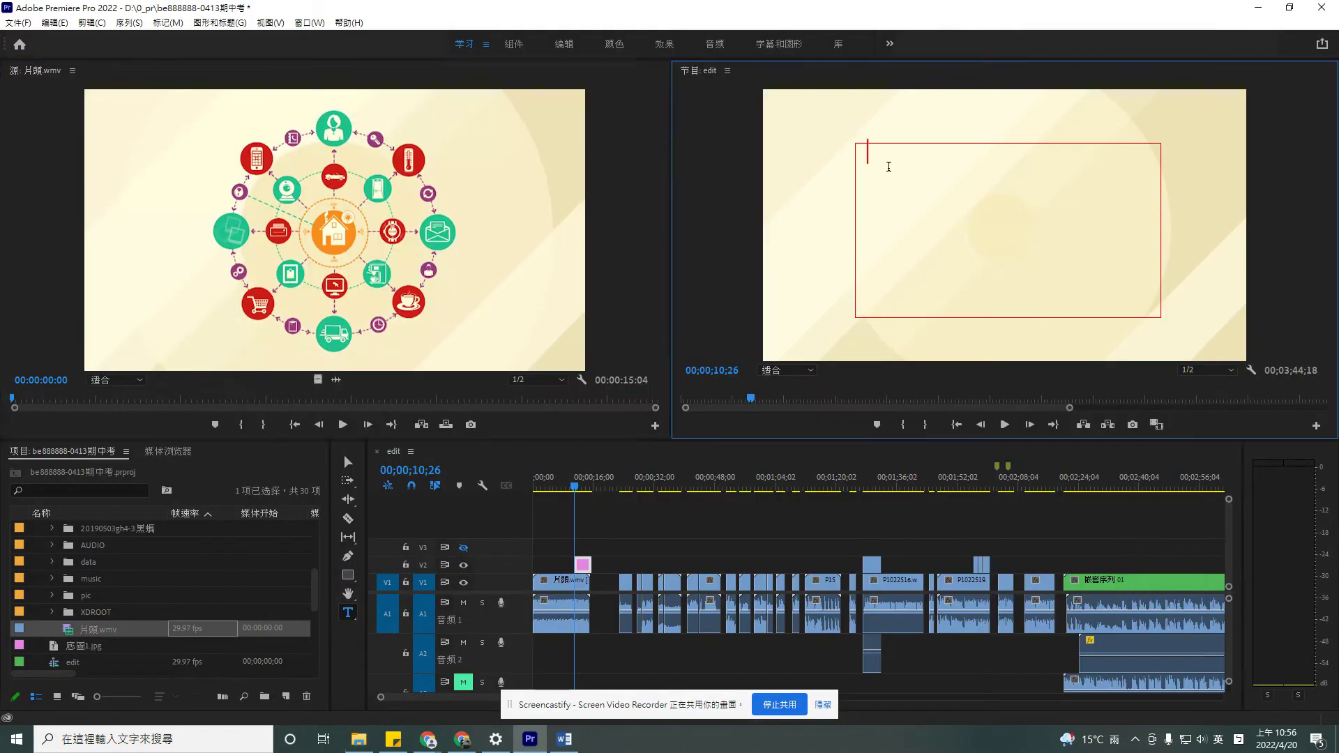
right_click(884, 173)
left_click(859, 171)
right_click(872, 160)
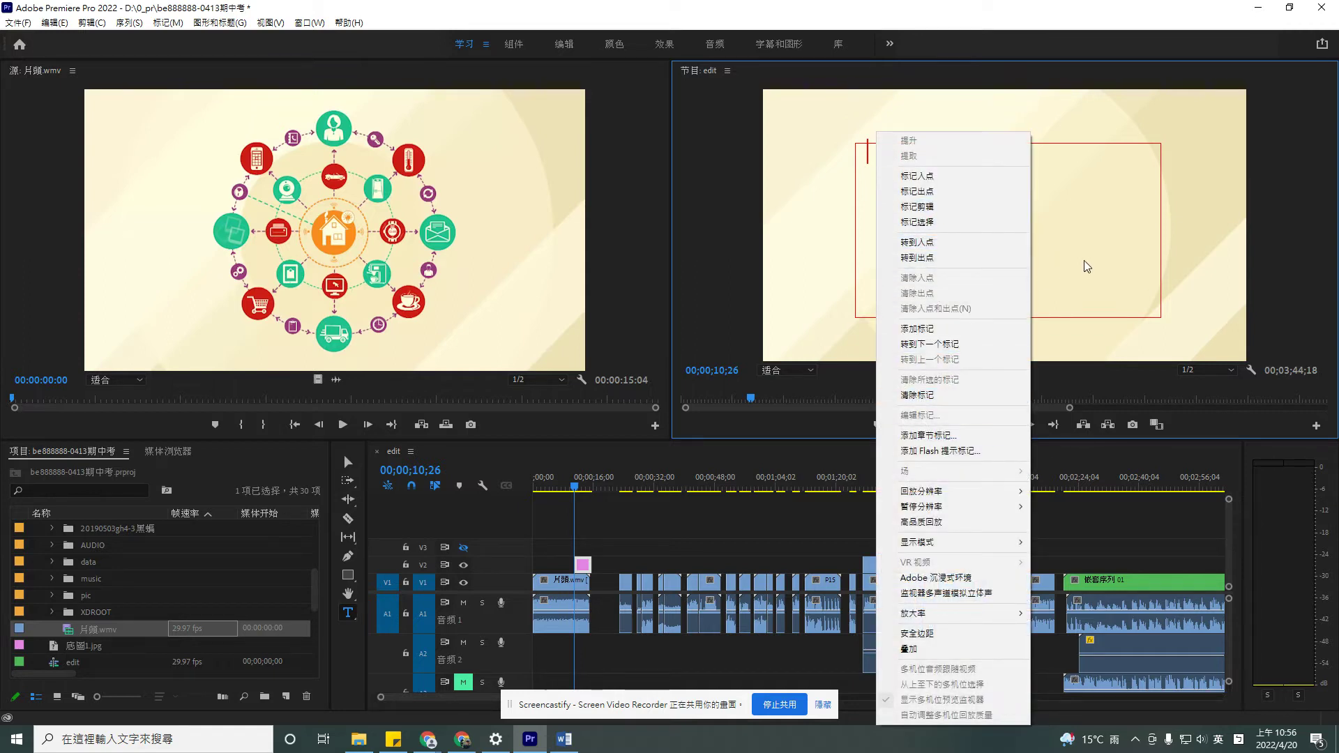
left_click(1072, 205)
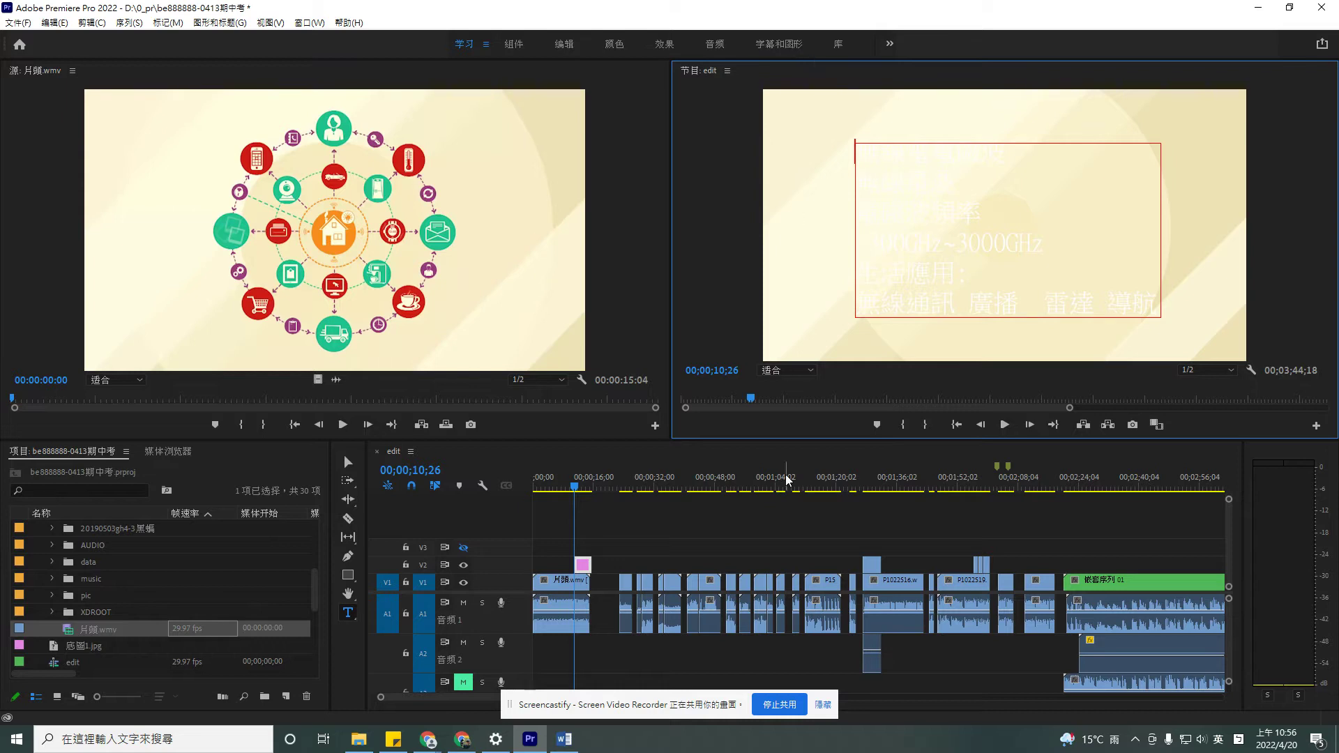
Switch to the 字幕和图形 workspace and set the fill of all the pasted text to black
left_click(785, 51)
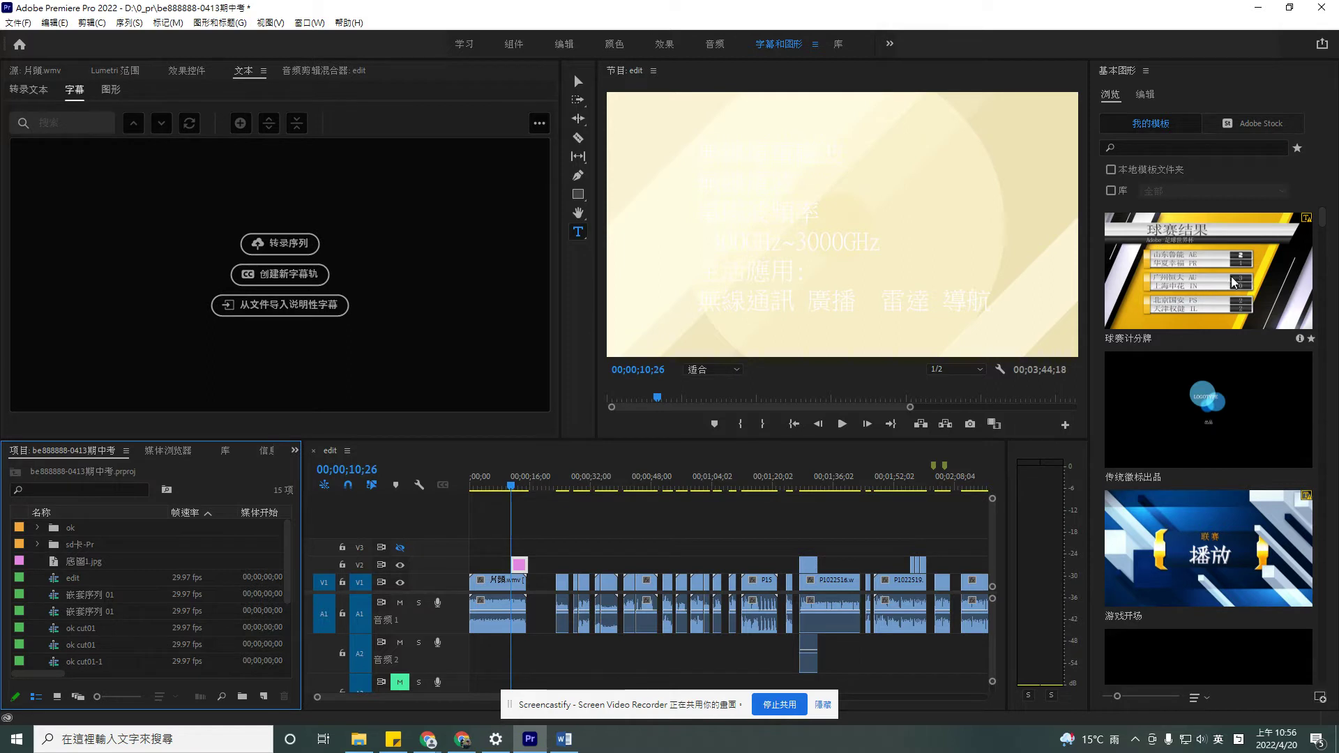
left_click(771, 235)
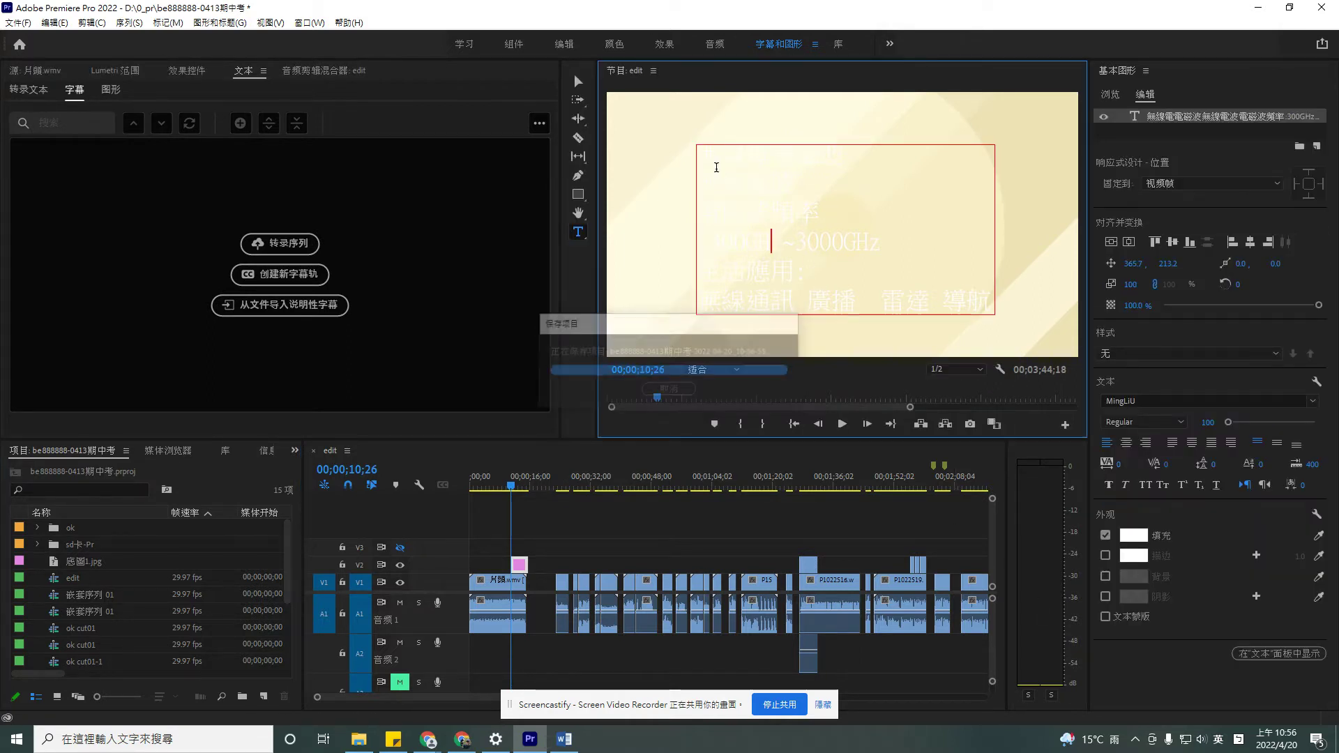
key("ctrl+a")
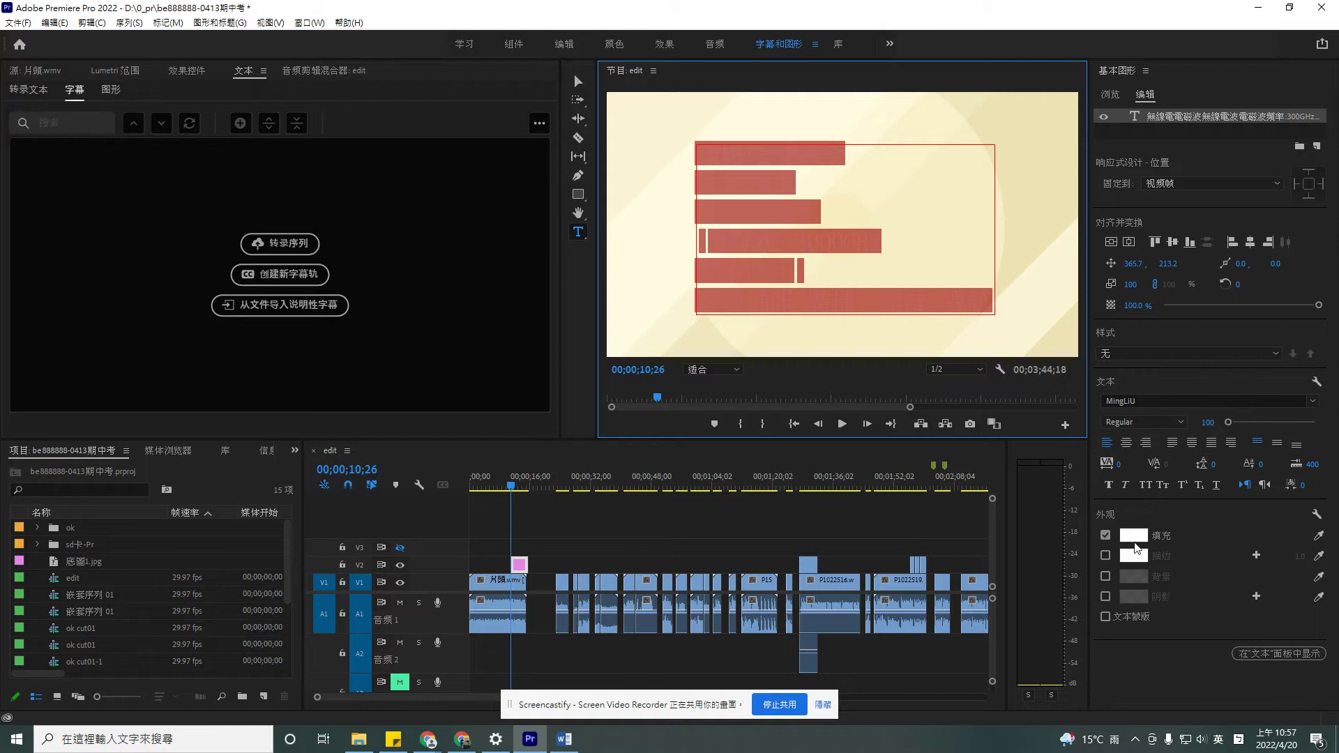
left_click(1131, 537)
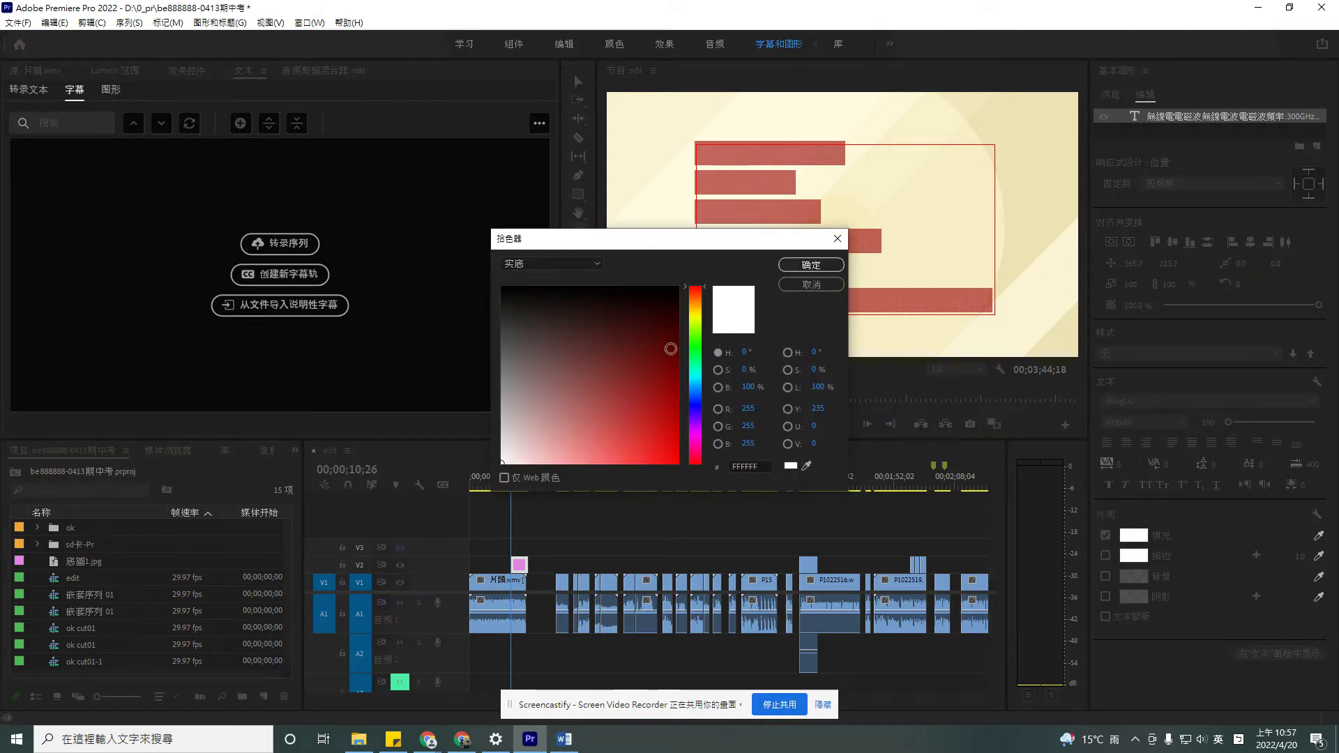
left_click_drag(628, 312, 625, 283)
left_click(809, 266)
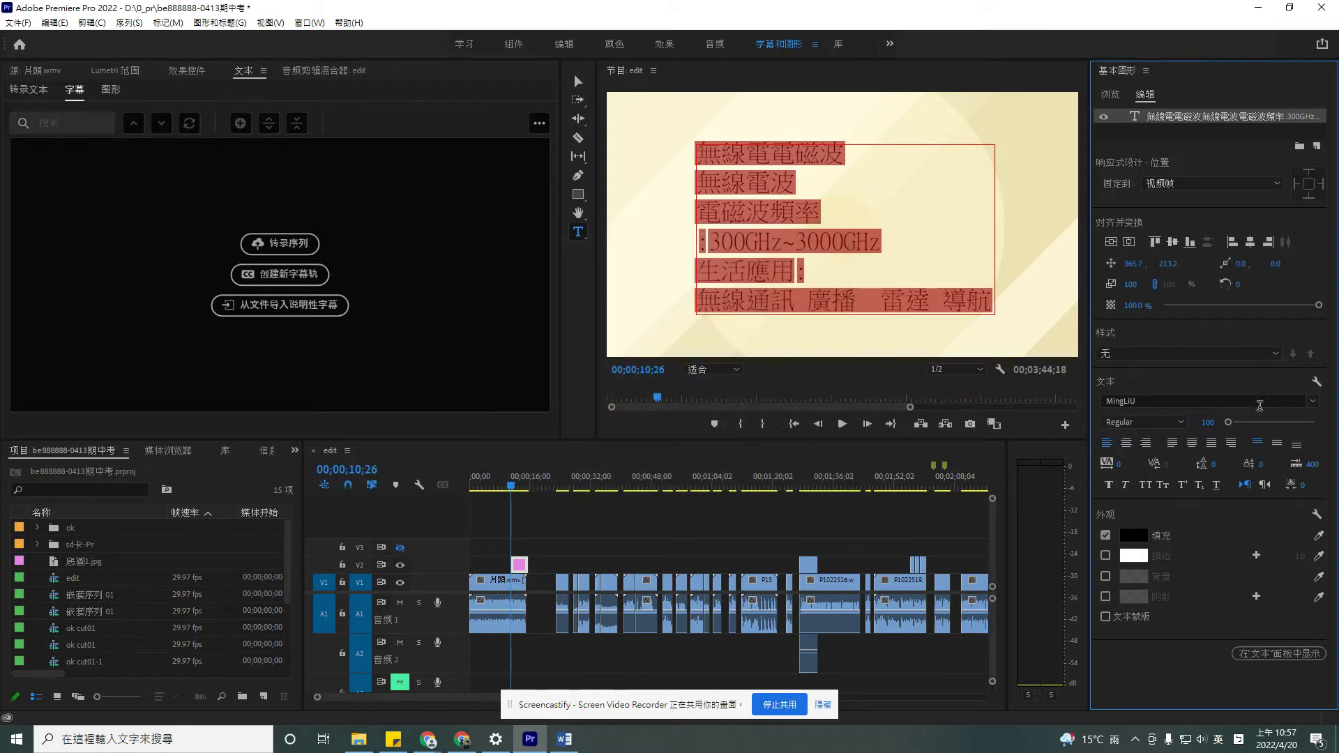
Set the font of all the title card text to Adobe Fan Heiti Std and its size to 76
left_click(1312, 401)
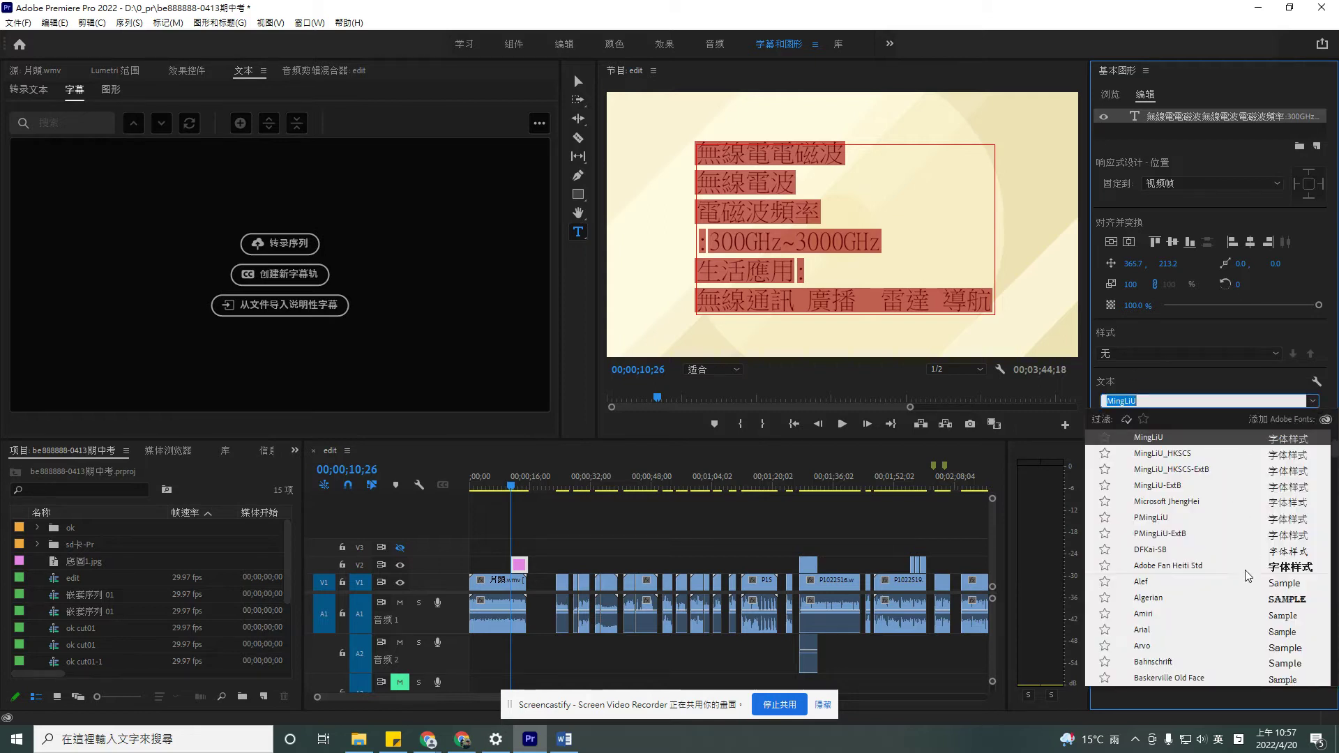
left_click(1188, 567)
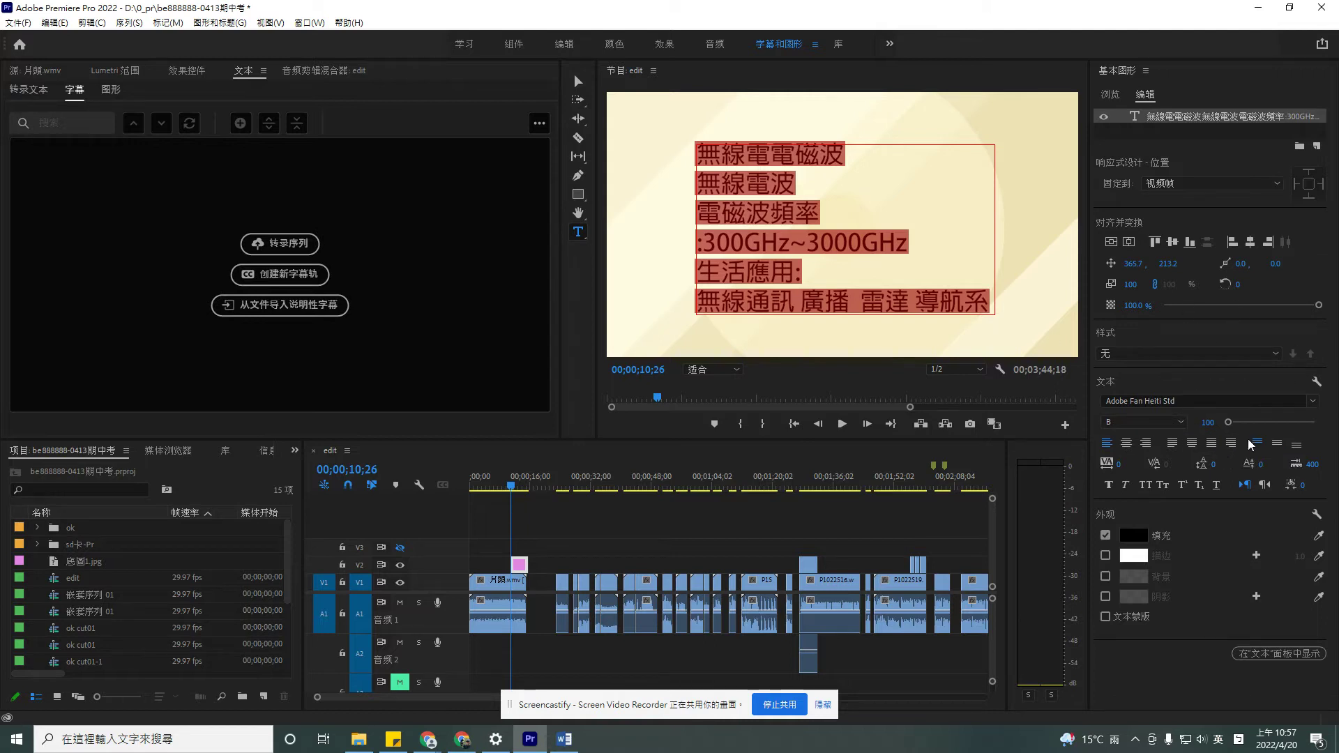
left_click_drag(1229, 423, 1210, 423)
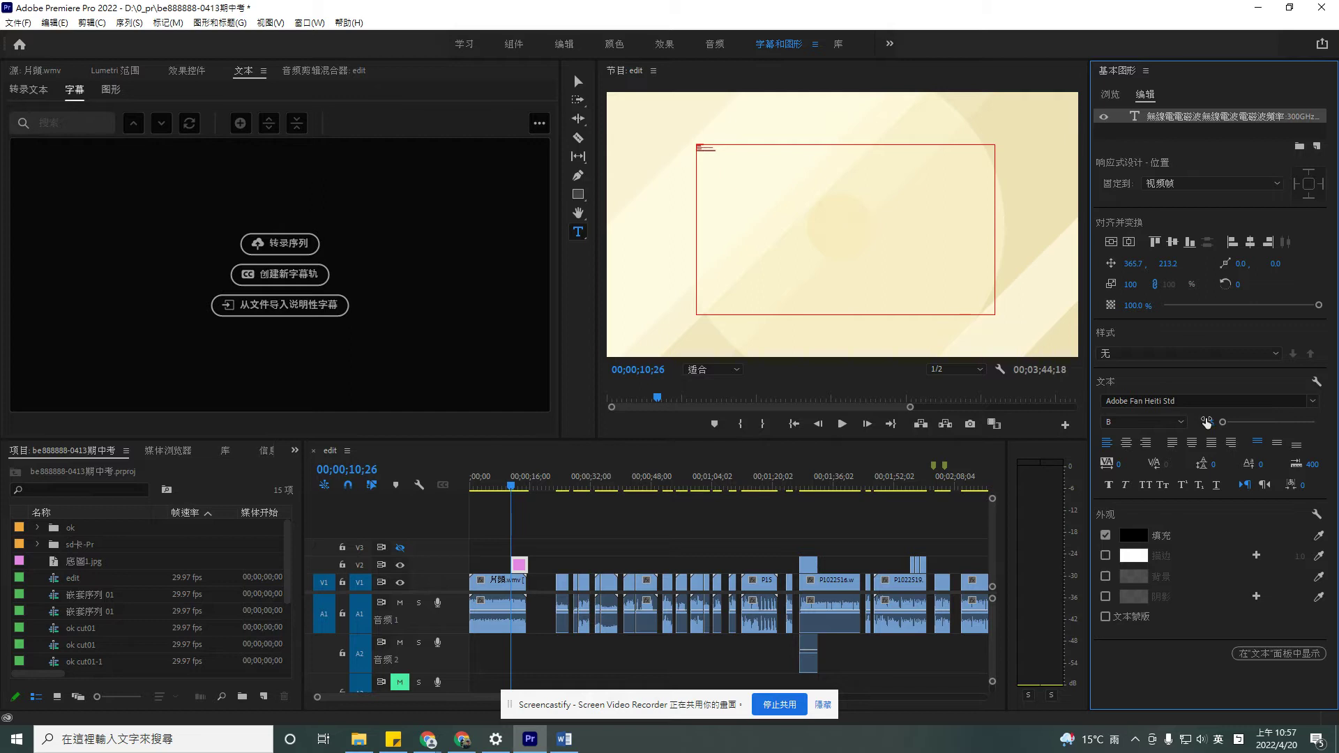
left_click_drag(1213, 431, 1266, 437)
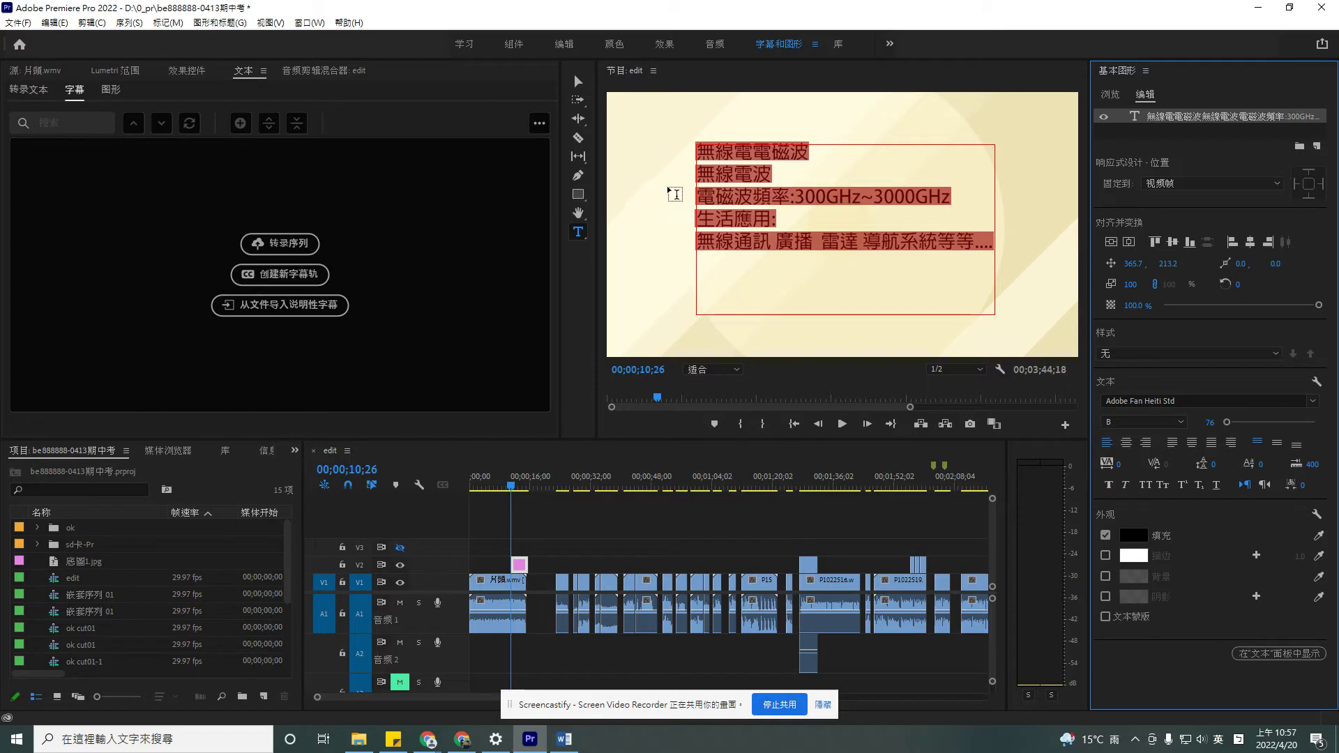
Center the text box both vertically and horizontally in the frame and deselect its text
left_click(1112, 244)
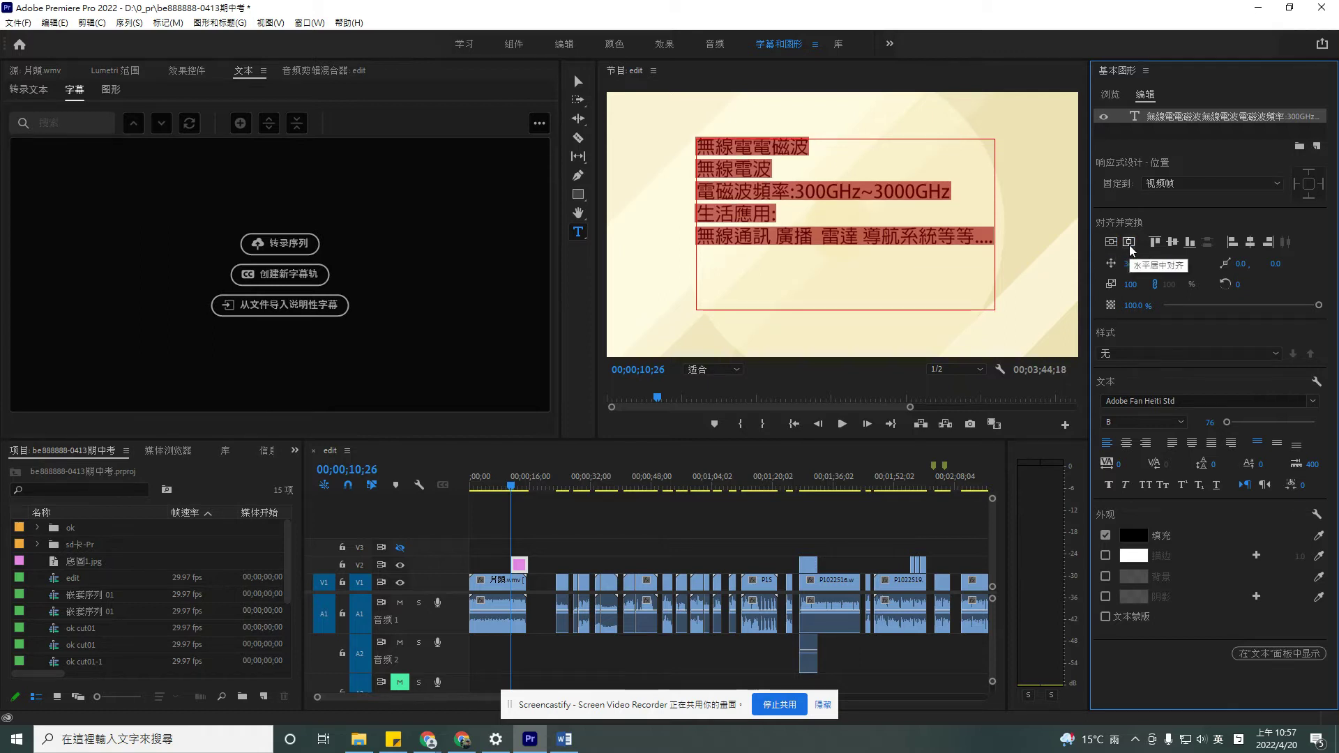
left_click(1130, 246)
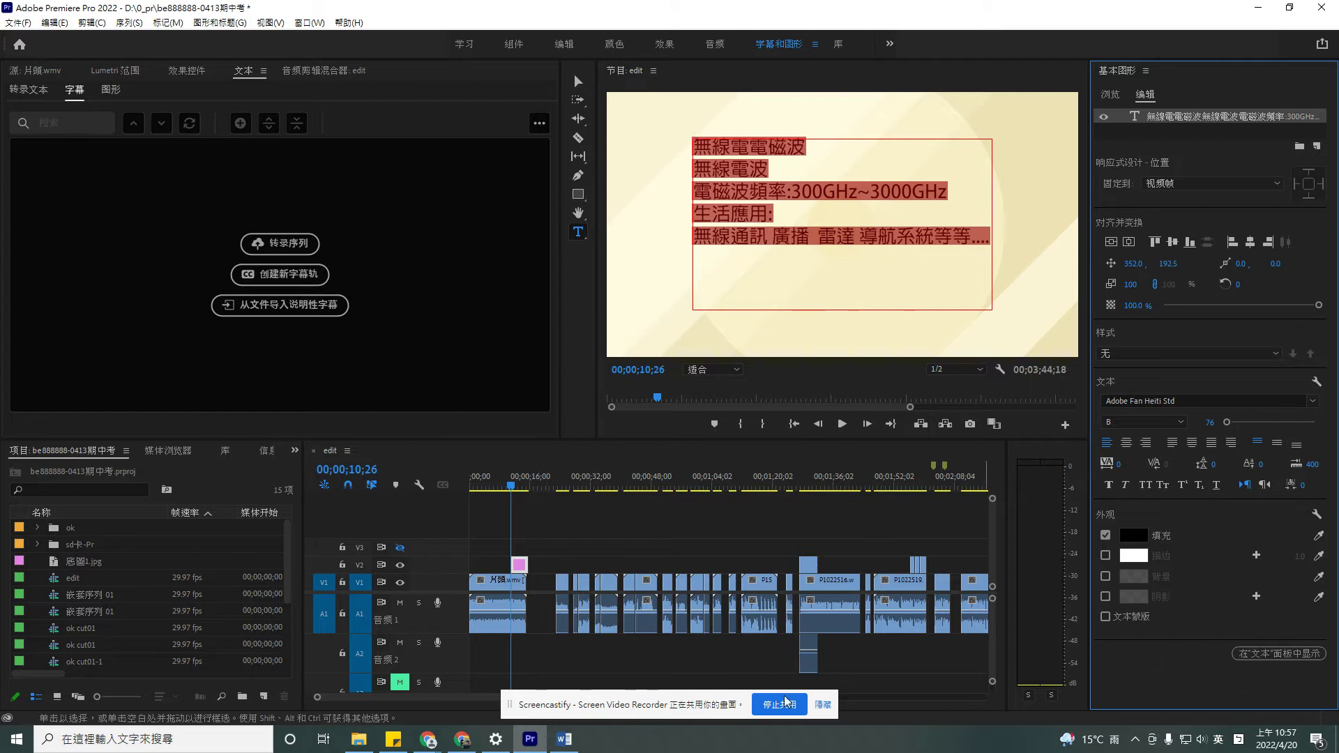
left_click(844, 299)
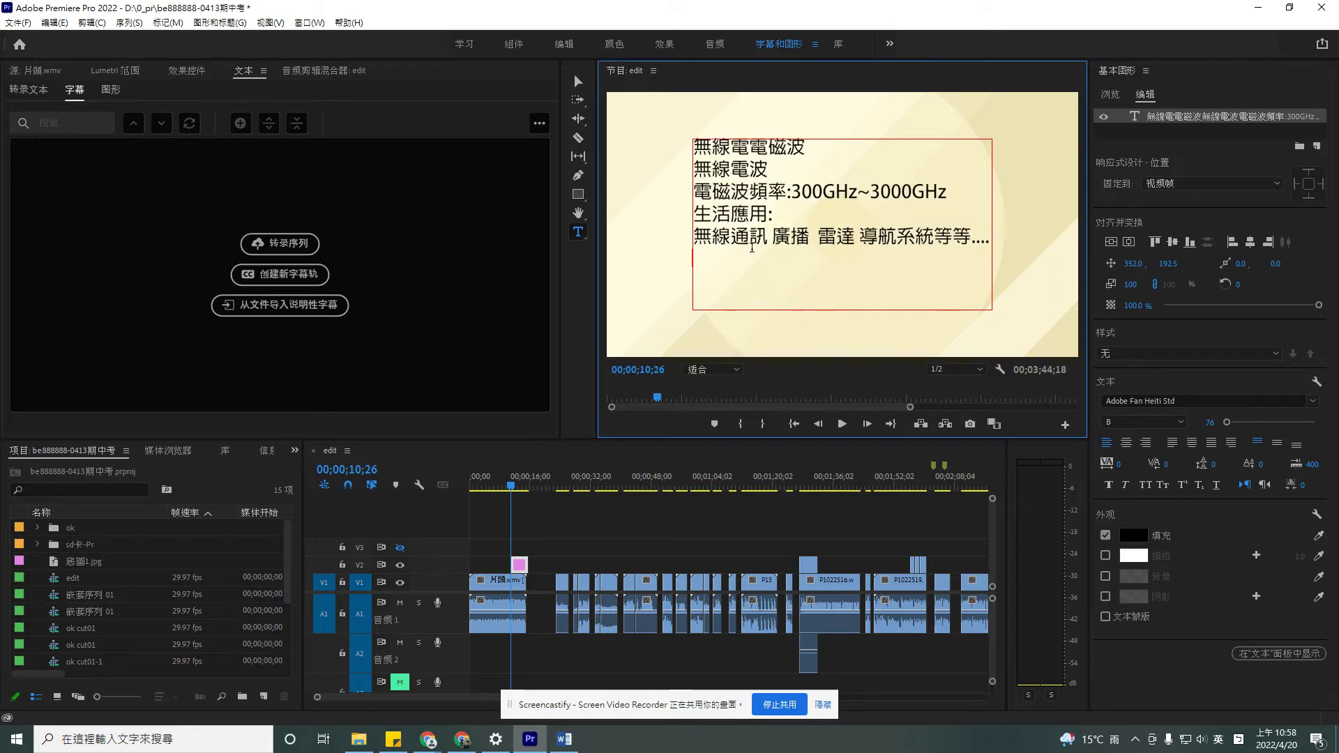
Enlarge the first line 無線電電磁波 to size 120 and set its fill to red
left_click_drag(806, 148, 686, 152)
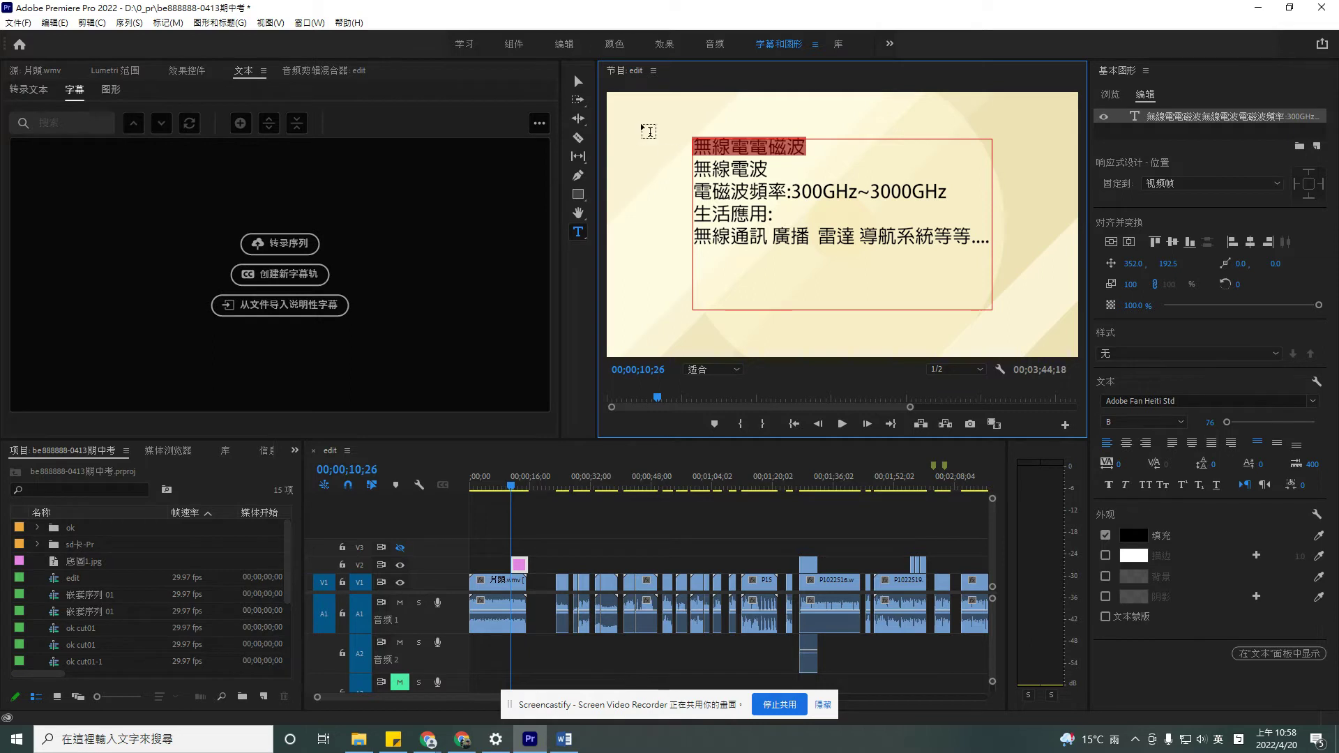
left_click_drag(1210, 423, 1245, 426)
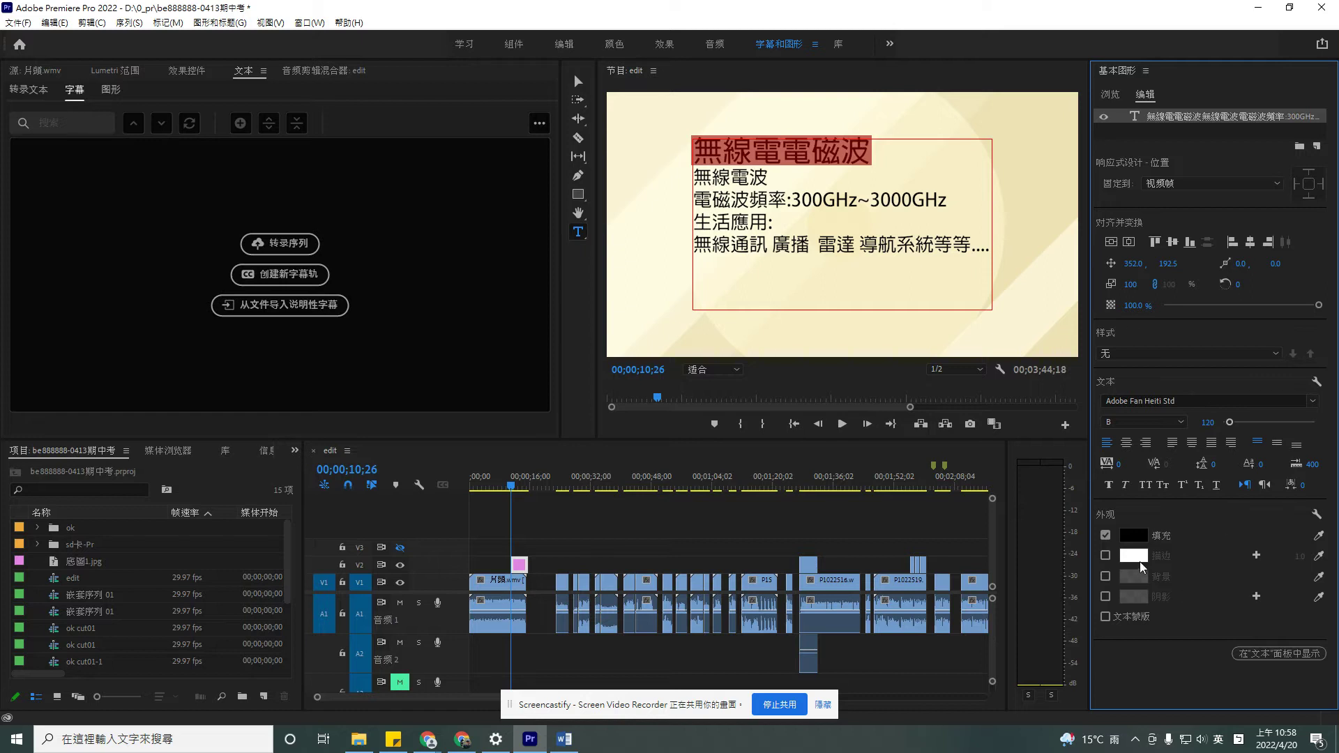
left_click(1140, 543)
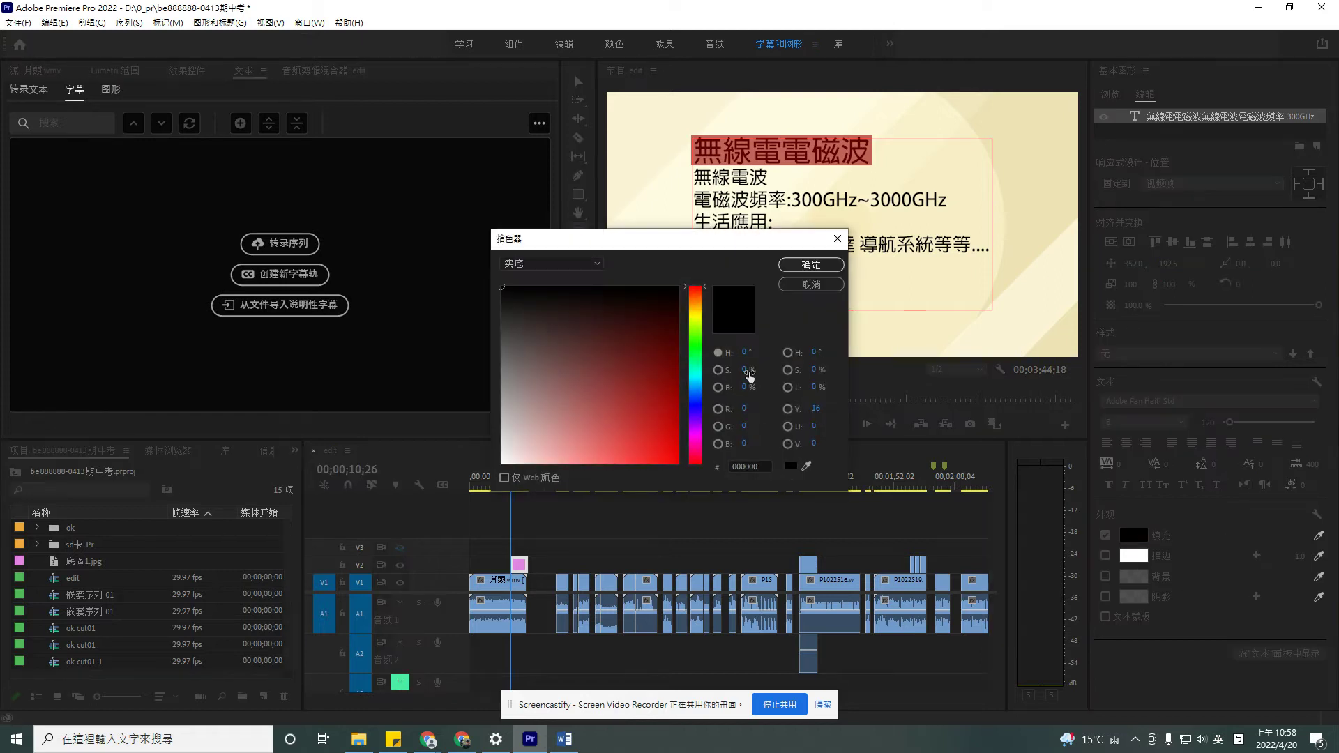
left_click(644, 443)
left_click(811, 265)
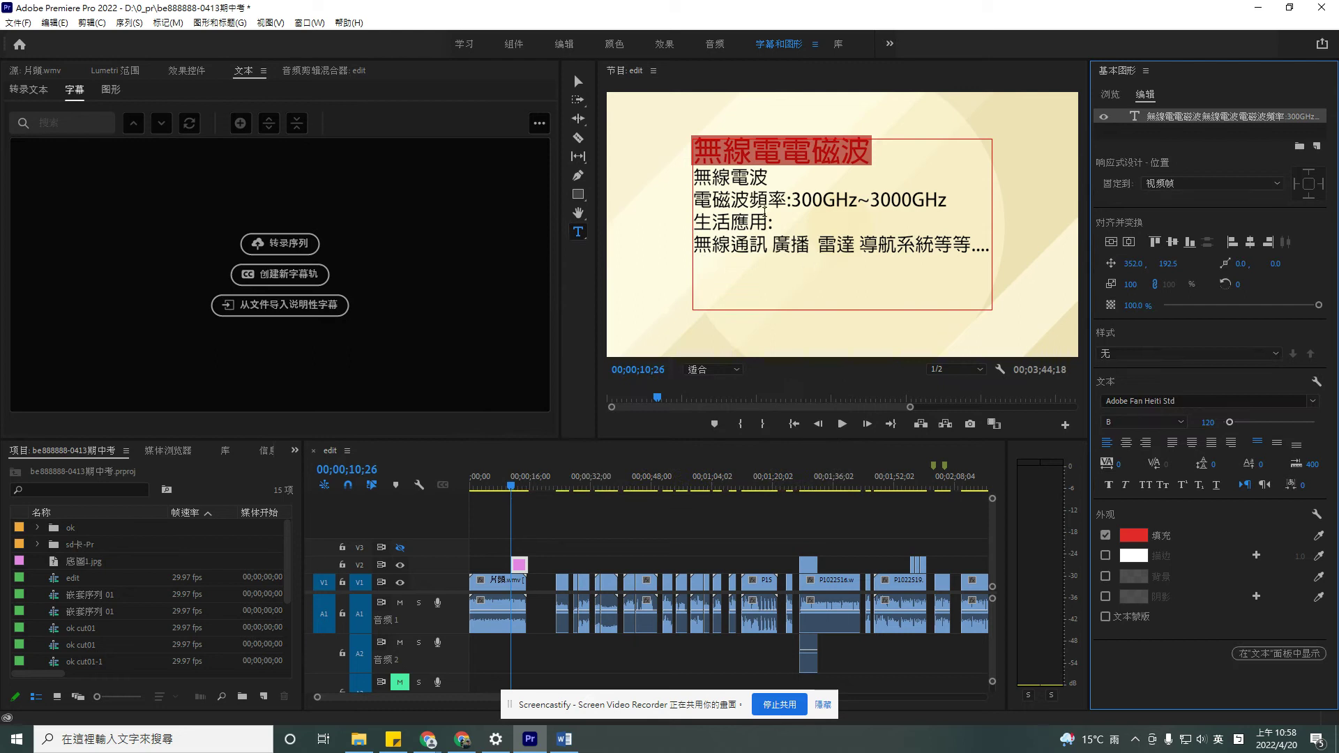
Enlarge the second line 無線電波 to size 114 and set its fill to orange FF7302
left_click_drag(769, 178, 692, 179)
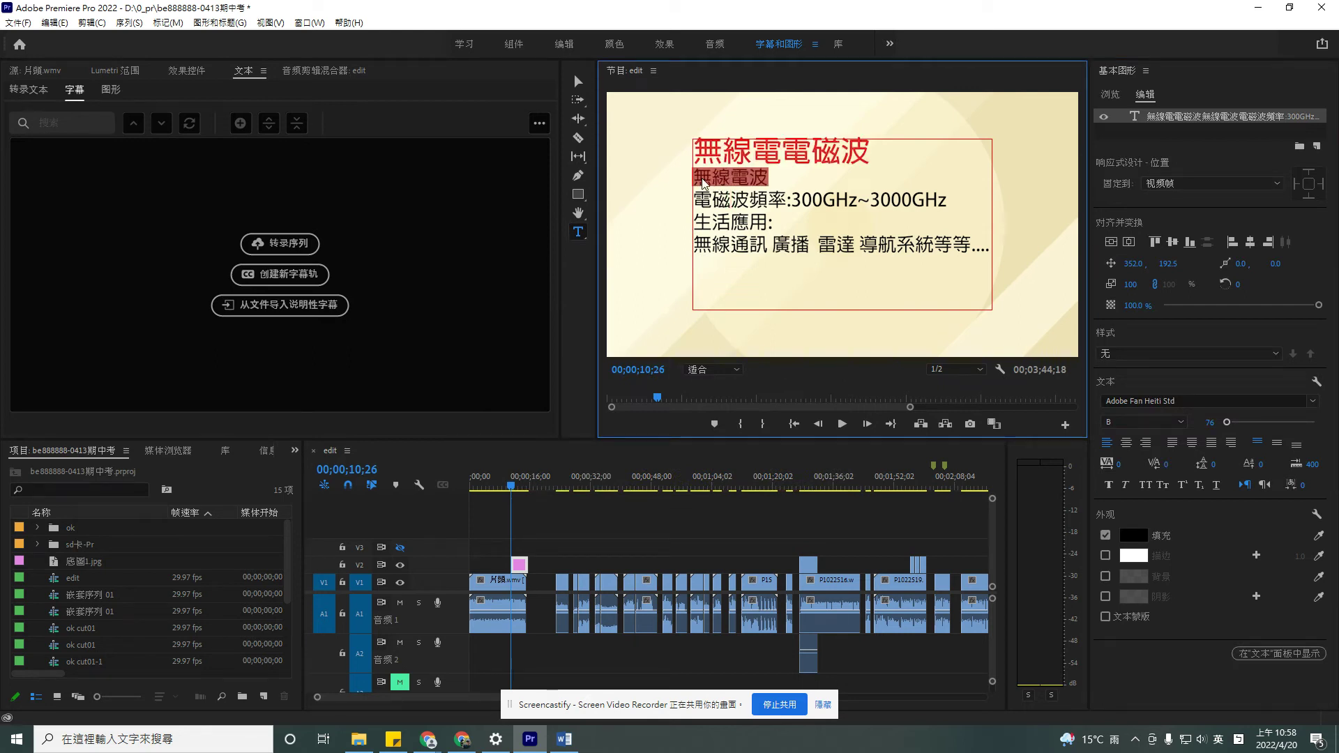
left_click_drag(1211, 421, 1240, 424)
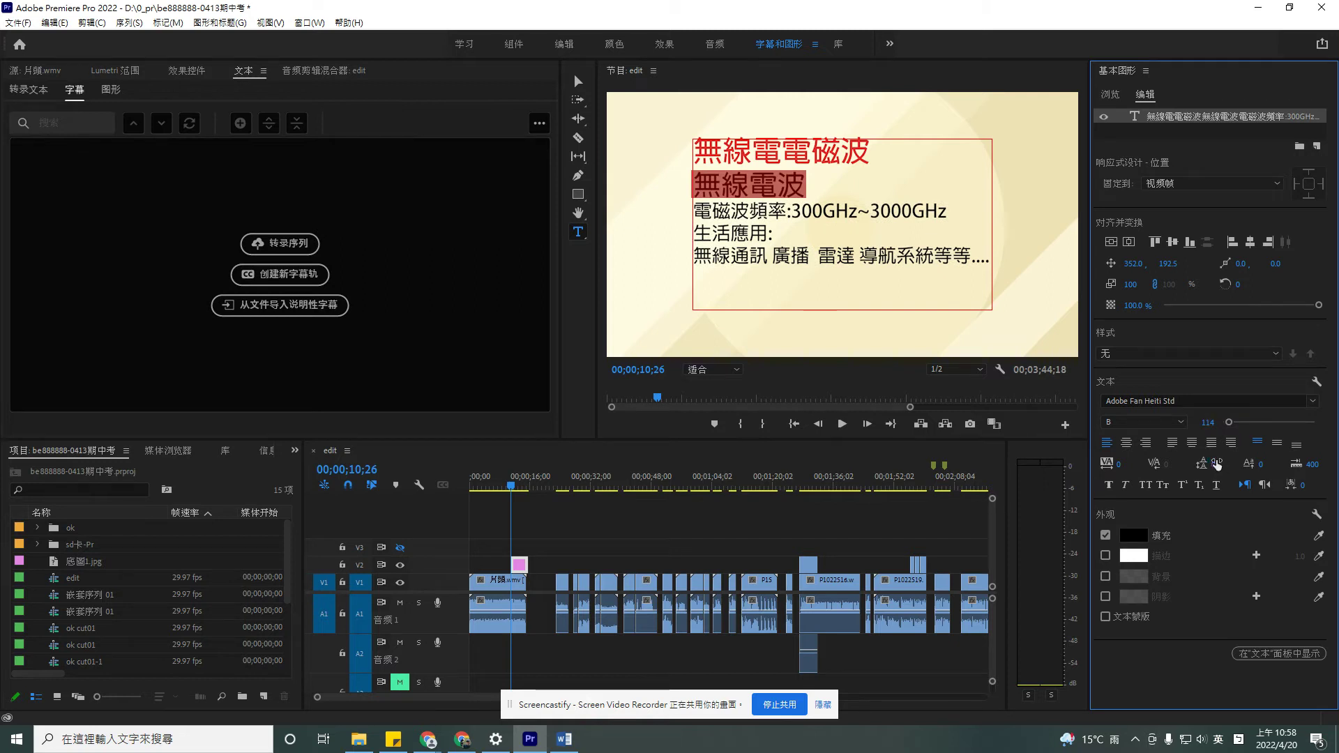
left_click(1136, 539)
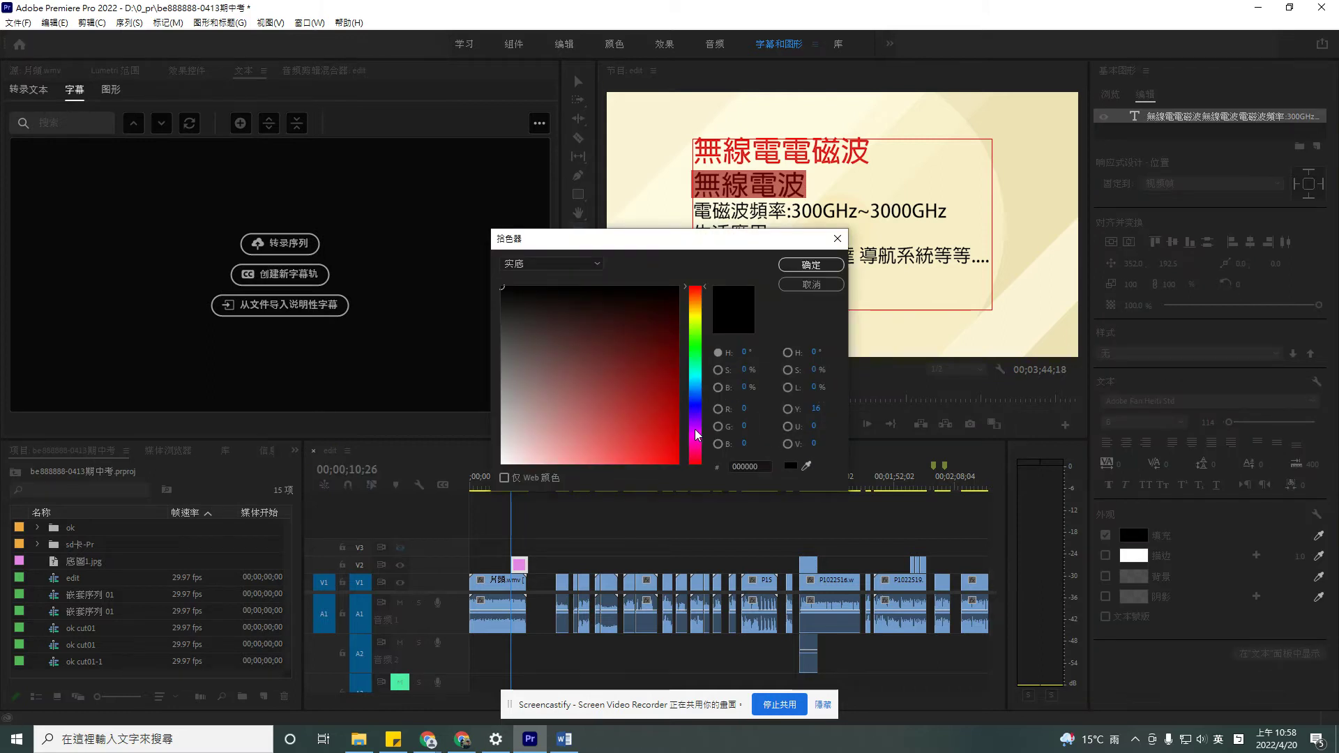
left_click_drag(696, 435, 699, 304)
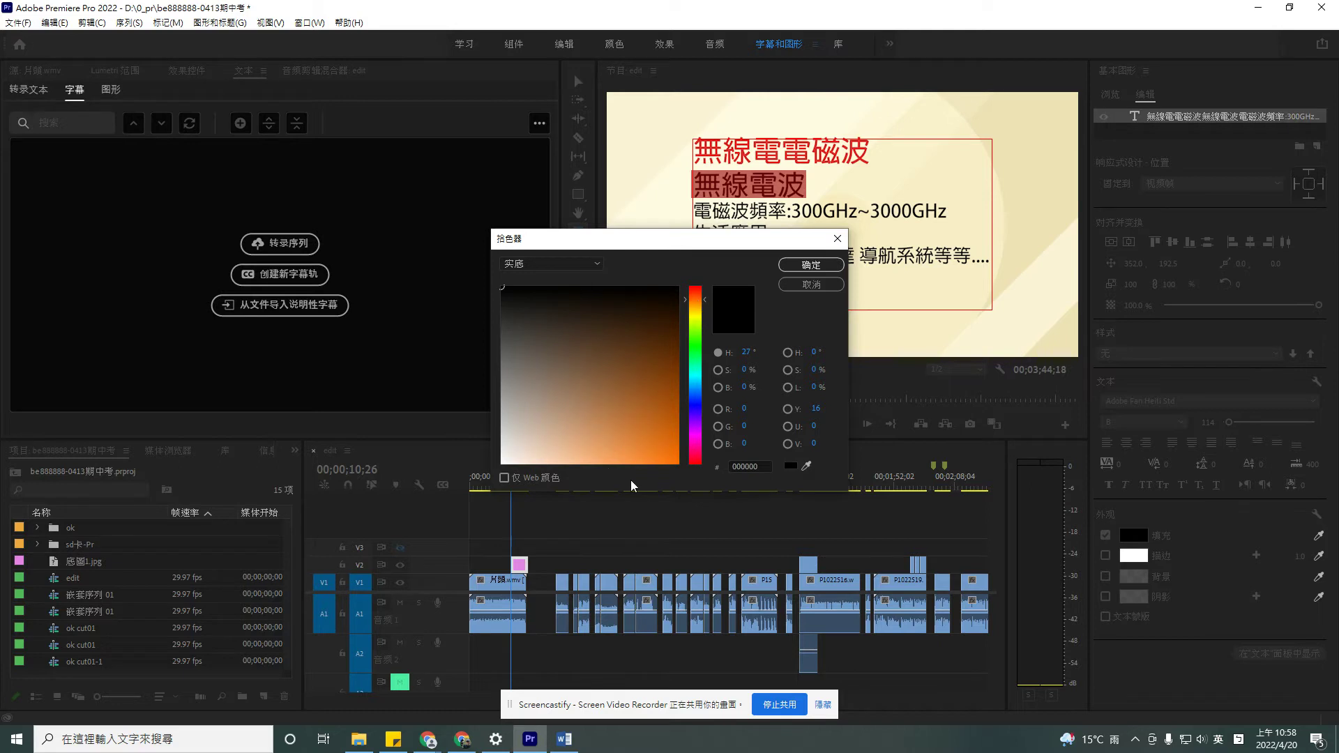
left_click_drag(655, 457, 676, 470)
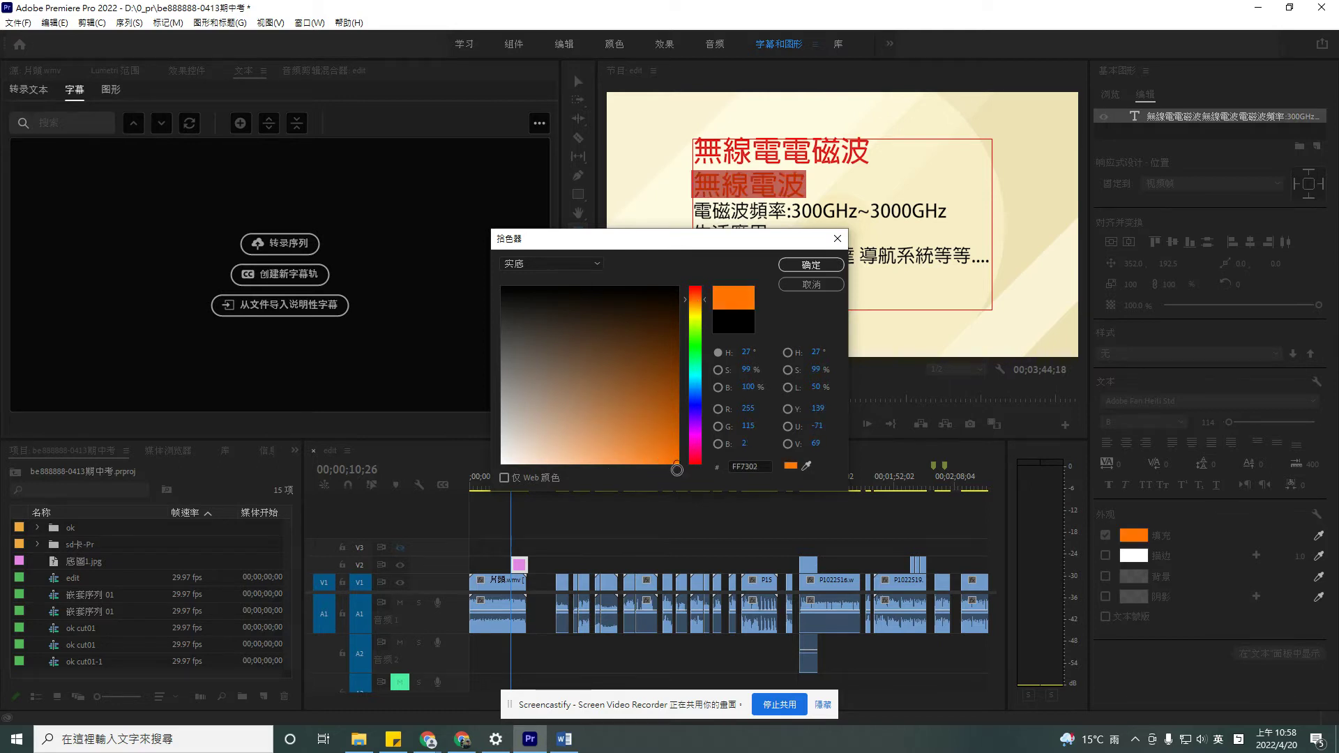
left_click(810, 265)
left_click(963, 305)
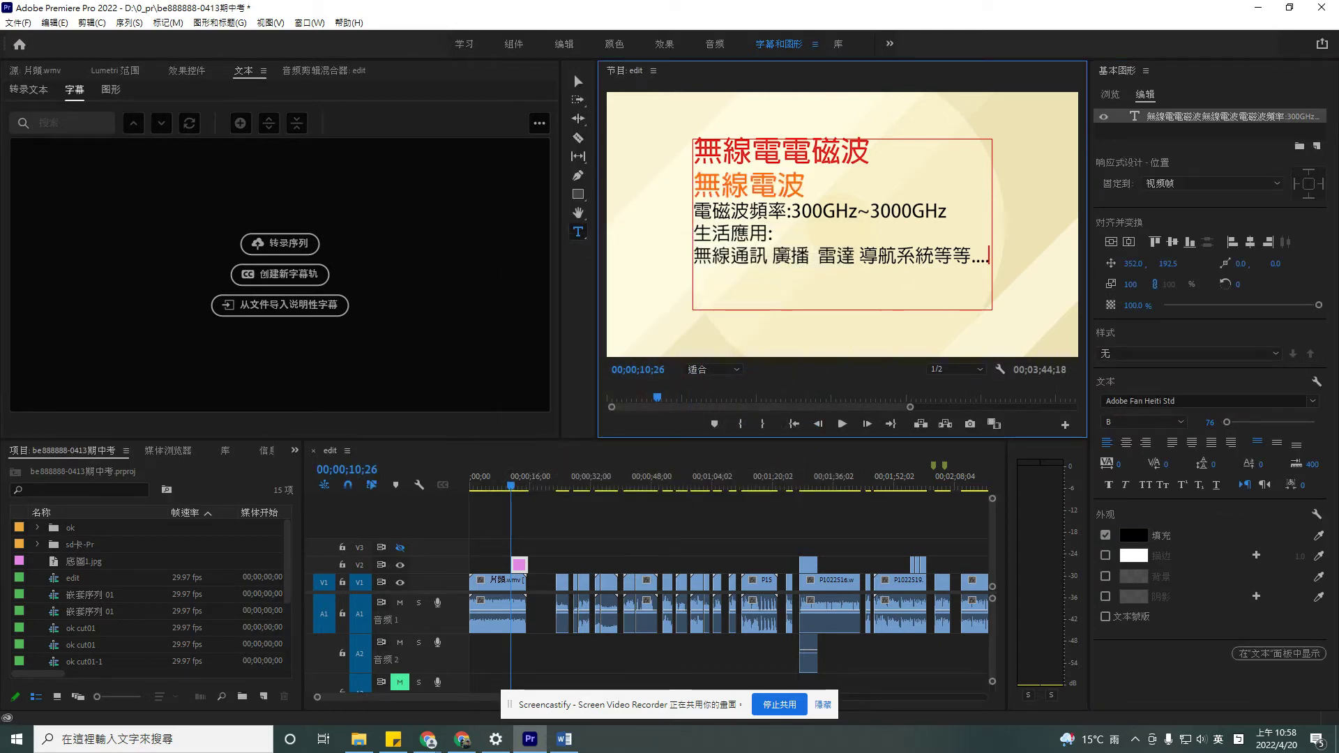
left_click(696, 210)
key("Return")
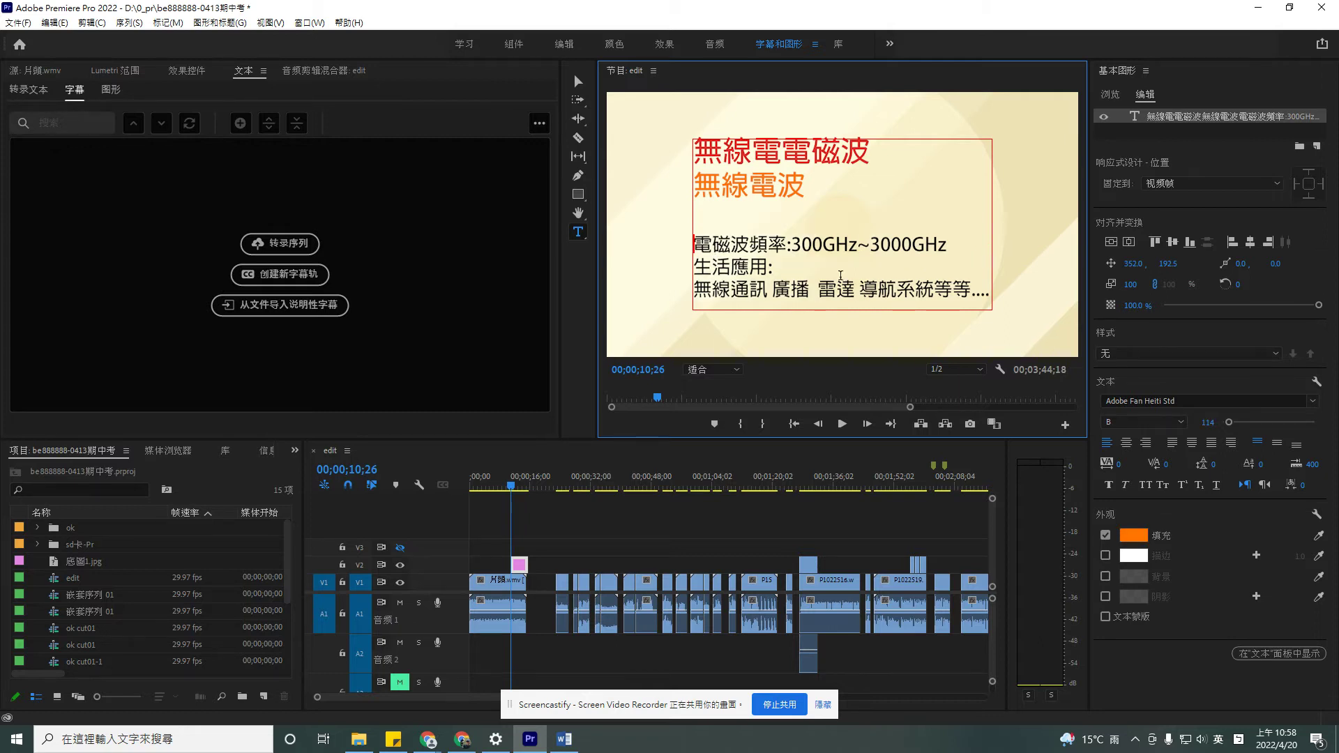
left_click(696, 244)
key("BackSpace")
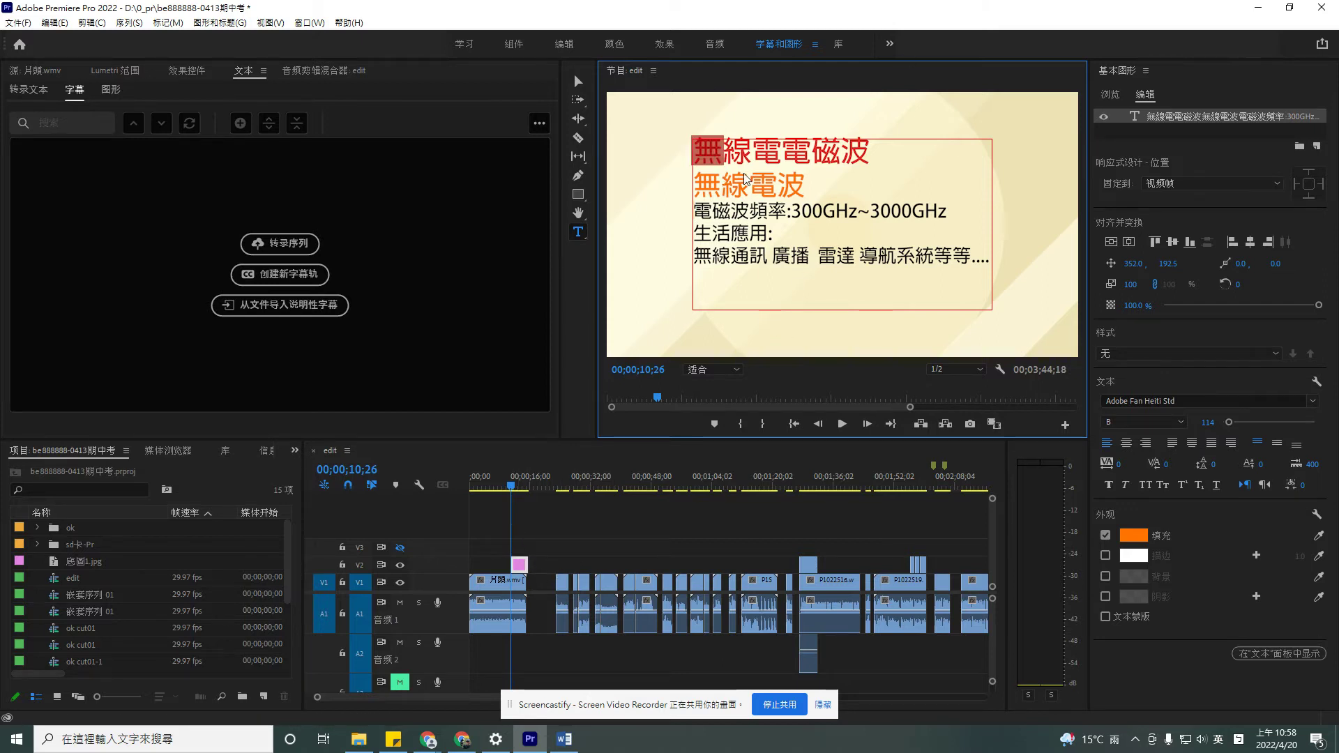
left_click_drag(703, 152, 927, 275)
left_click(956, 275)
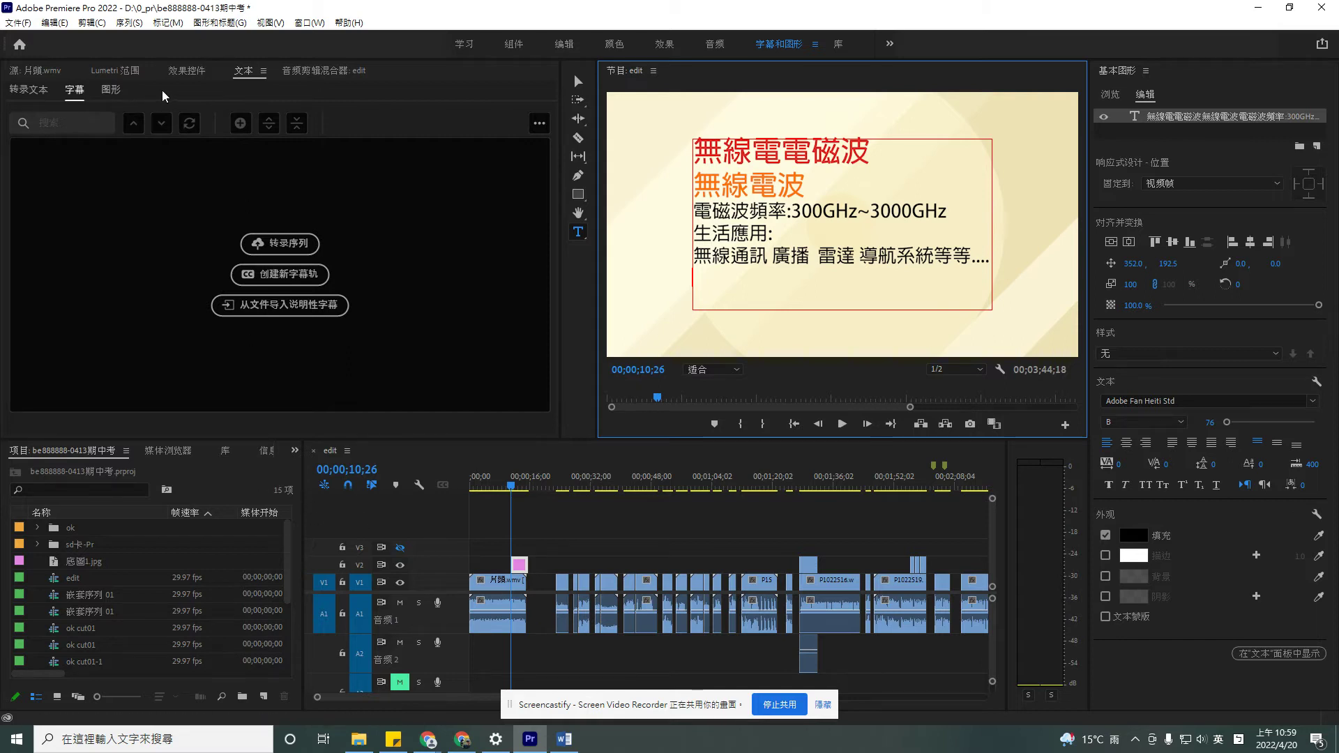
Find the 线性擦除 effect in the 过渡 group of the video effects and apply it to the text clip on V2
left_click(294, 450)
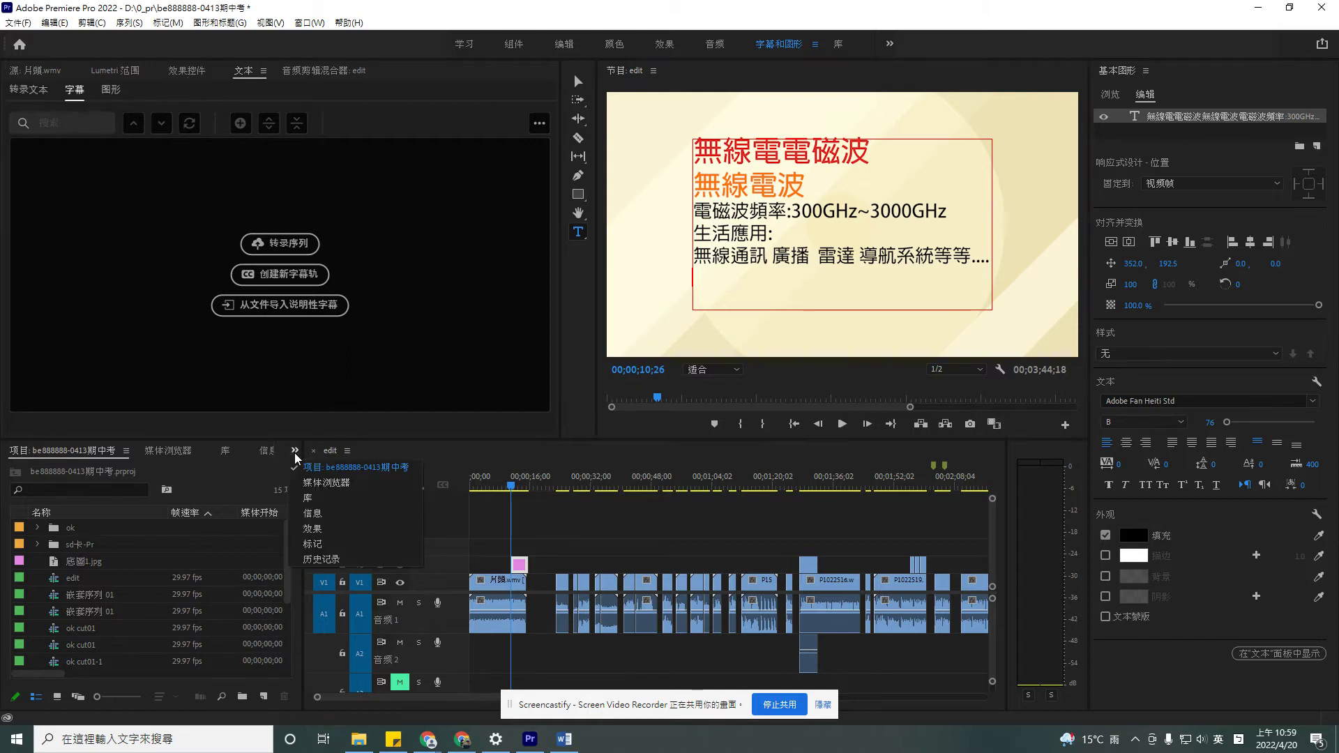
left_click(324, 529)
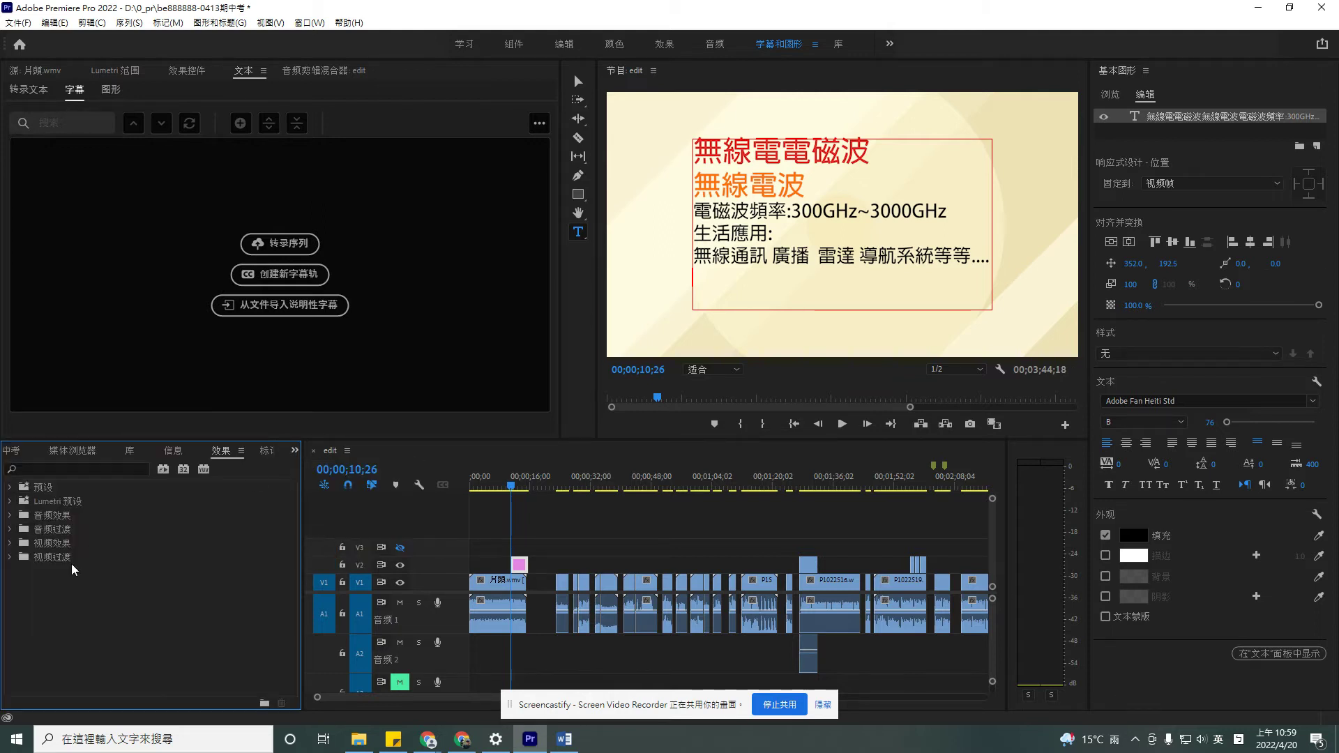
left_click(10, 544)
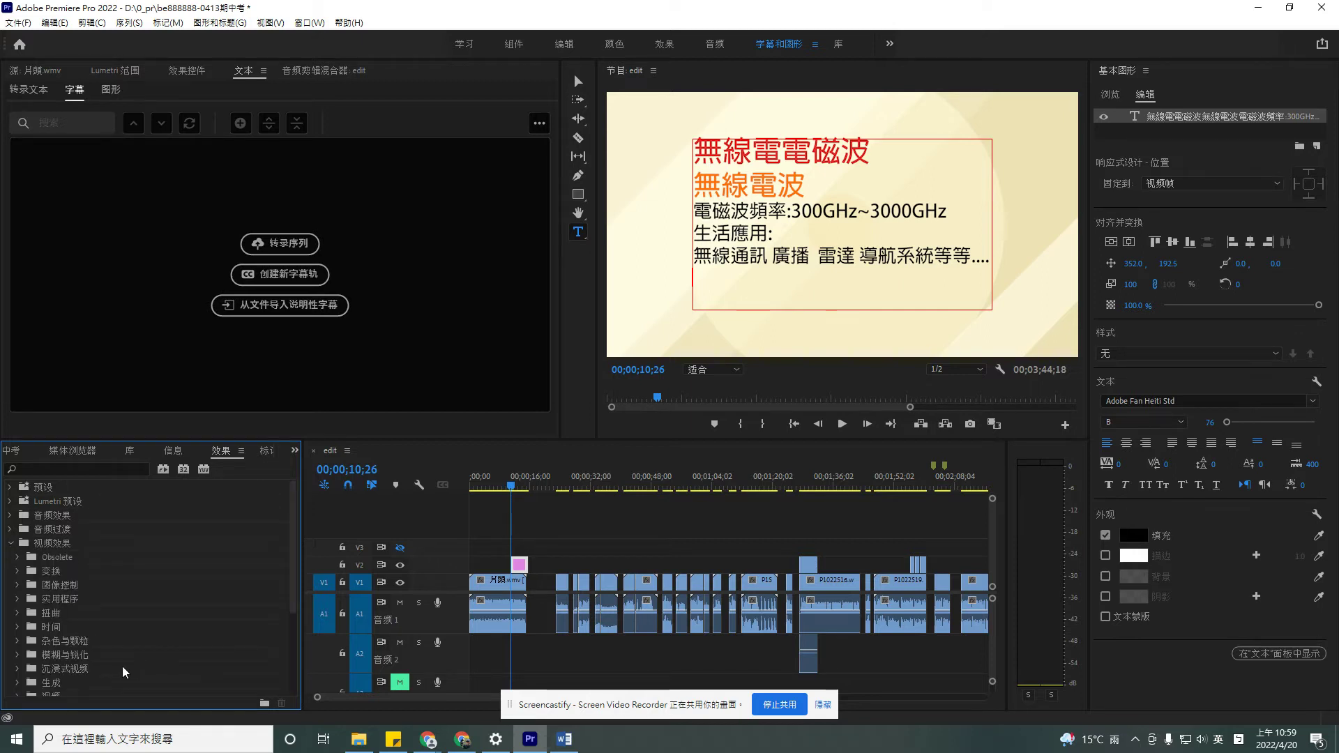
scroll(65, 688, "down", 4)
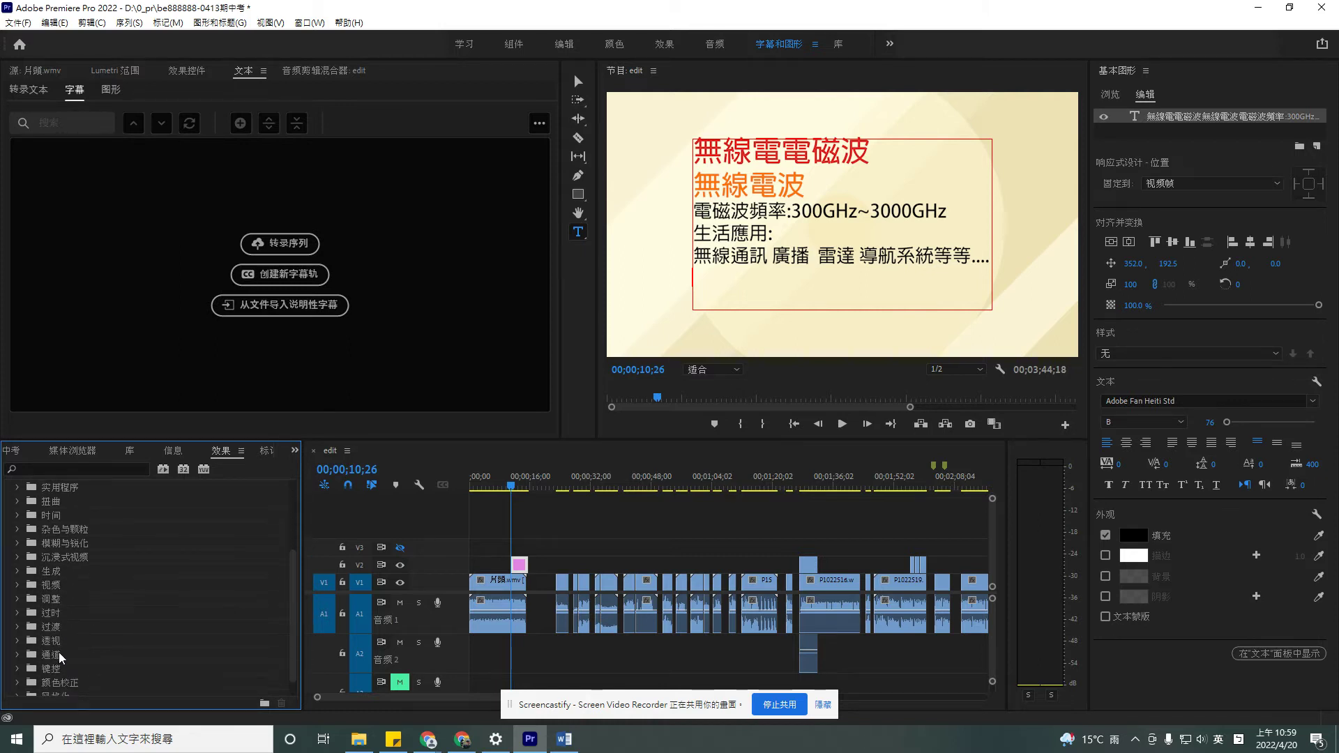
scroll(65, 686, "down", 2)
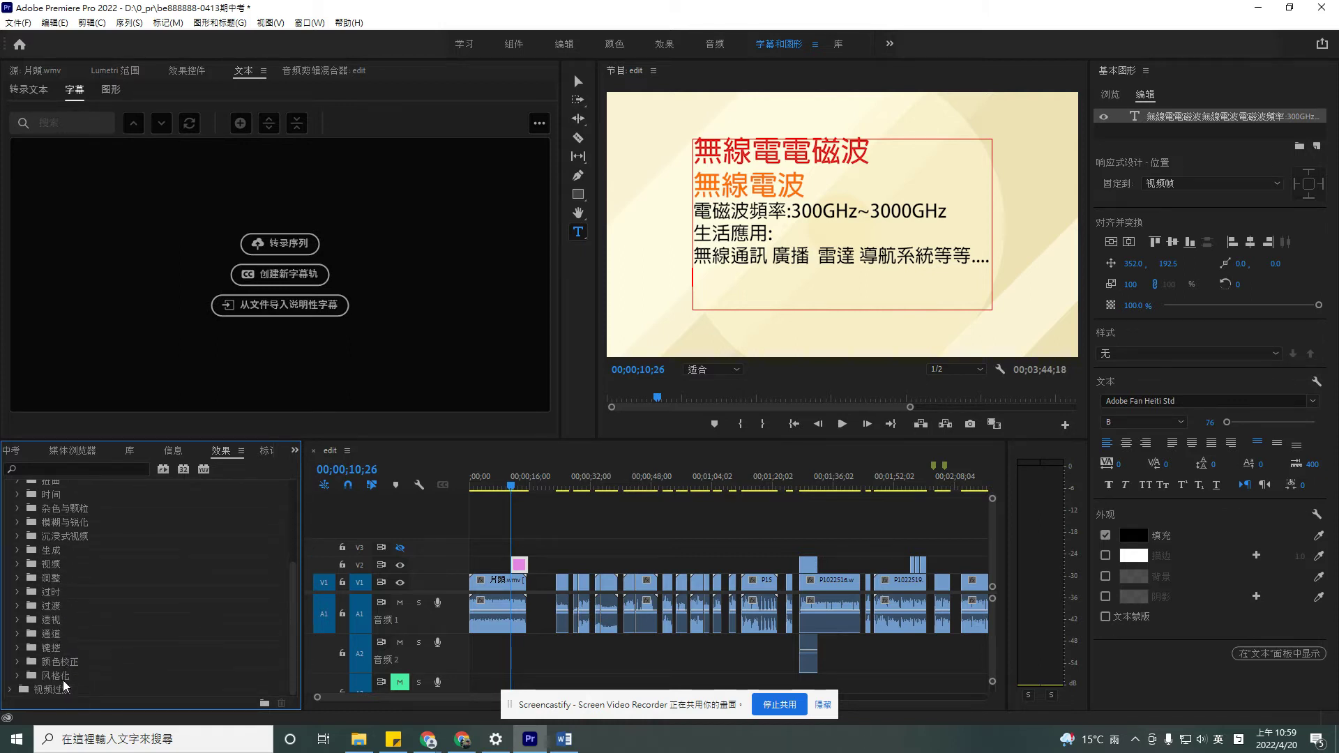
left_click(18, 593)
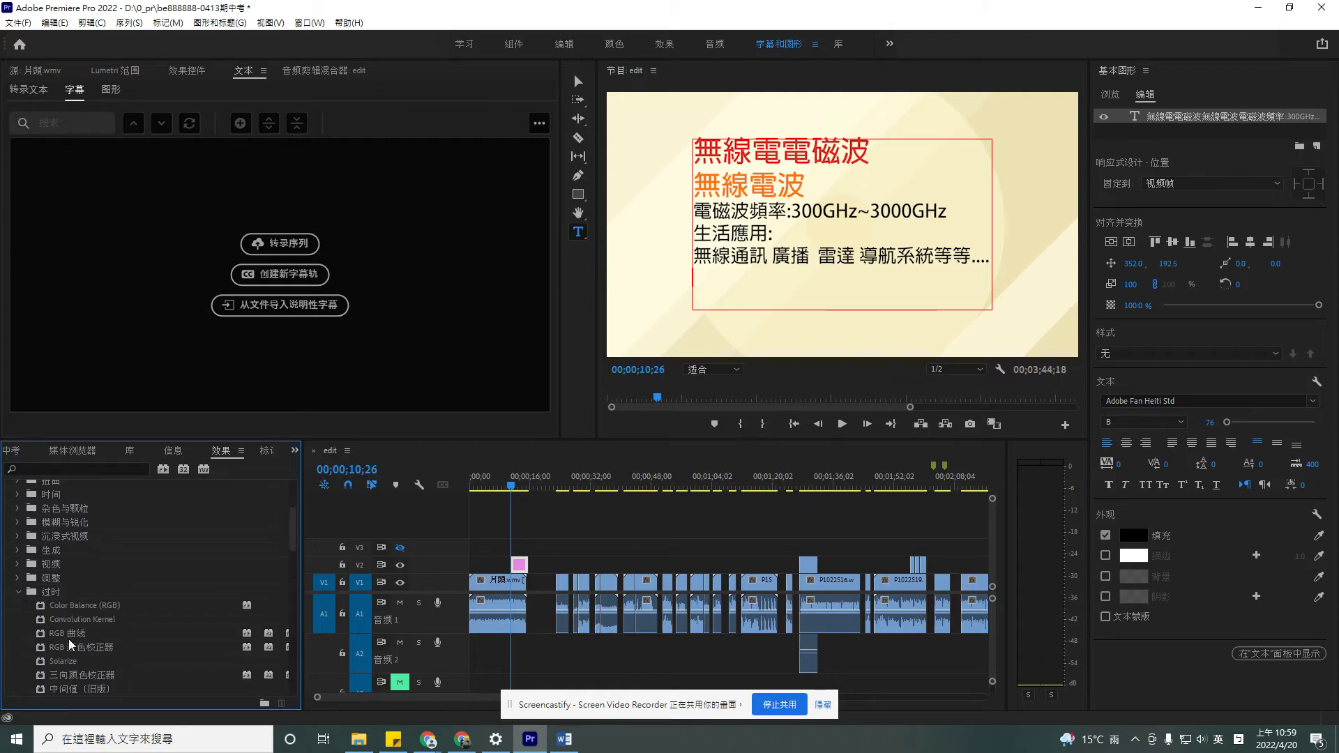
left_click(18, 592)
left_click(18, 579)
left_click(17, 579)
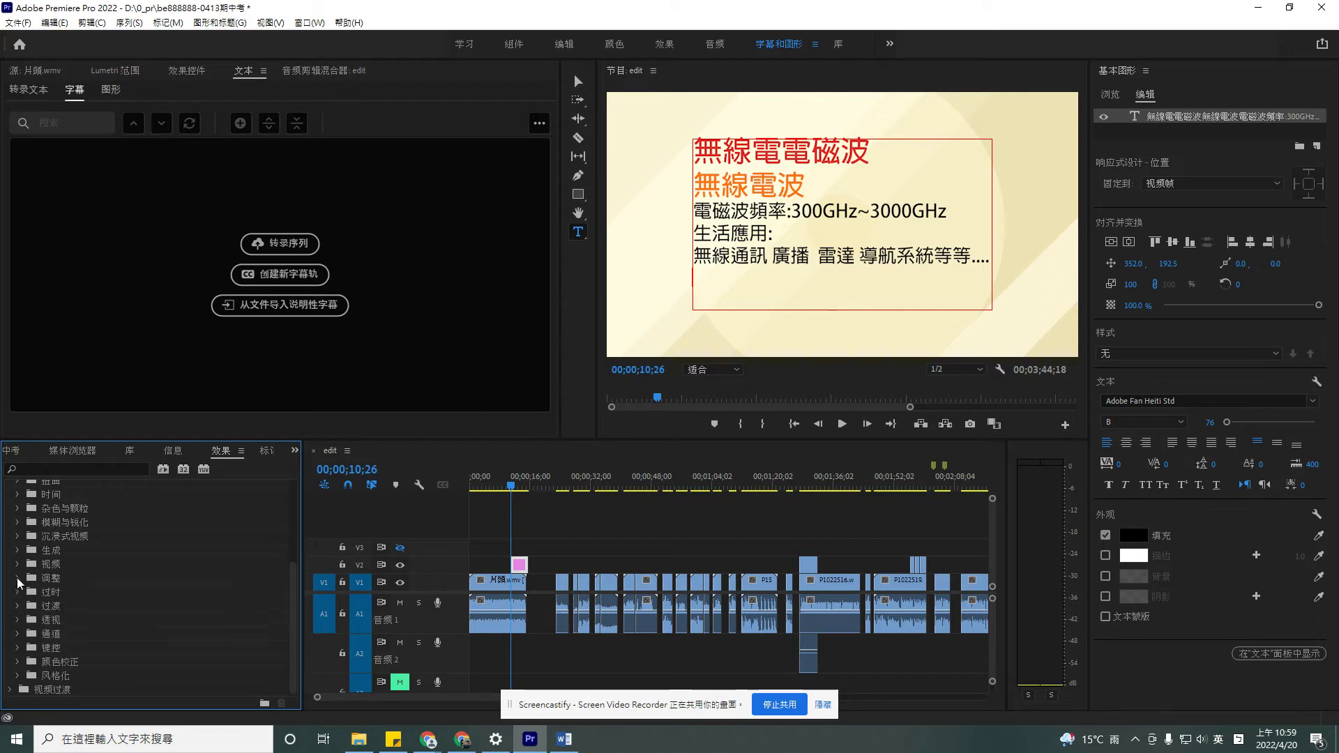
left_click(17, 606)
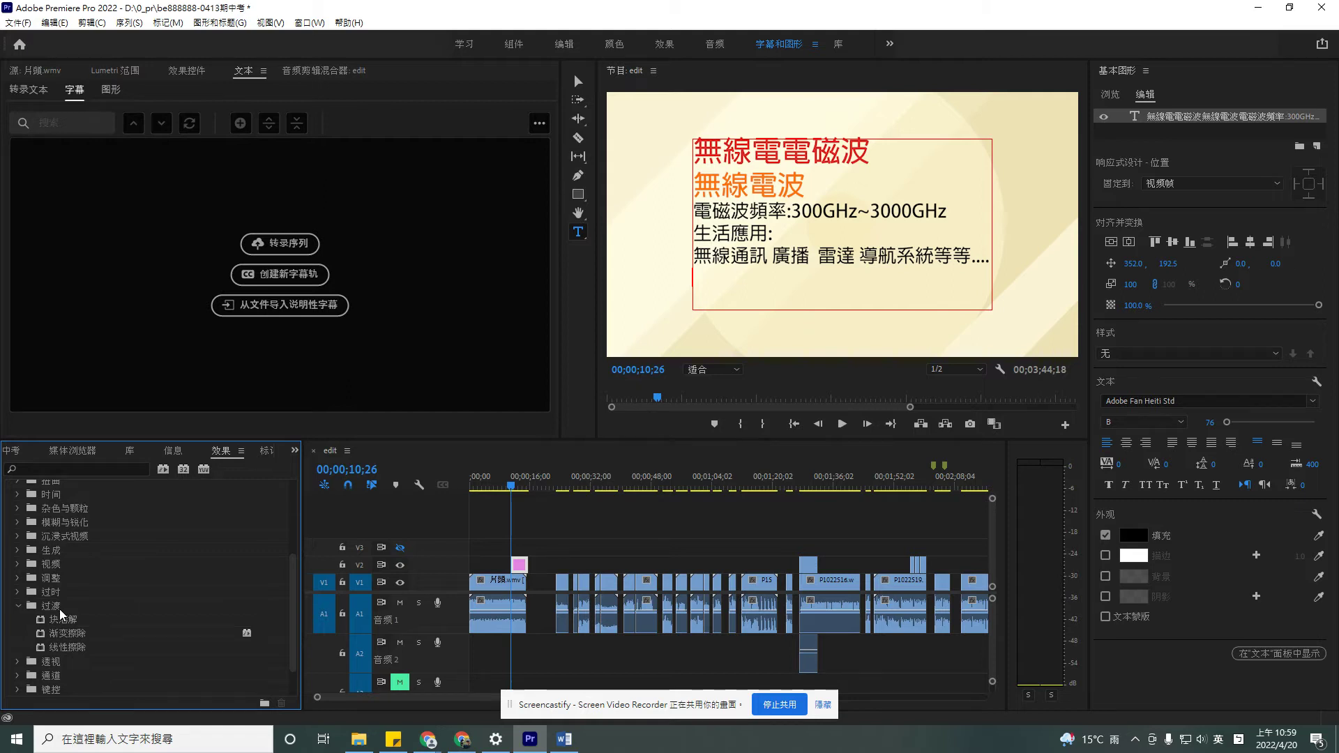
left_click(75, 647)
left_click_drag(91, 650, 524, 566)
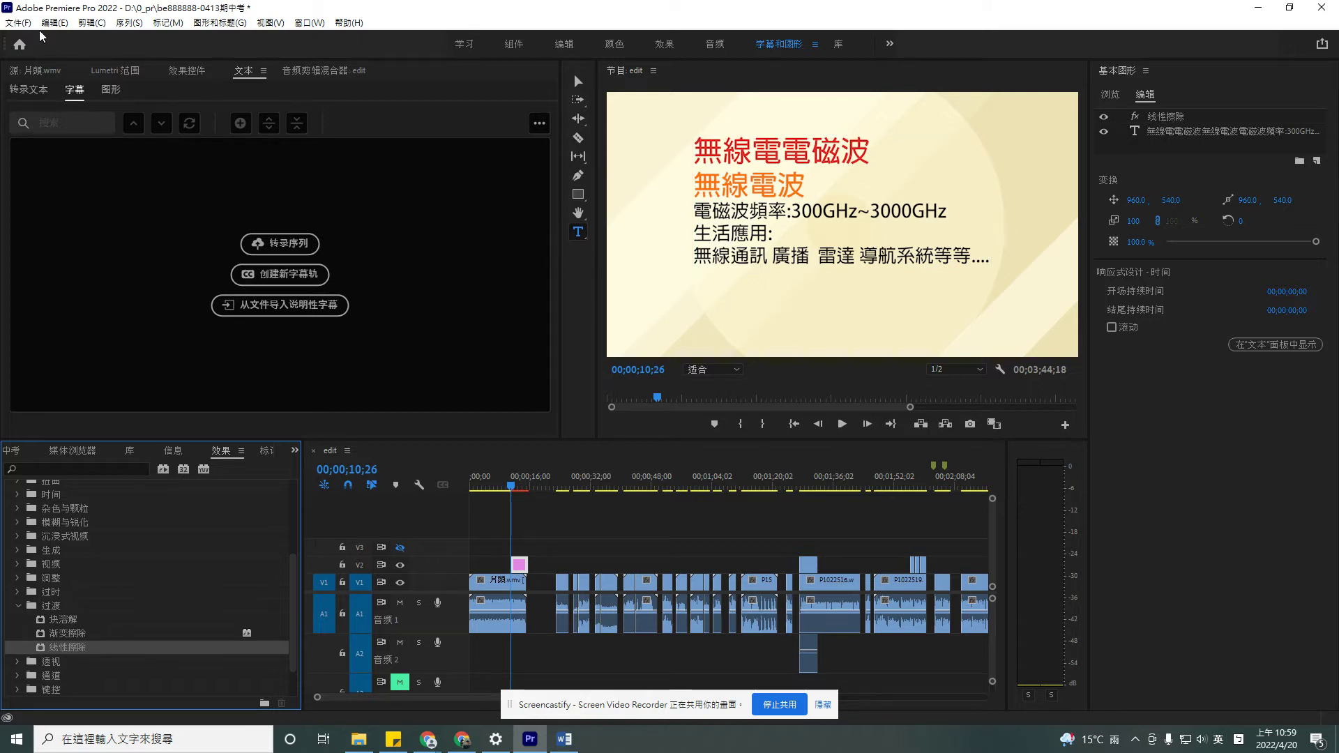
Show the text clip's effect settings, preview the title card in playback, and return the playhead to the clip's start
left_click(185, 71)
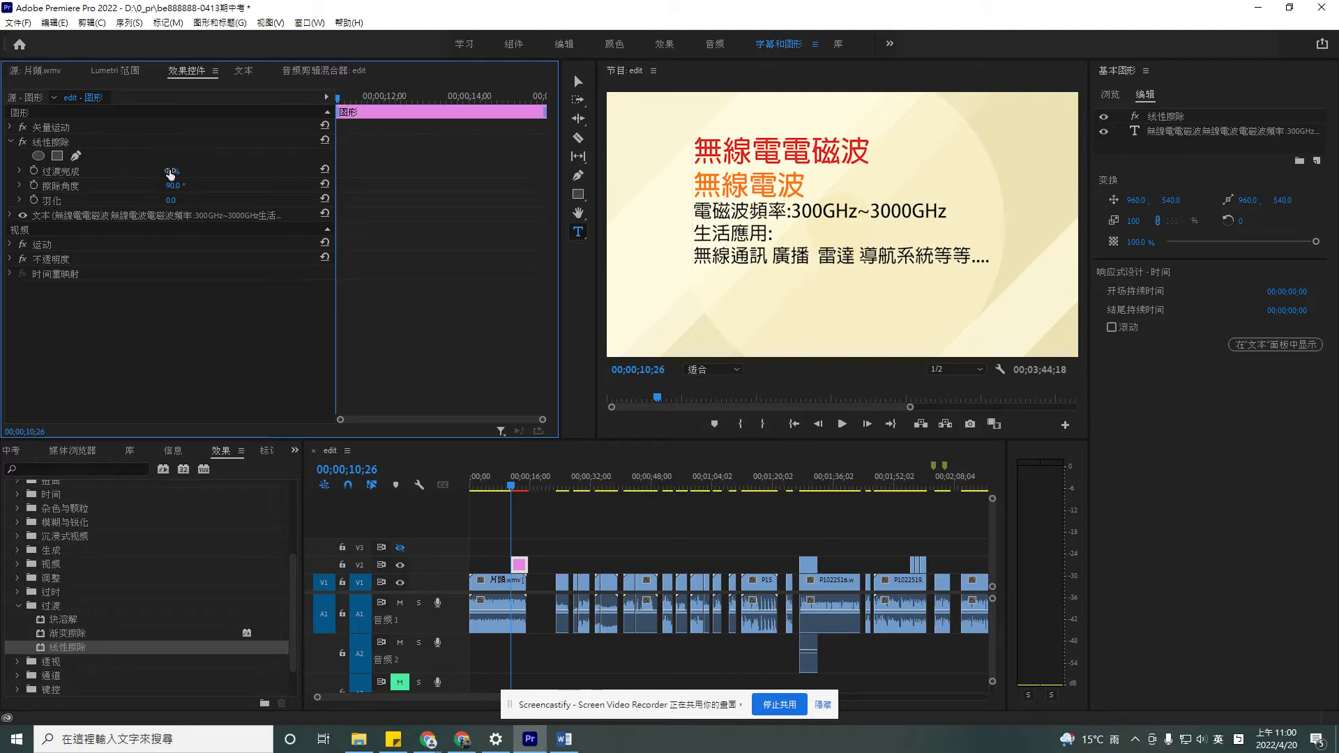
mouse_move(169, 174)
left_mouse_down()
mouse_move(240, 180)
mouse_move(148, 182)
left_mouse_up()
left_click(843, 424)
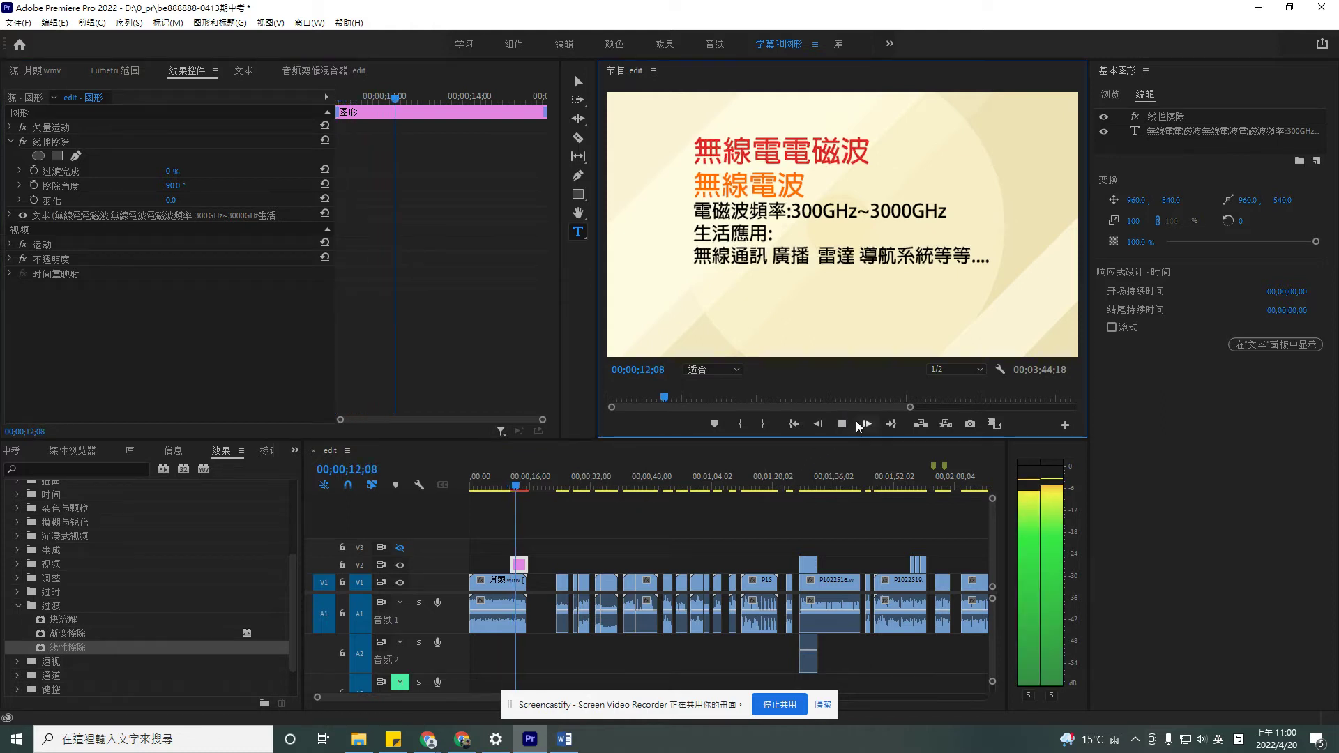
left_click(842, 424)
left_click_drag(419, 99, 368, 108)
left_click_drag(336, 110, 335, 112)
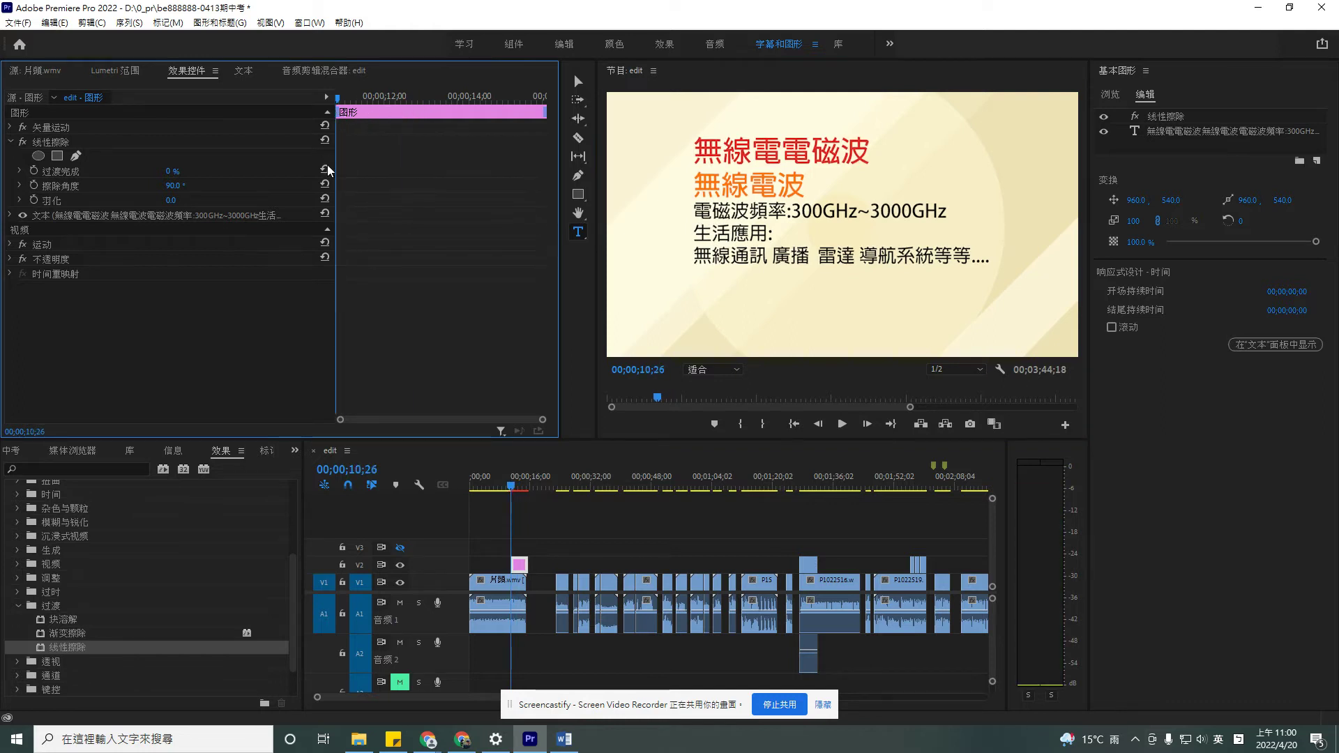
Enable keyframing for 过渡完成 of 线性擦除 and set its keyframe at the clip's start to 100%
left_click(32, 170)
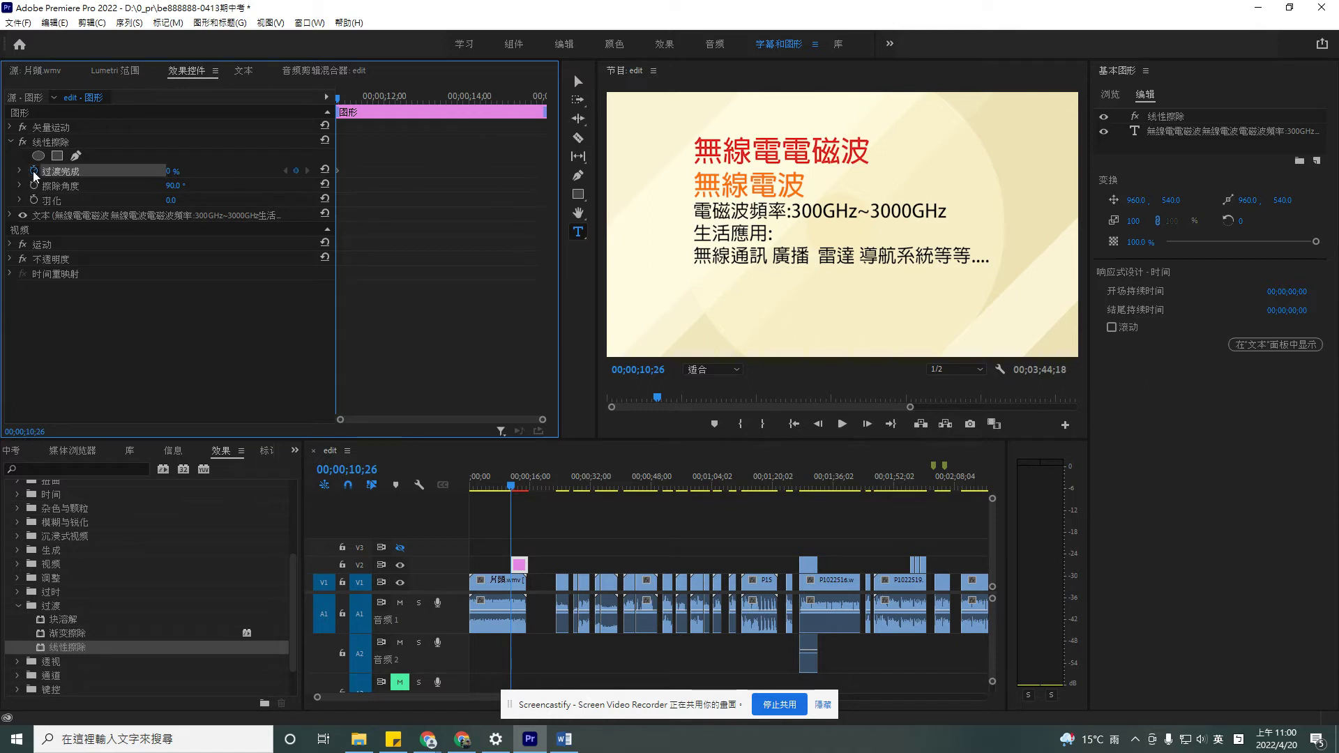
left_click(296, 172)
left_click(20, 170)
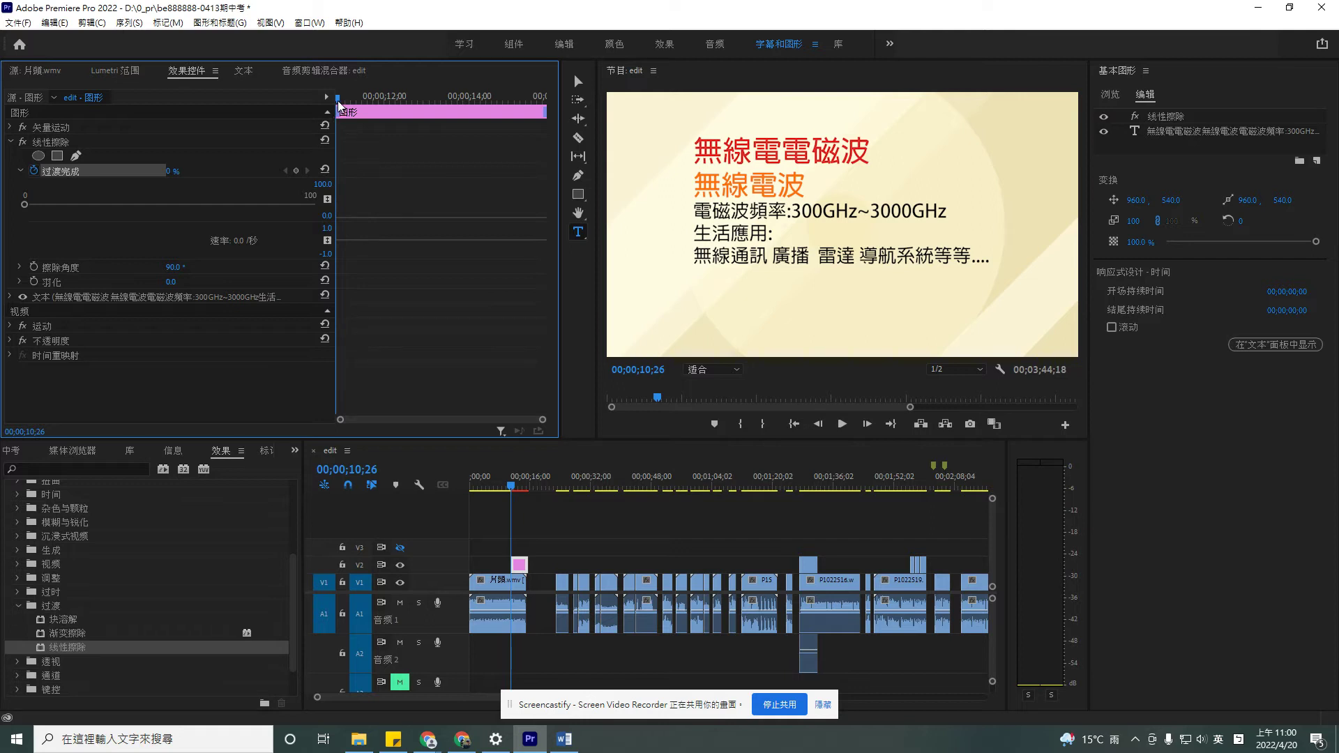
left_click(298, 170)
mouse_move(341, 106)
left_mouse_down()
mouse_move(450, 116)
mouse_move(349, 120)
mouse_move(324, 92)
left_mouse_up()
left_click_drag(24, 205, 312, 219)
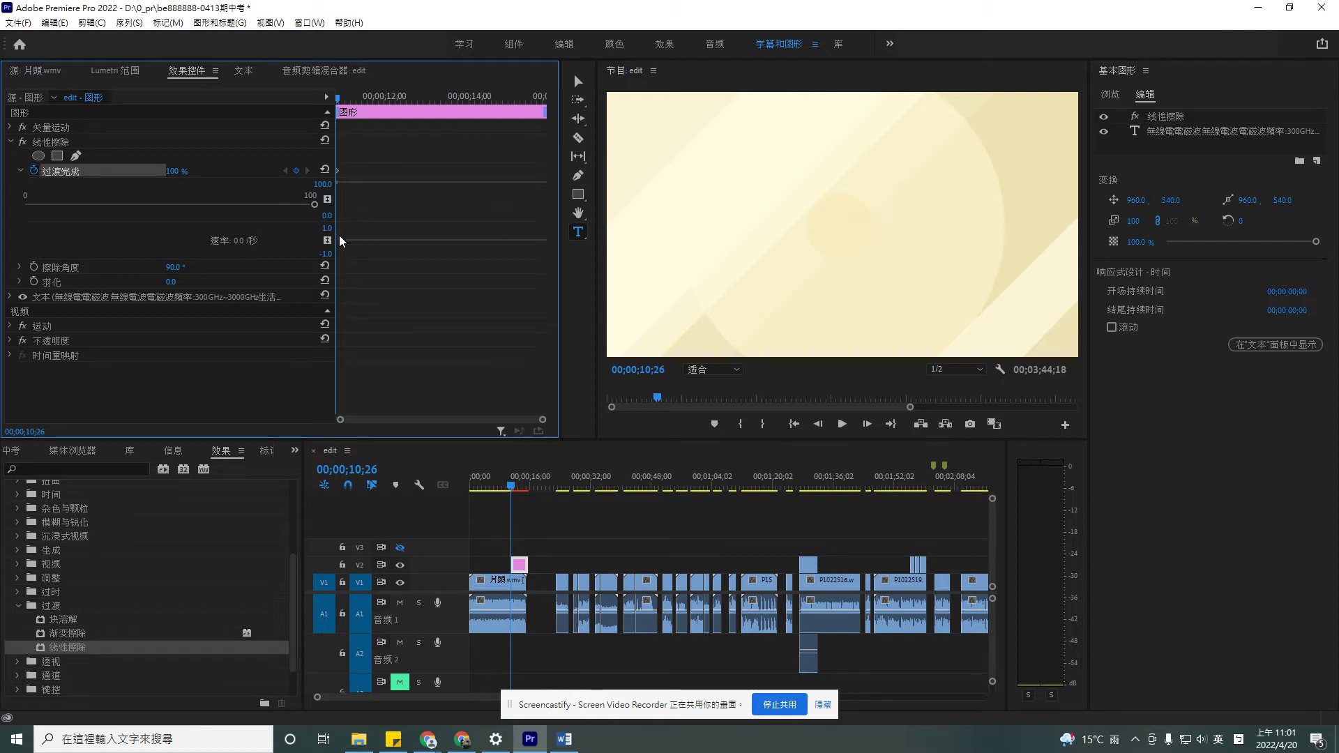
Add a second 过渡完成 keyframe at 00;00;14;17 on the text clip and set it to 0%
left_click_drag(352, 103, 494, 119)
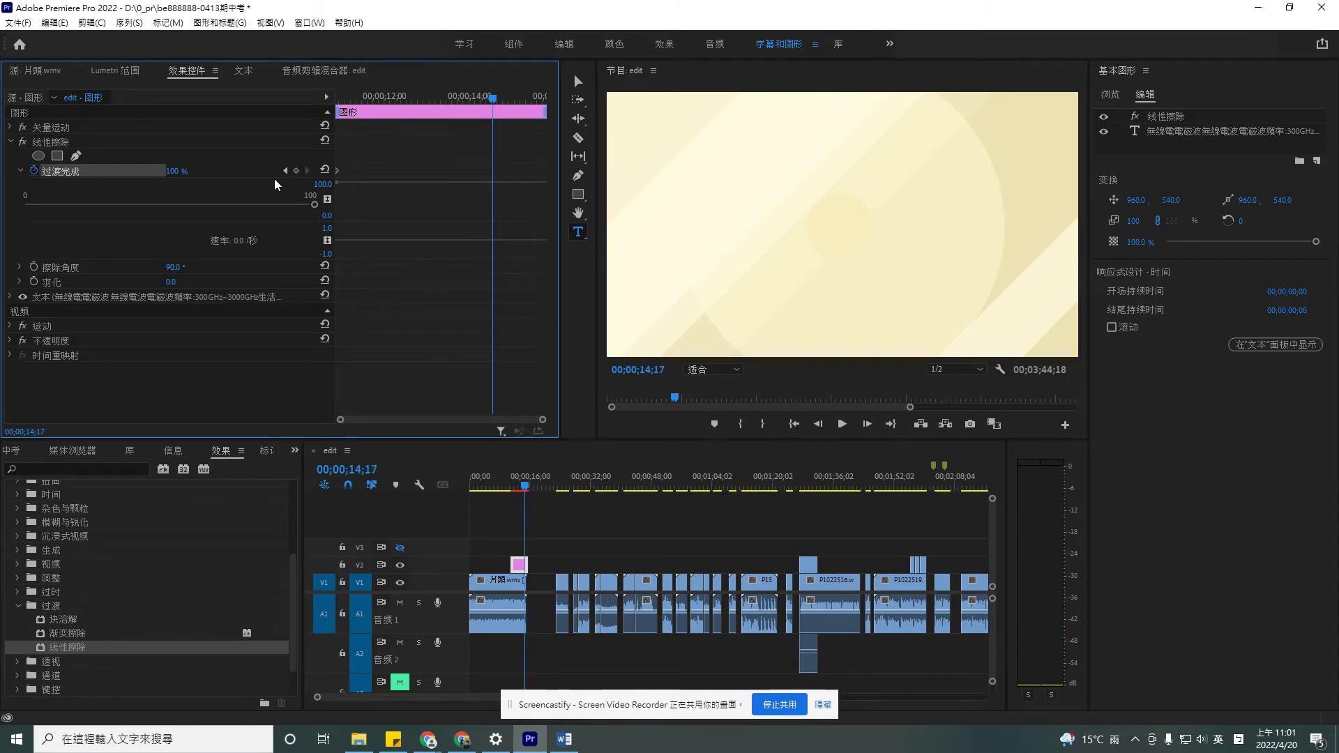
left_click(296, 170)
left_click(172, 170)
type("0")
key("Return")
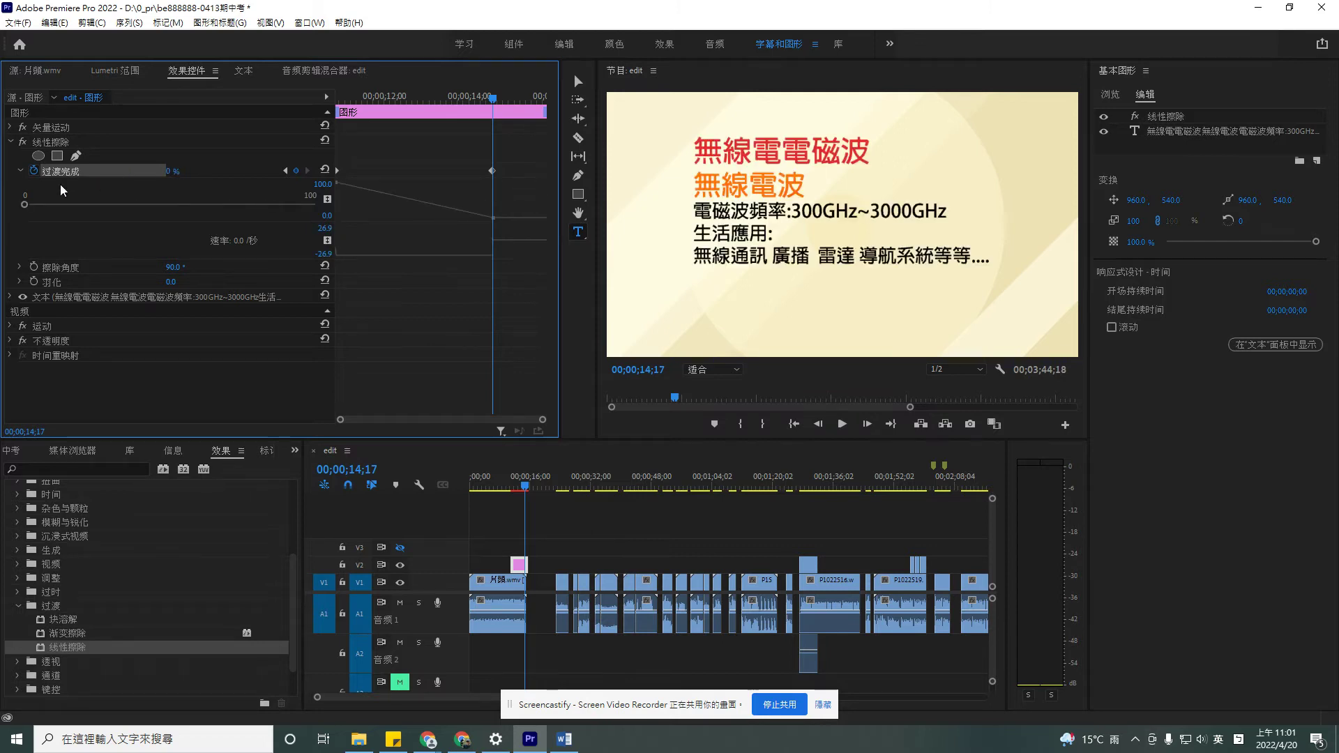
Play the title card repeatedly from the text clip's start to check the 线性擦除 reveal
left_click_drag(437, 98, 338, 99)
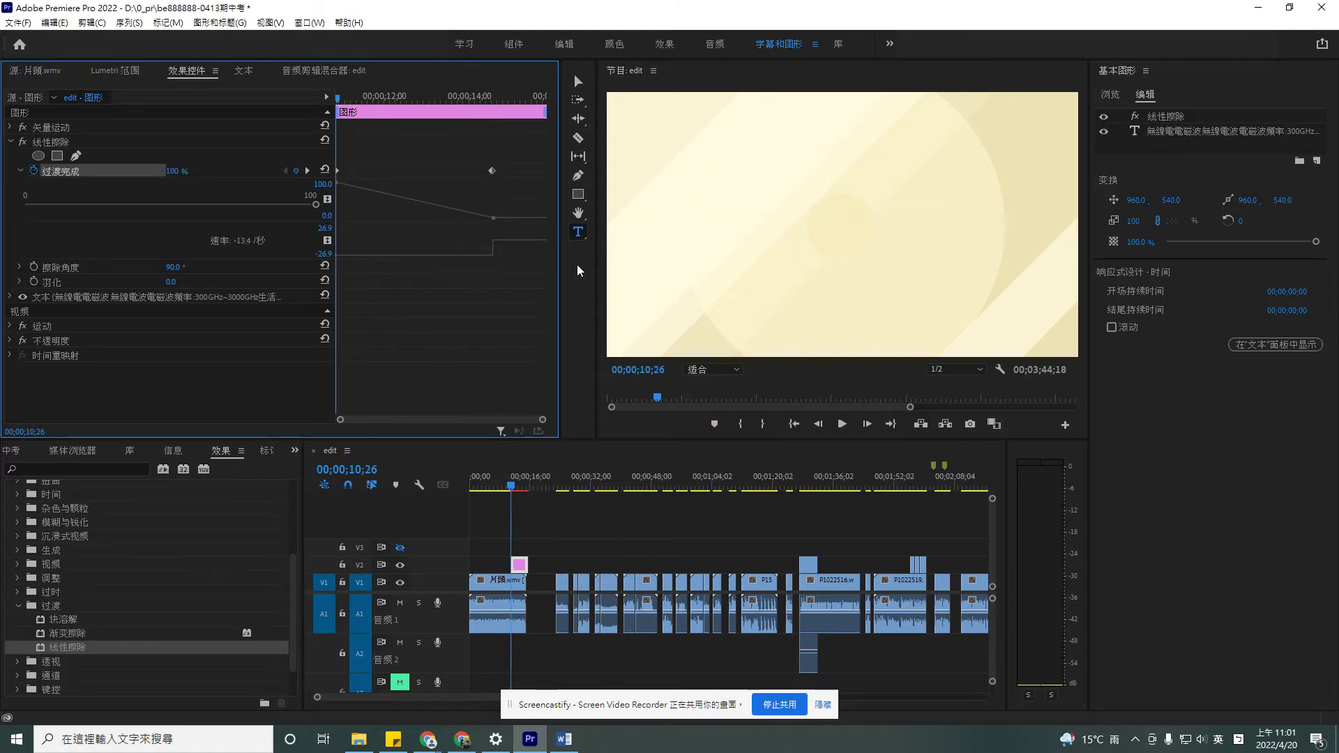
left_click(843, 424)
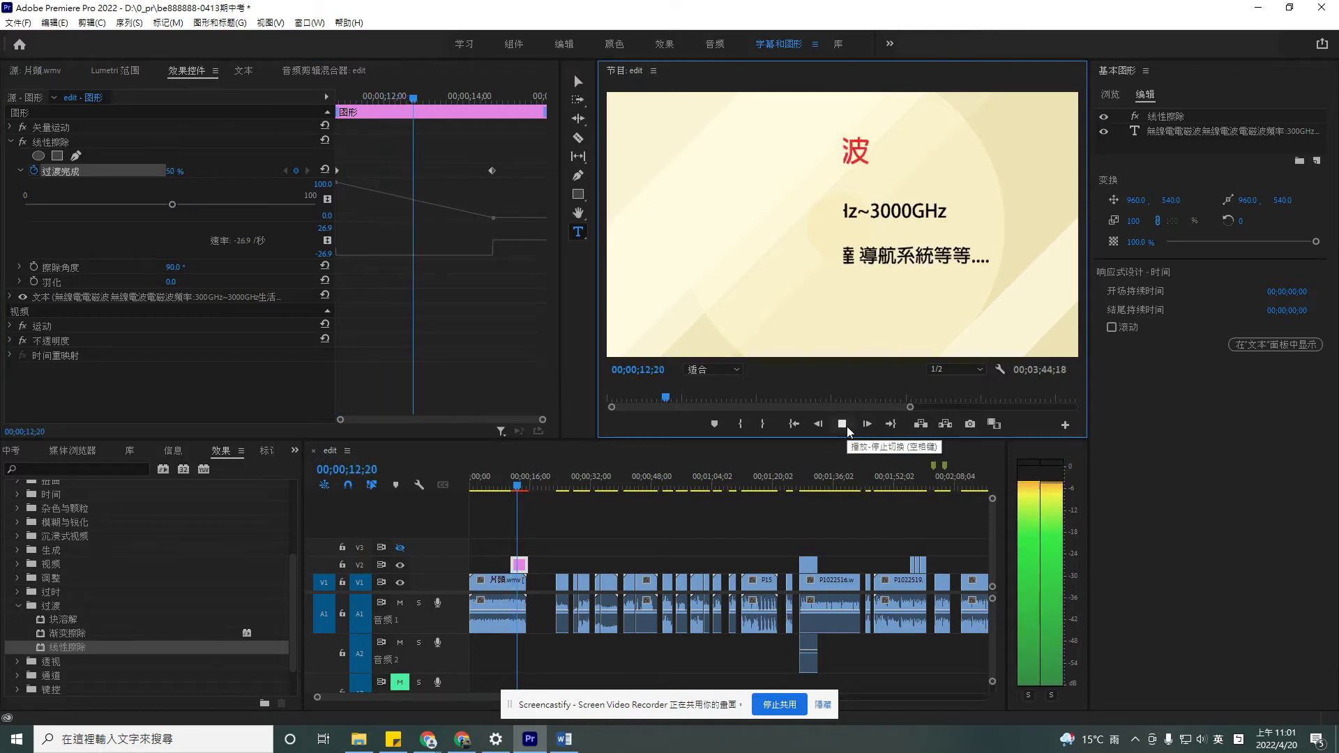
left_click(841, 425)
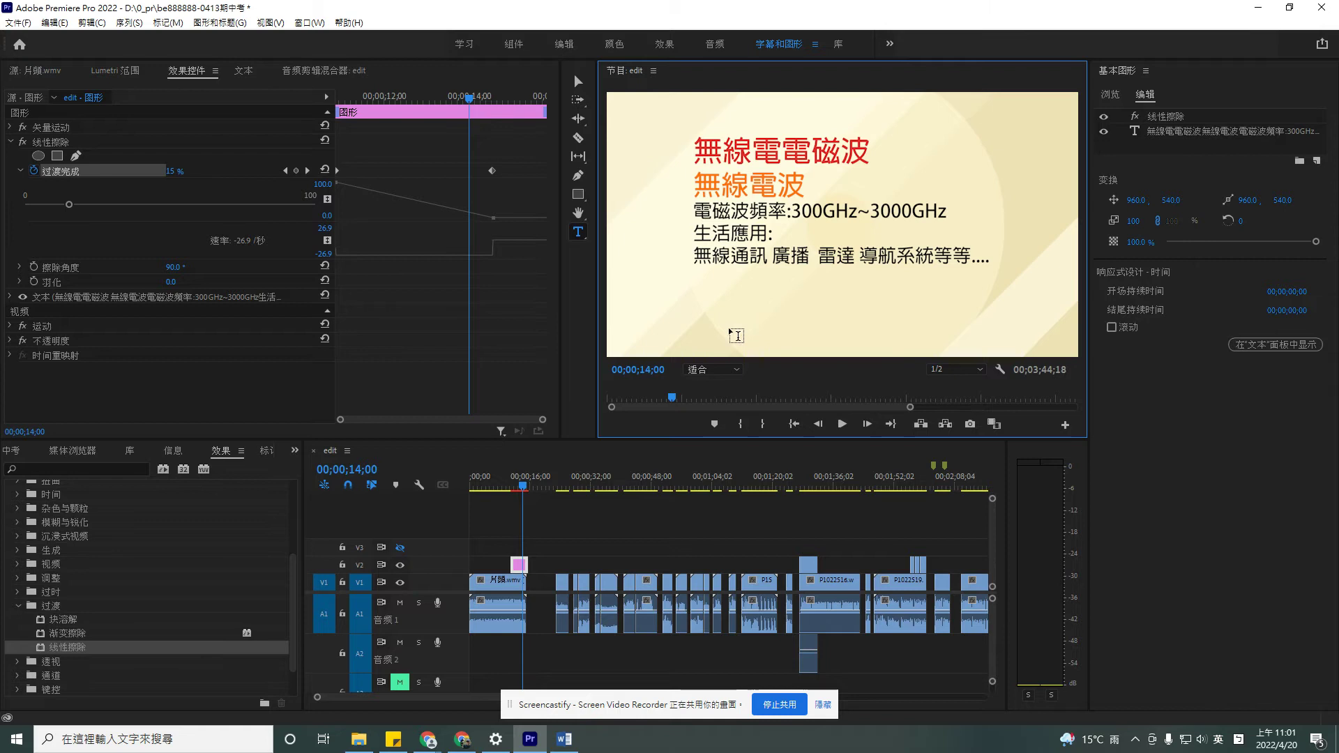
left_click_drag(539, 488, 512, 485)
left_click(842, 424)
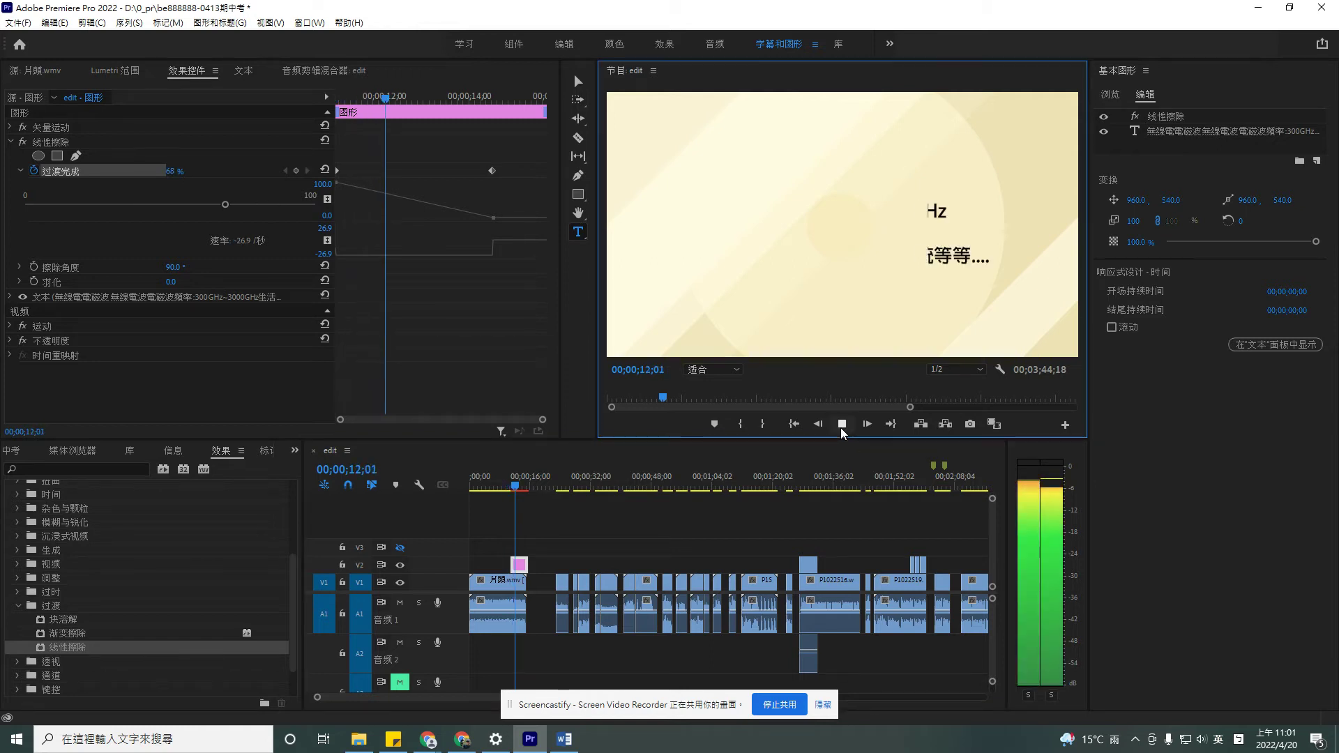
left_click(841, 427)
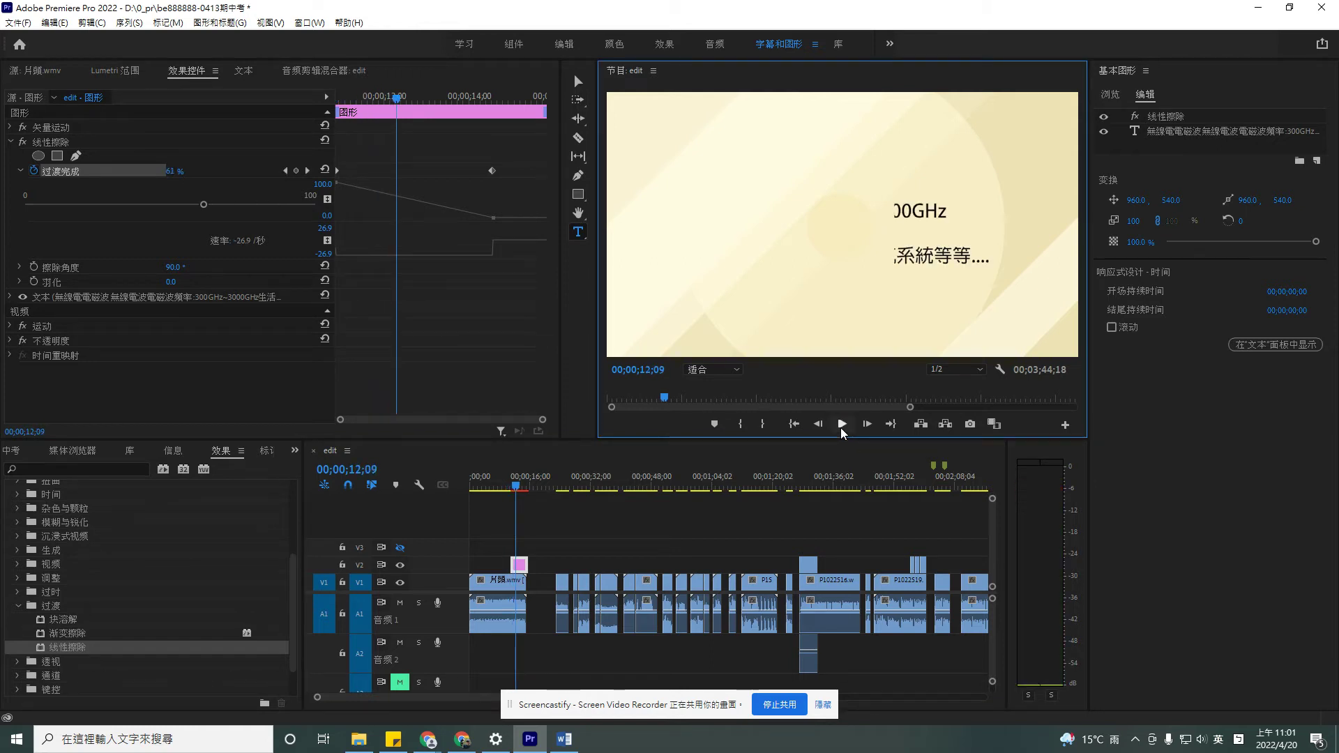
left_click(841, 425)
left_click(841, 429)
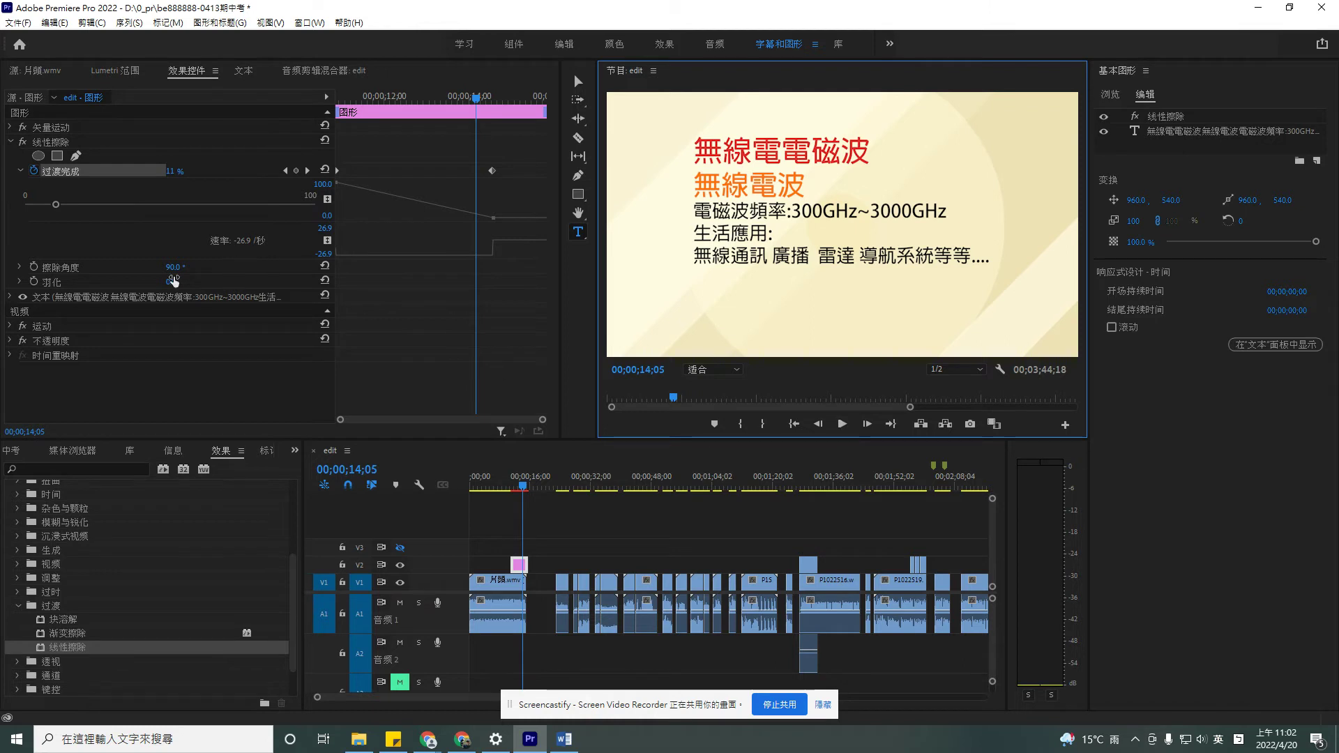
Set the 擦除角度 of 线性擦除 to 270°
left_click(20, 266)
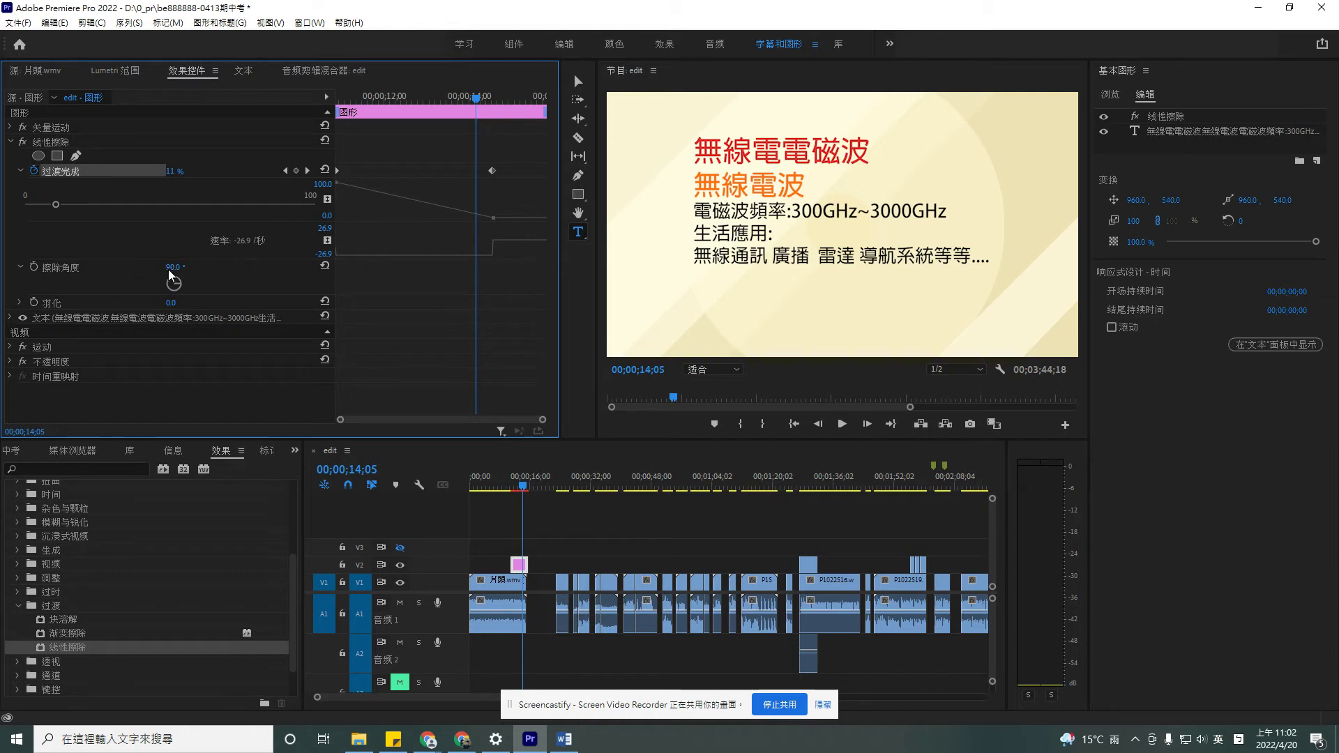
type("270")
key("Return")
Preview the 270° wipe by playing the title card twice from the text clip's start
left_click_drag(427, 98, 308, 135)
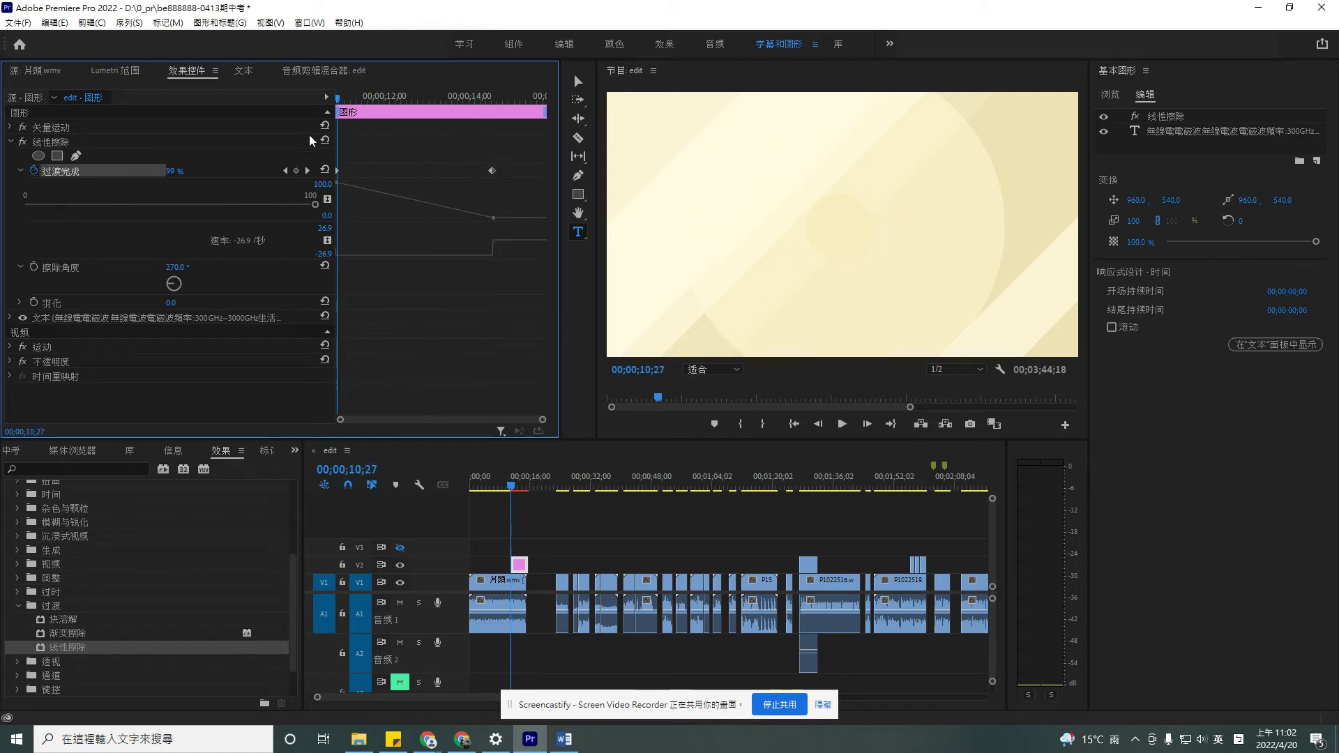
left_click(842, 425)
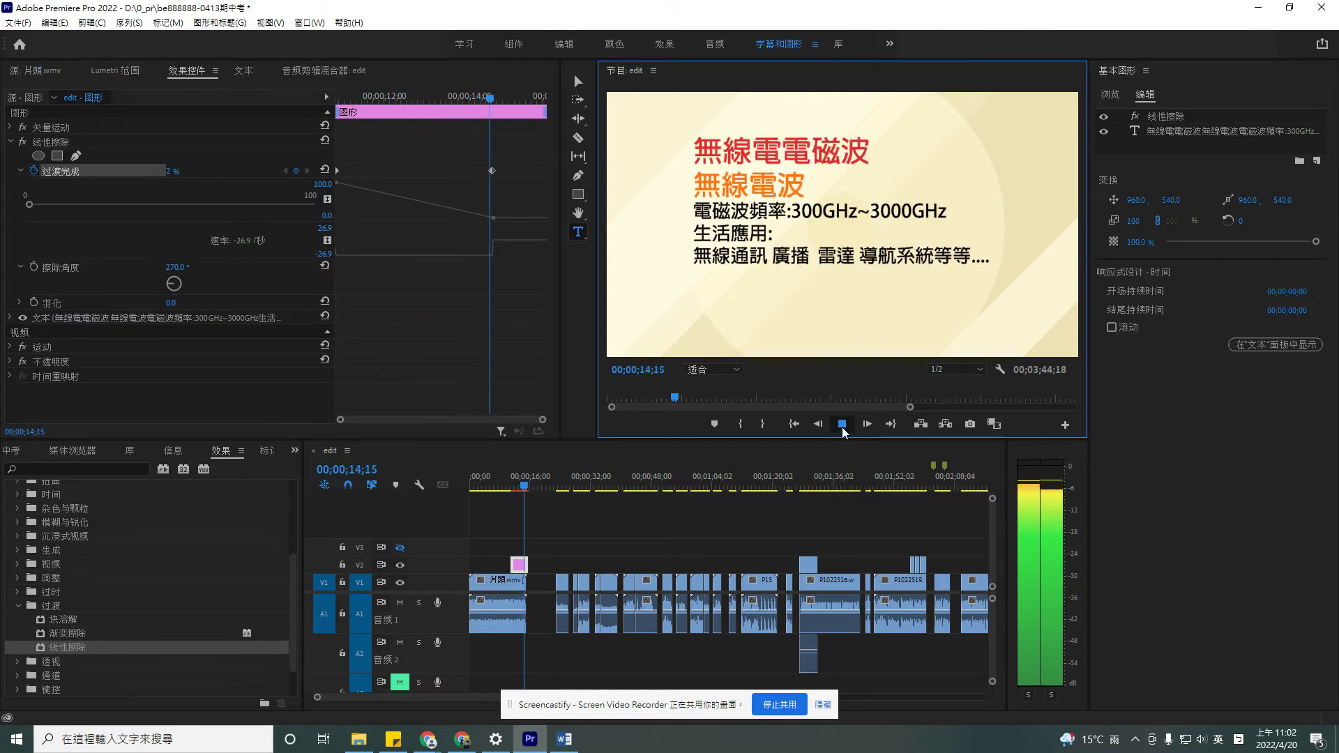
left_click(842, 425)
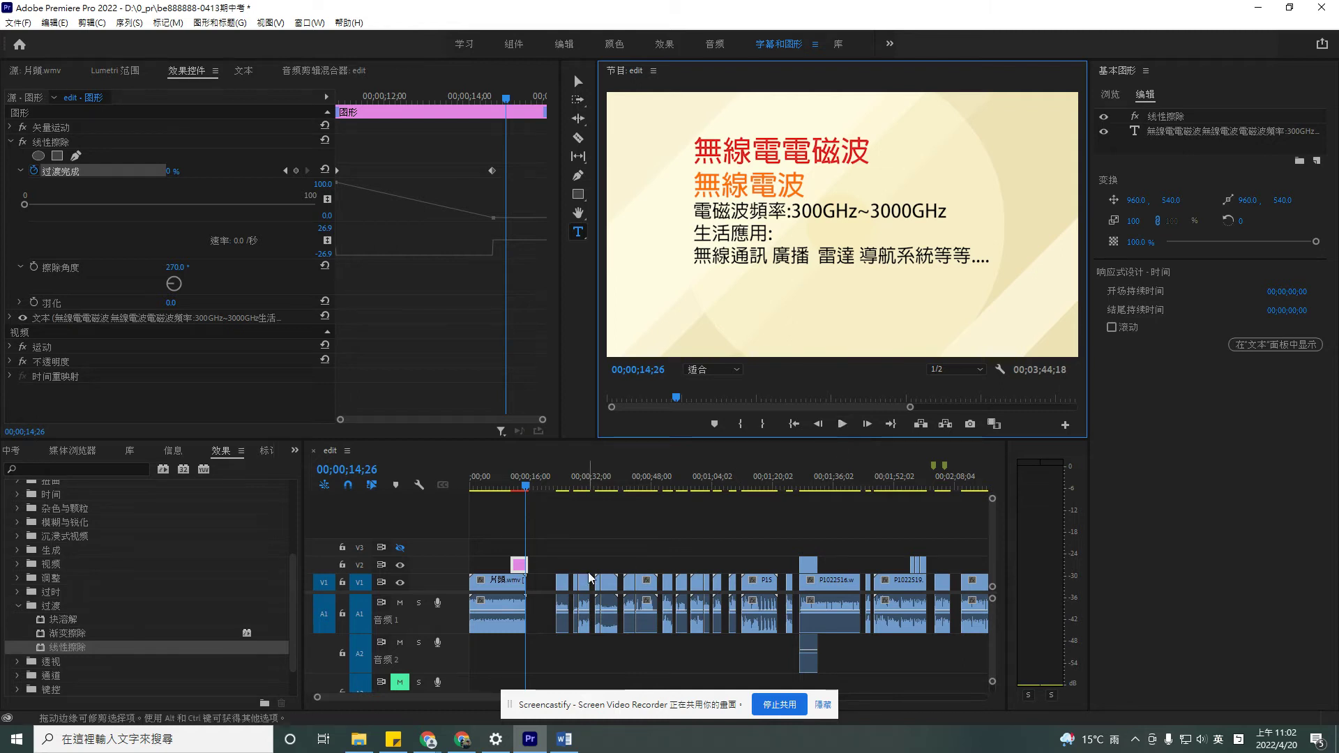
left_click(511, 486)
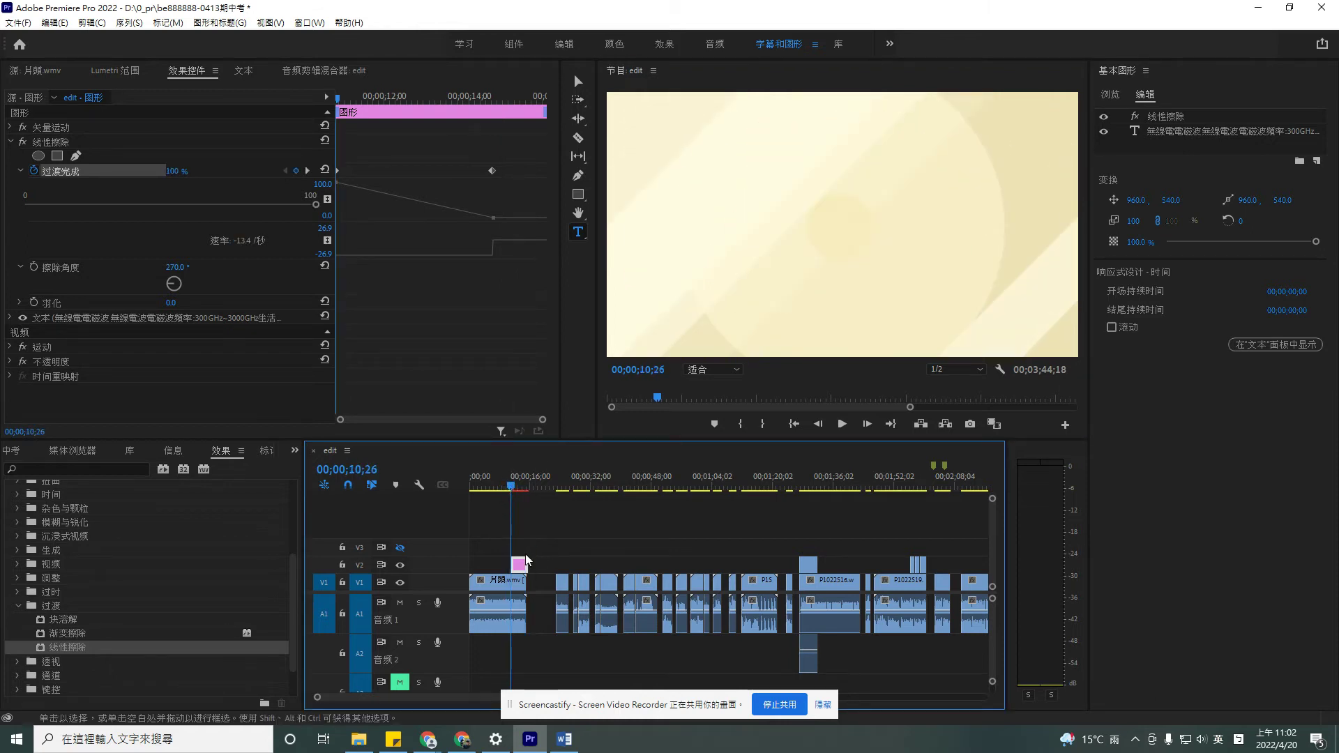
left_click(842, 424)
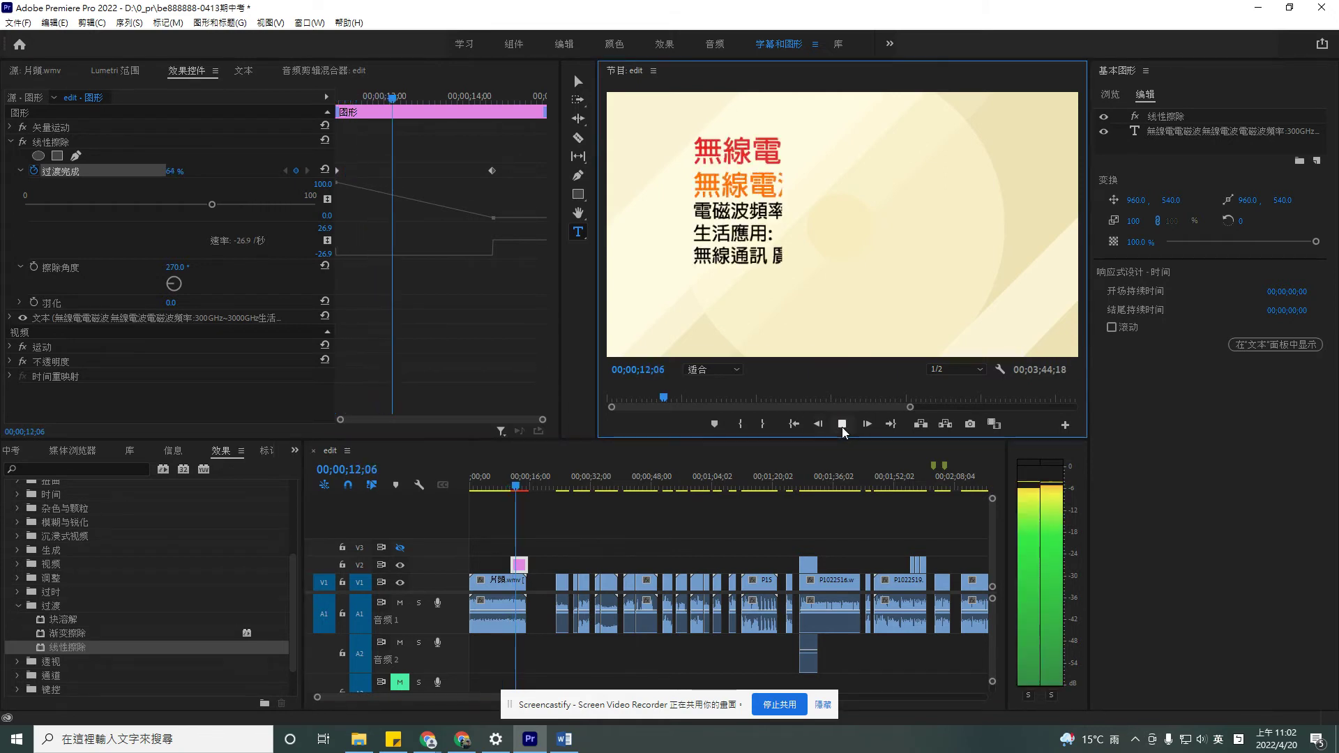
left_click(843, 427)
Copy the text clip on V2 and place the playhead near its start at 00;00;11;01
left_click(521, 568)
right_click(521, 567)
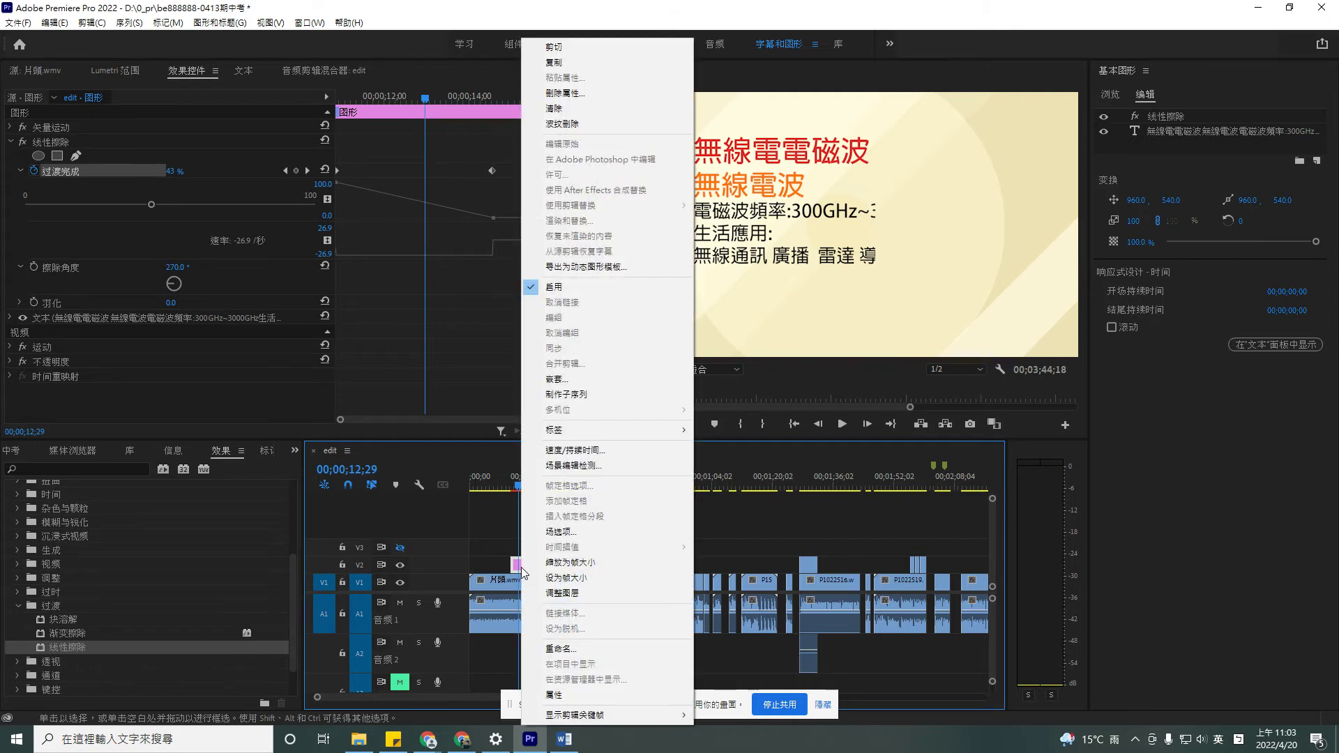
left_click(566, 70)
left_click(510, 487)
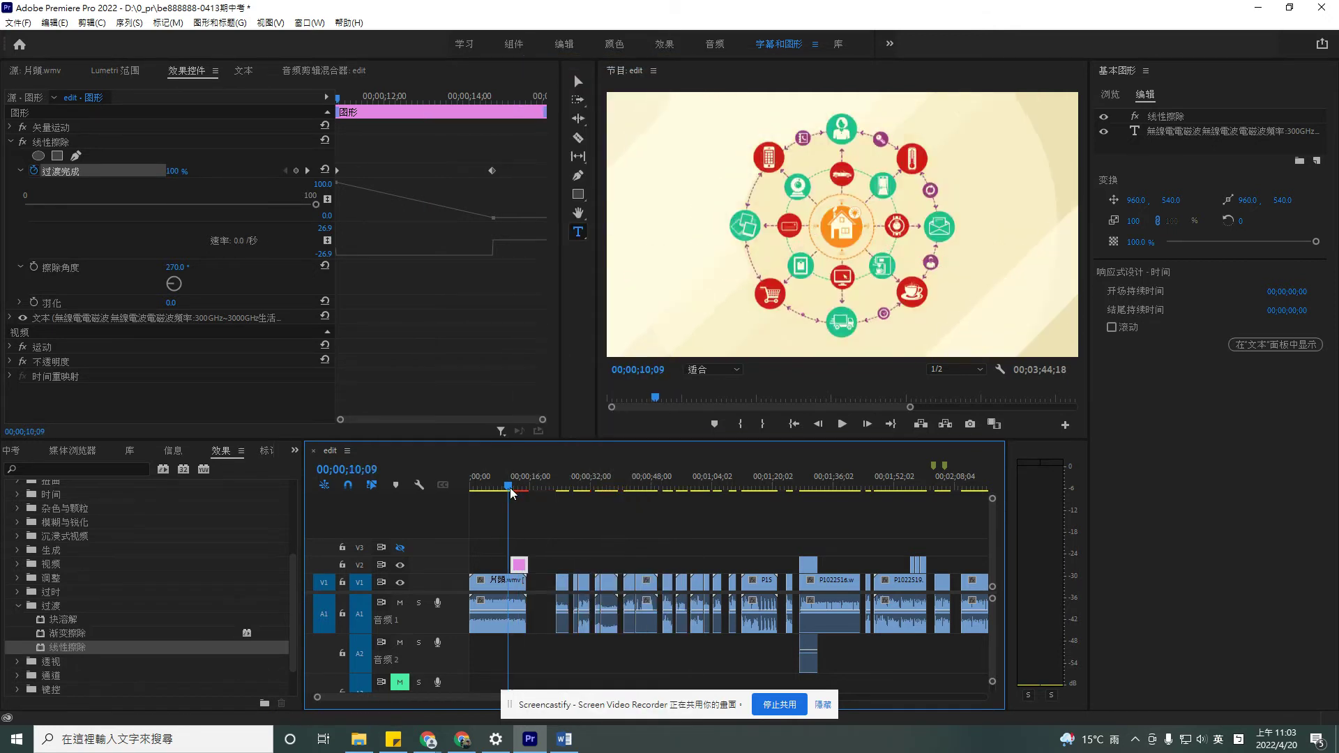
left_click_drag(511, 487, 513, 488)
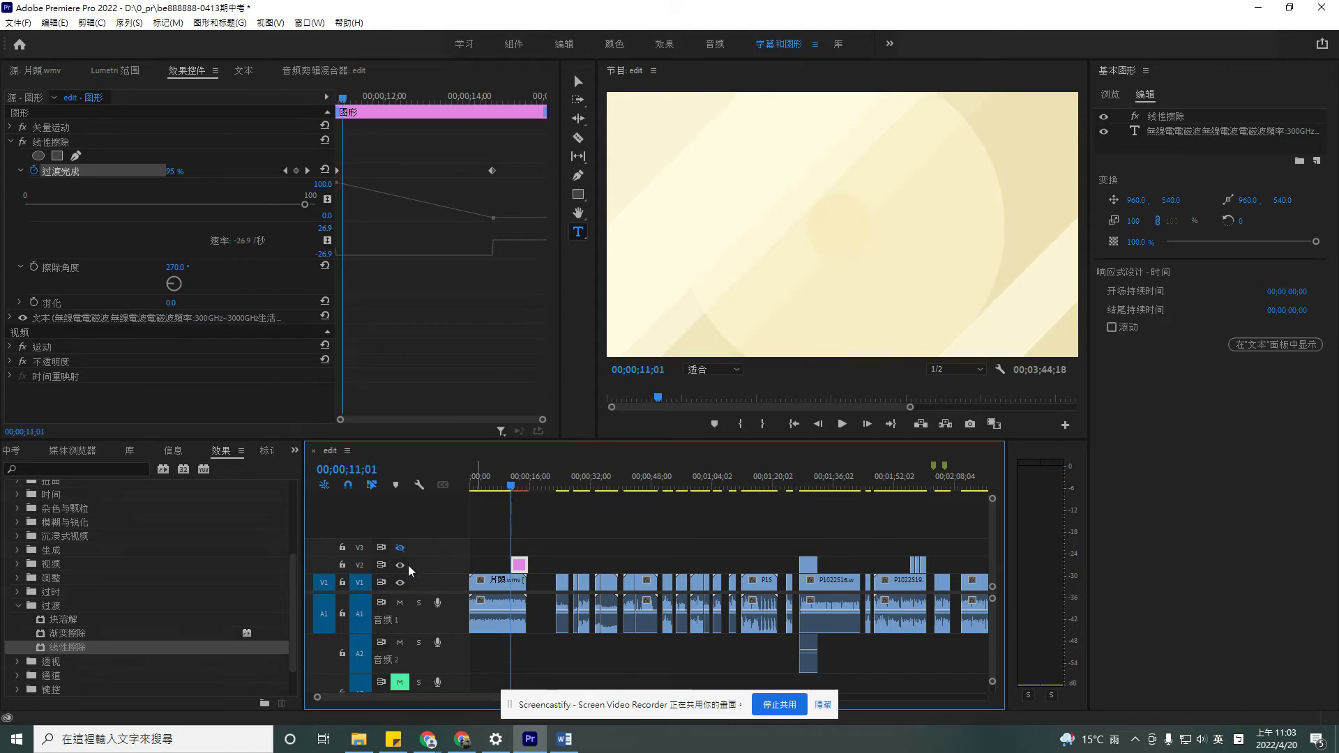
Paste the copied text clip onto V3 above the original, undoing the stray paste on V1, and return the playhead to 00;00;11;01
left_click(325, 548)
left_click(360, 548)
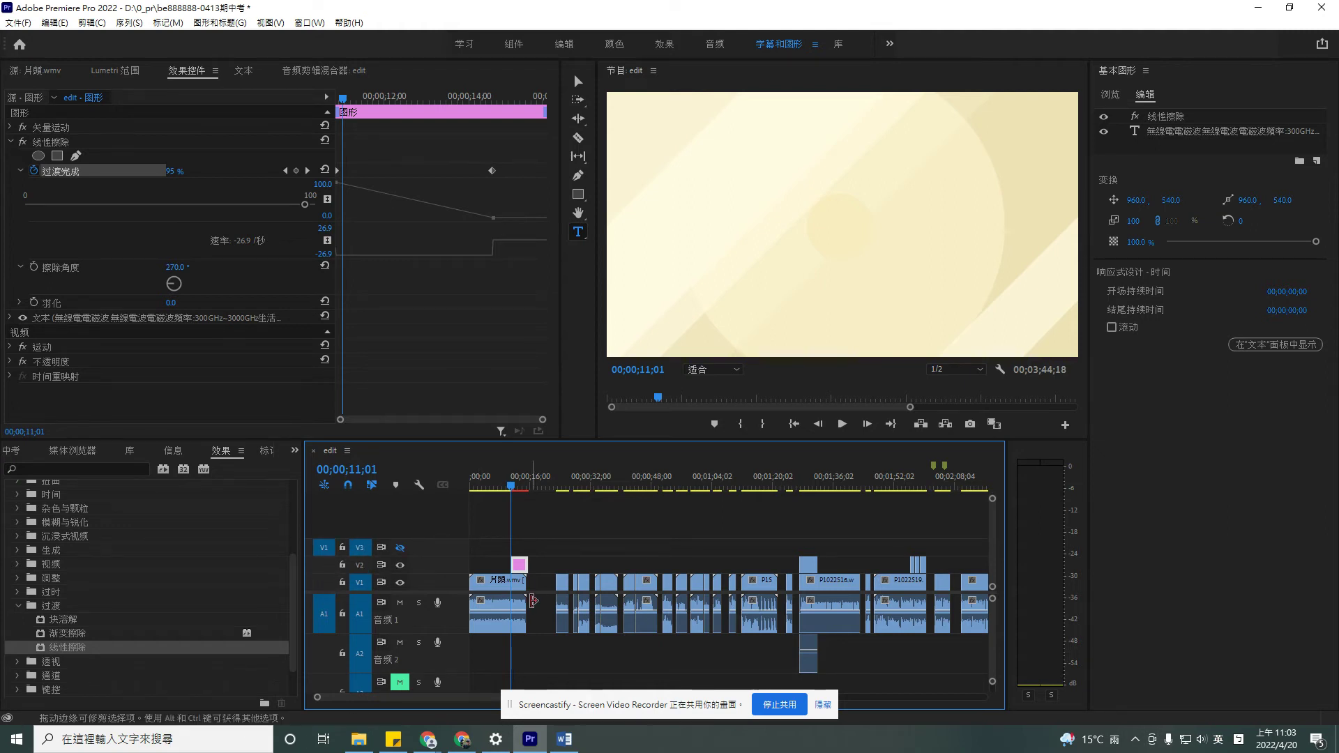
key("ctrl+v")
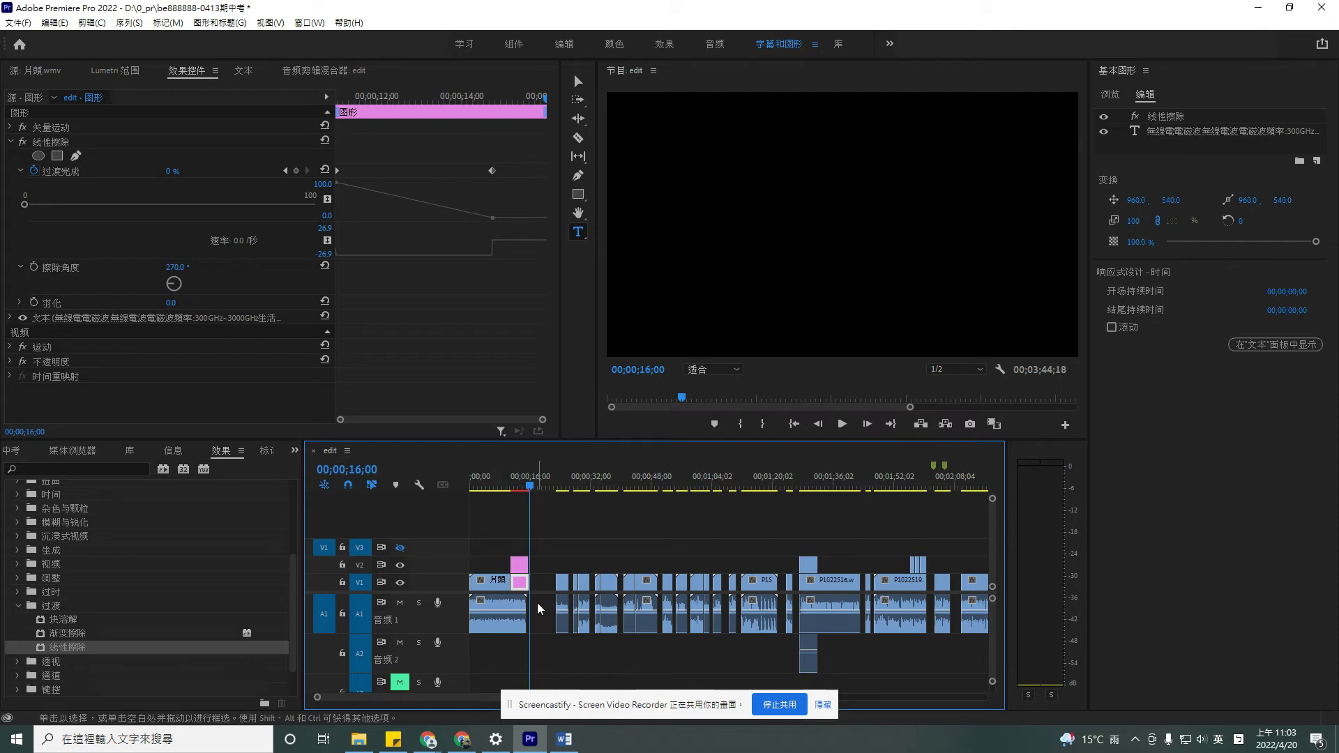
key("ctrl+z")
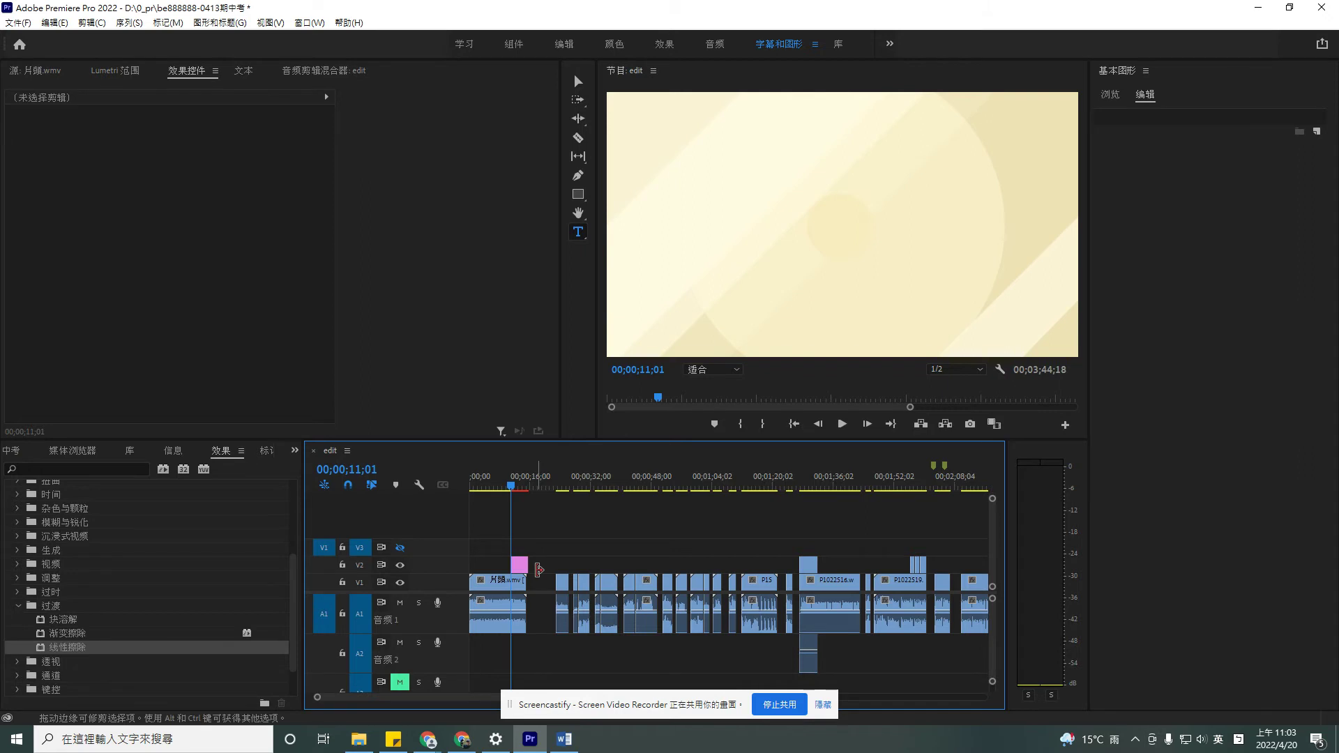
key("ctrl+v")
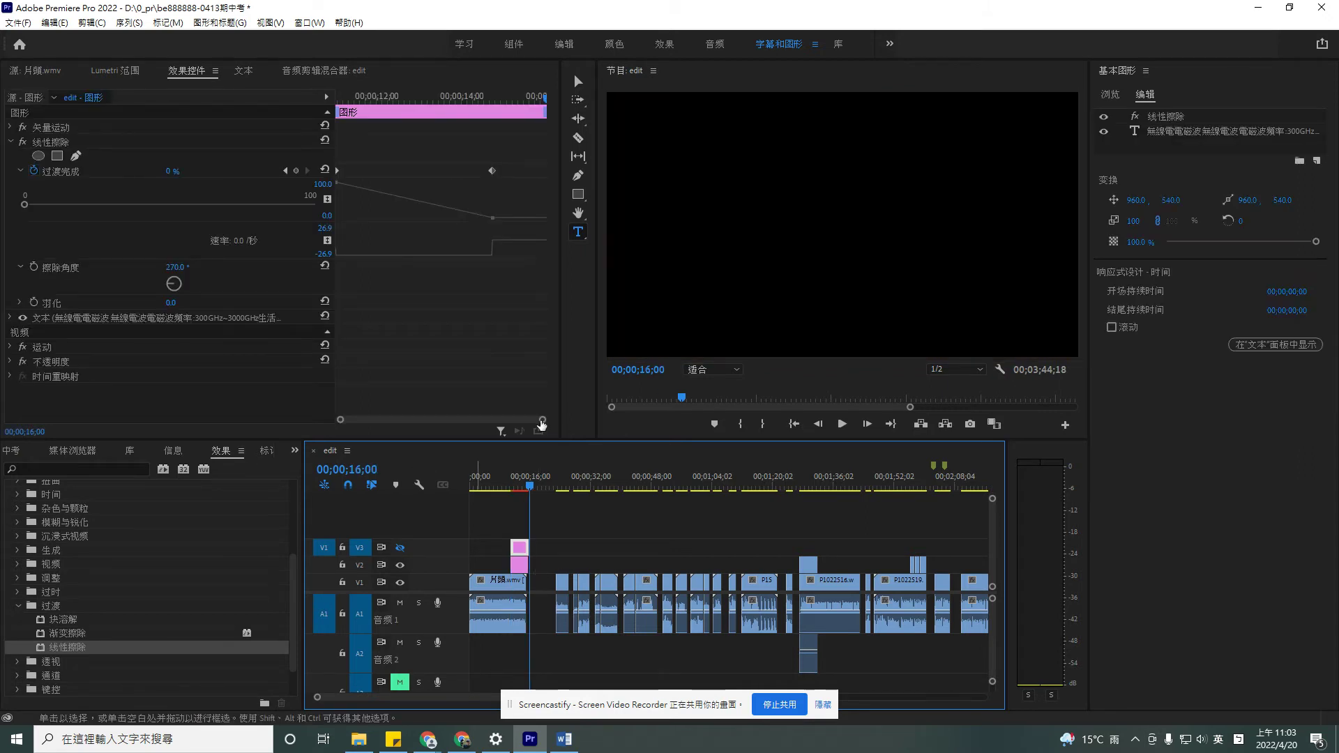
left_click(508, 485)
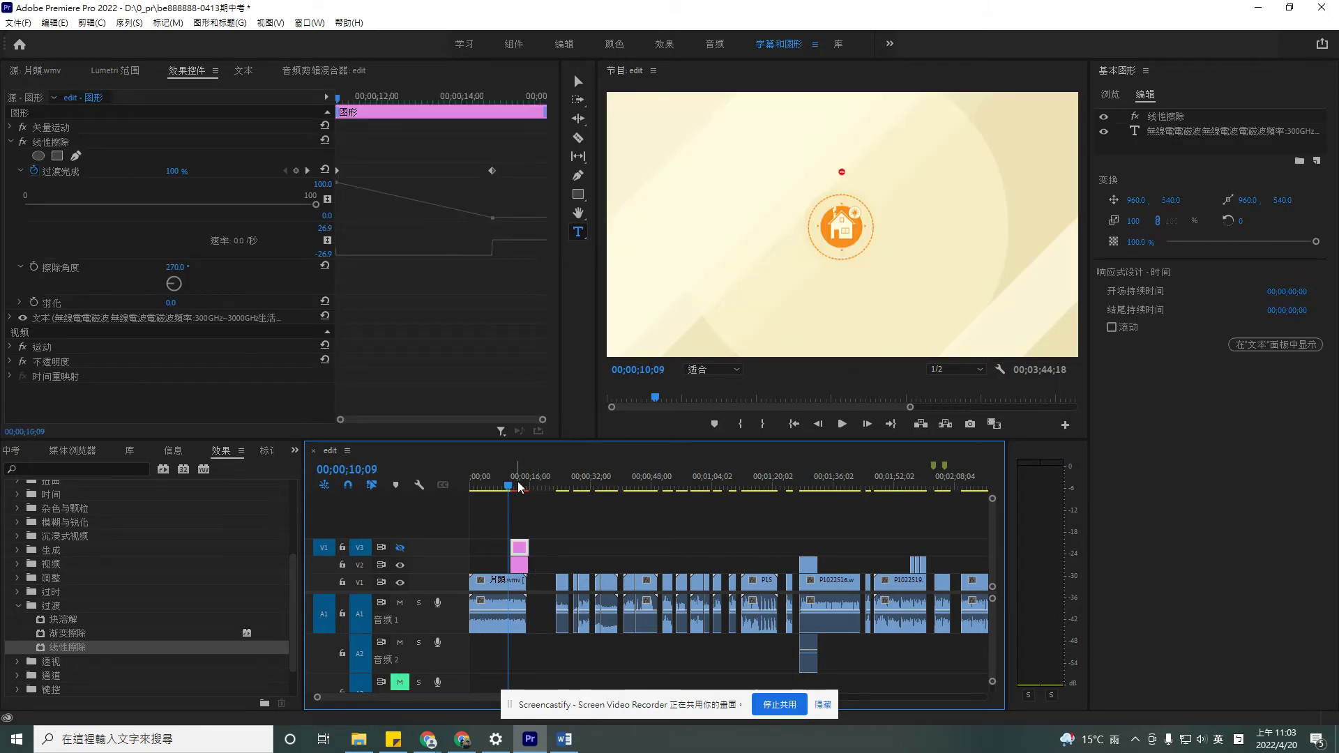
left_click(512, 486)
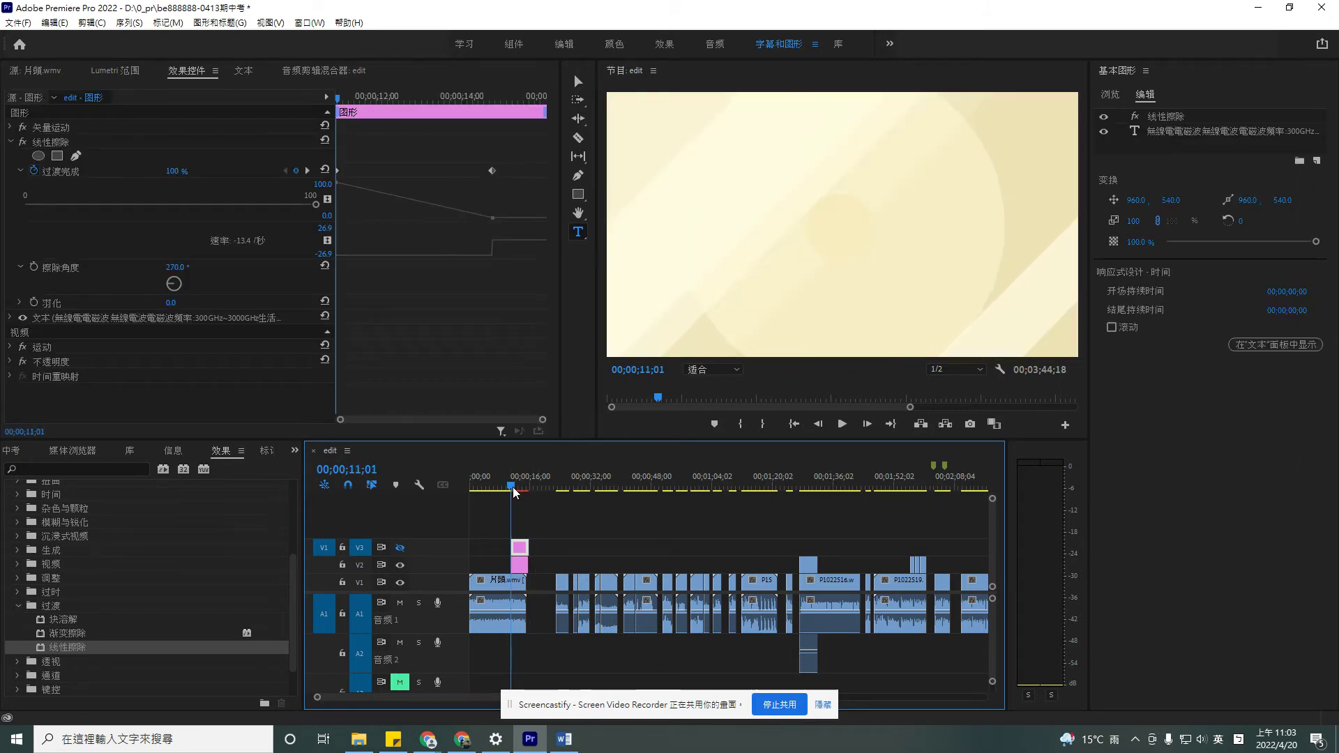
Delete all text below the first line 無線電電磁波 in the V2 text clip
left_click(519, 568)
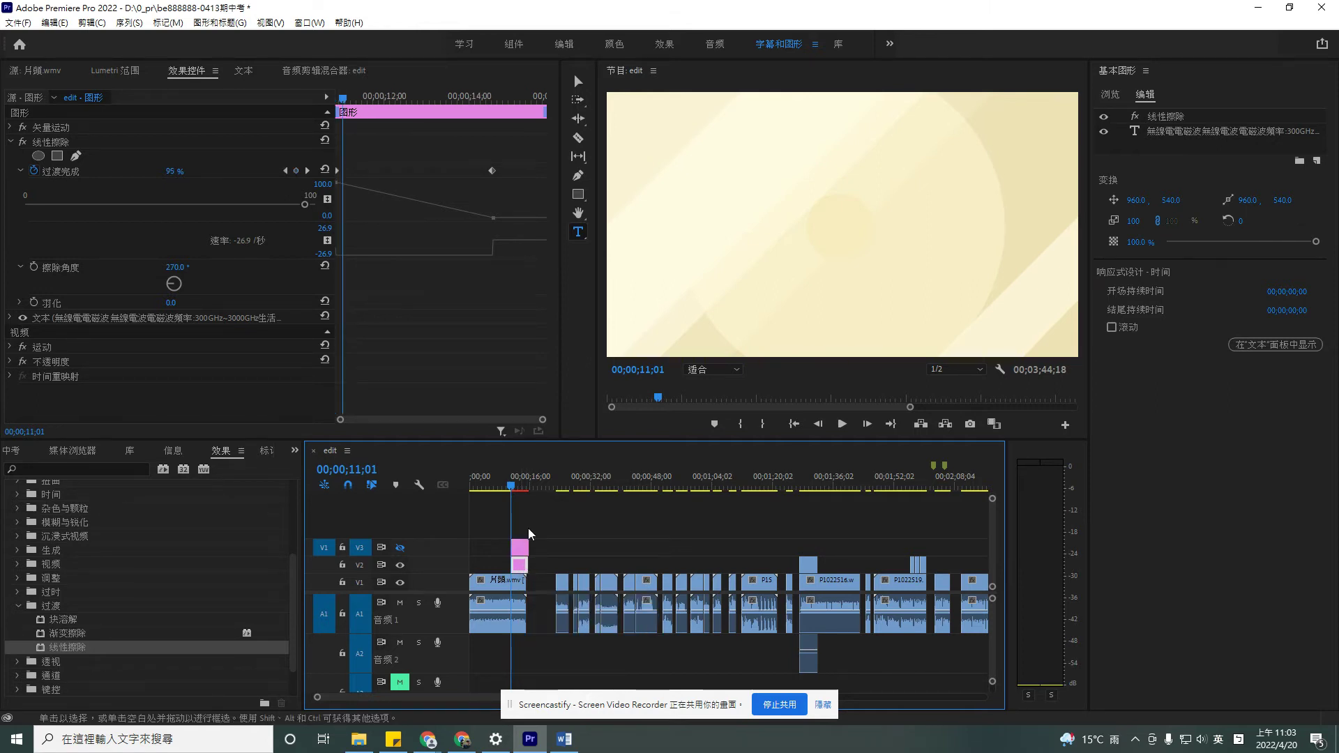
key("space")
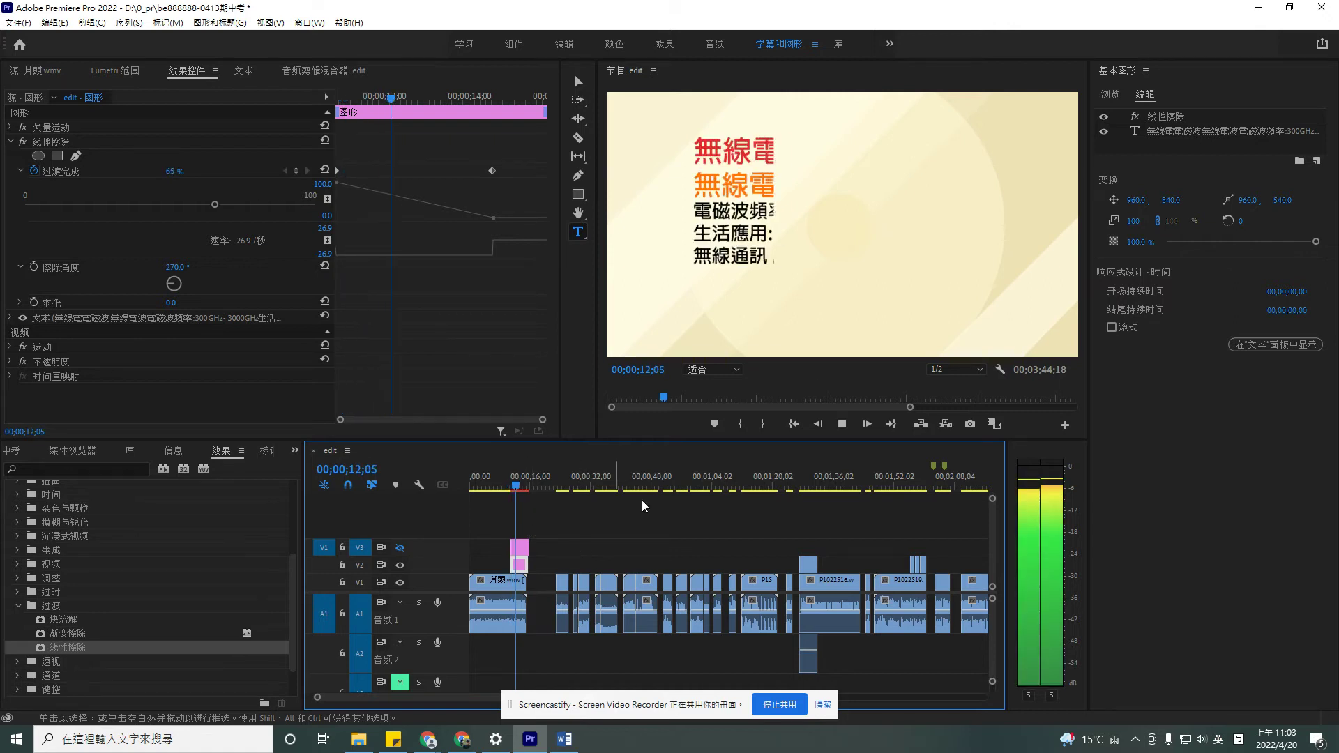
key("space")
left_click(768, 227)
left_click_drag(694, 184, 934, 260)
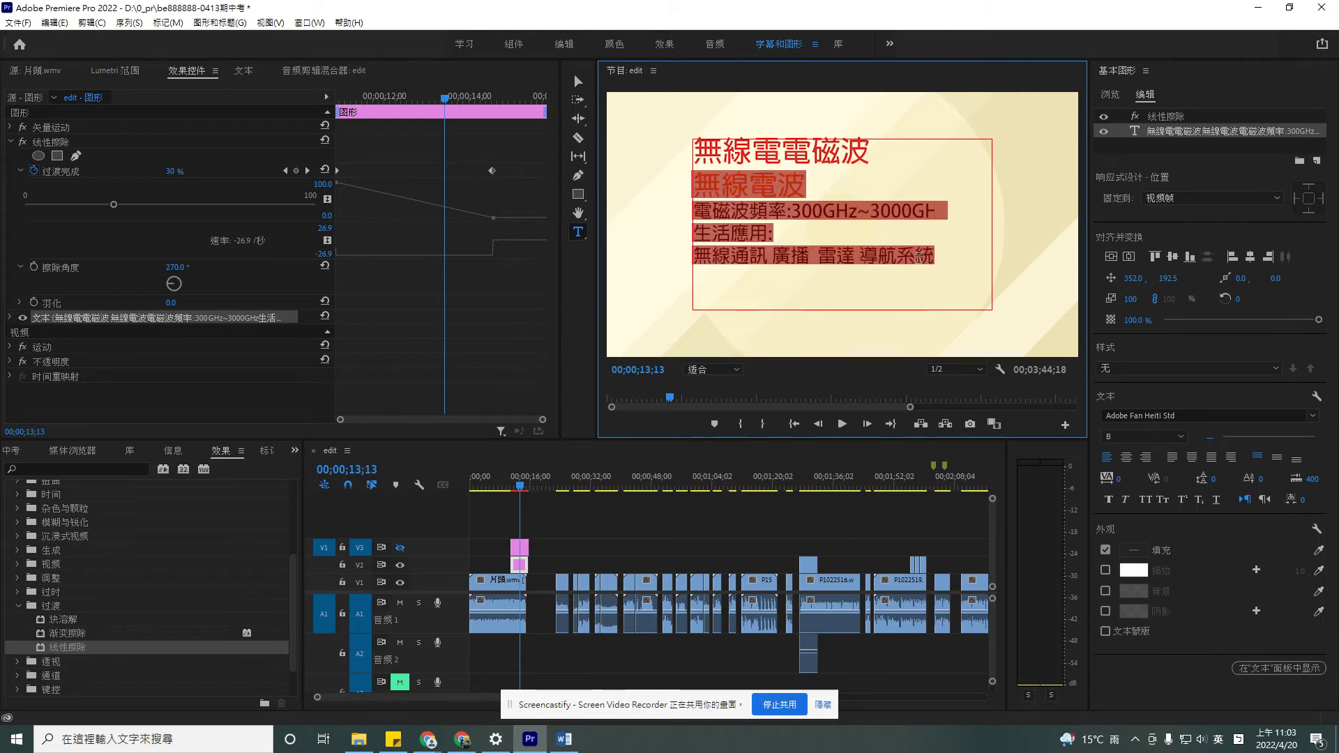
type("等等....")
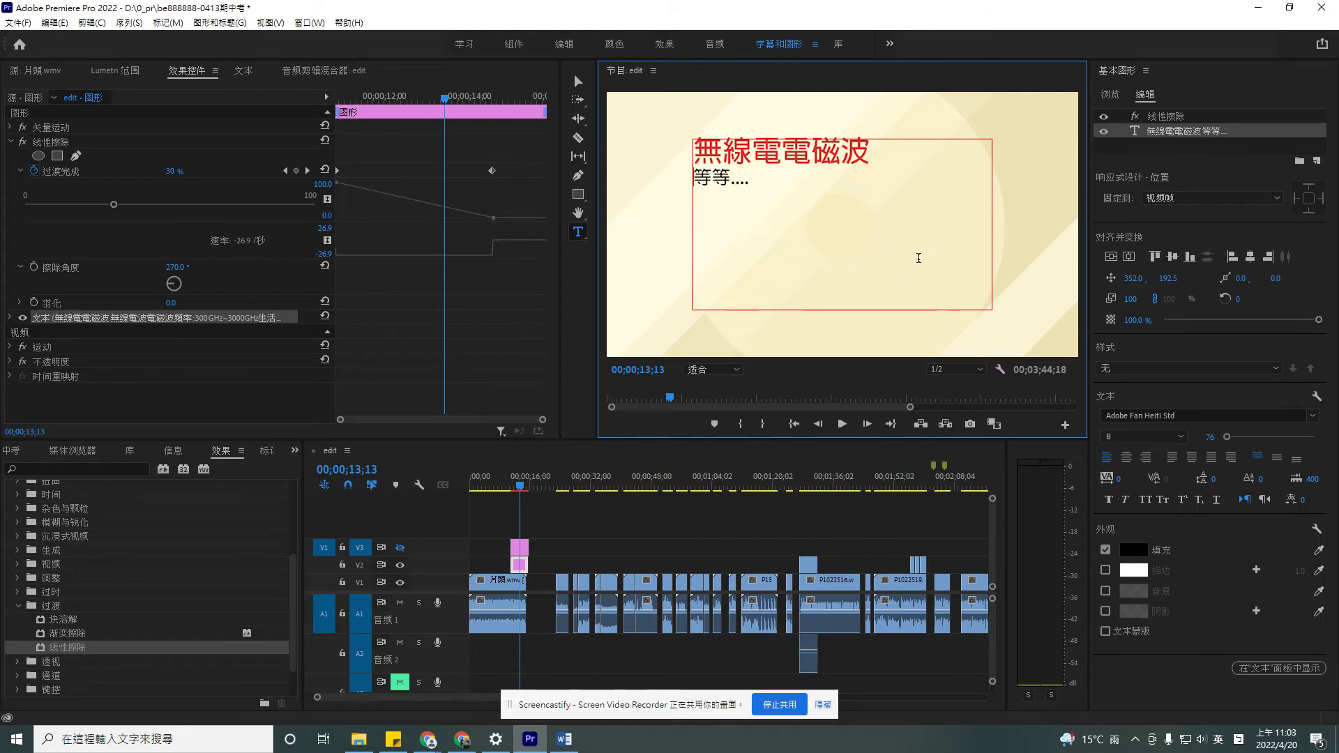
key("BackSpace")
key("BackSpace")
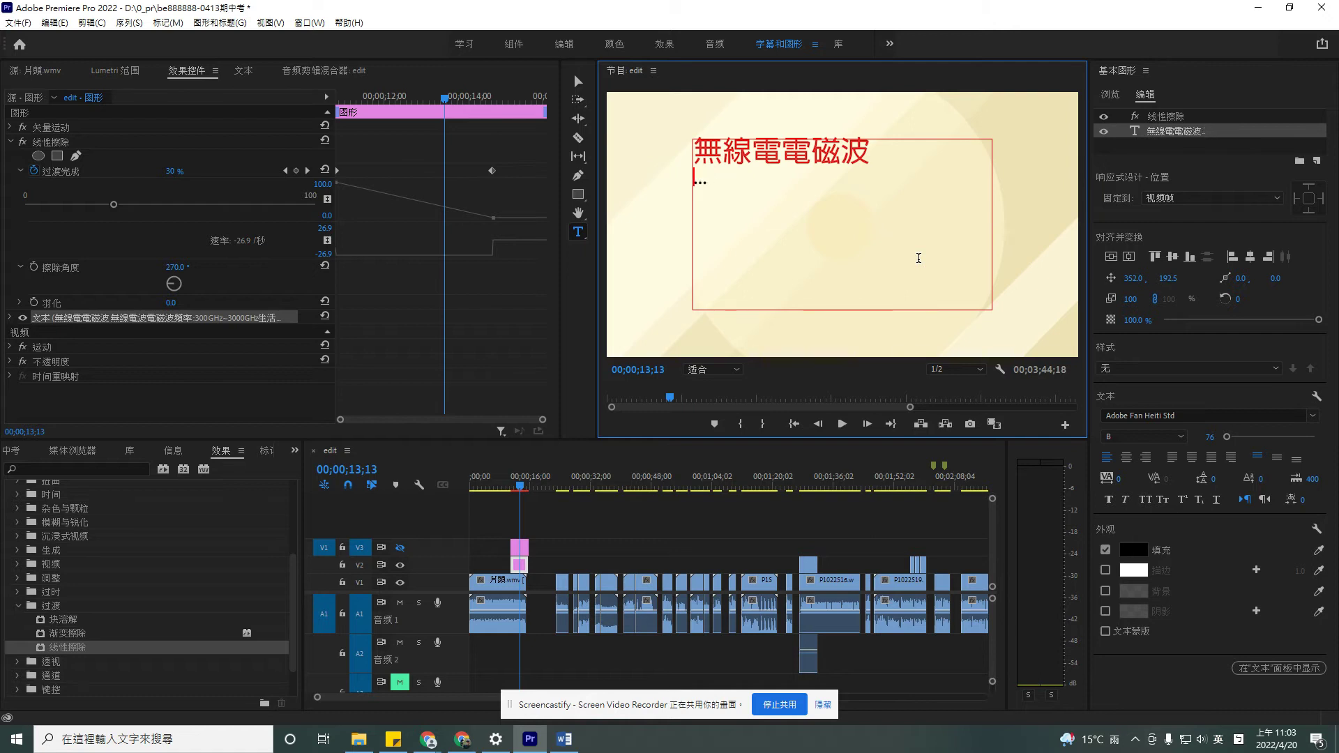
key("BackSpace")
key("BackSpace")
key("BackSpace")
key("BackSpace")
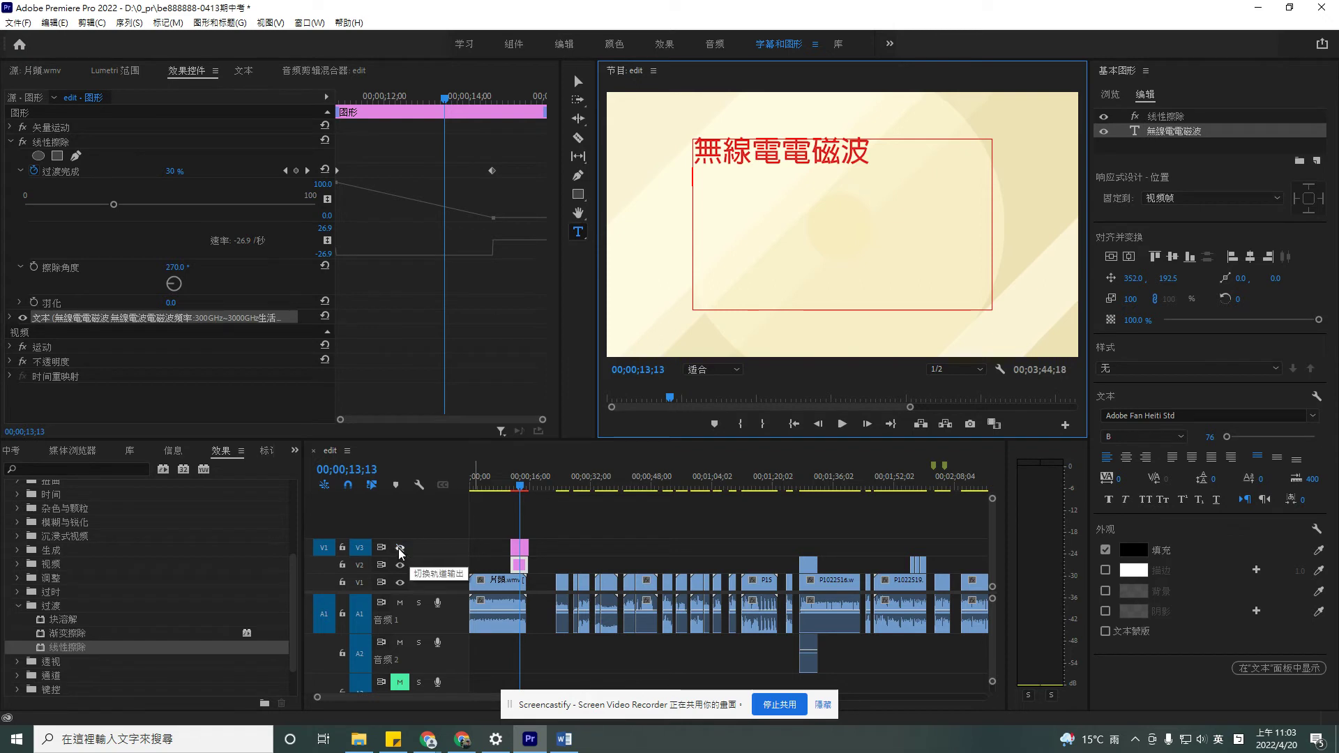
Play the shortened V2 title from just before the clip's start to check its wipe
left_click(510, 486)
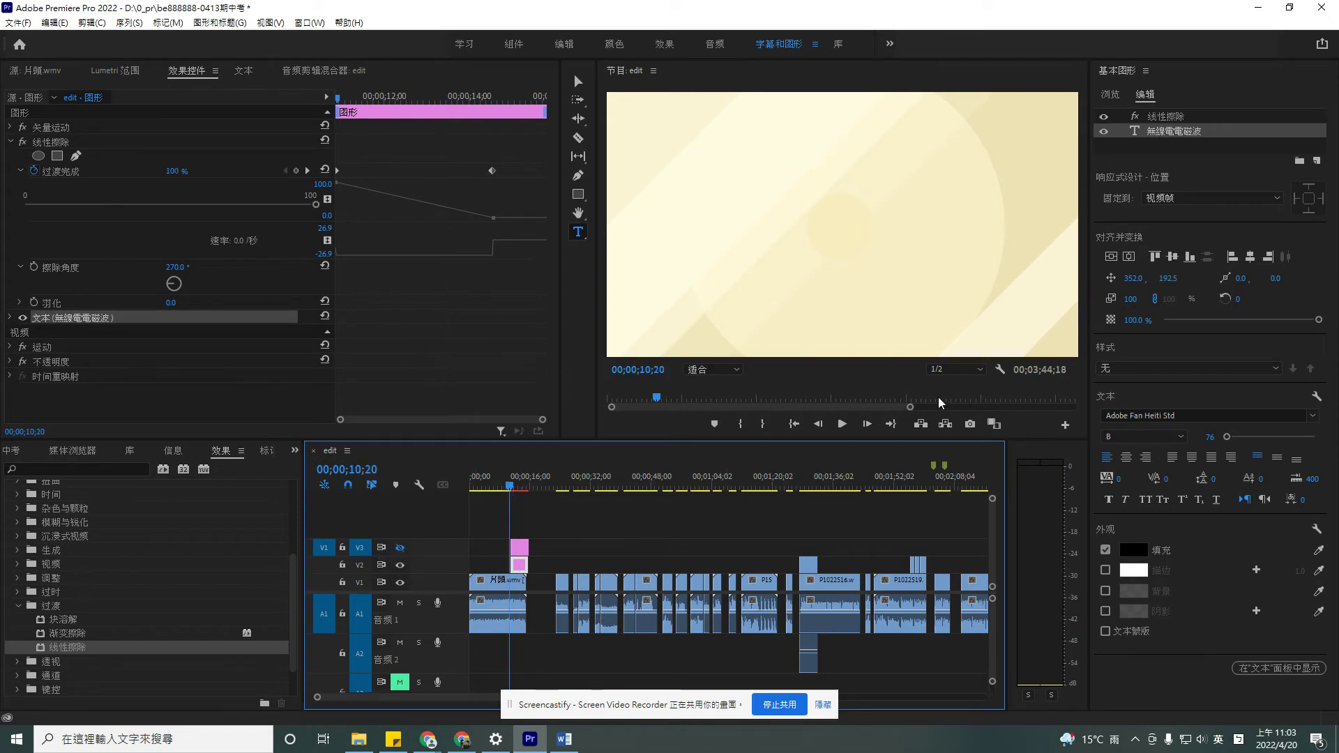
left_click(845, 425)
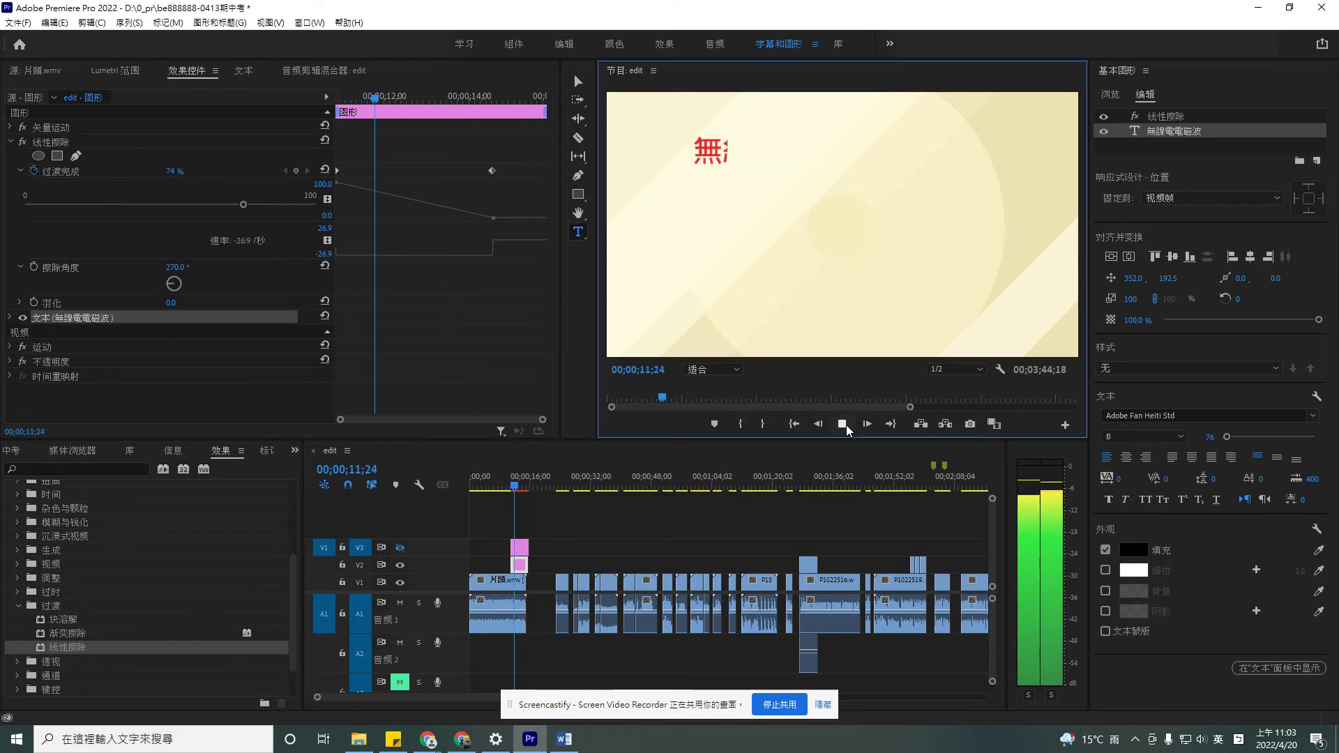
left_click(841, 424)
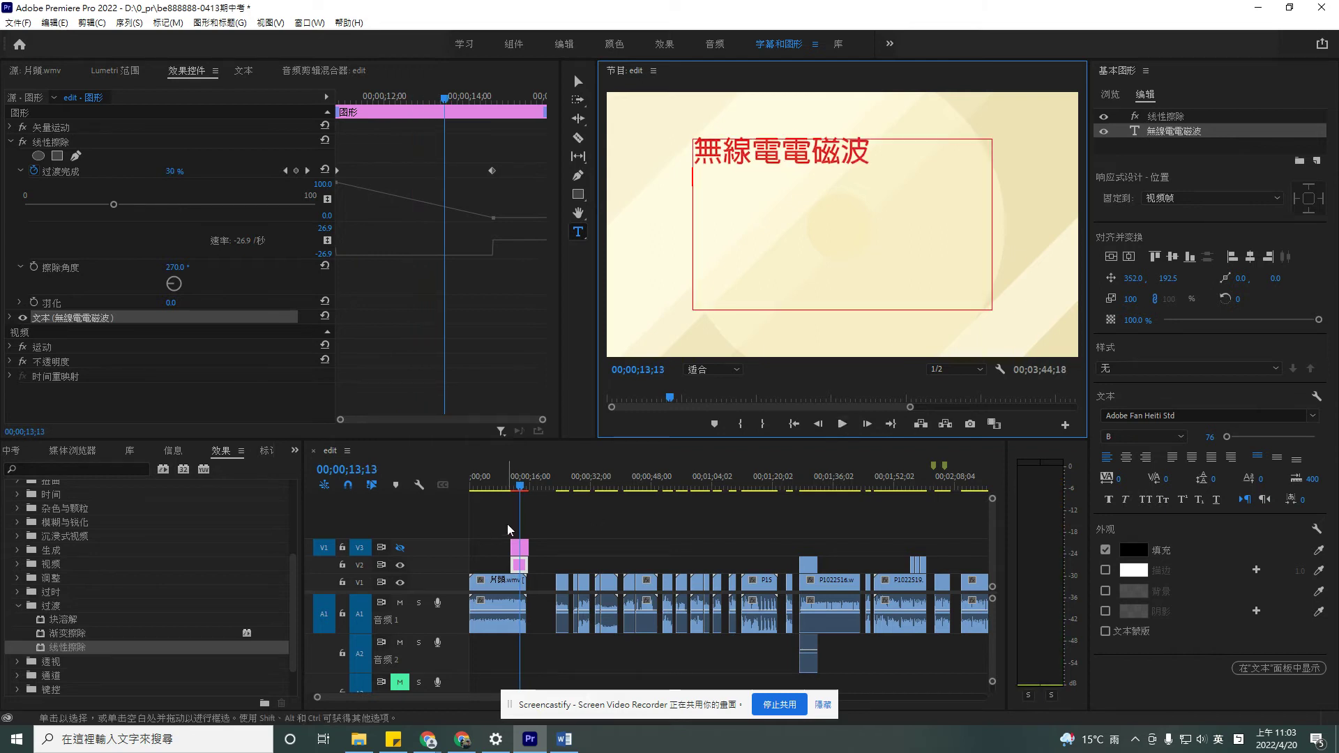
Turn on track output for V3 and turn it off for V2, with the playhead near the text clips' start
left_click(508, 487)
left_click(401, 548)
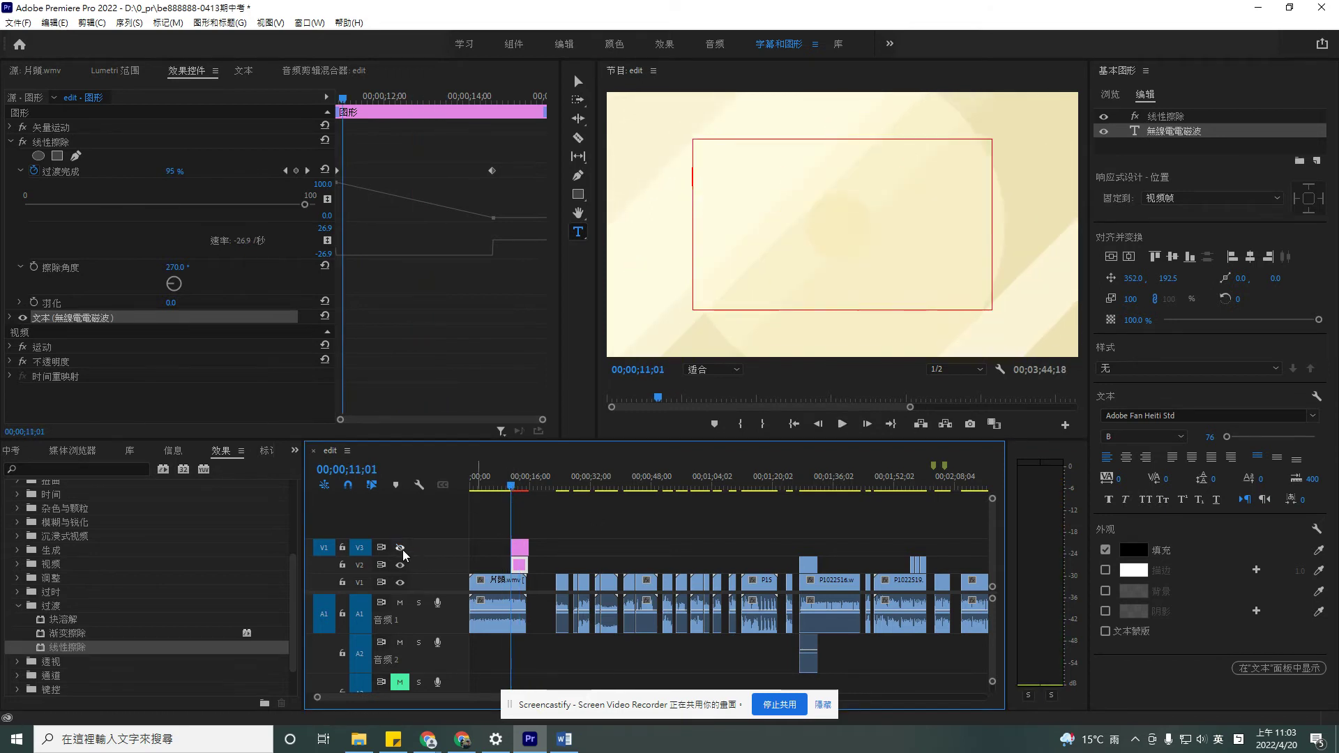
left_click(400, 566)
Play the V3 title from 00;00;11;01 to preview its wipe, stopping at 00;00;13;19
left_click(842, 426)
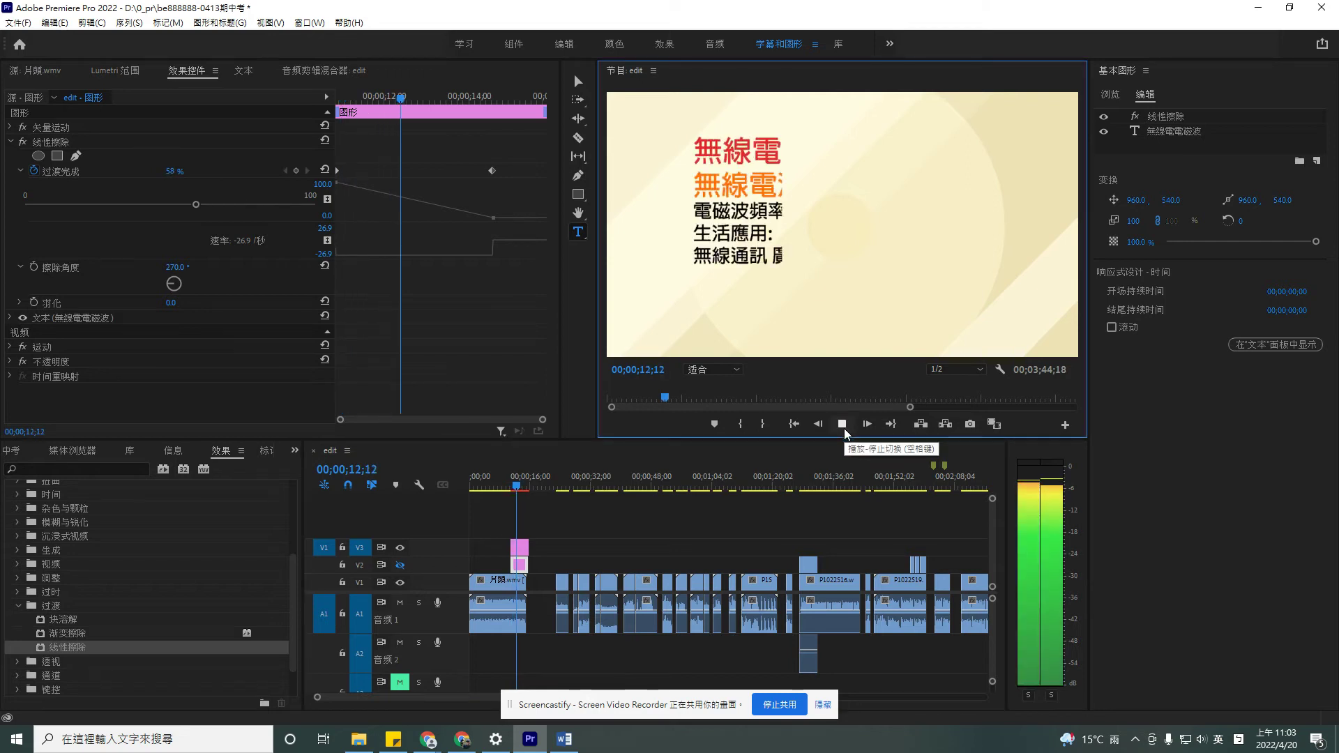
left_click(842, 427)
left_click(792, 240)
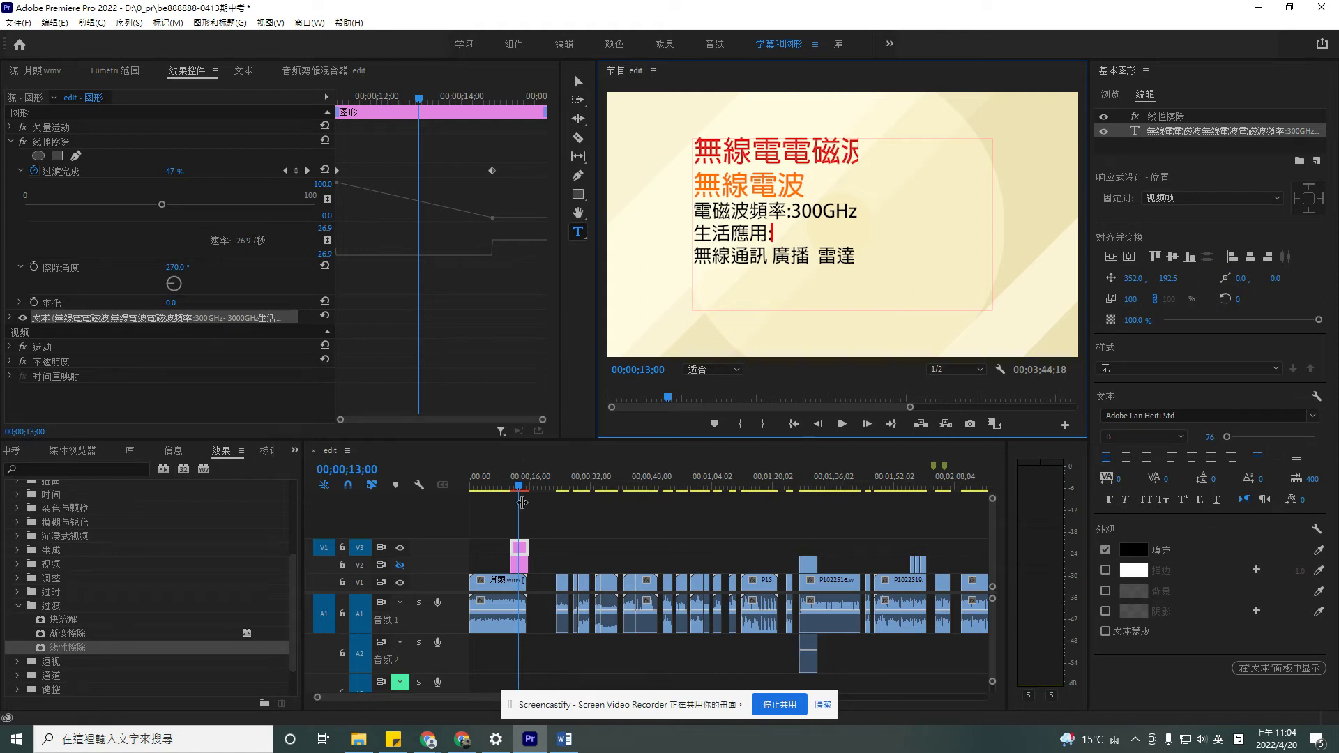
key("Right")
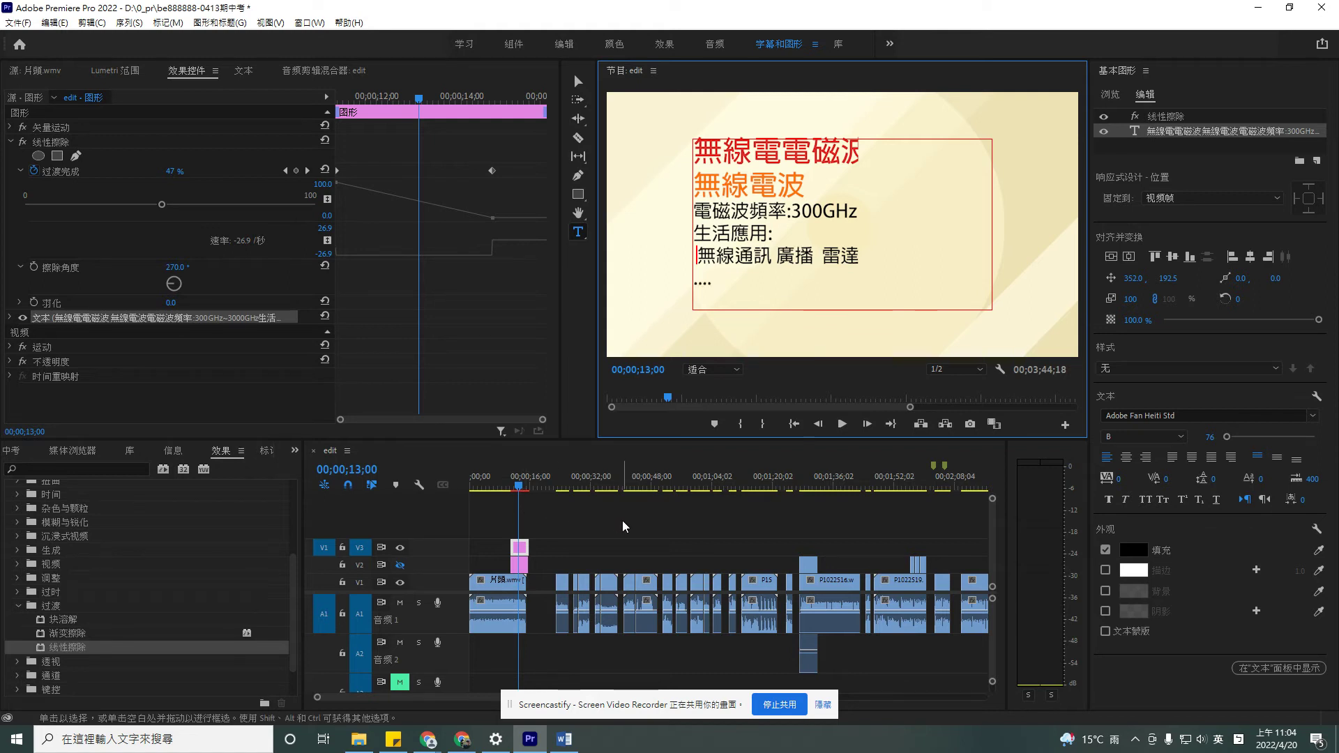
key("Left")
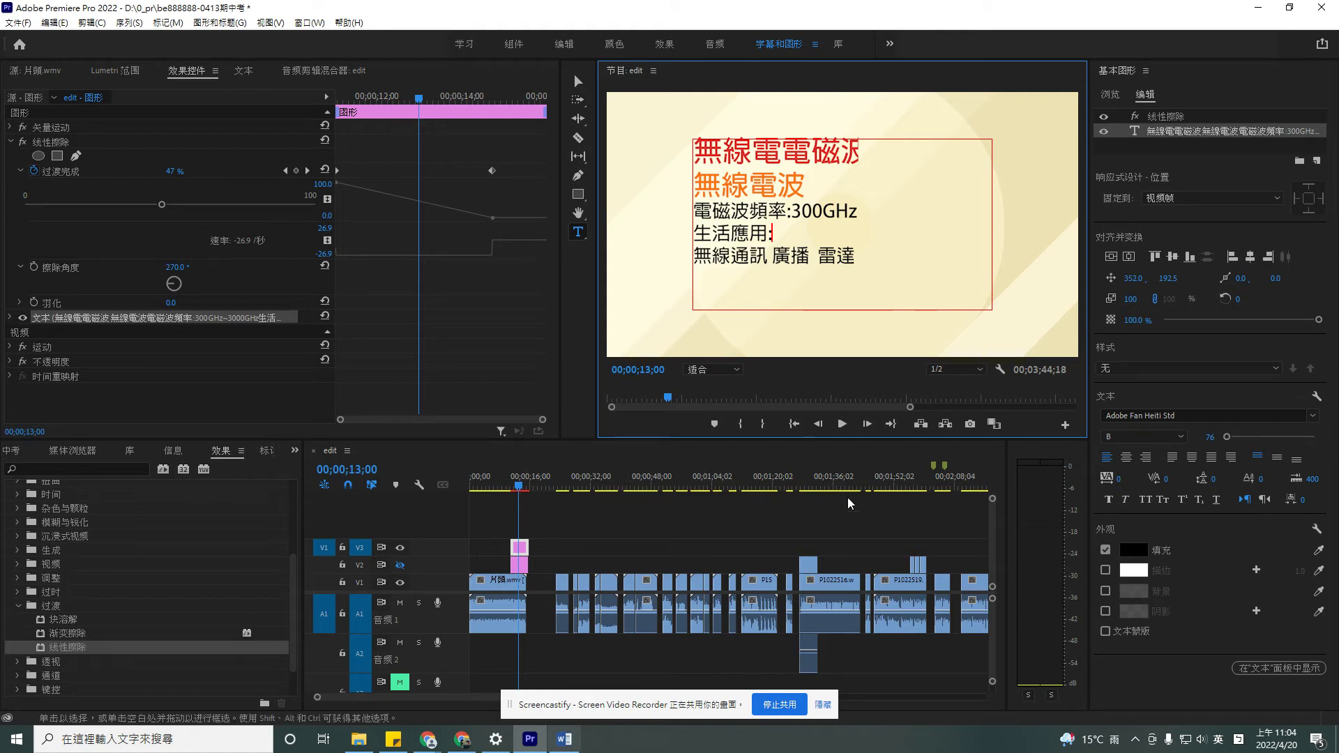
left_click(840, 425)
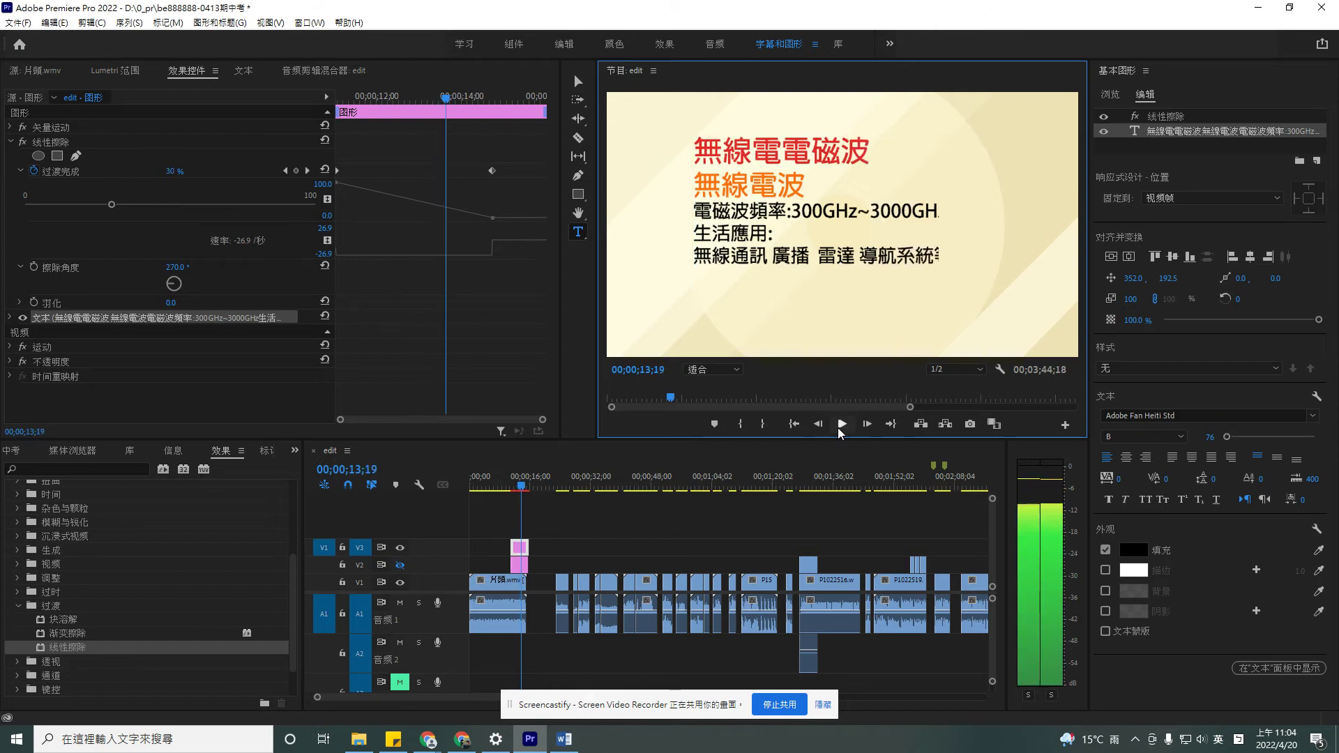
left_click(841, 424)
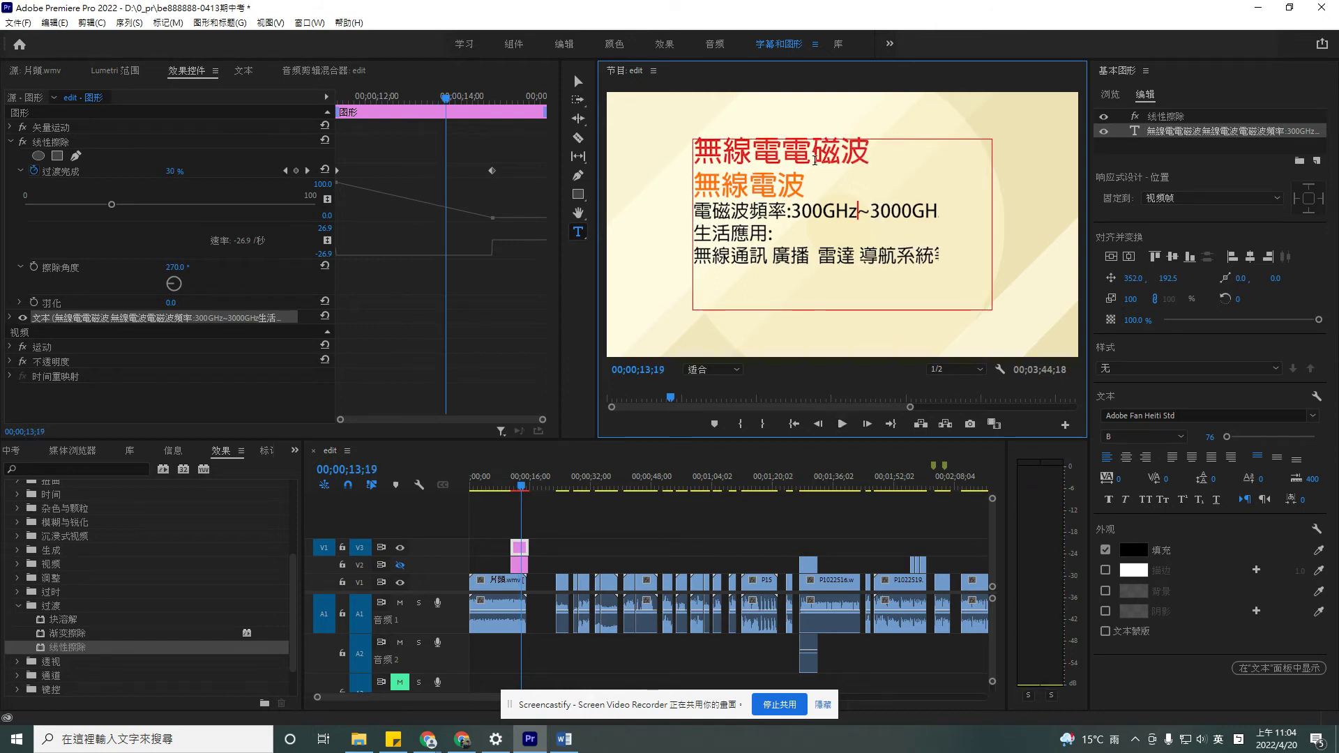
left_click_drag(870, 154, 737, 152)
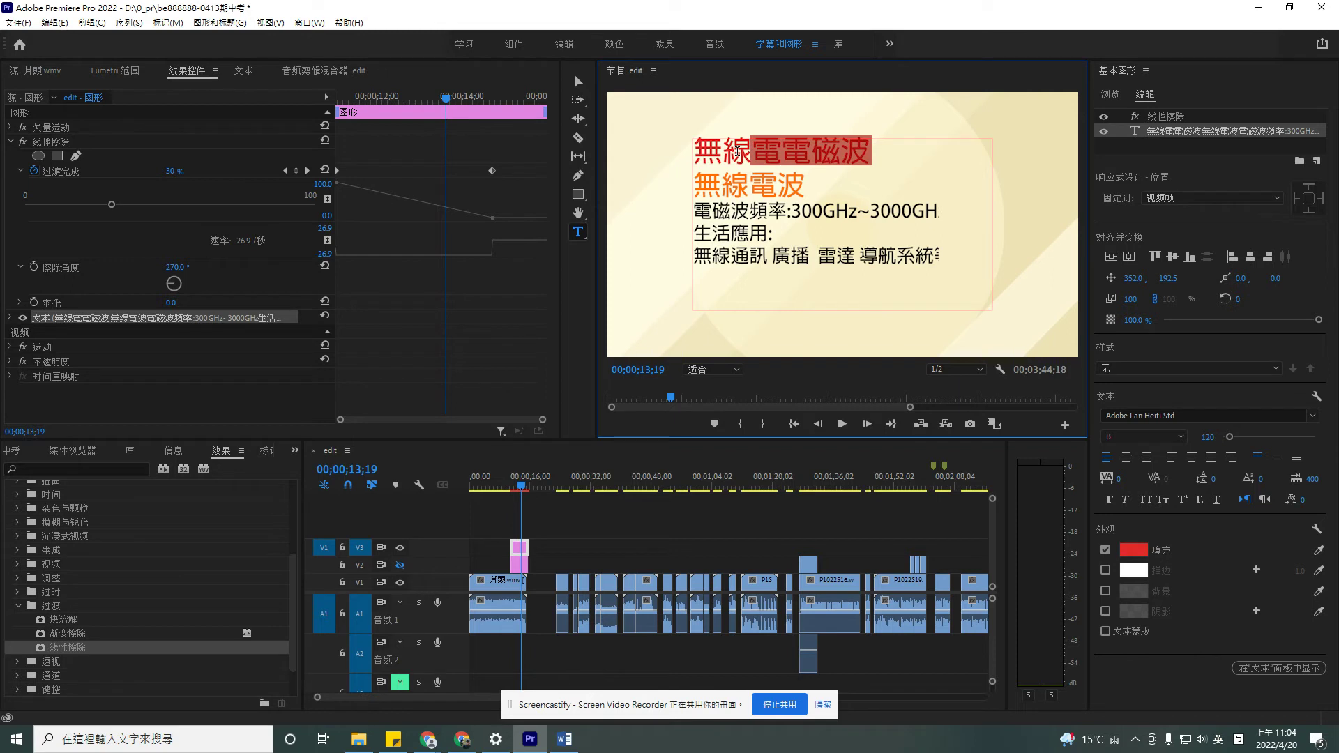
key("BackSpace")
key("BackSpace")
key("BackSpace")
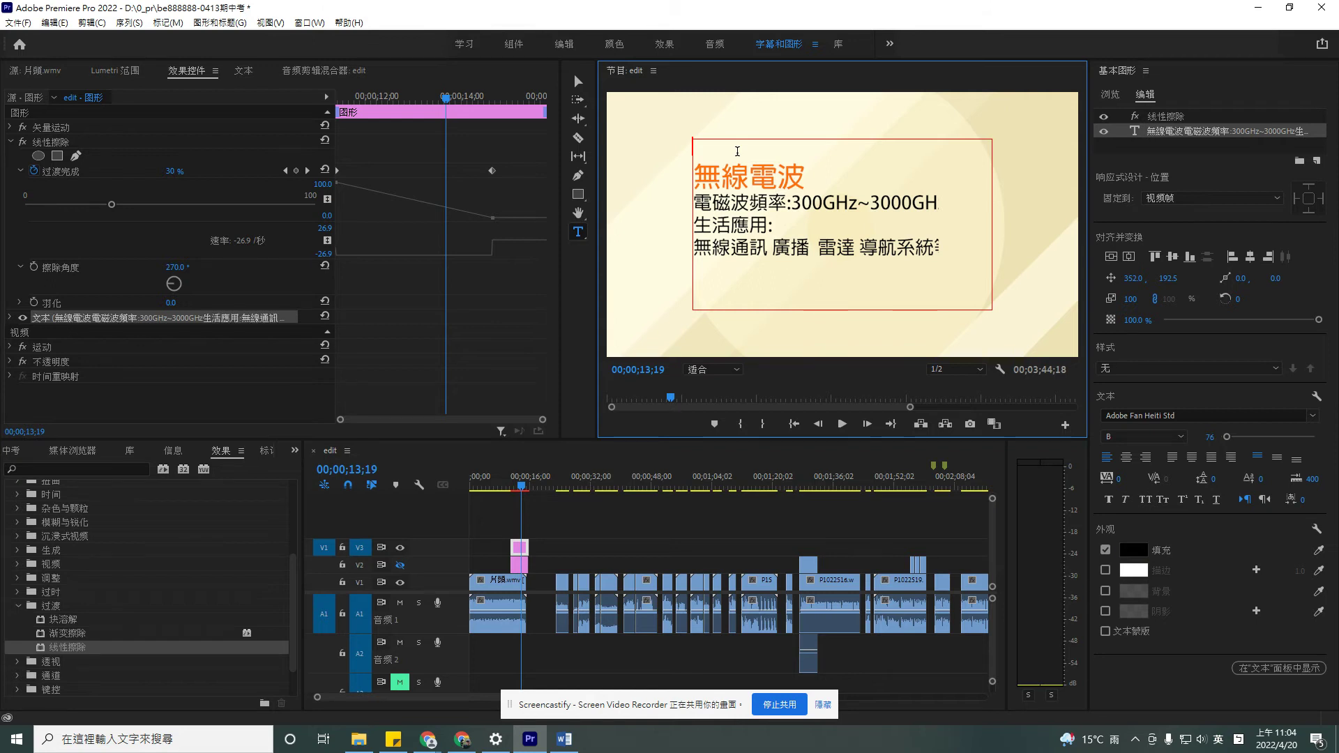
type("無線電電磁波")
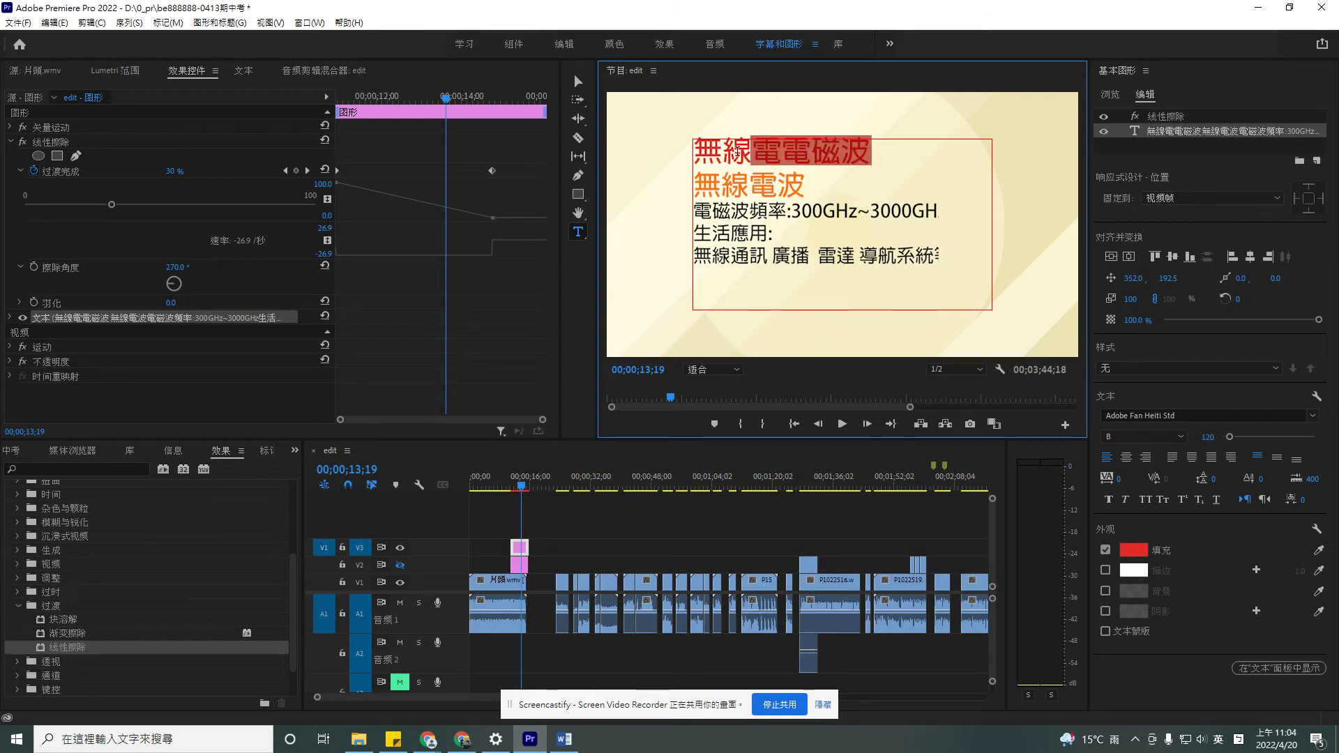
key("Return")
key("Delete")
key("Delete")
key("Delete")
key("Delete")
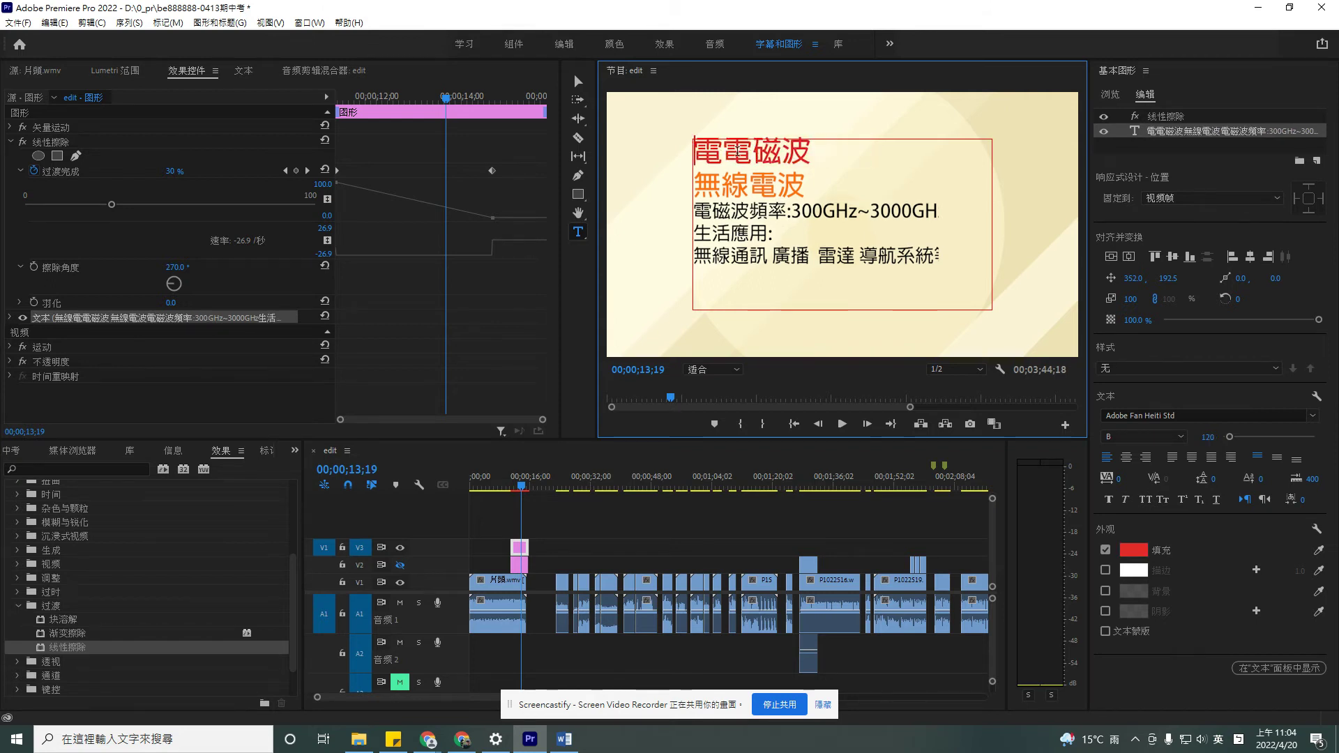
key("Delete")
key("Delete")
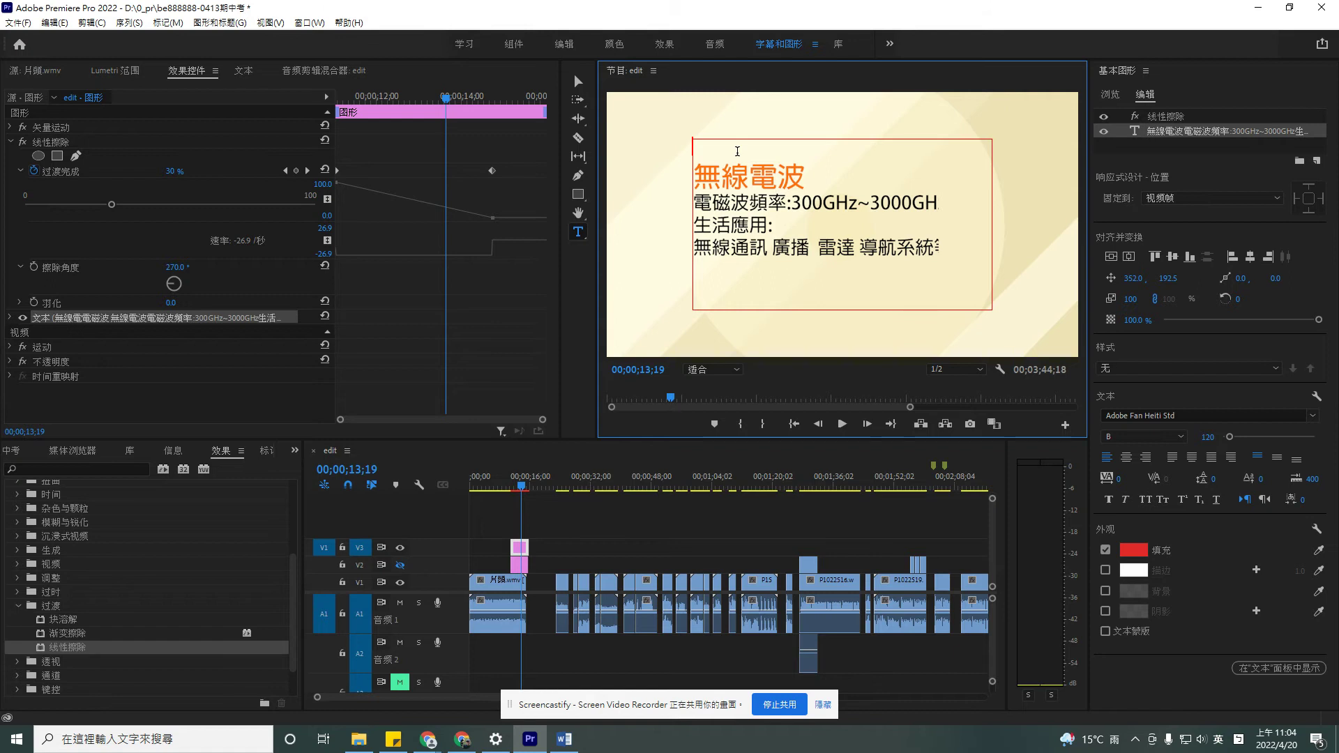
key("ctrl+z")
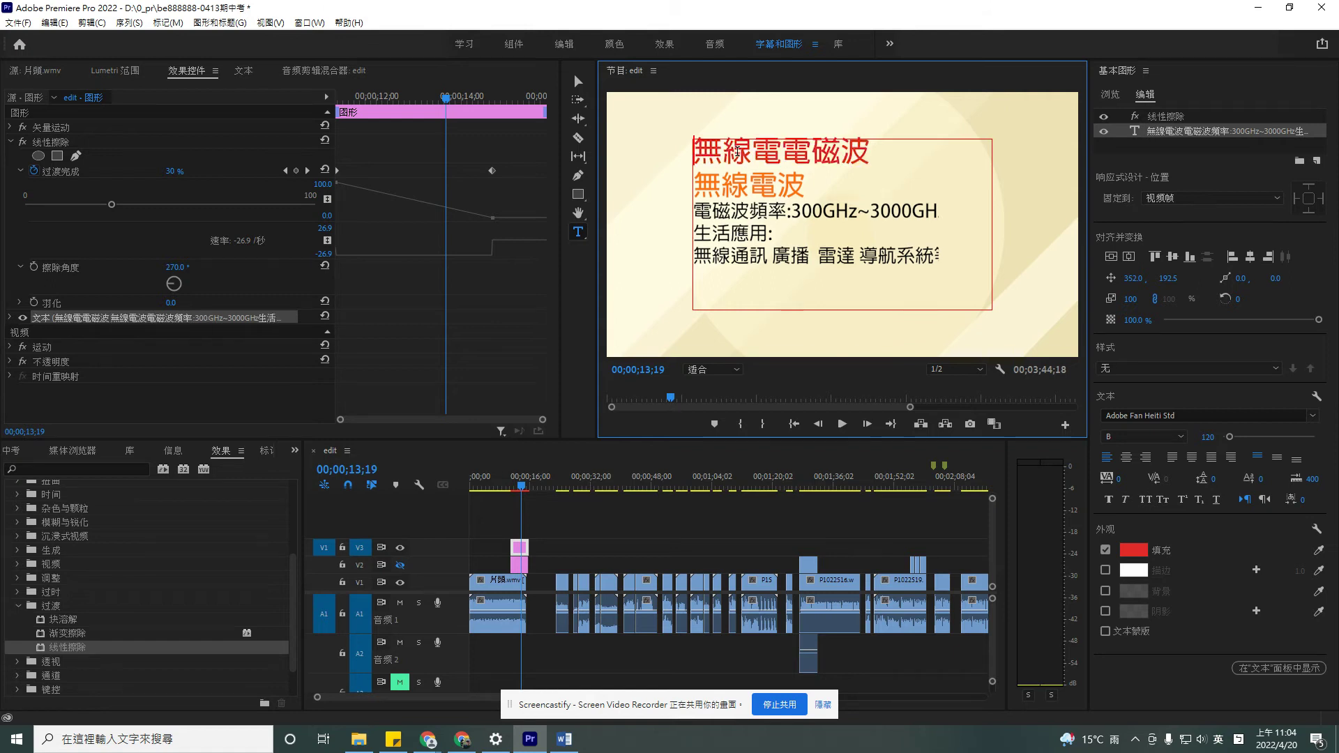
Place the text cursor at the end of the V3 title's first line and add a space after 無線電電磁波
key("Right")
key("Right")
key("Right")
key("Right")
key("Right")
key("Right")
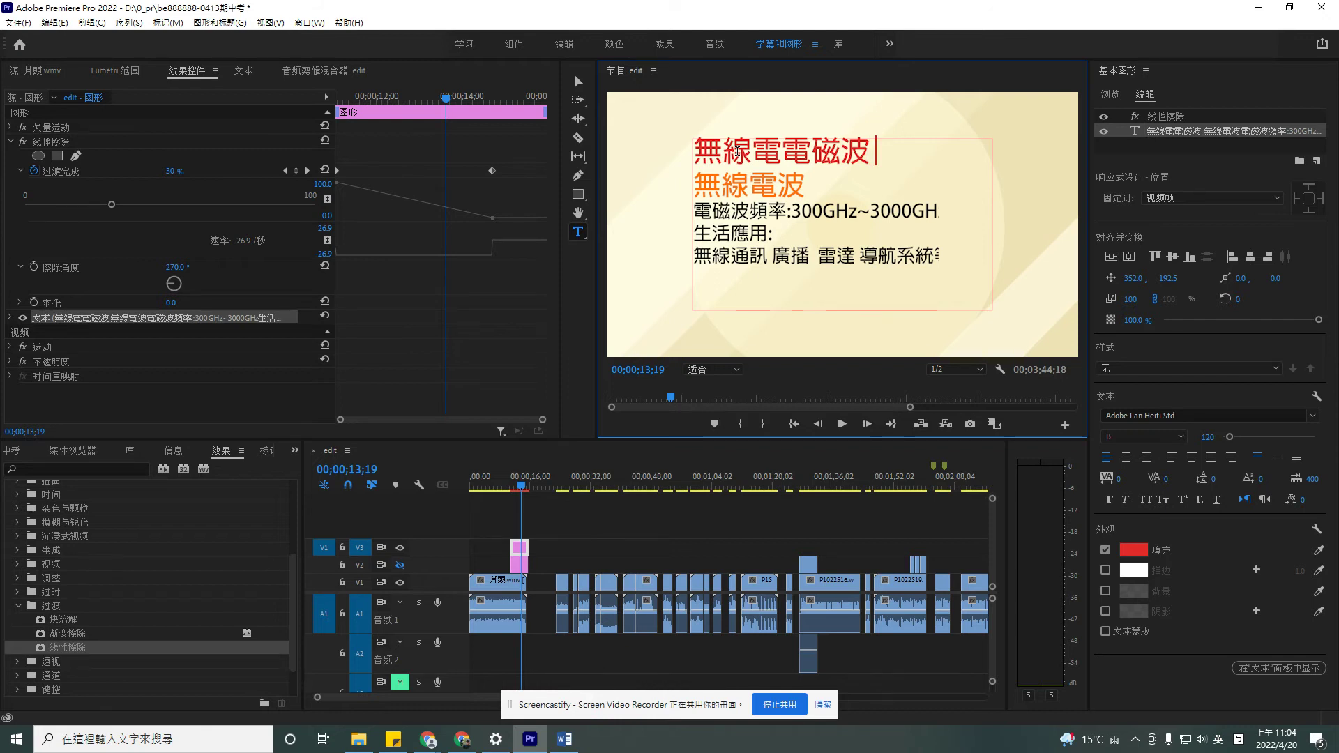
key("BackSpace")
key("BackSpace")
key("BackSpace")
key("BackSpace")
key("BackSpace")
key("BackSpace")
key("BackSpace")
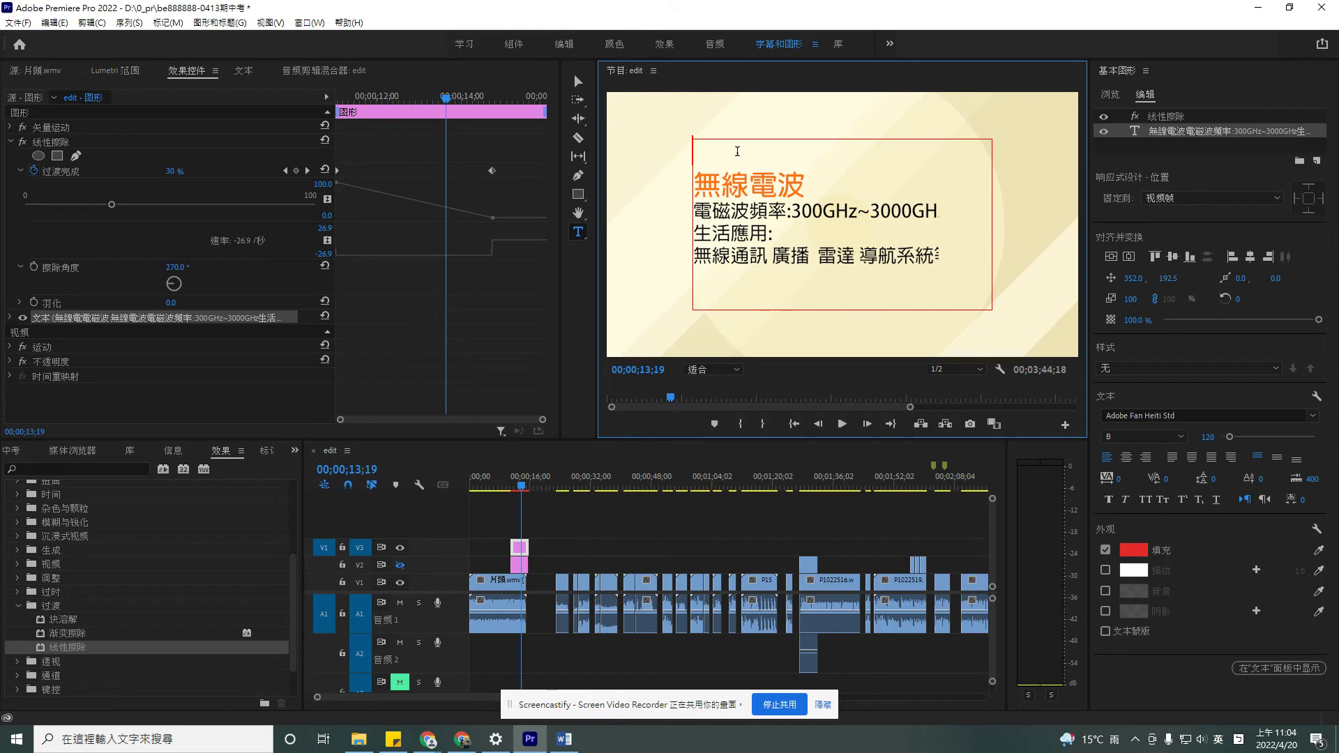
key("Down")
key("Down")
key("Delete")
key("Delete")
key("Delete")
key("Delete")
key("Delete")
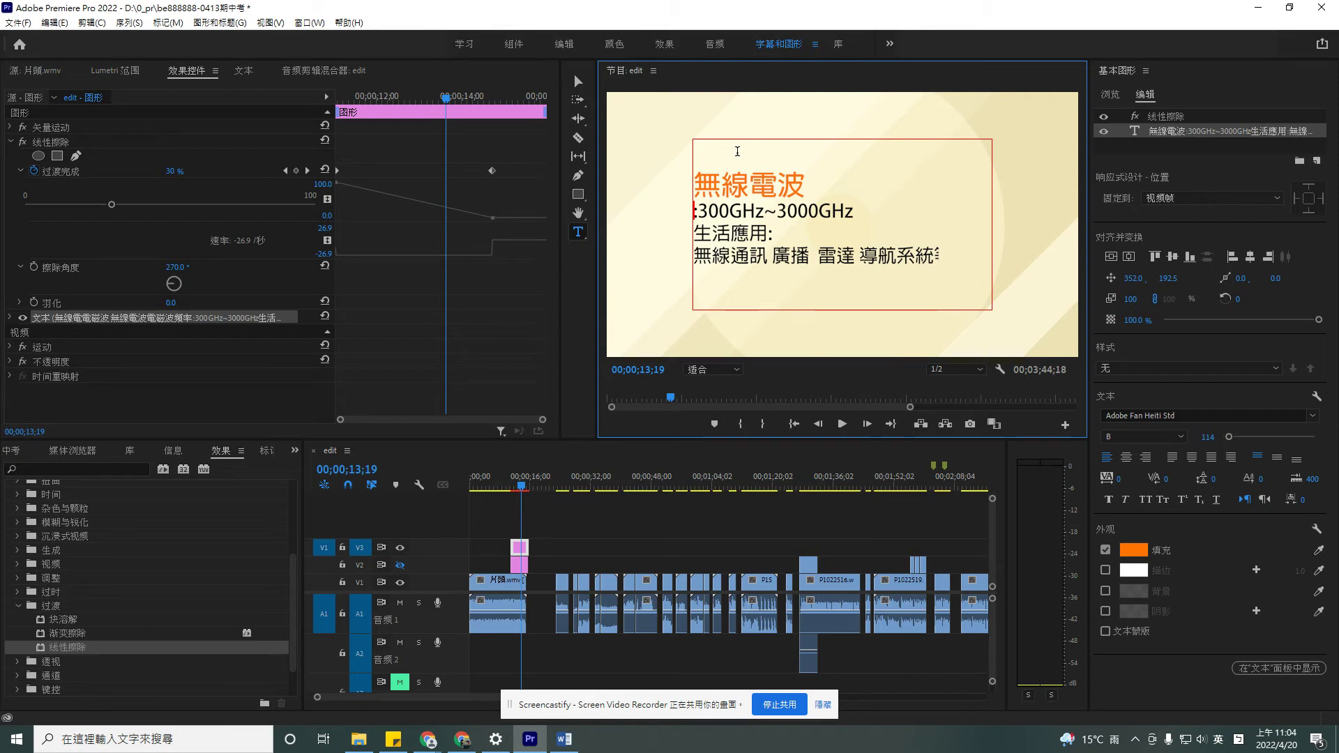
key("ctrl+z")
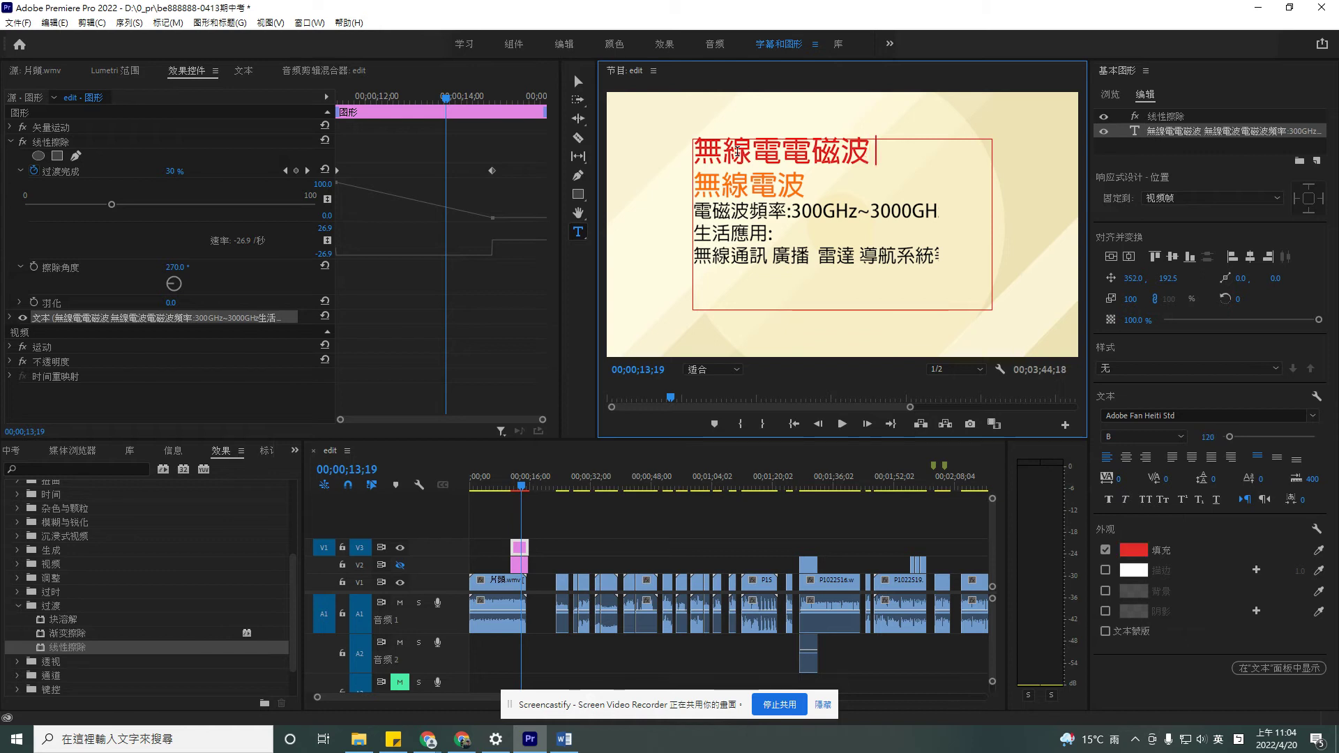
Delete 無線電電磁波 from the V3 title's first line, keeping the blank line above 無線電波
key("BackSpace")
key("BackSpace")
key("BackSpace")
key("BackSpace")
key("BackSpace")
key("BackSpace")
key("BackSpace")
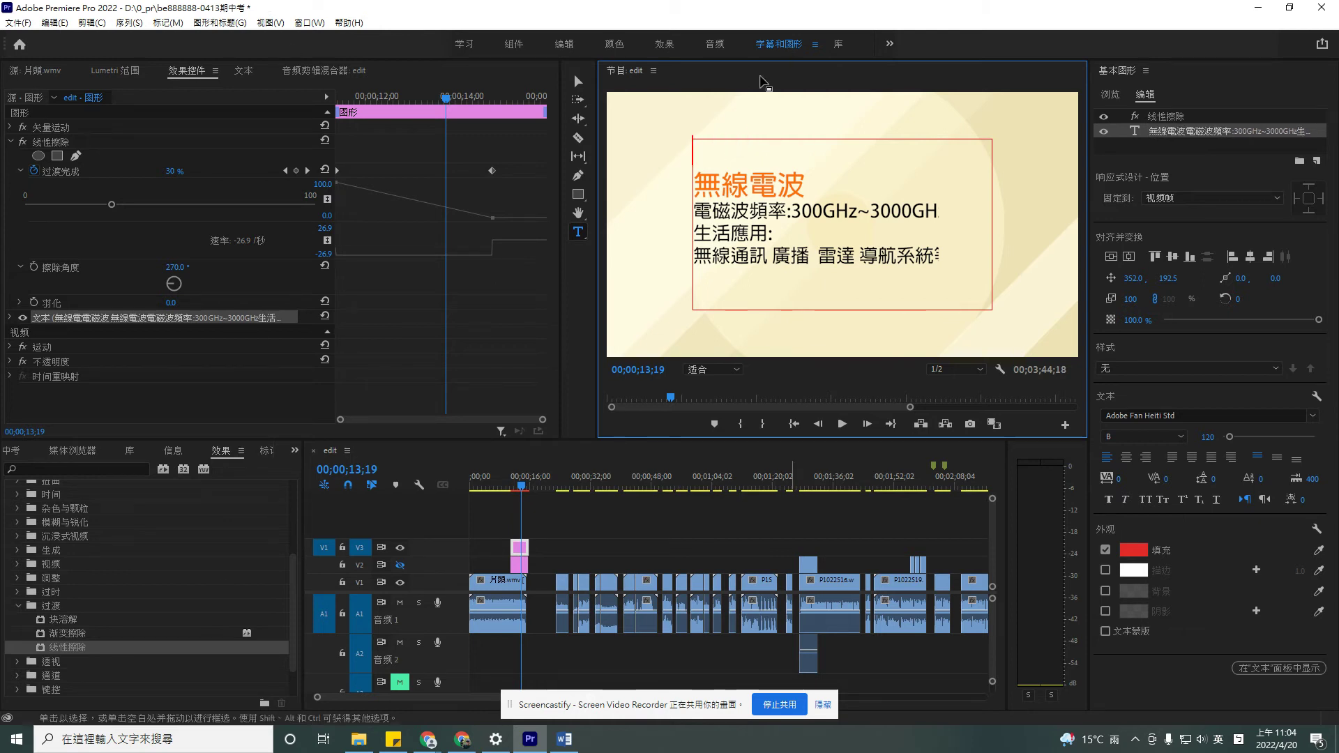
Copy the edited V3 text clip and return the playhead to its start at 00;00;11;01
left_click(523, 554)
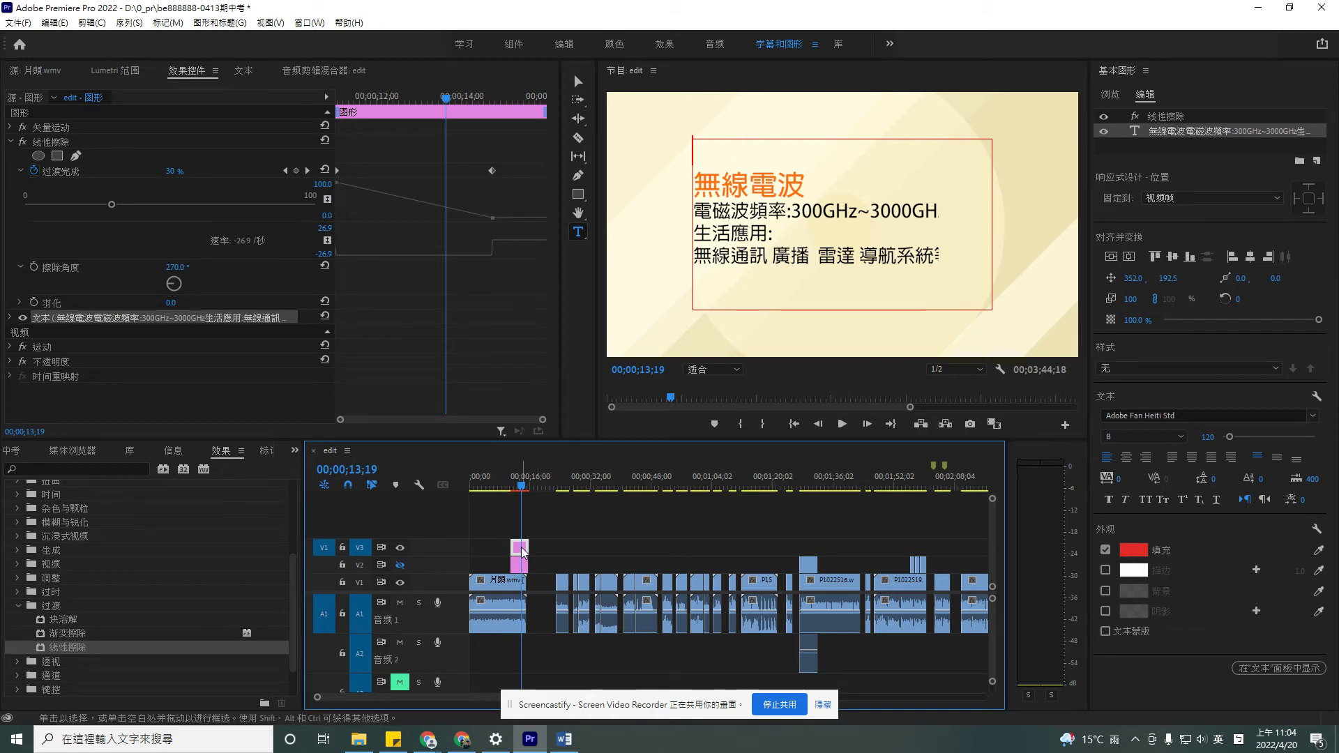
right_click(522, 551)
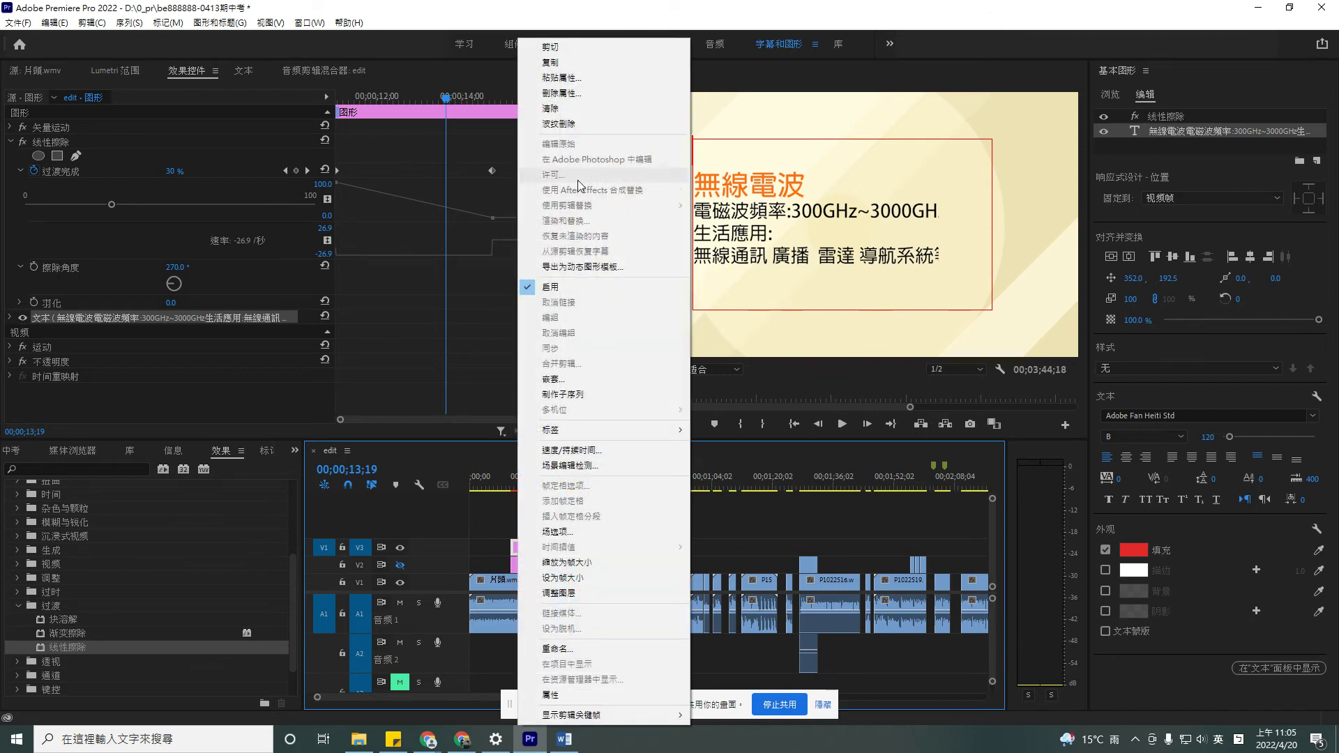
left_click(550, 62)
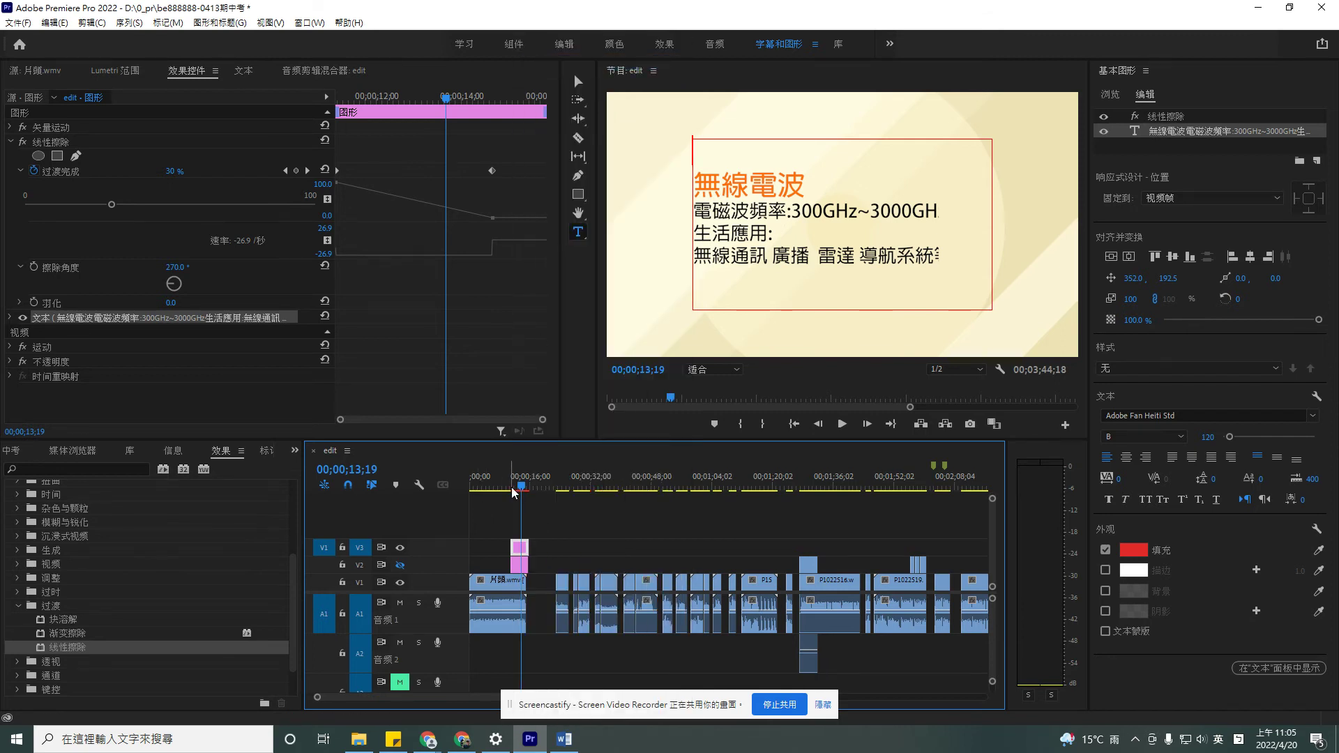
left_click(512, 486)
left_click_drag(512, 485, 513, 496)
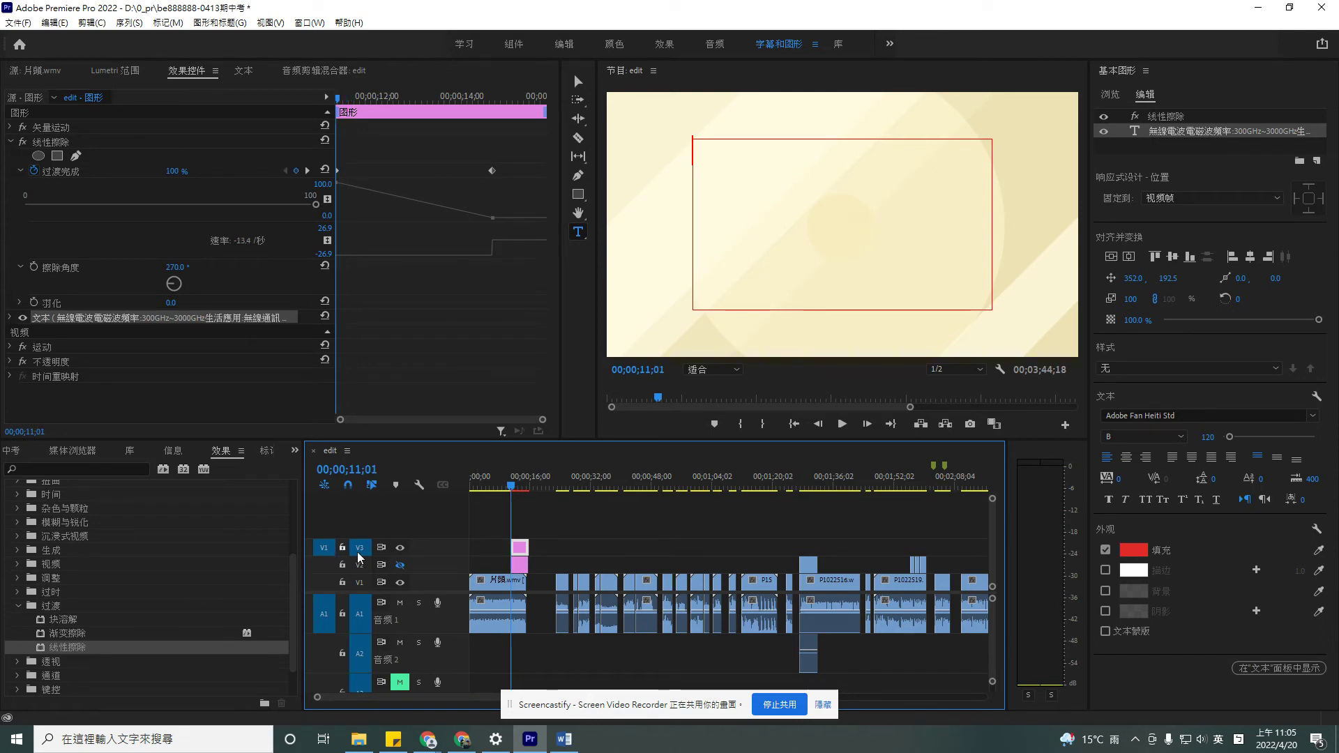
Add 3 video tracks after video 3
right_click(433, 550)
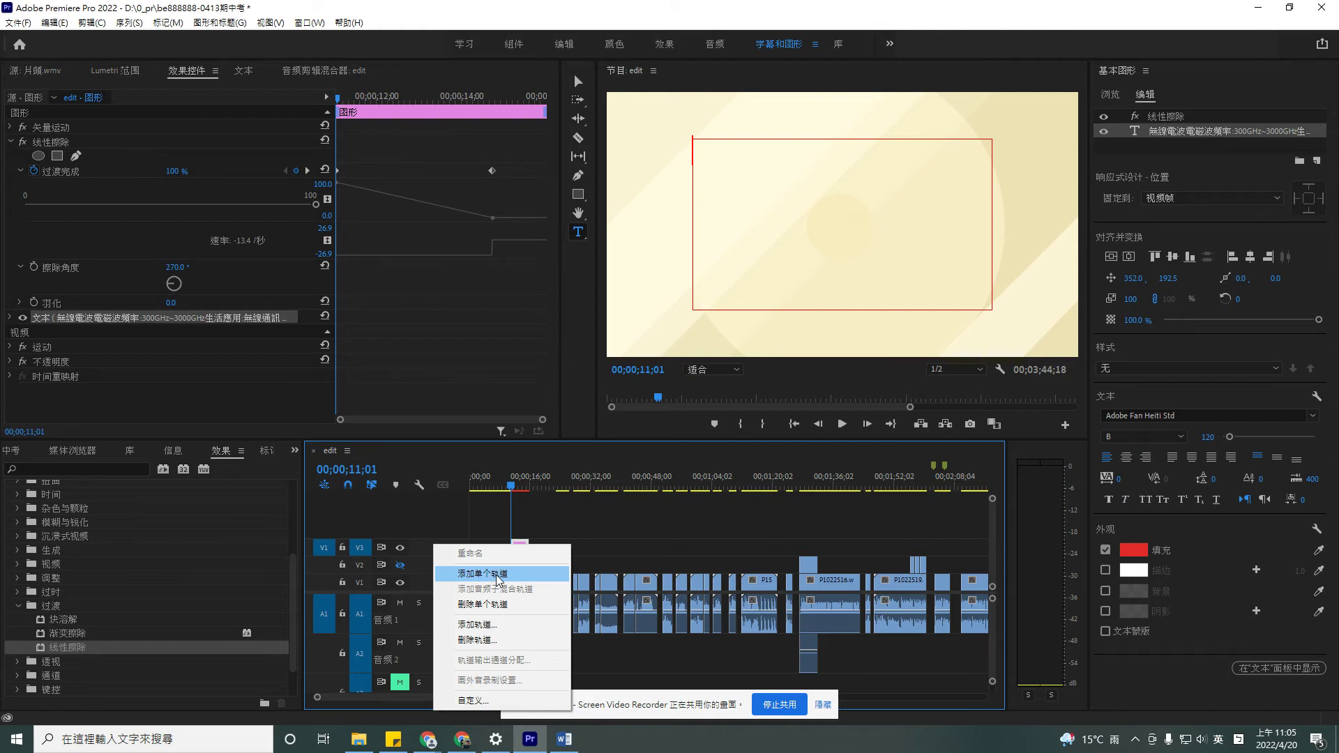
left_click(488, 625)
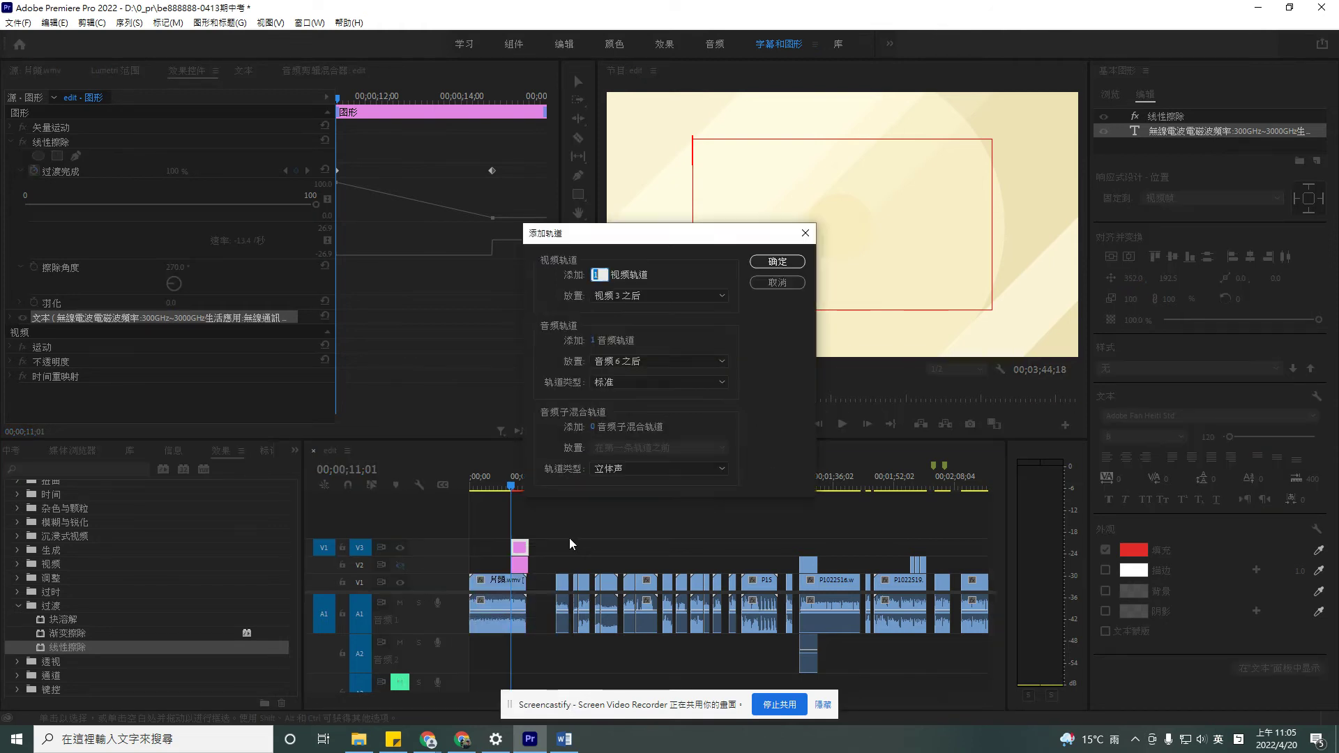
type("3")
left_click(771, 265)
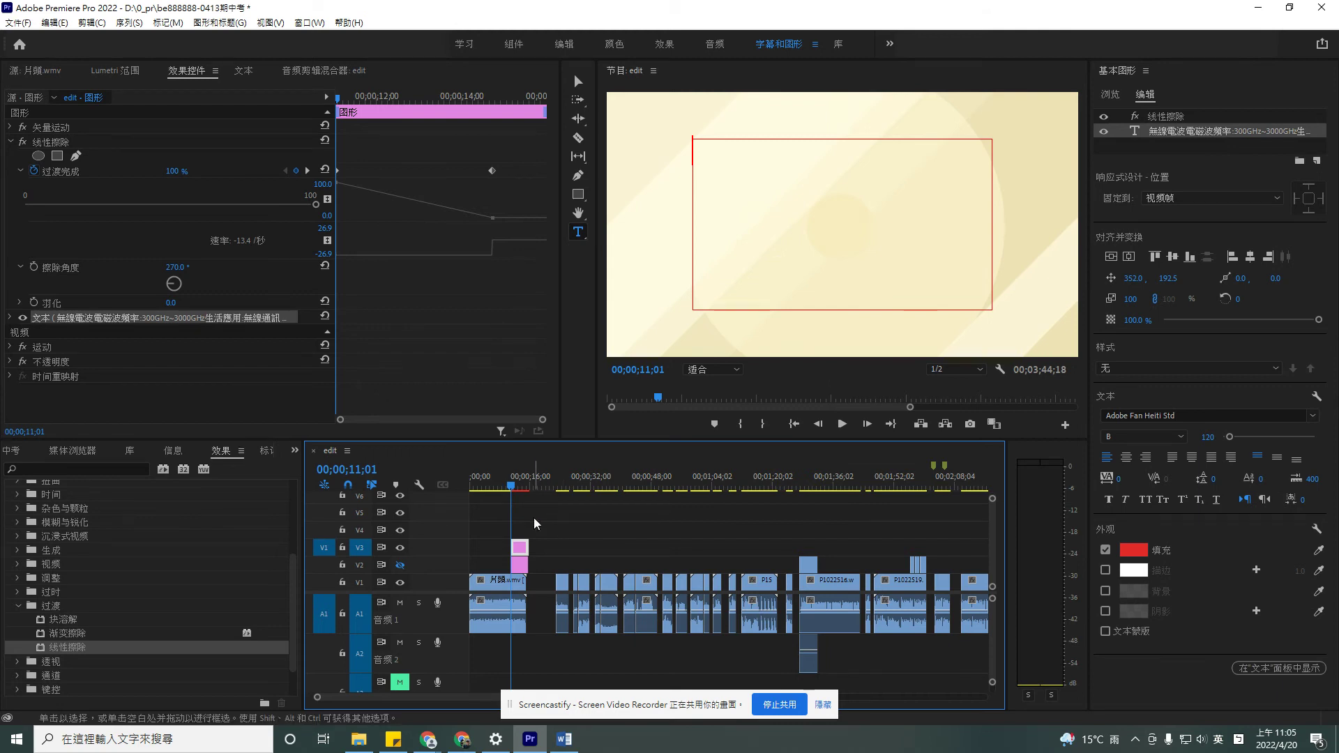
Paste the copied text clip onto V4 at 00;00;11;01 and set the playhead back to 00;00;10;15
left_click_drag(325, 550, 328, 531)
left_click(360, 549)
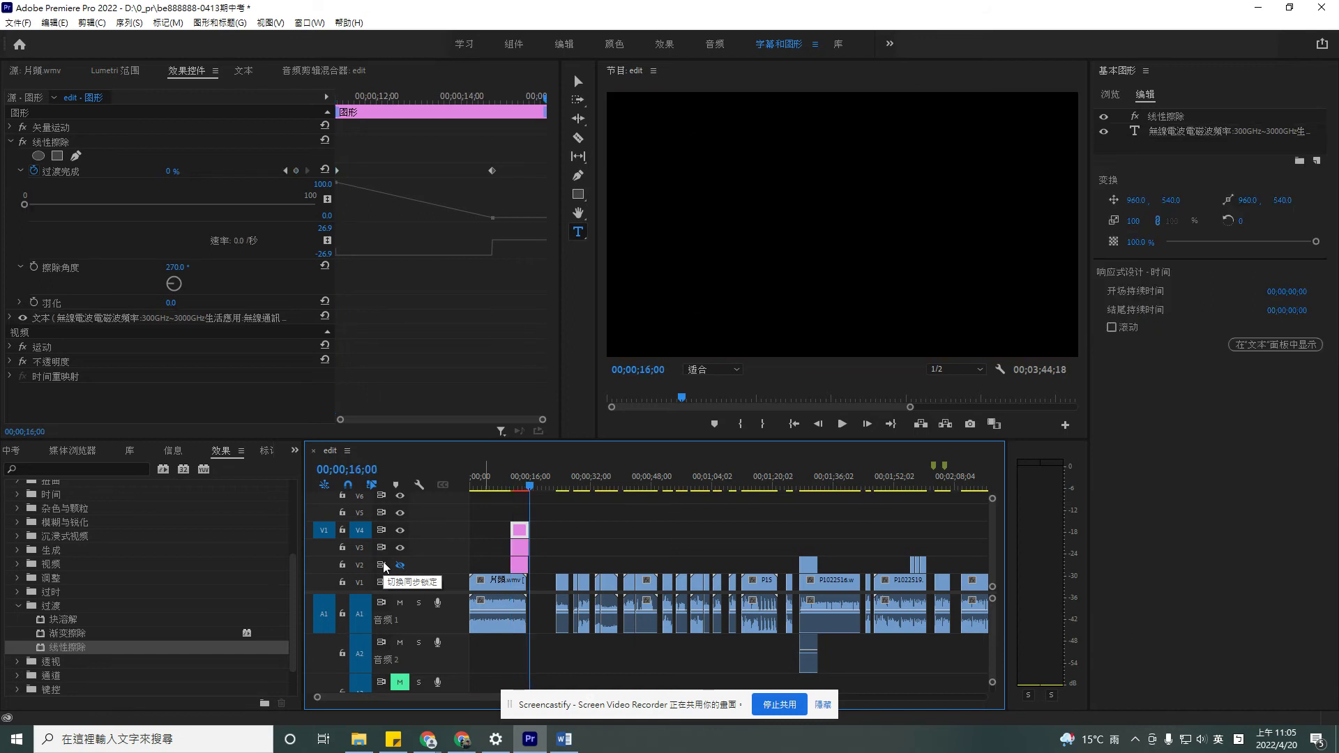
left_click(511, 482)
Target V5 instead of V4 and paste the copied text clip there at 00;00;10;15
left_click(359, 511)
left_click_drag(322, 530, 325, 513)
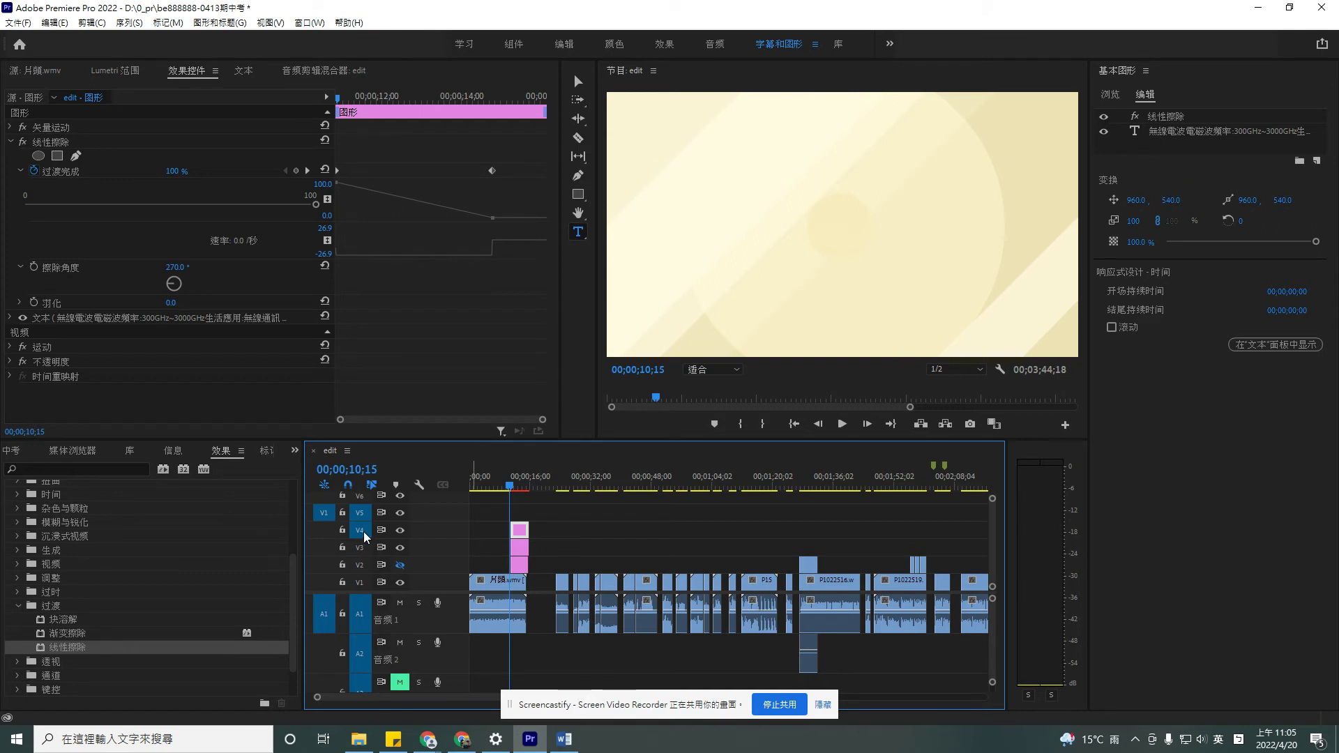
left_click(360, 496)
left_click(360, 530)
key("ctrl+v")
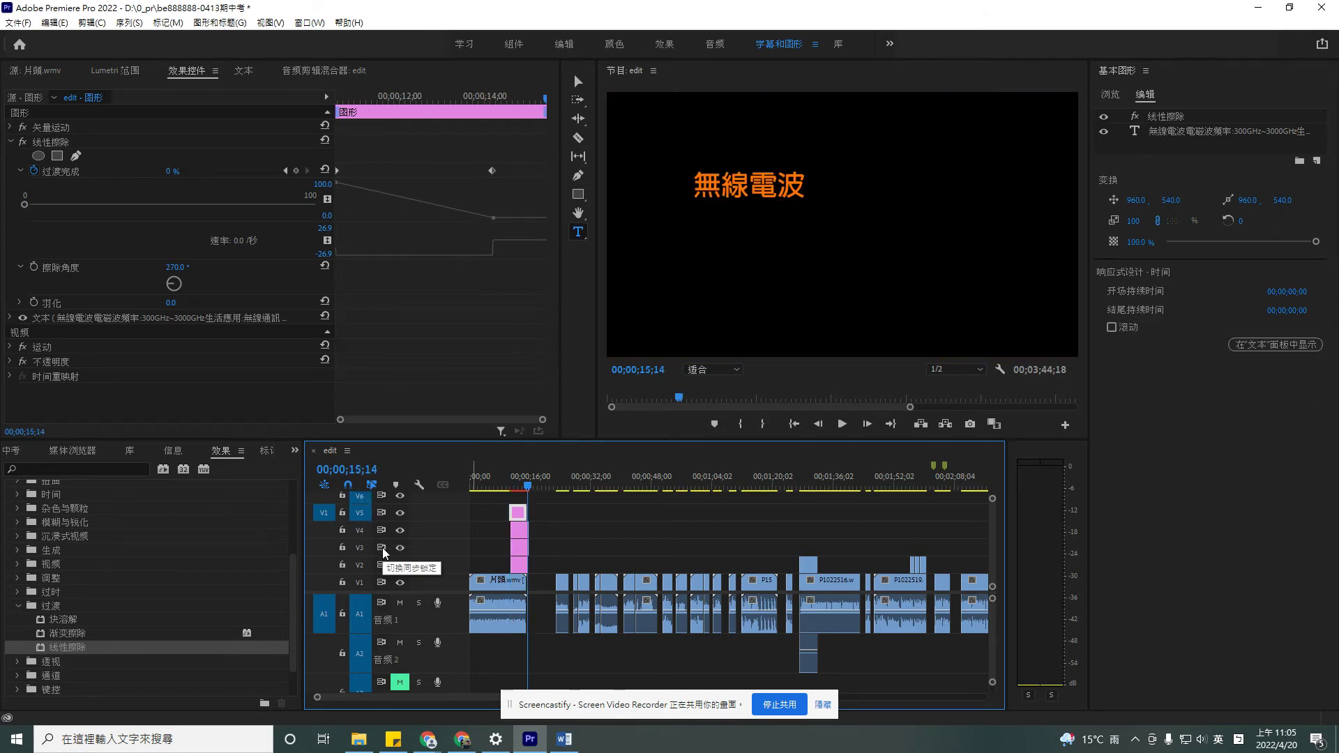
left_click(399, 565)
Move the playhead to 00;00;10;26 and undo the stray second paste on V5
left_click(512, 481)
key("Left")
key("Left")
key("Left")
key("Left")
key("Left")
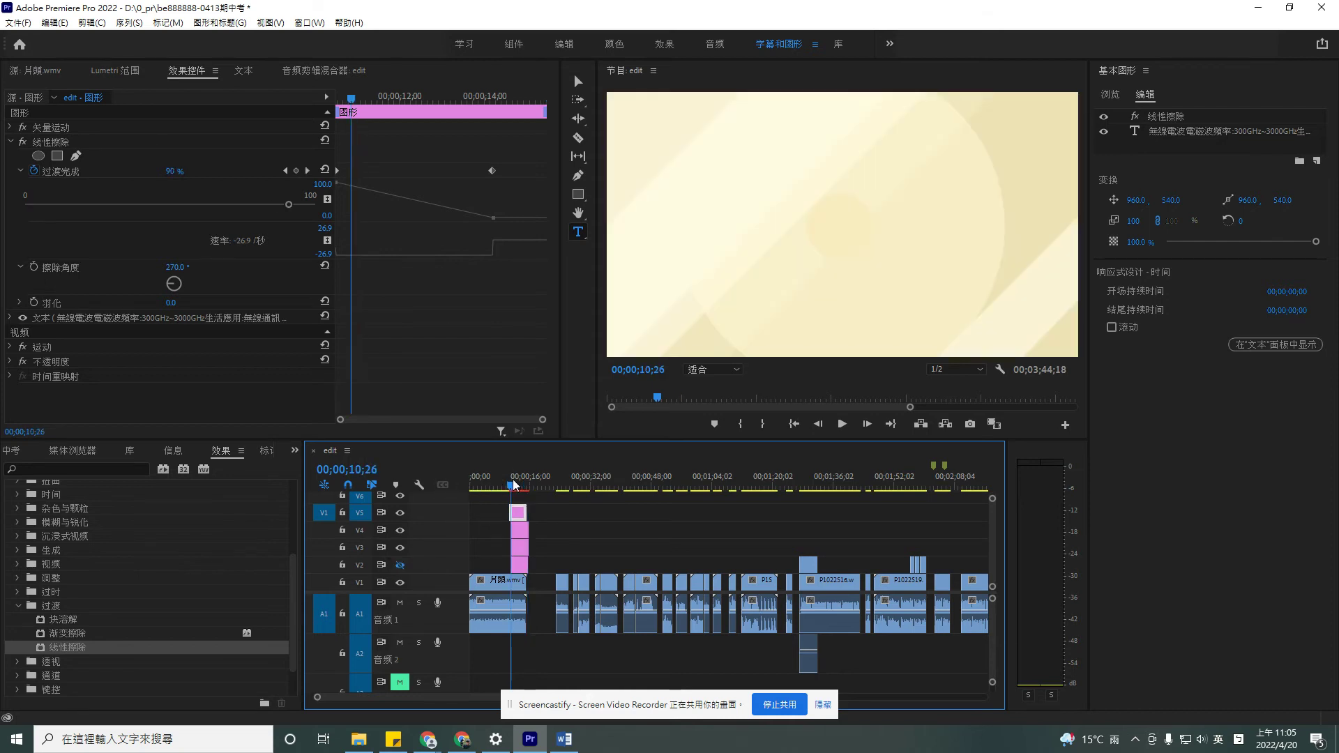
key("Down")
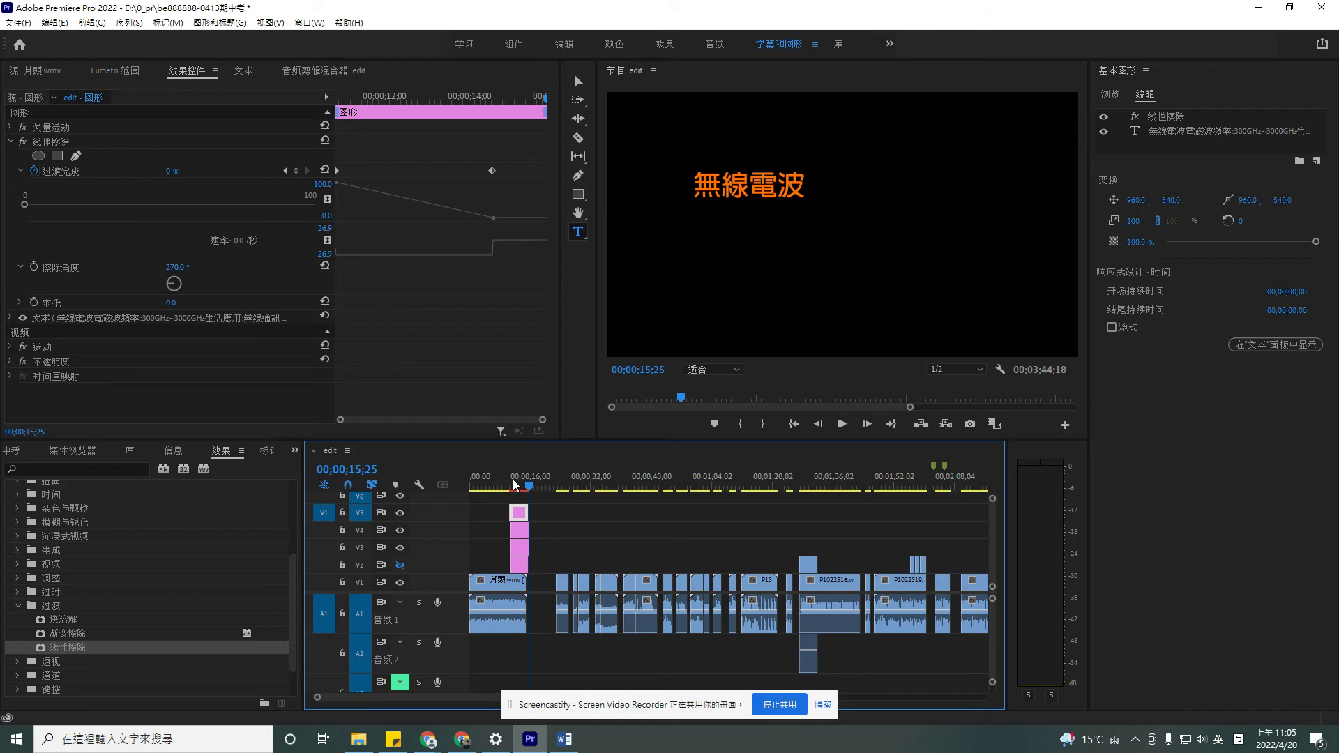
key("Up")
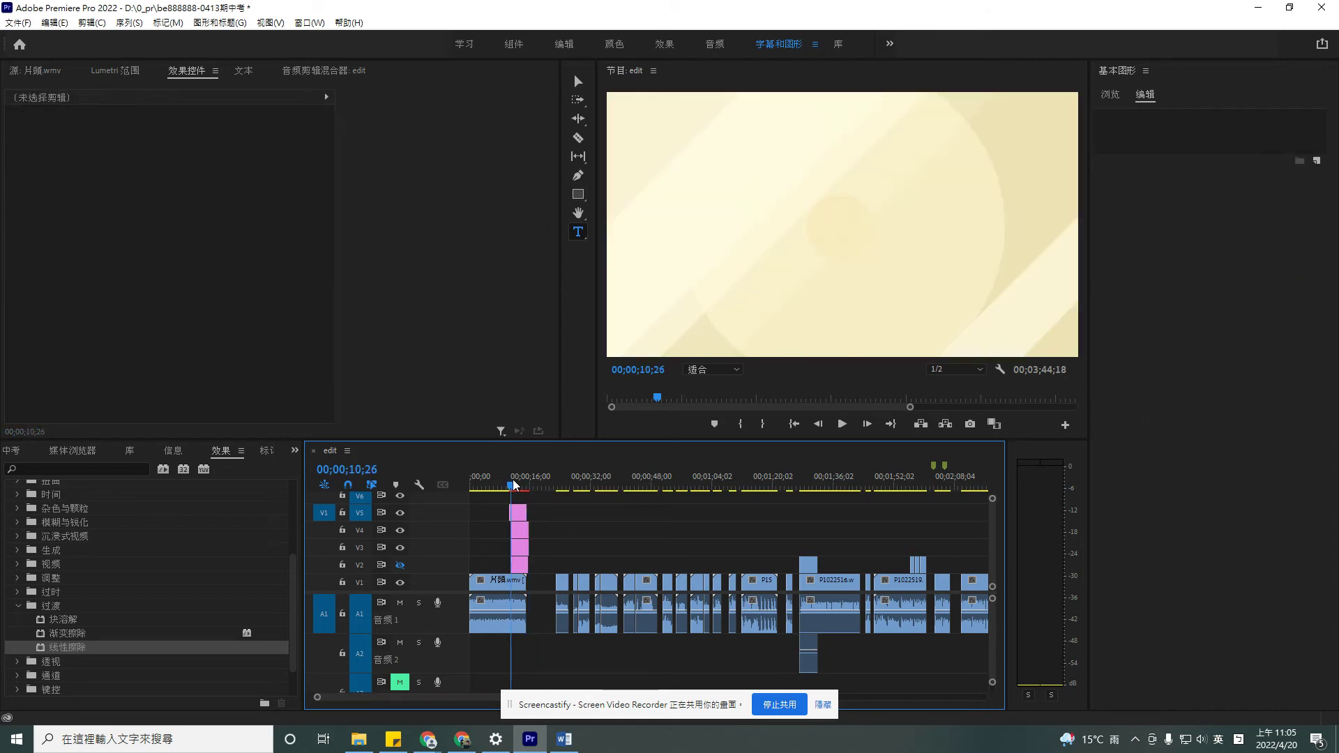
Target V6 instead of V5 and paste the copied text clip there at 00;00;10;26, undoing the repeated paste on V5
left_click(324, 496)
key("v")
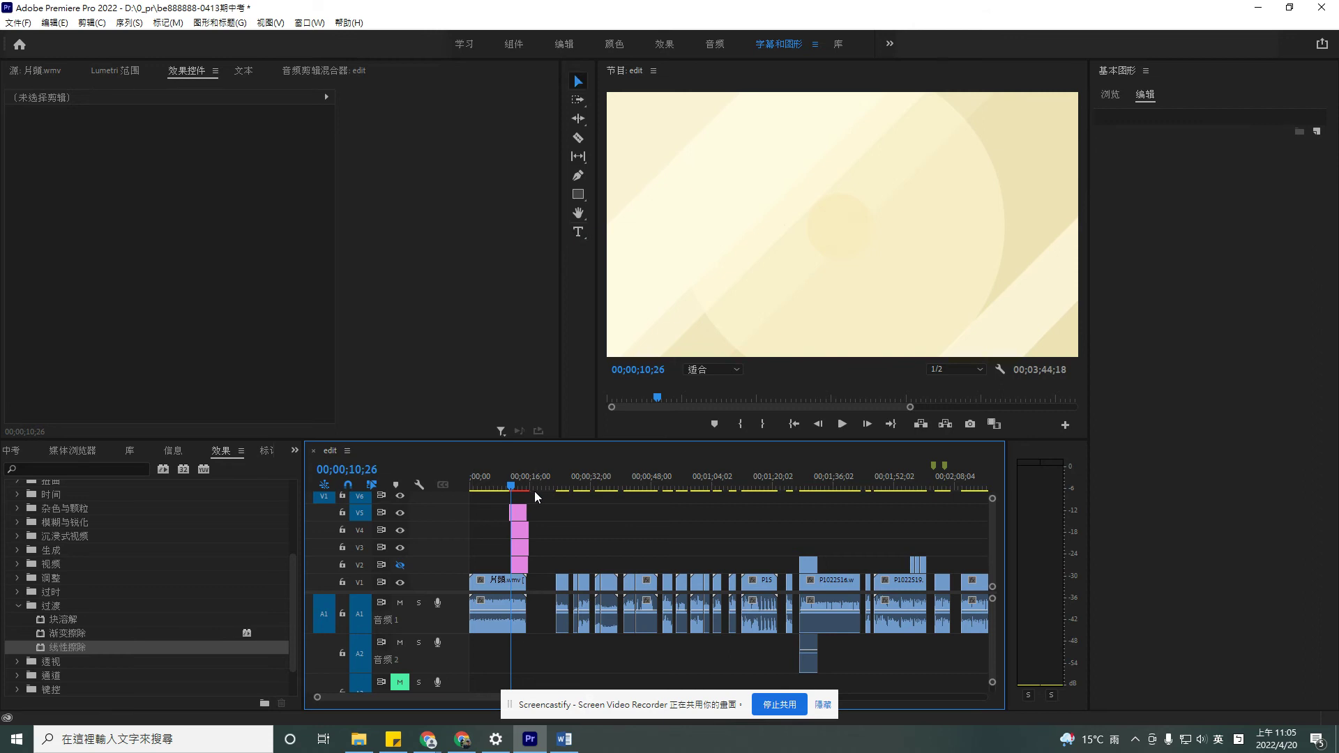
left_click(529, 492)
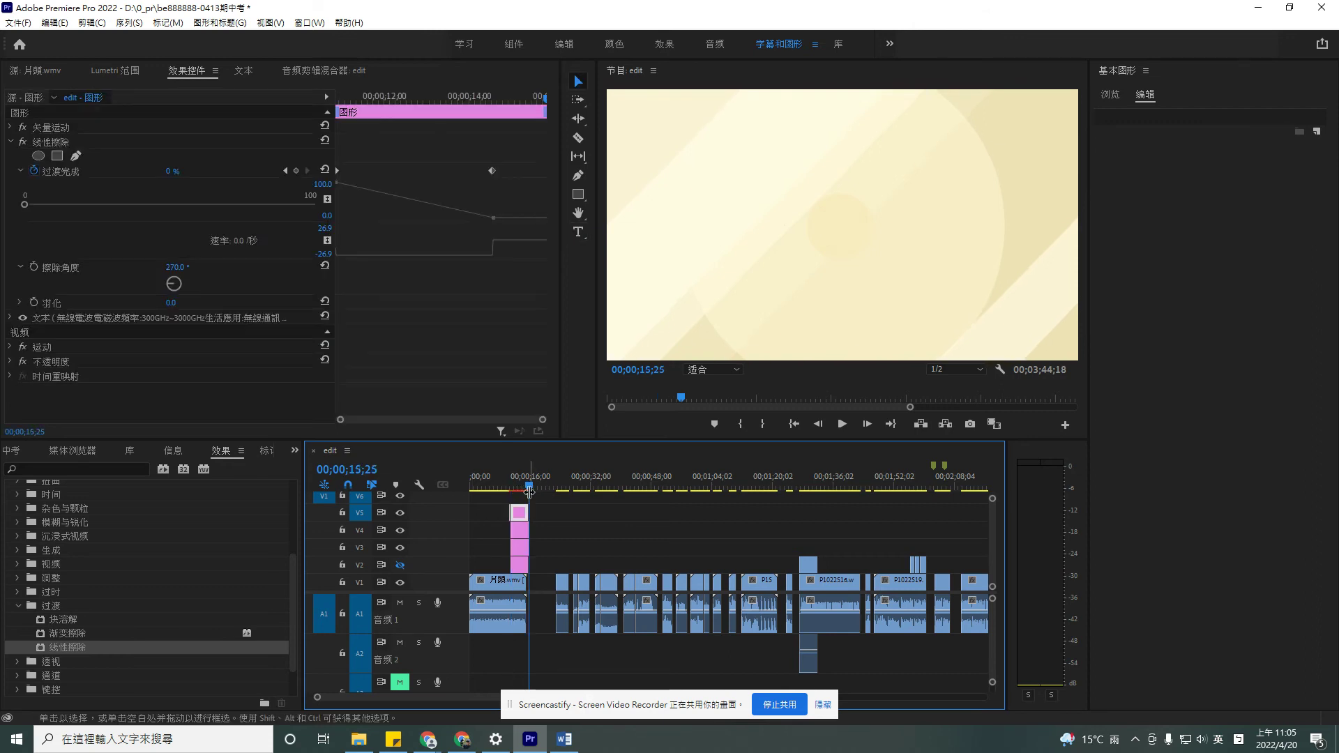
left_click_drag(529, 491, 510, 490)
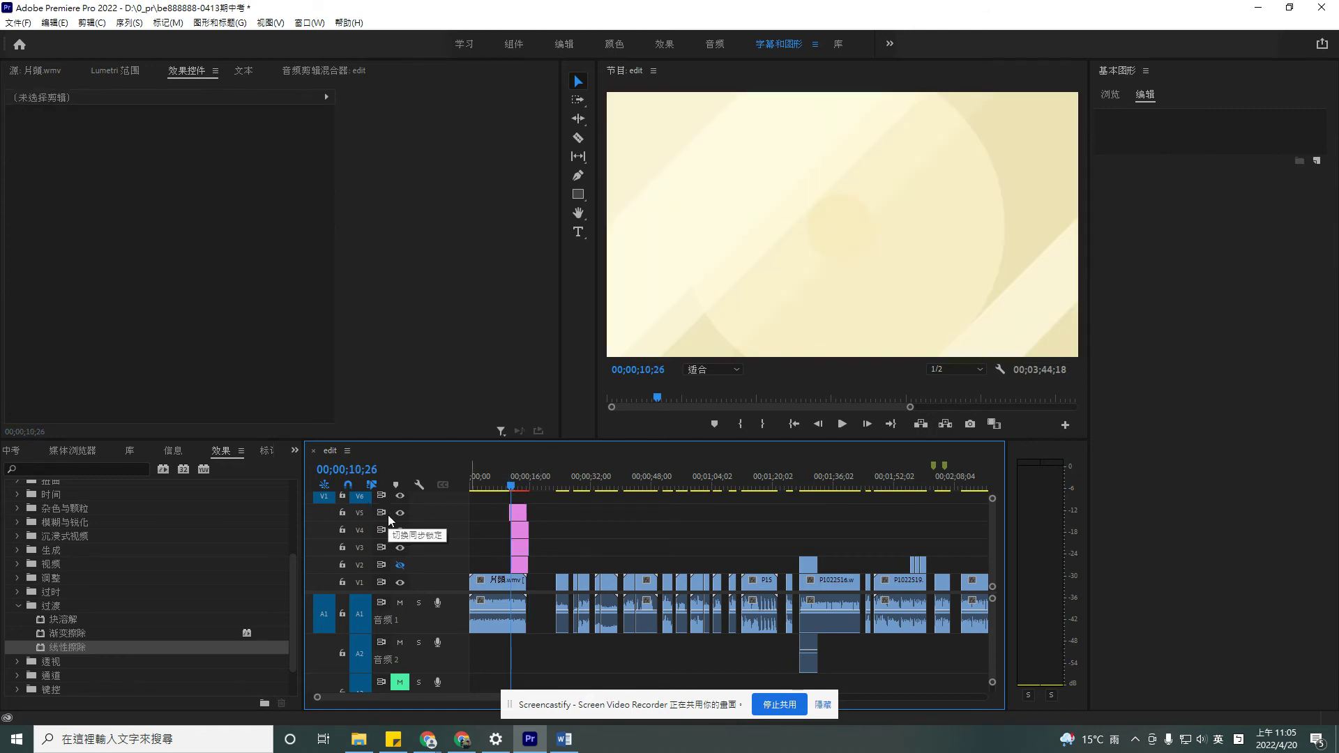
key("Down")
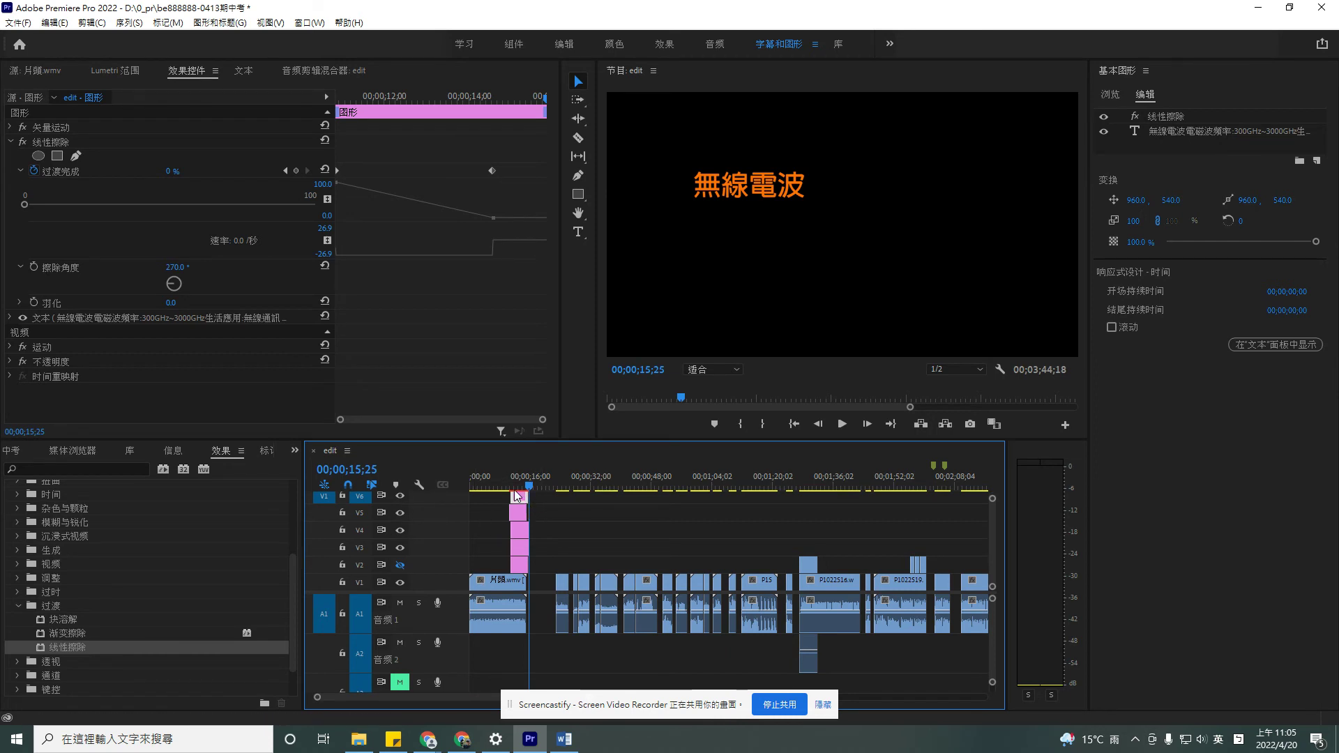
Turn off track output for V6, V5 and V4
left_click(400, 495)
left_click(399, 512)
left_click(400, 530)
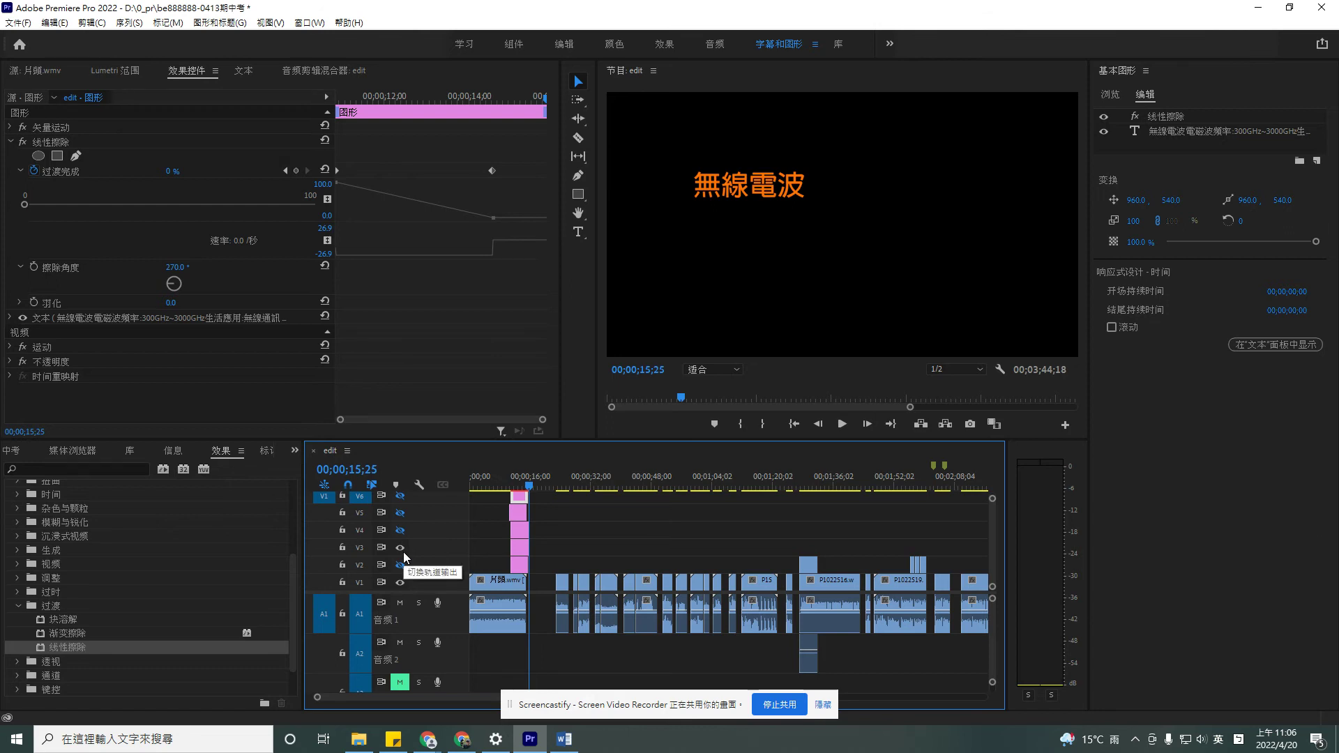
Toggle V3's track output off and back on, select its text at 00;00;12;16, and play a short stretch of the wipe
left_click(400, 549)
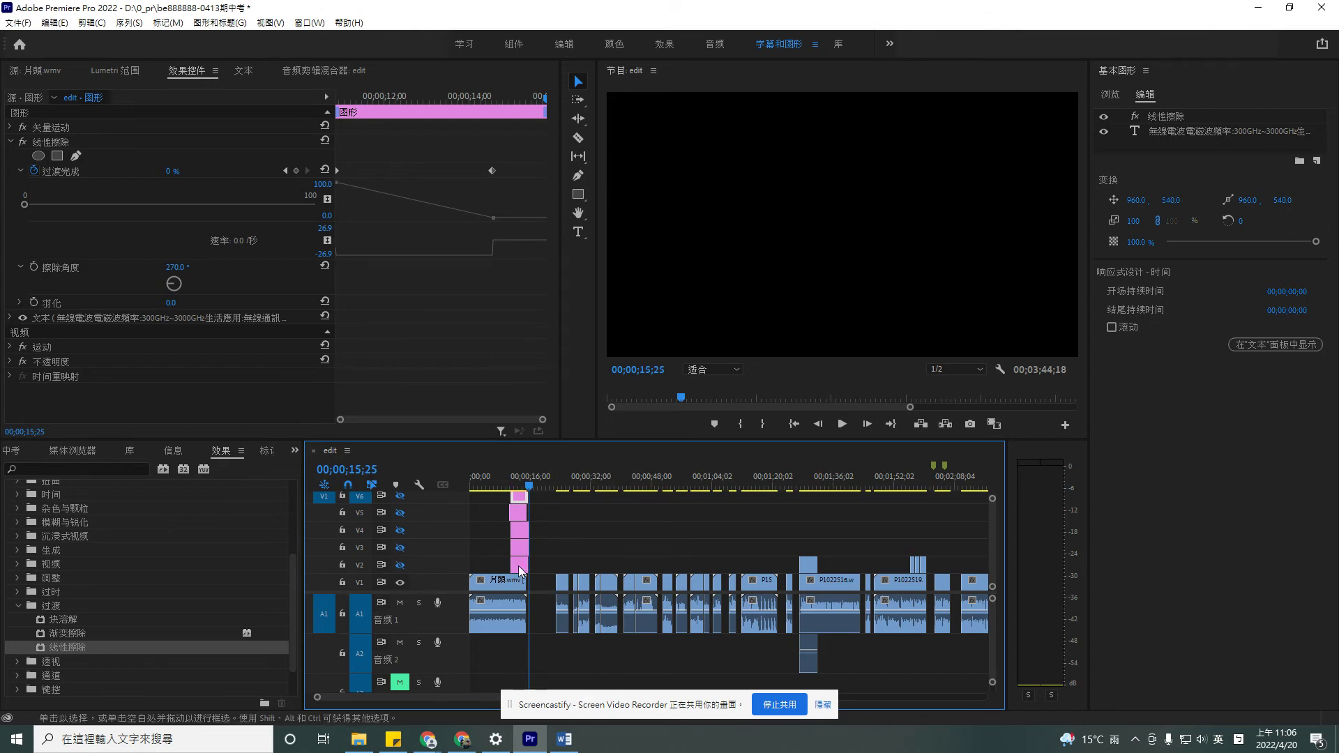
left_click(401, 547)
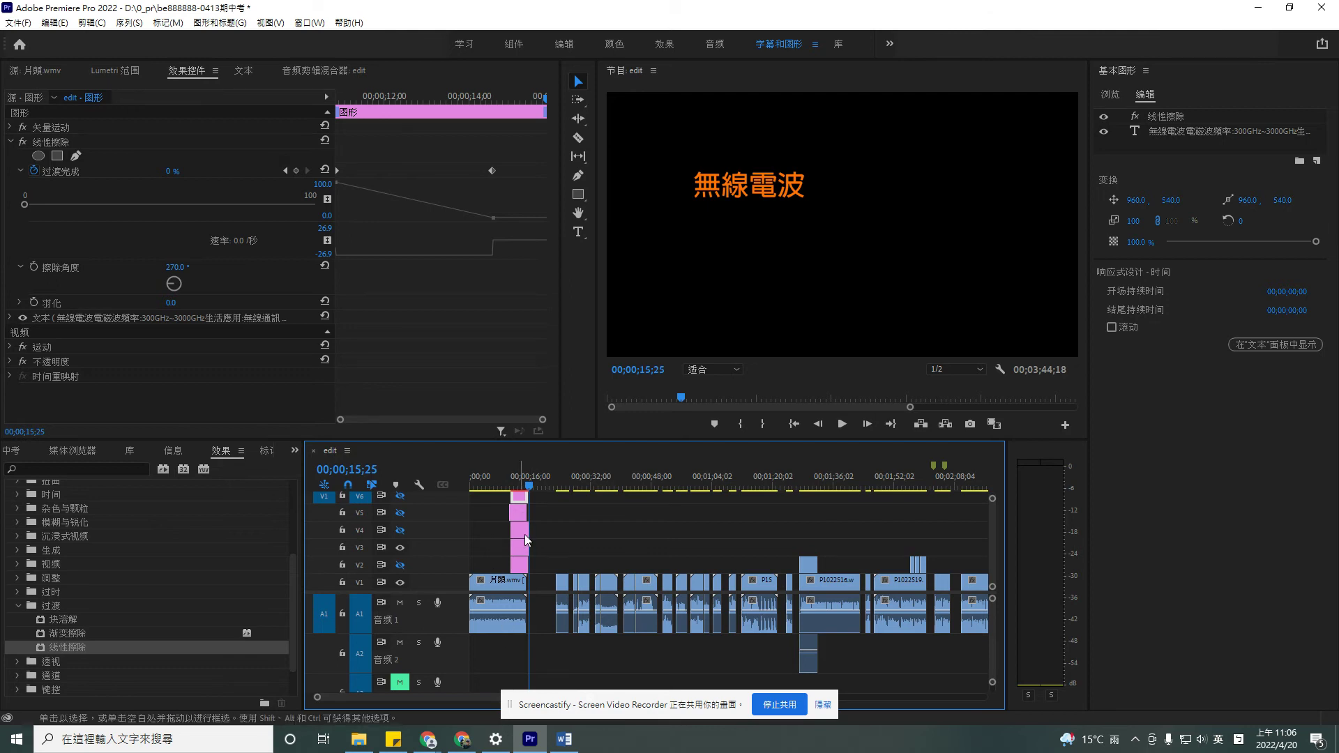
left_click(519, 479)
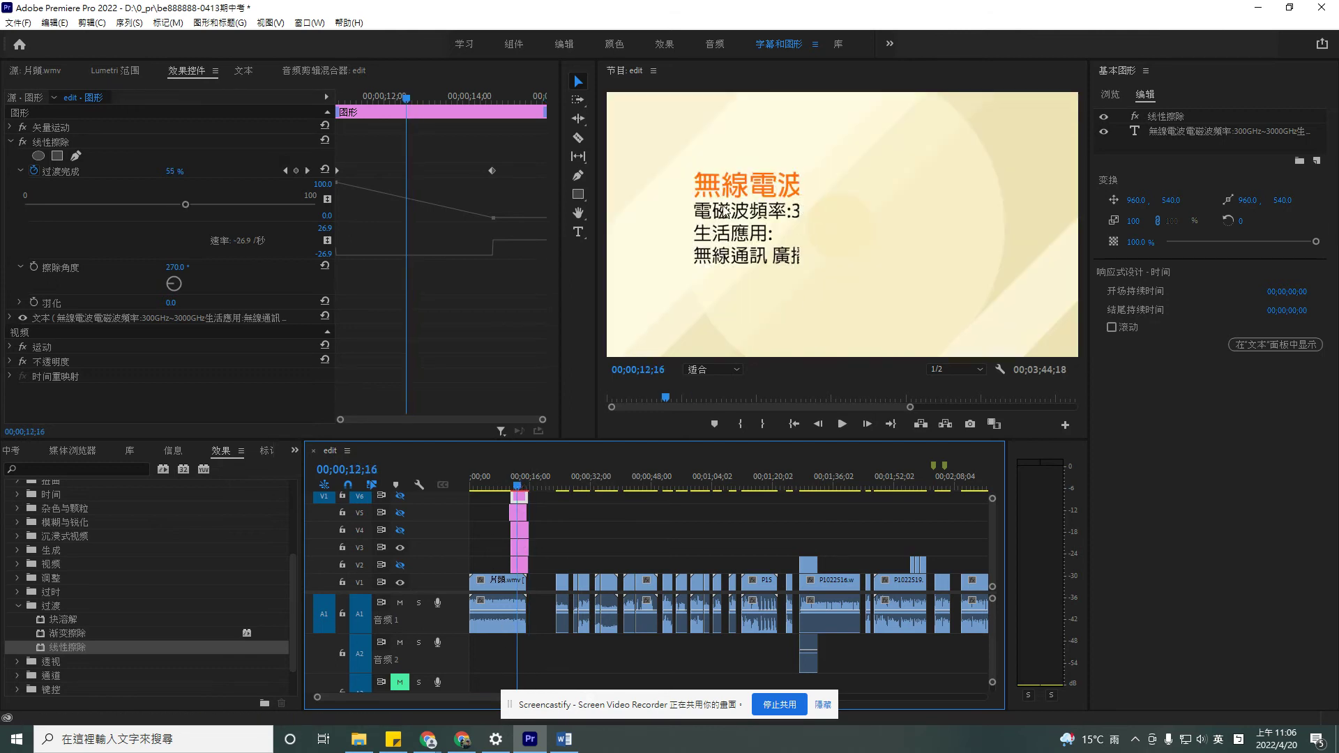
left_click(725, 213)
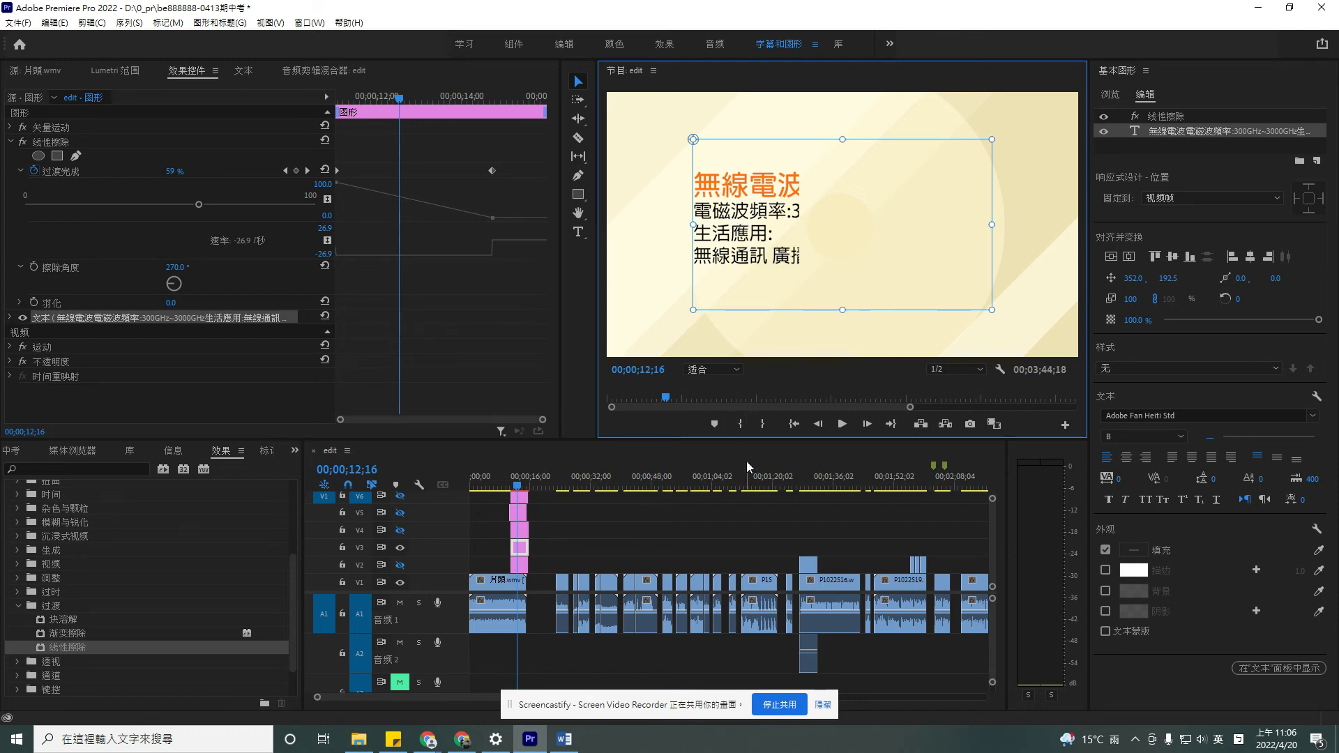
key("space")
key("space")
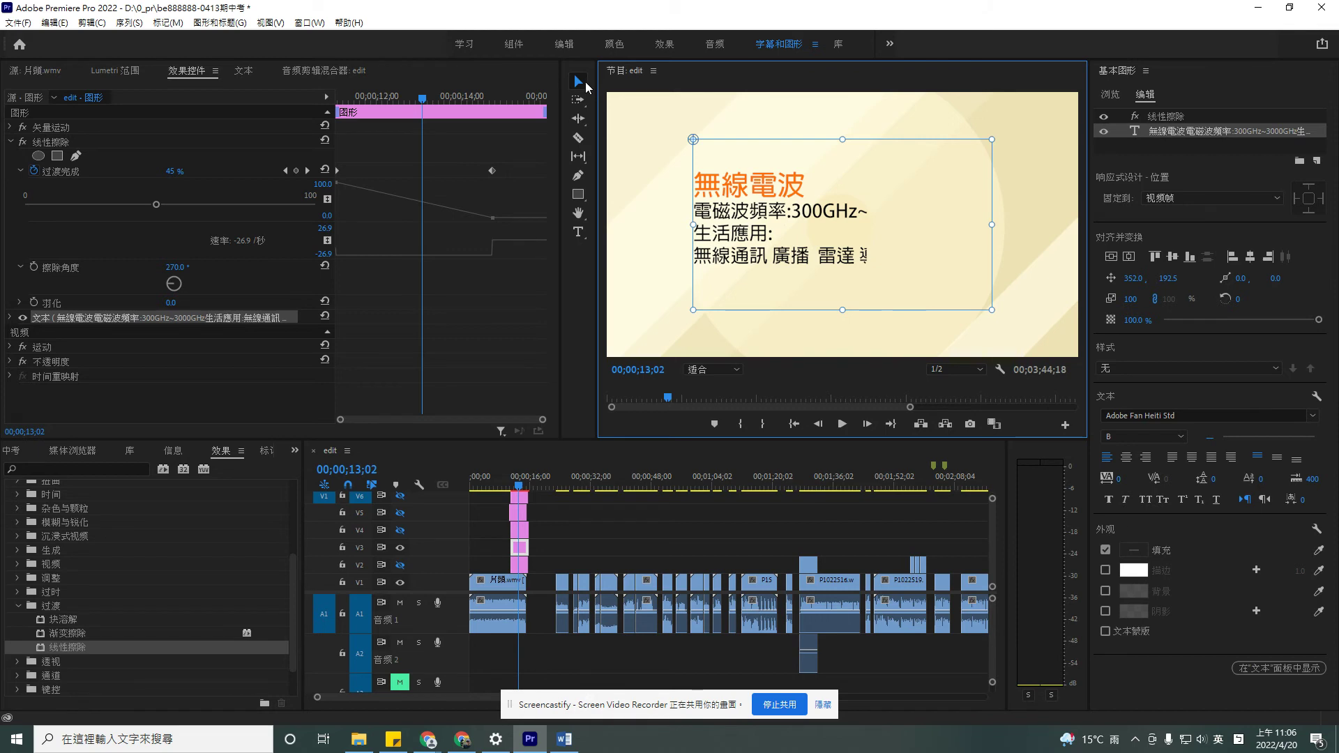
Delete all the text lines below 無線電波 in the V3 text clip
double_click(735, 238)
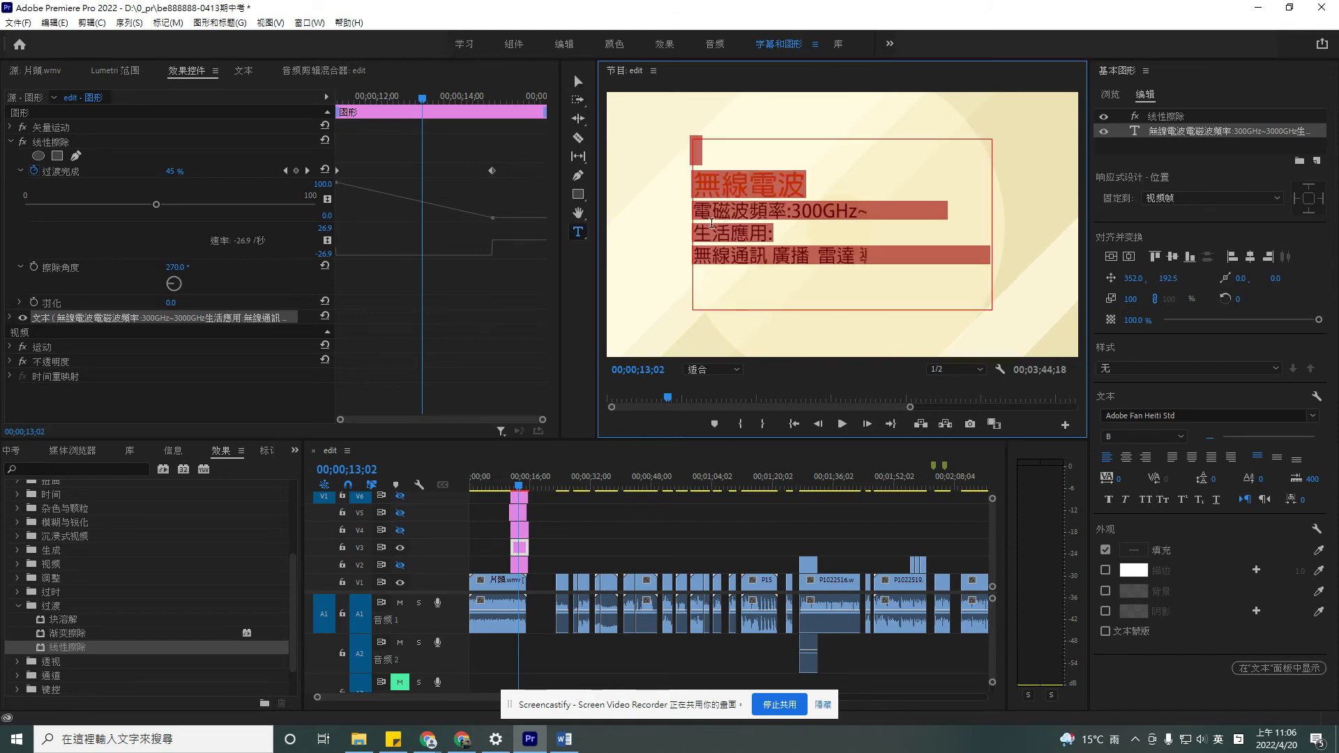
left_click(713, 225)
key("BackSpace")
key("Delete")
key("Delete")
key("Delete")
key("Delete")
key("Delete")
key("Delete")
key("Delete")
key("Delete")
key("Delete")
key("Delete")
key("Delete")
key("Delete")
key("Delete")
key("Delete")
key("Delete")
key("Delete")
key("Delete")
key("Delete")
key("Delete")
key("Delete")
key("Delete")
key("Delete")
key("Delete")
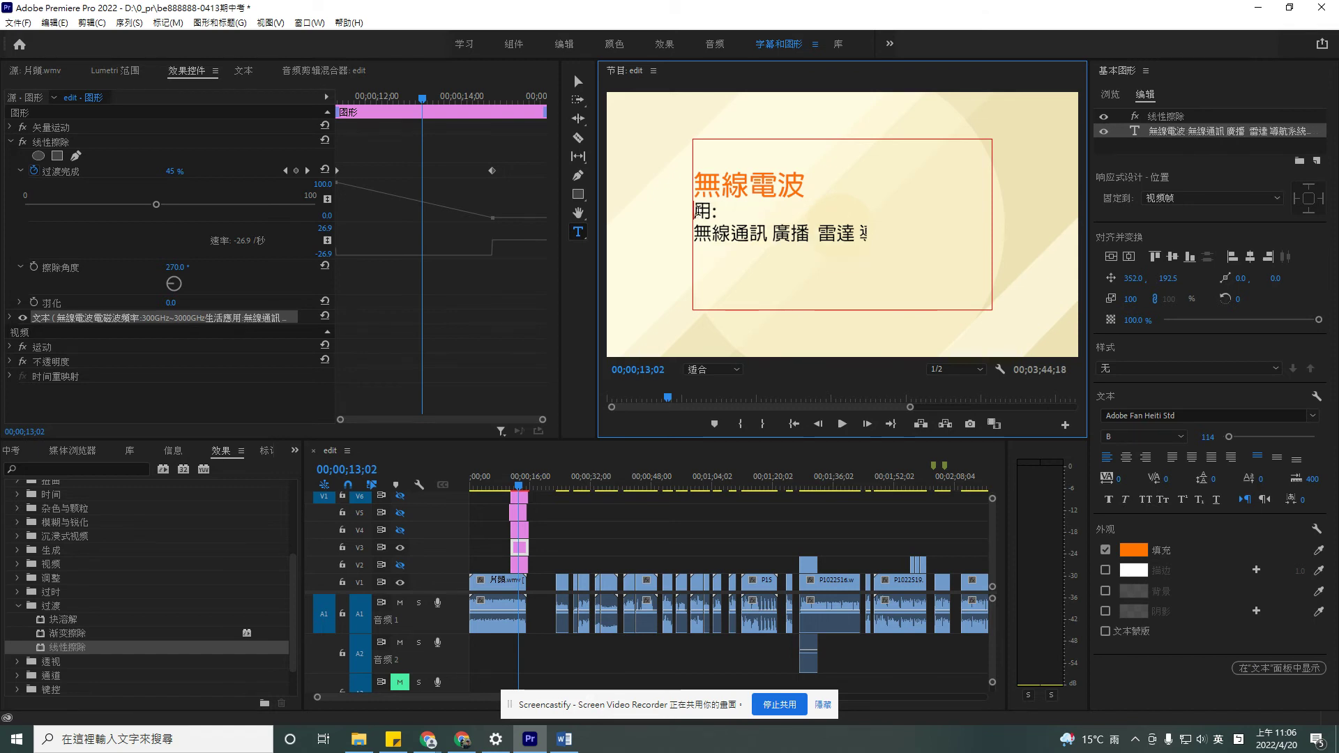
key("Delete")
key("Delete")
key("Delete")
key("Delete")
key("Delete")
key("Delete")
key("Delete")
key("Delete")
key("Delete")
key("Delete")
key("Delete")
key("Delete")
key("Delete")
key("Delete")
key("Delete")
key("Delete")
key("Delete")
key("Delete")
key("Delete")
key("Delete")
key("Delete")
key("Delete")
key("Delete")
key("Delete")
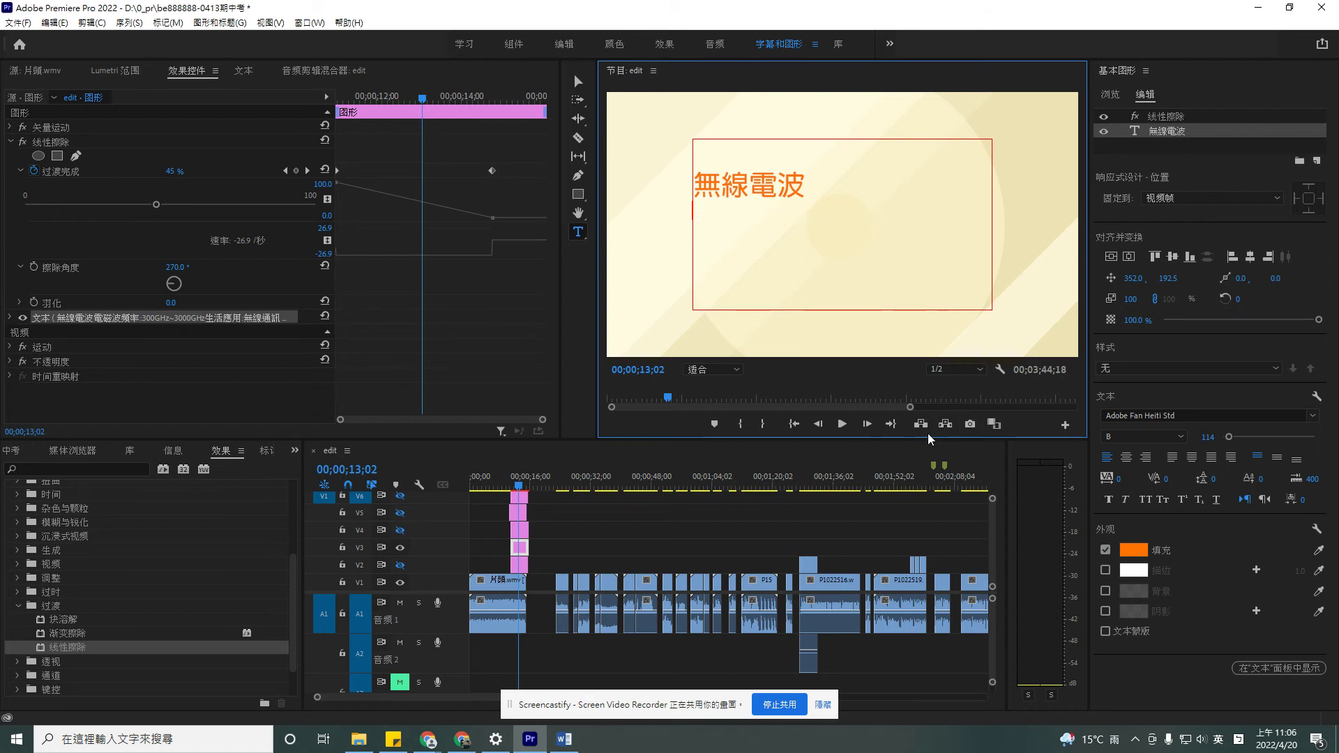
Play the sequence from 00;00;09;01 to check the 無線電波 line's wipe on V3
left_click(504, 481)
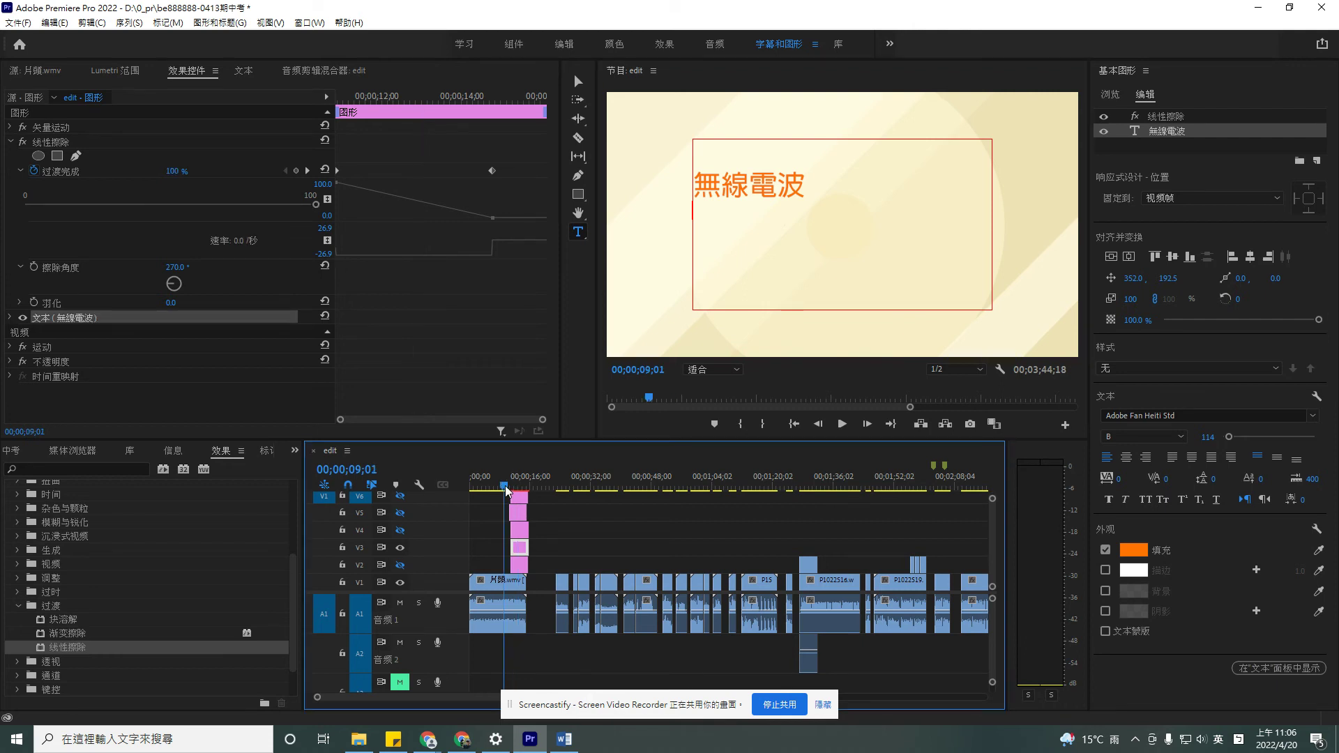
left_click(842, 427)
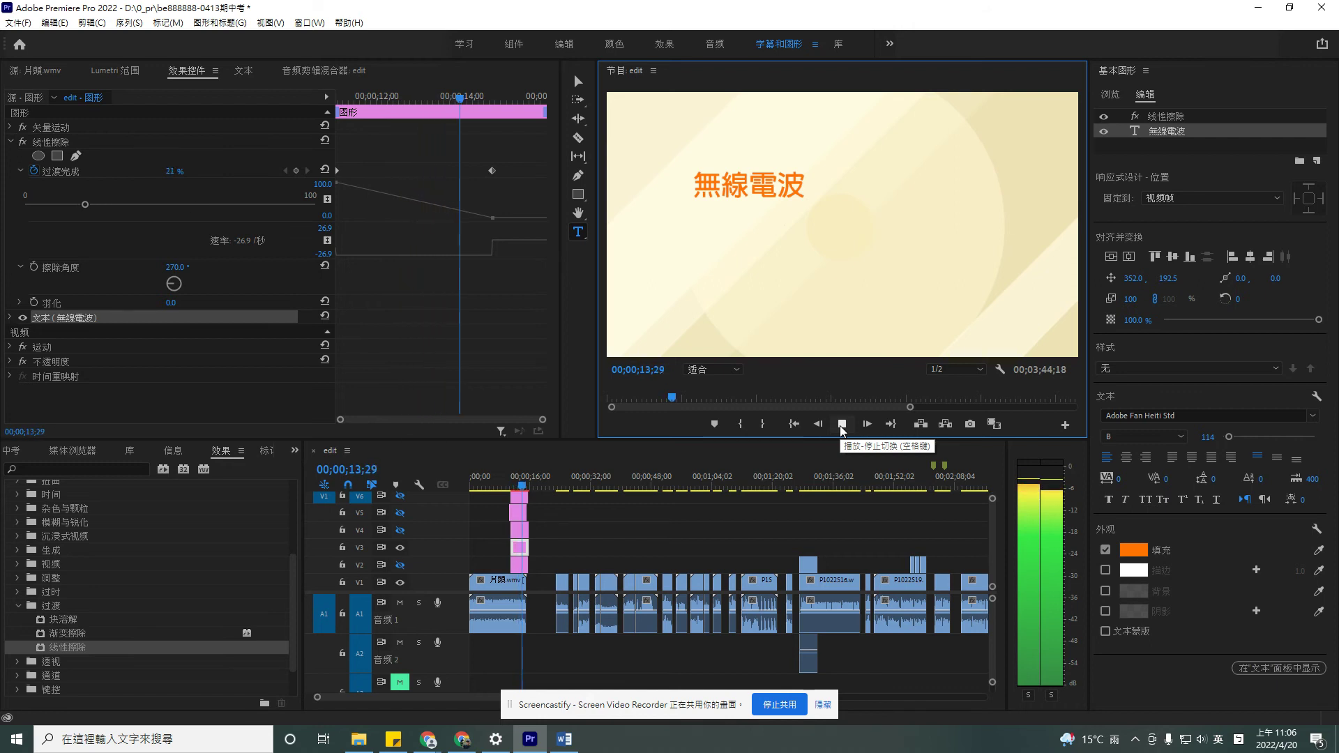
key("space")
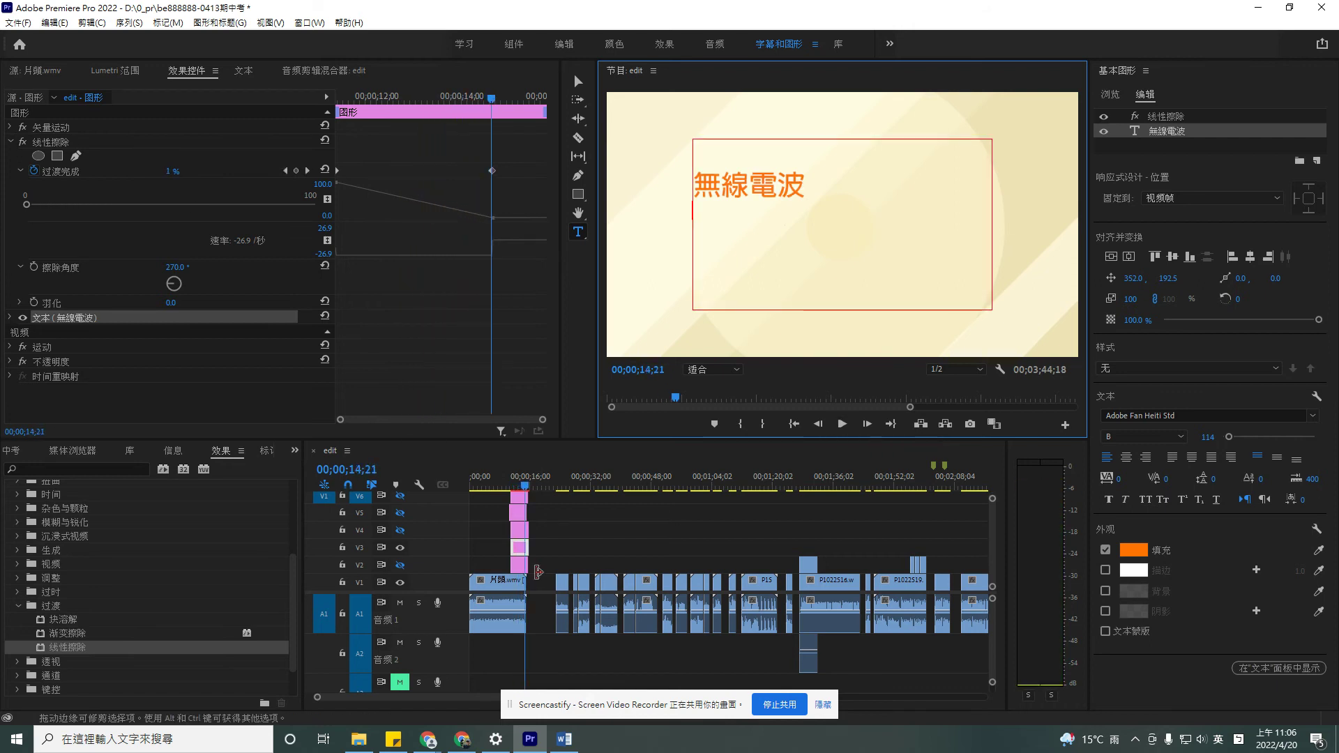
Turn V2's track output on and play from 00;00;10;15 to compare the V2 and V3 title wipes
left_click(399, 567)
left_click(511, 484)
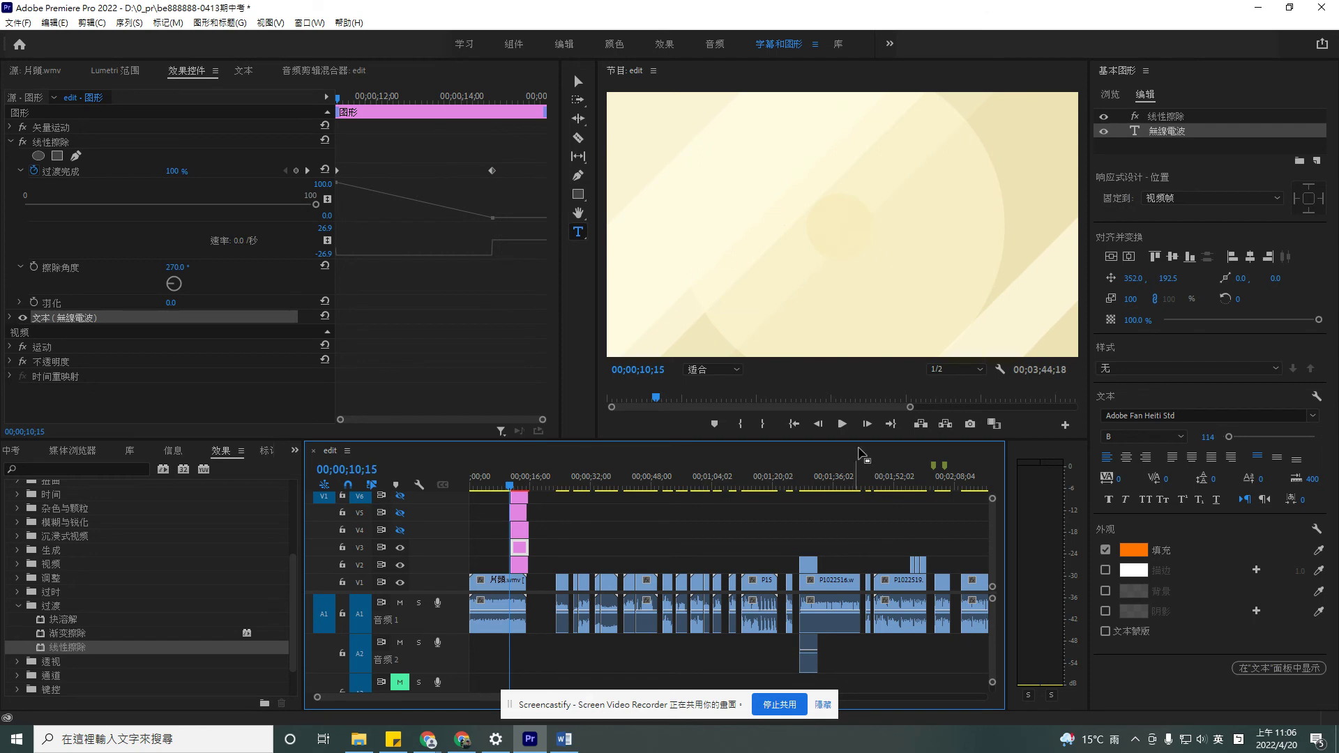
left_click(841, 424)
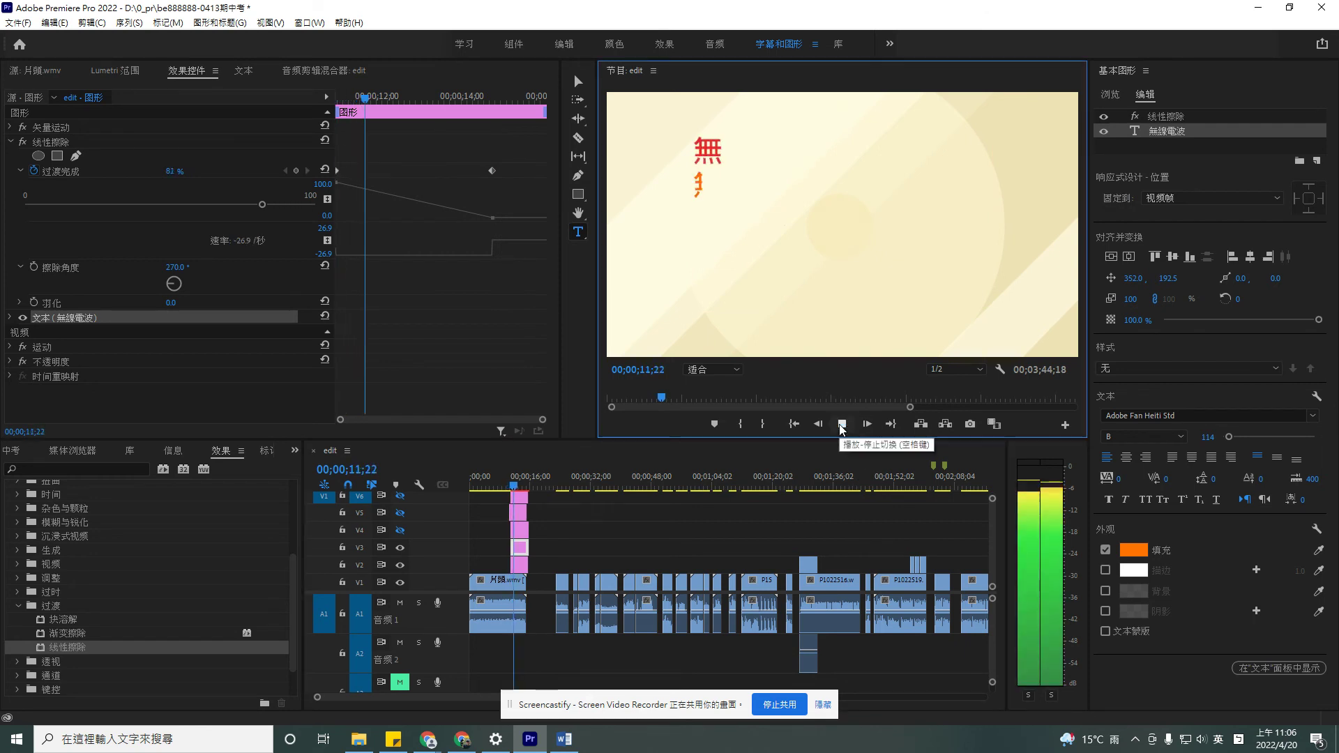
left_click(841, 425)
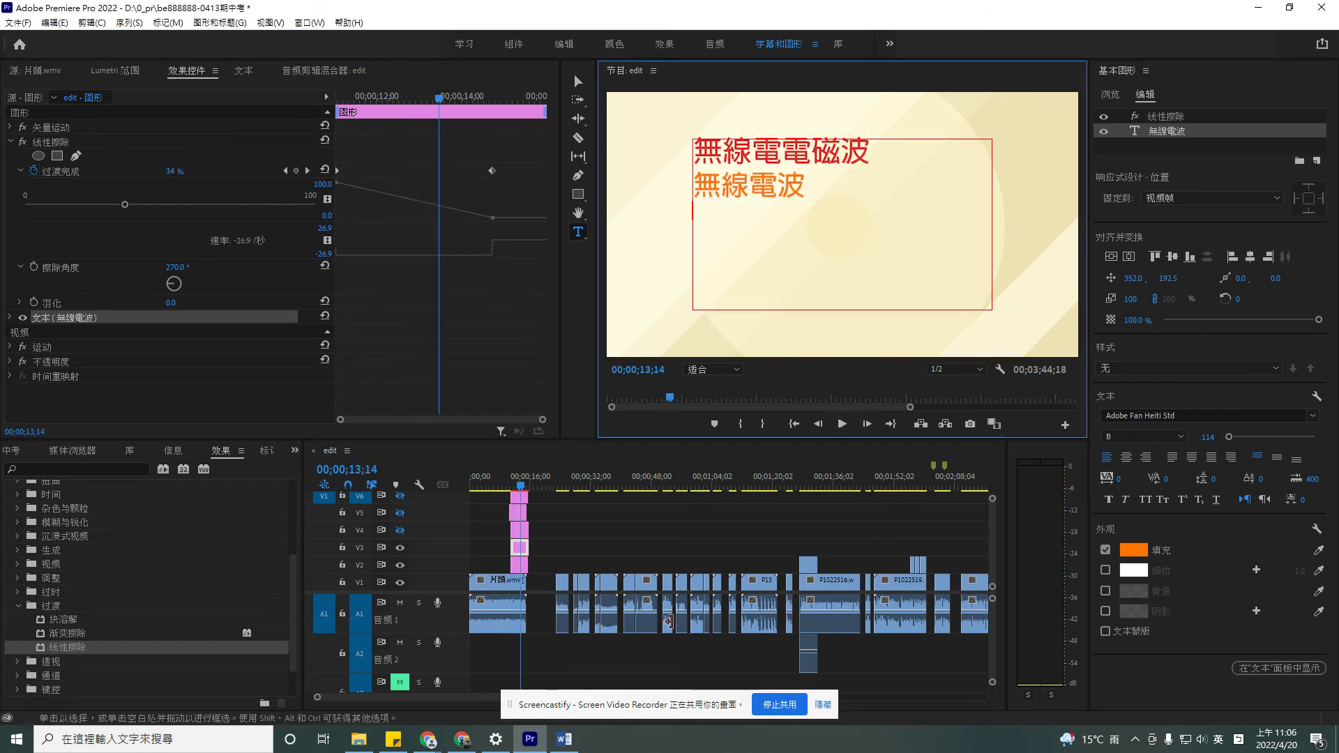
Delay the first 过渡完成 keyframe of the V3 clip's 线性擦除 to about half a second after the clip start and play the result
left_click(520, 557)
key("Up")
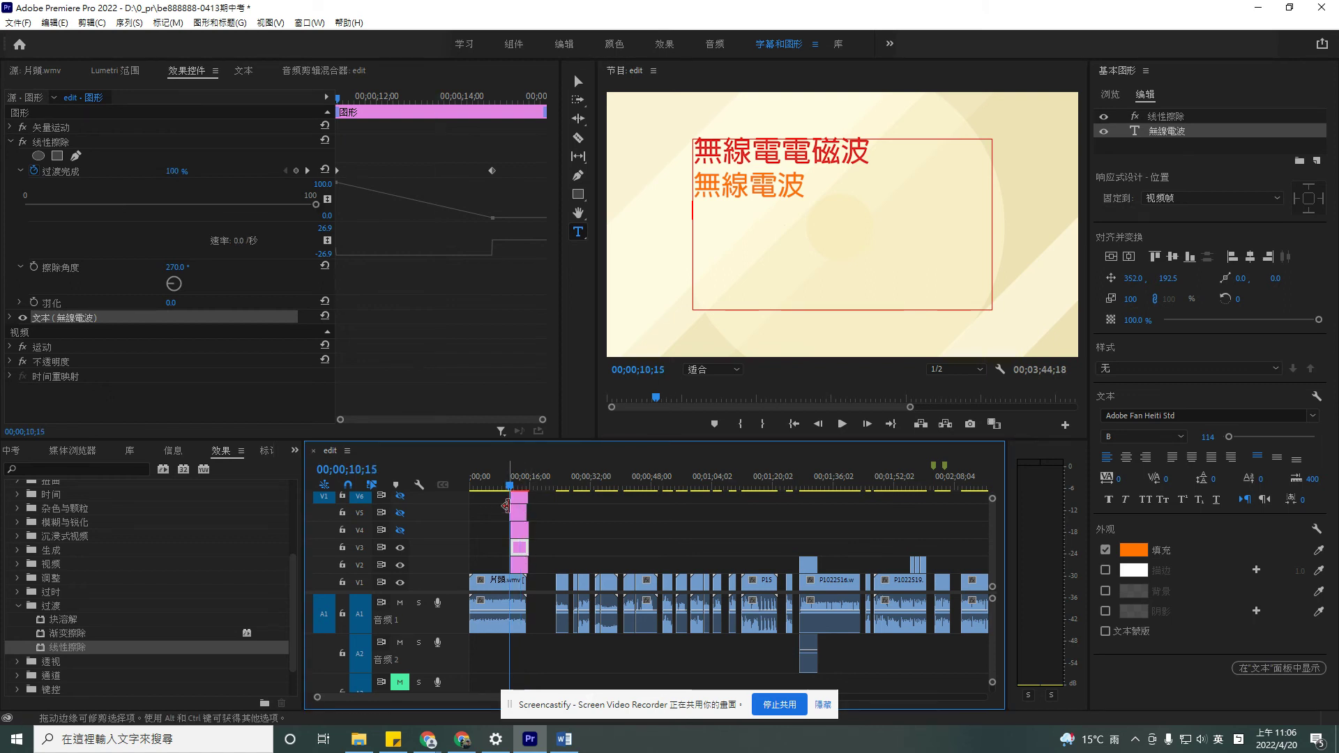
left_click(519, 566)
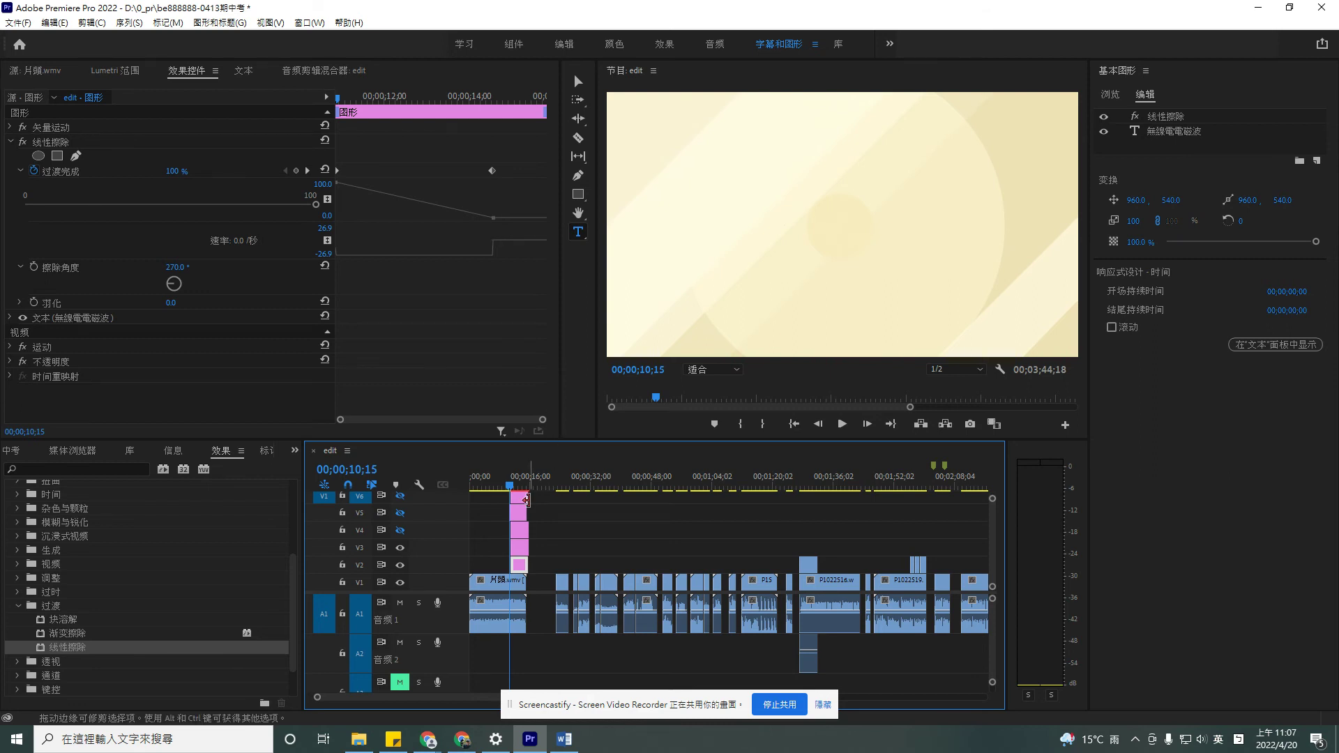
left_click(519, 566)
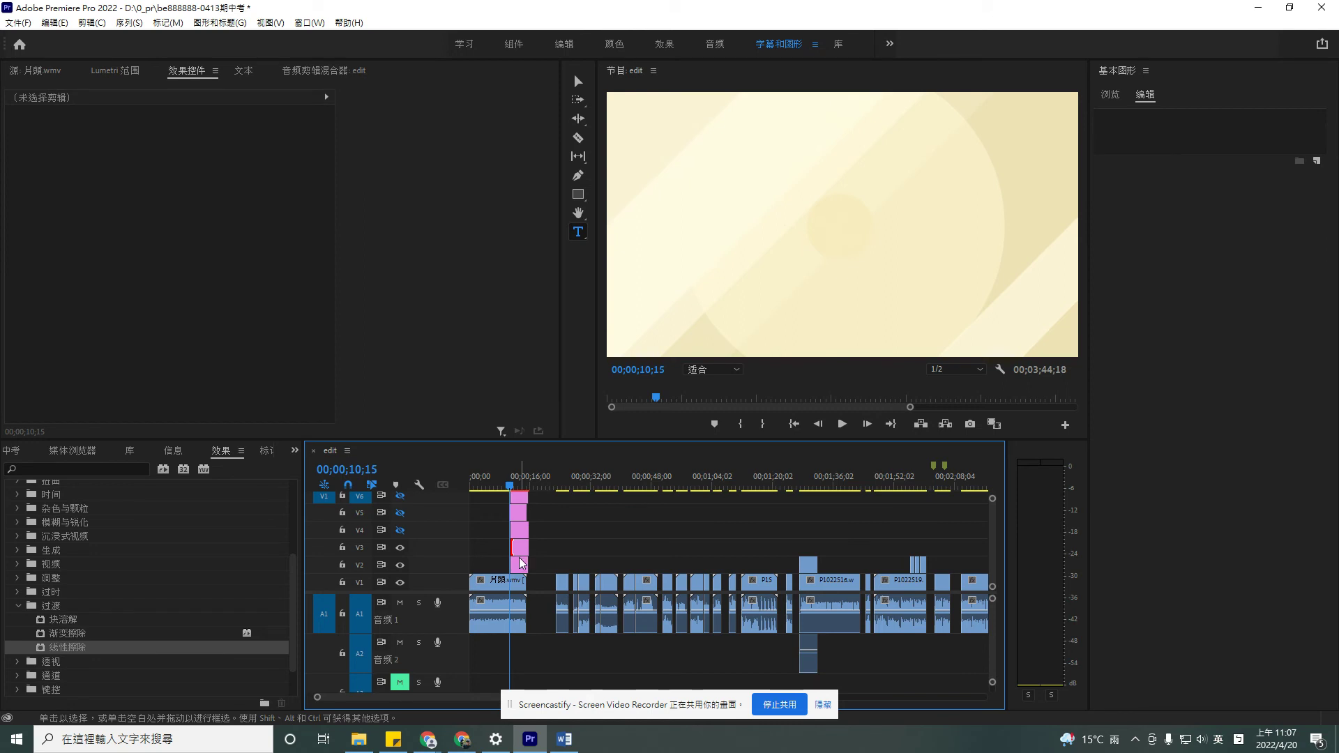
left_click(522, 553)
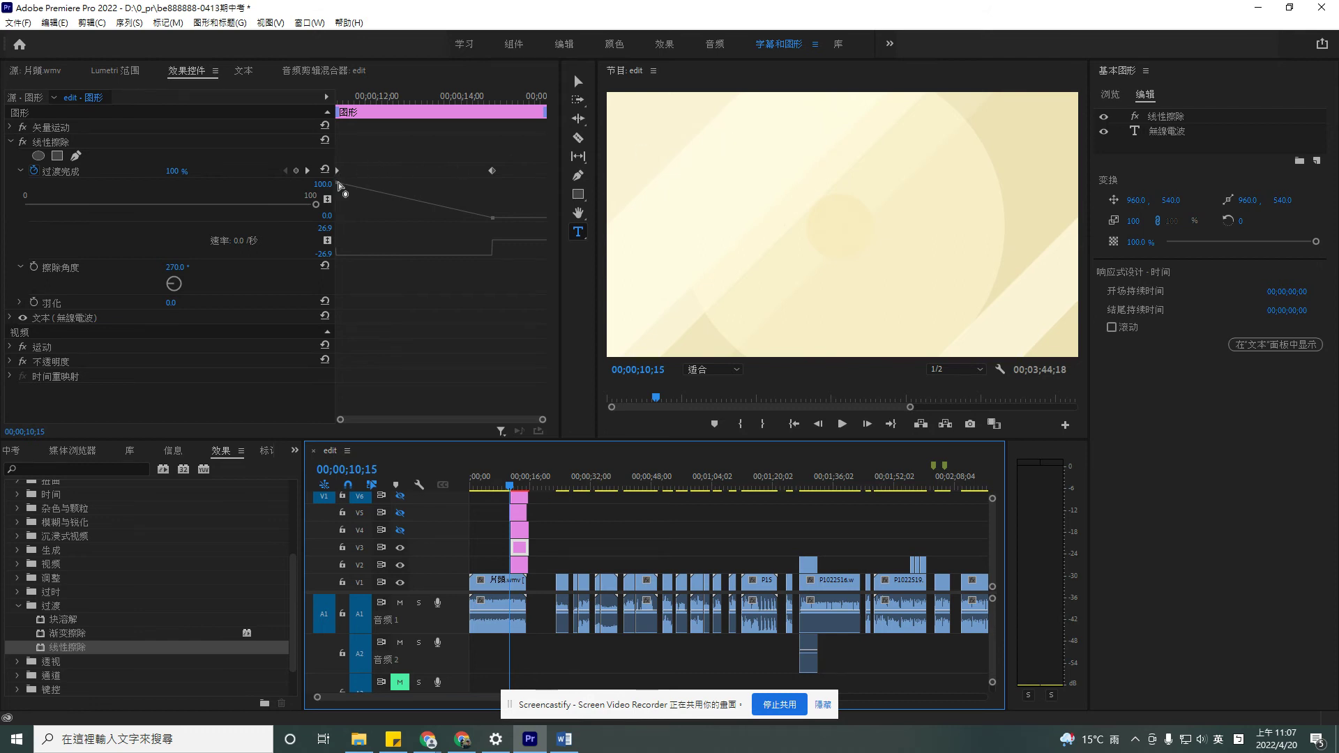
left_click(344, 182)
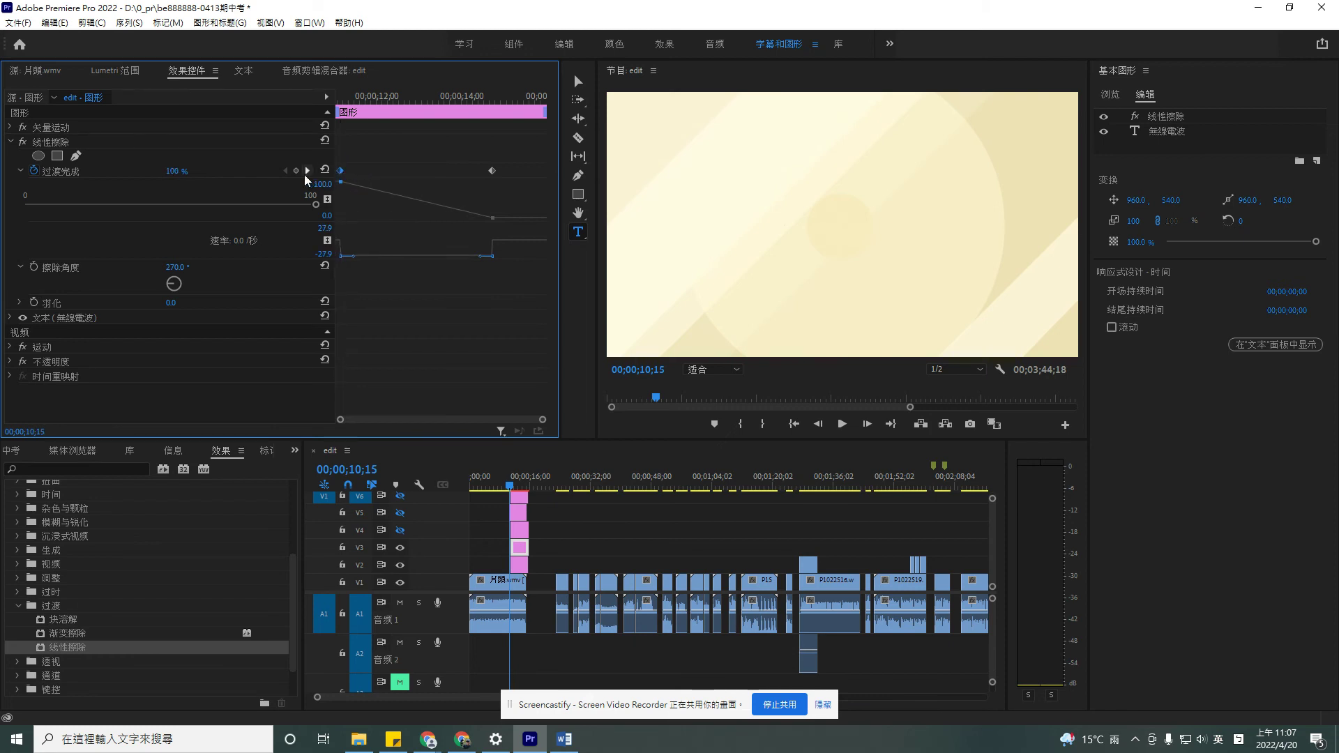
left_click_drag(395, 95, 338, 98)
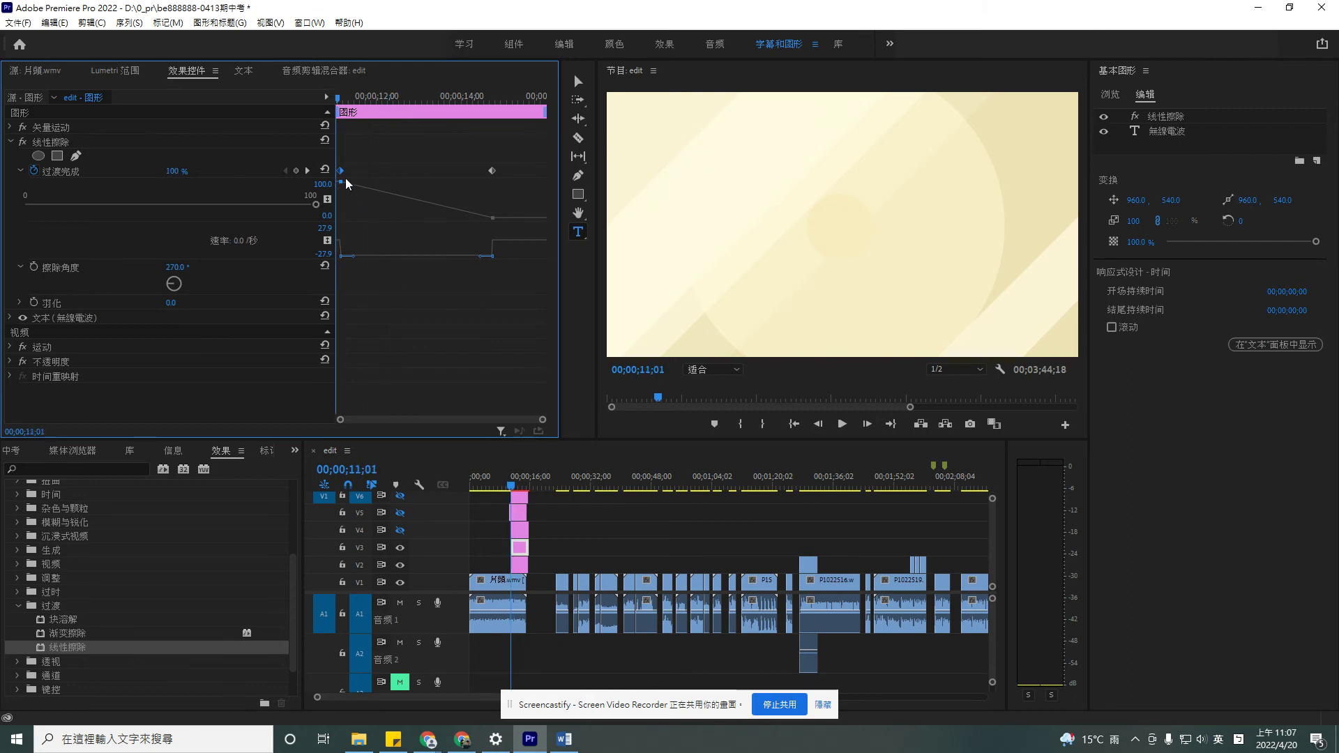
left_click_drag(341, 171, 355, 171)
left_click(842, 423)
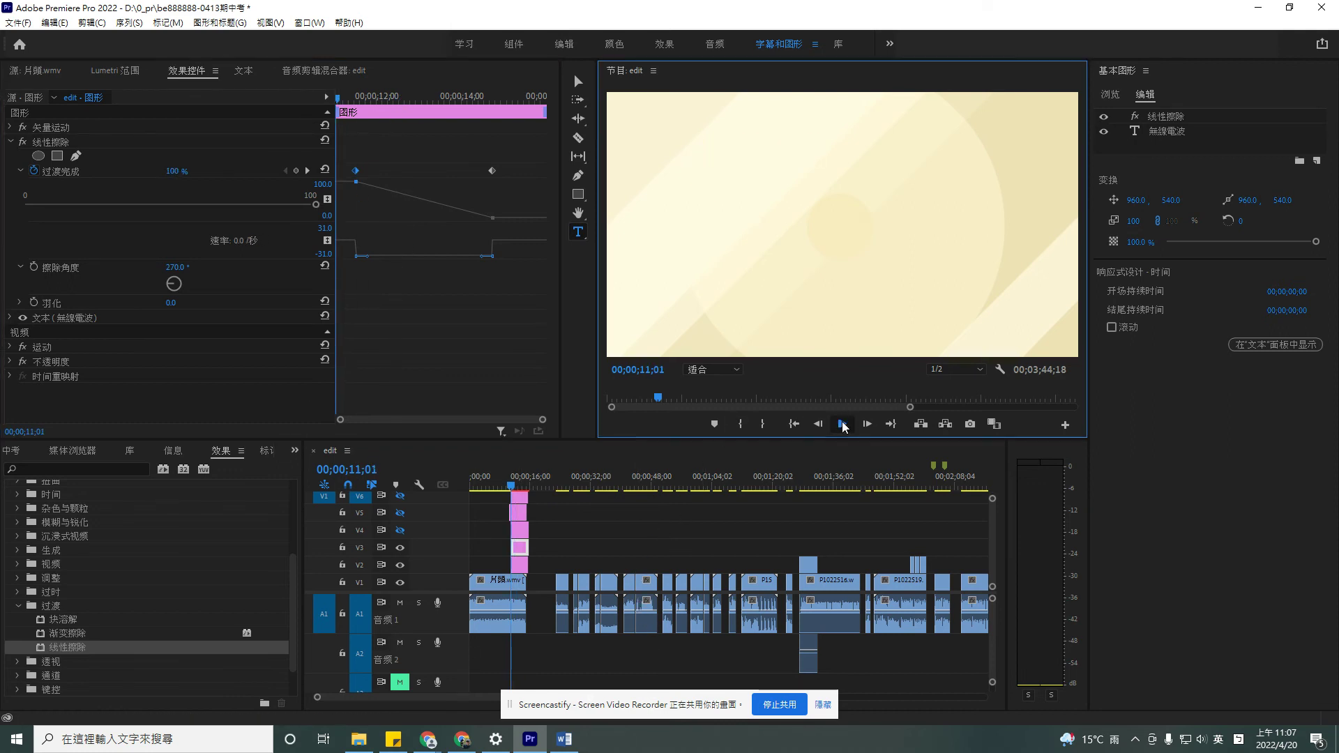
key("space")
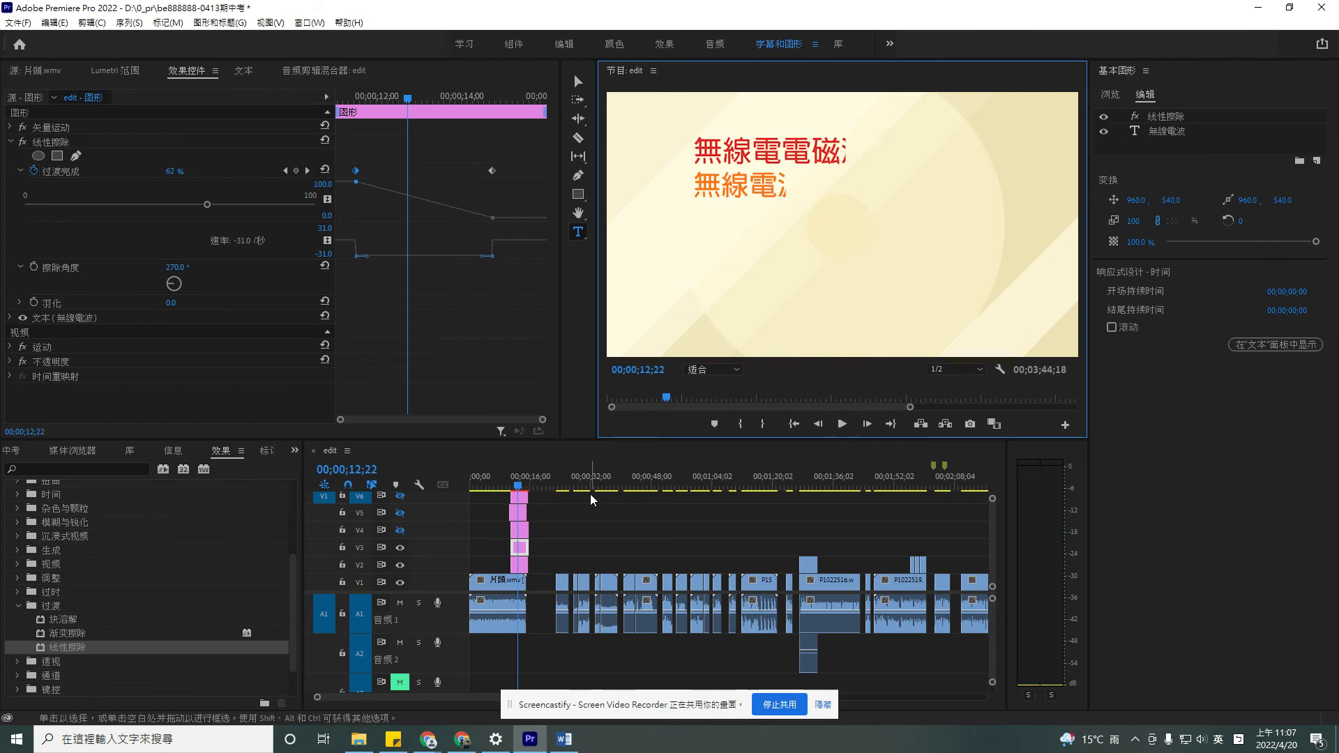
Turn V4's track output on and V3's and V2's off, and place the text cursor after 無線電波 in the V4 text
left_click(400, 530)
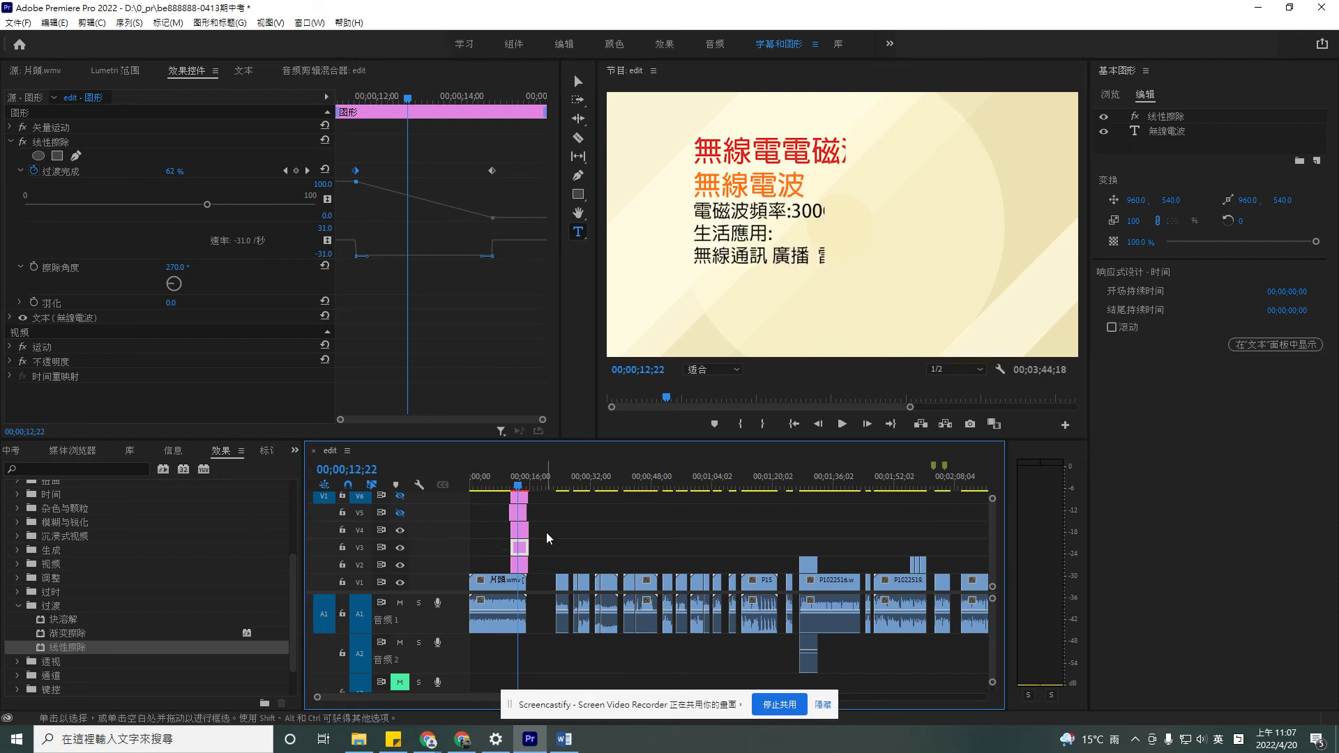
left_click(400, 547)
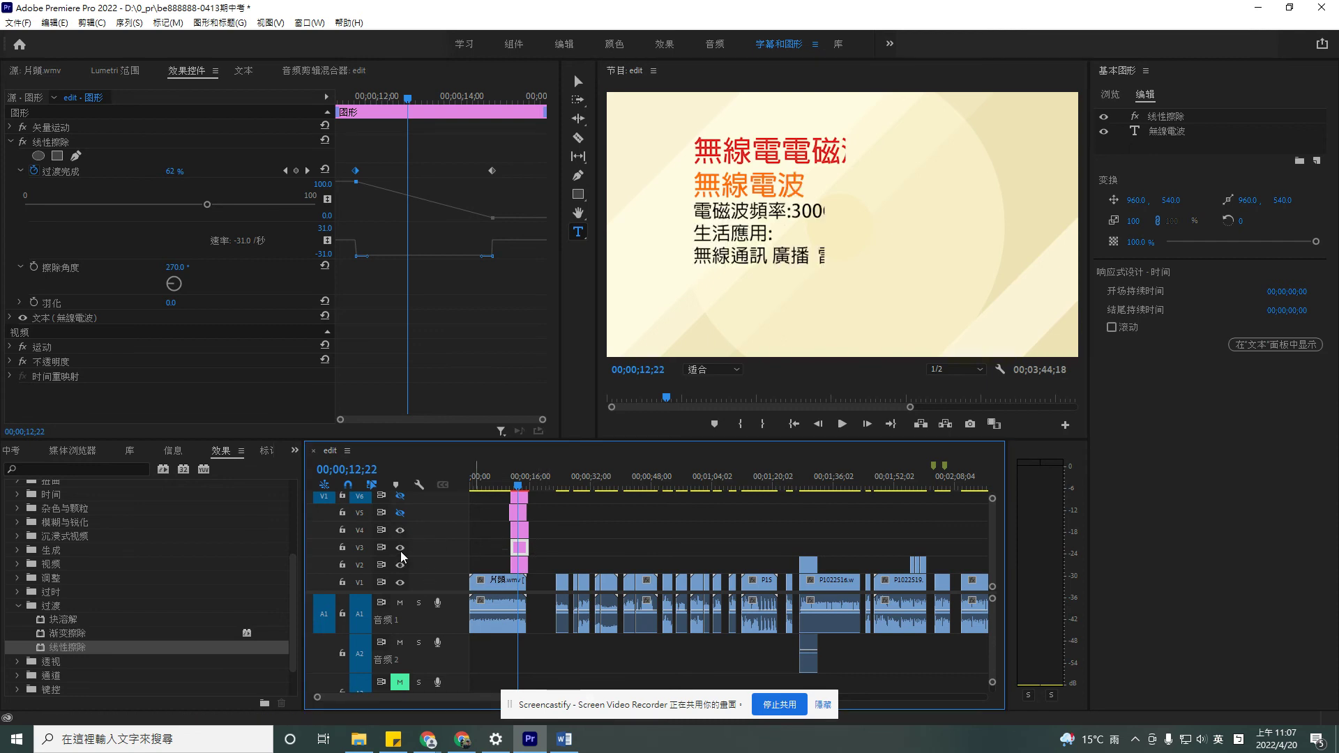
left_click(400, 565)
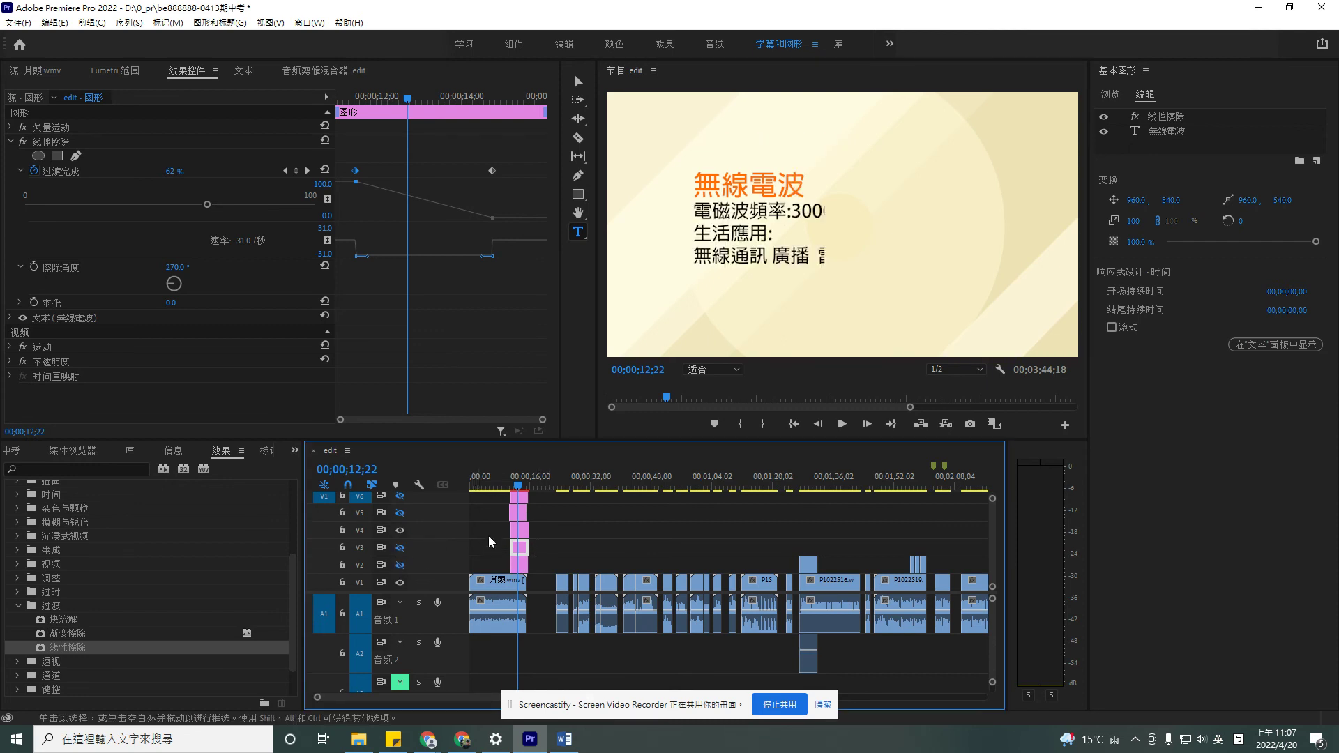
left_click(805, 182)
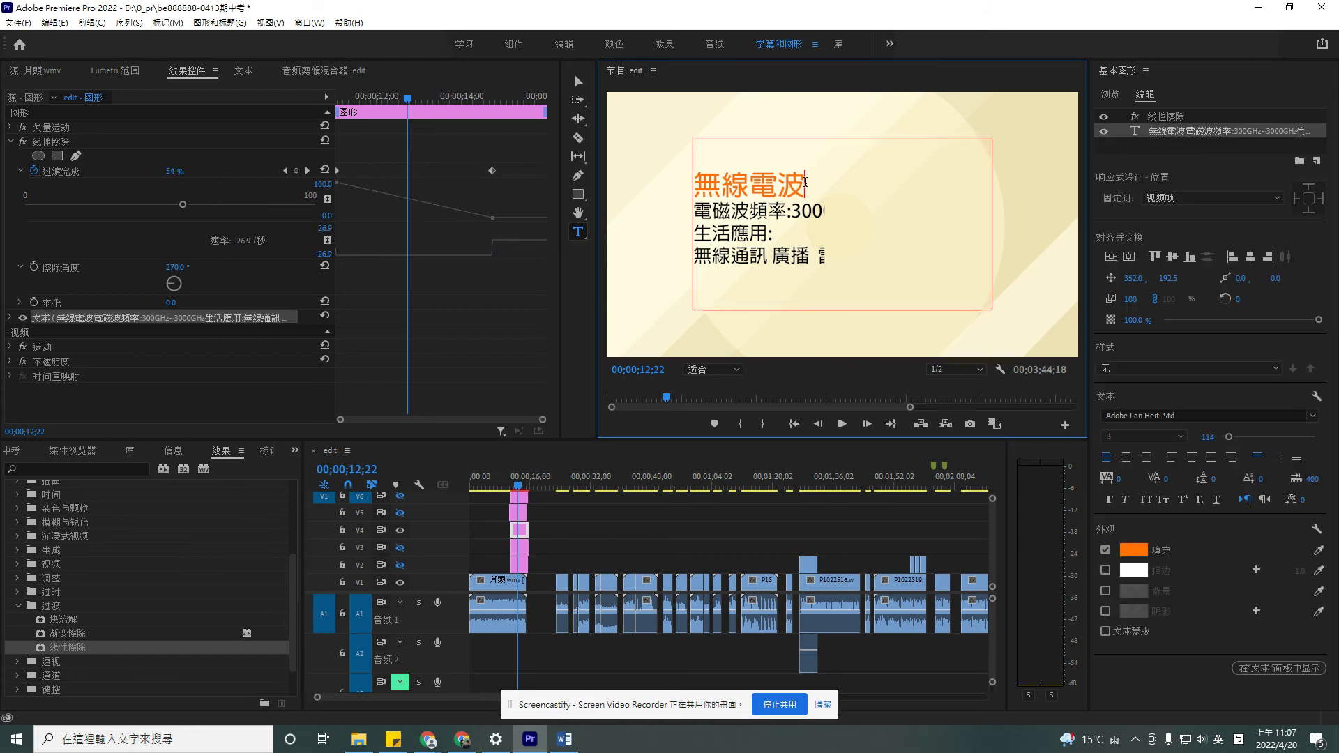
key("Return")
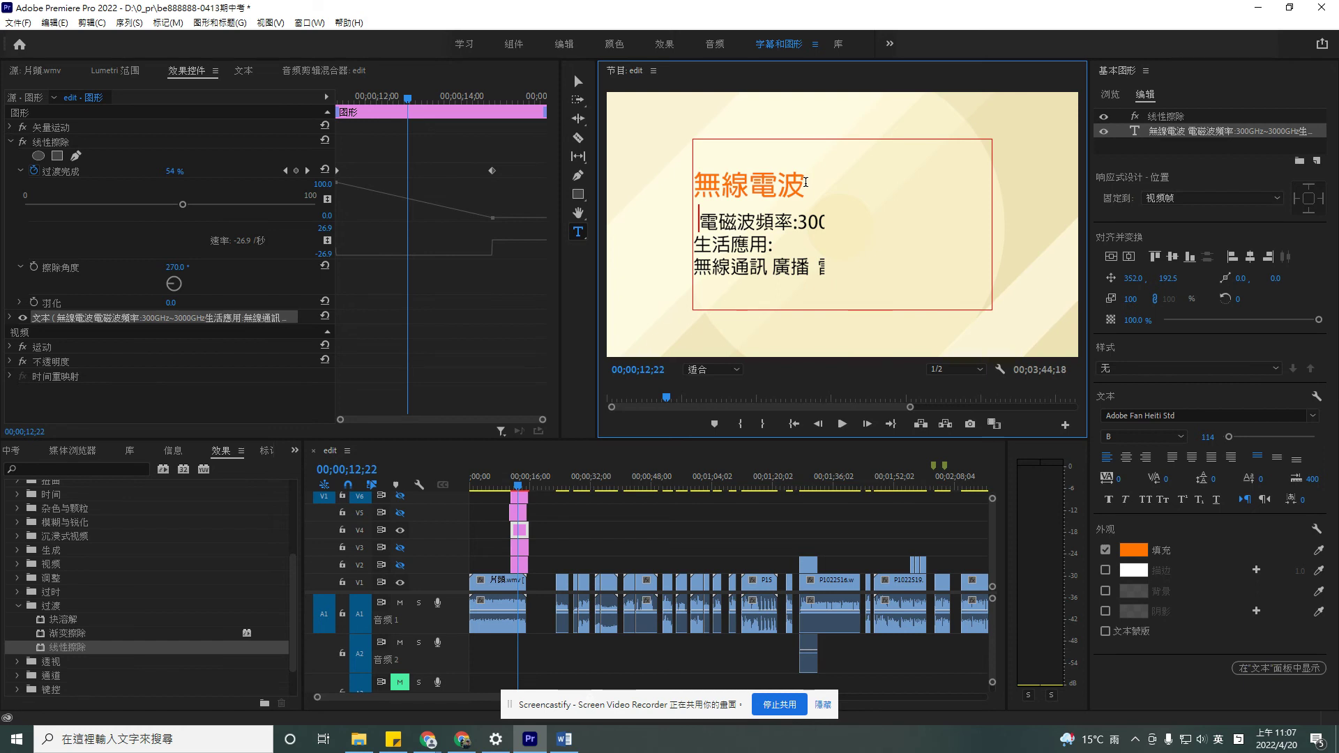
key("BackSpace")
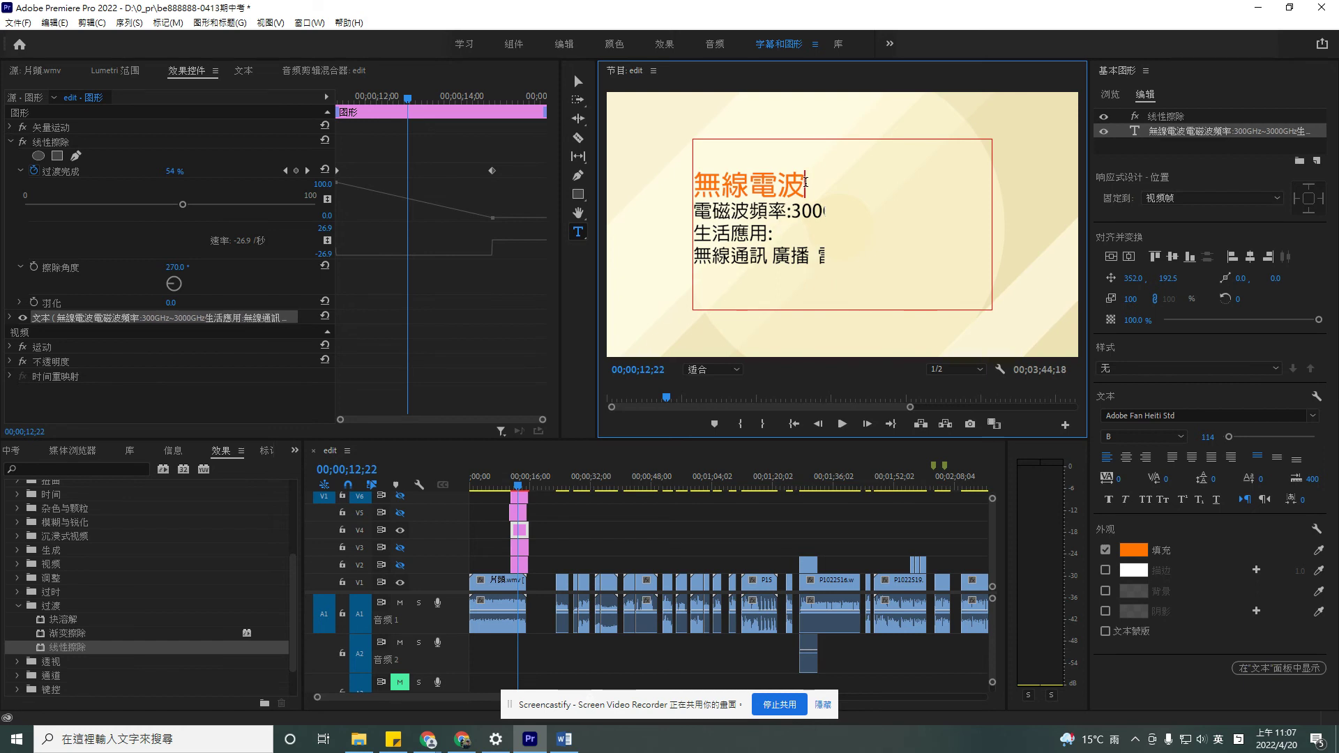
key("Return")
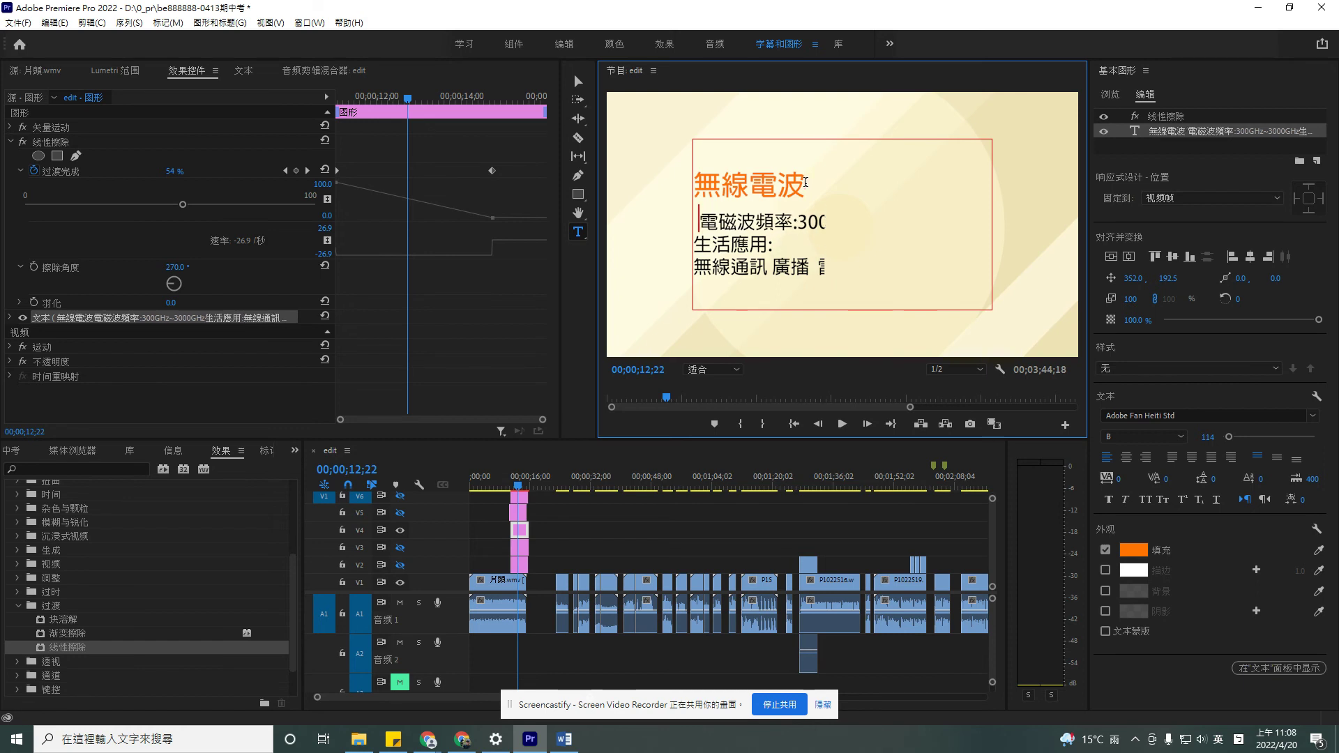
key("BackSpace")
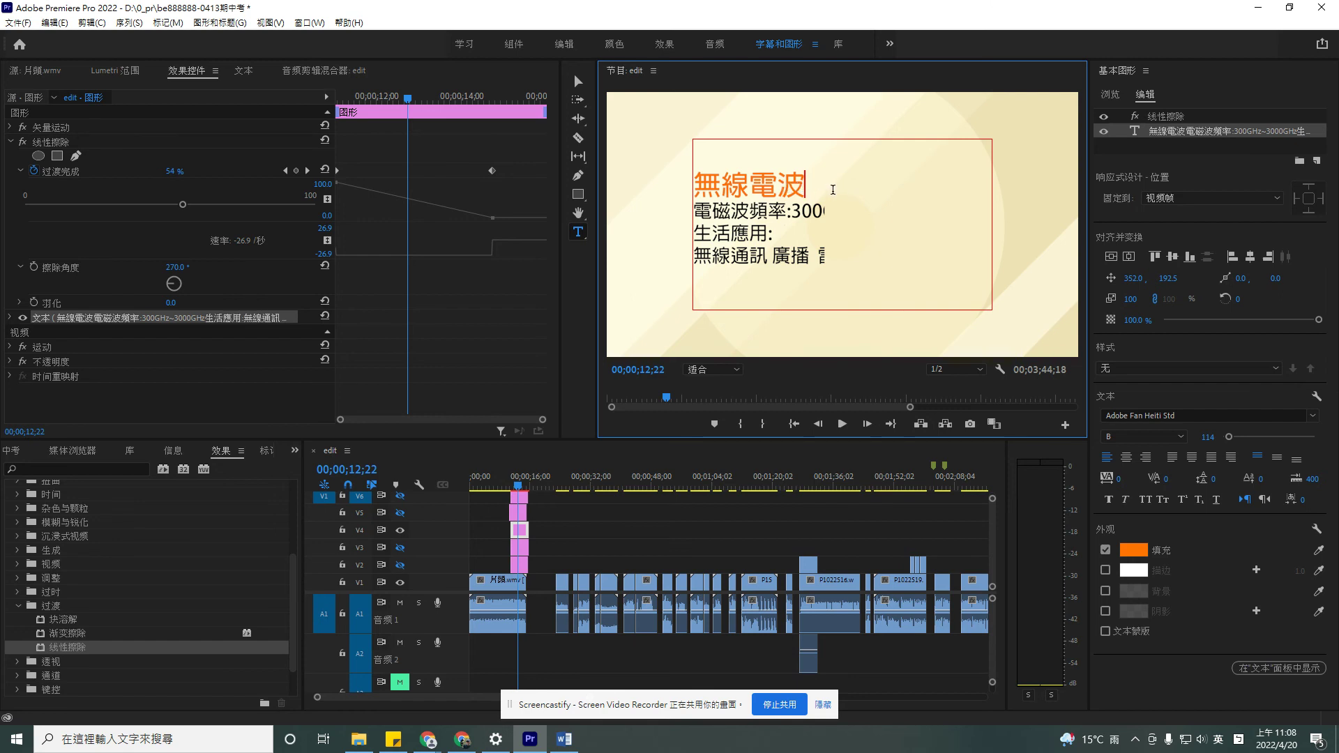
key("Return")
key("BackSpace")
left_click(839, 427)
left_click(840, 428)
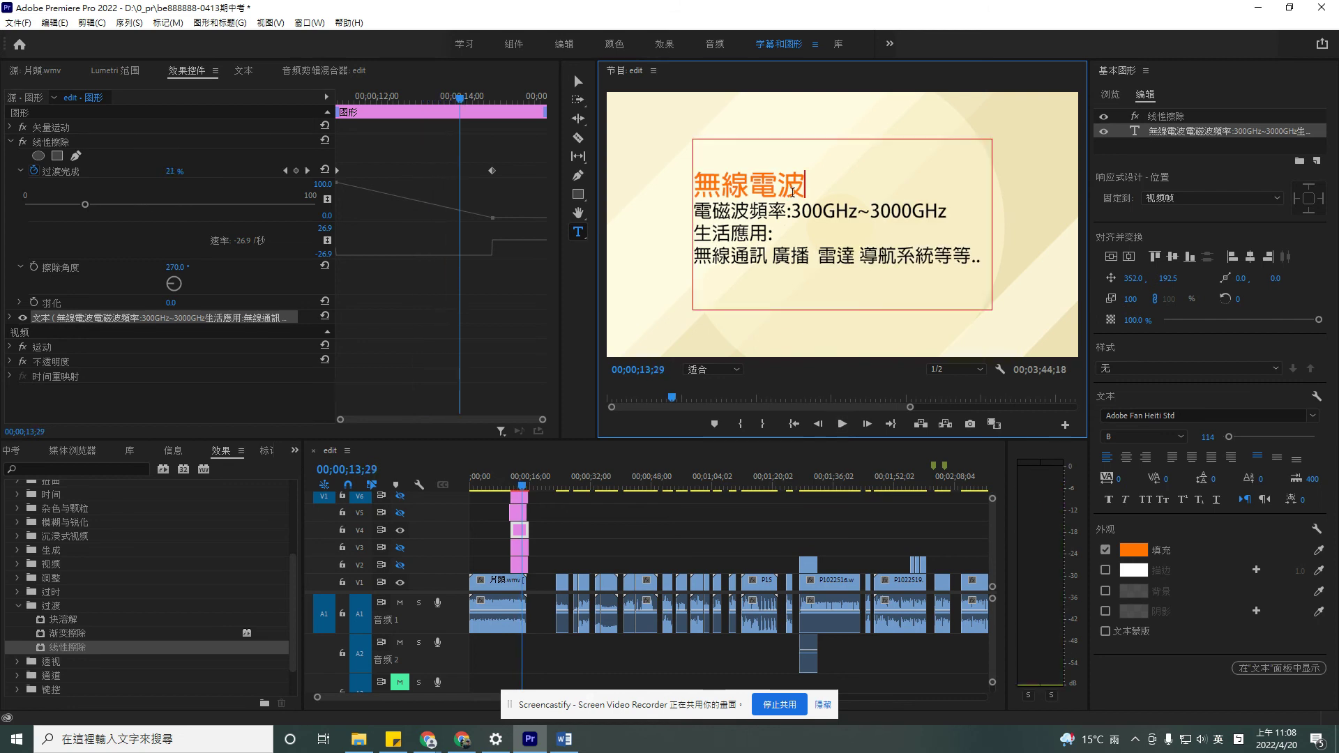
key("Return")
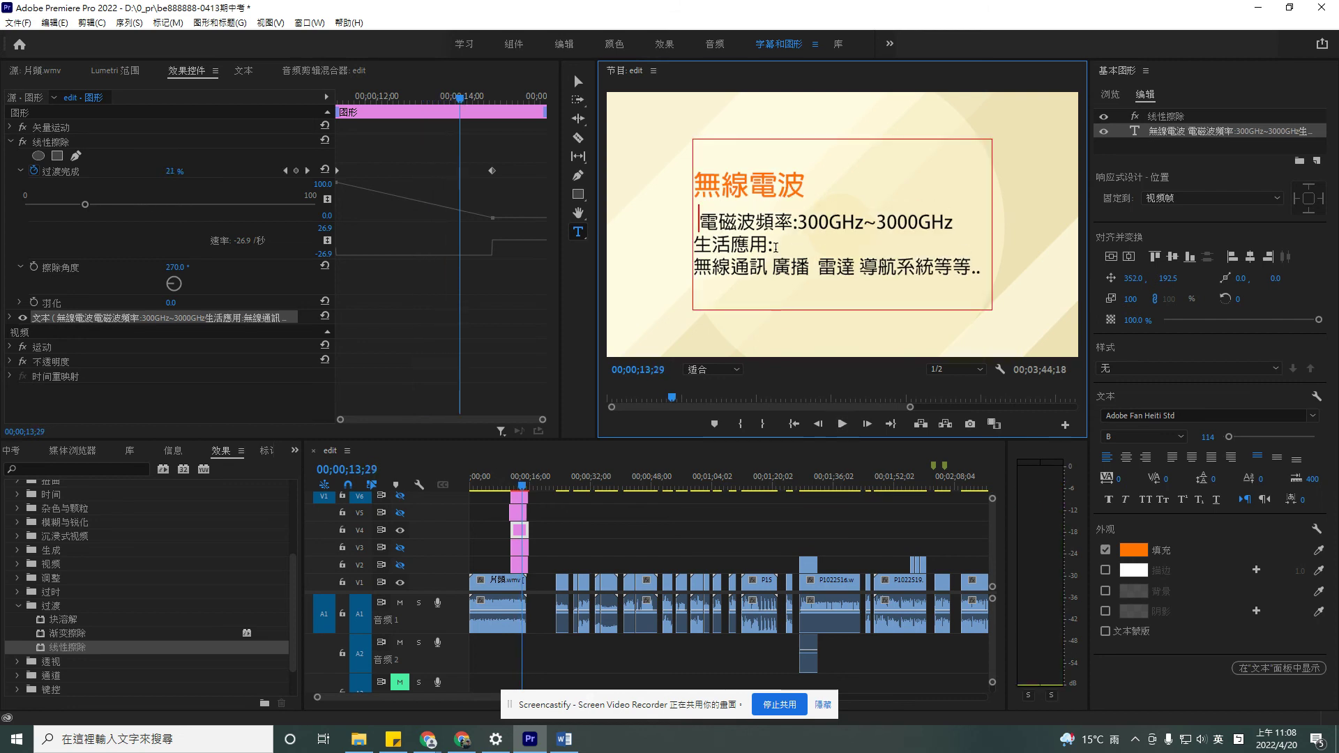
key("BackSpace")
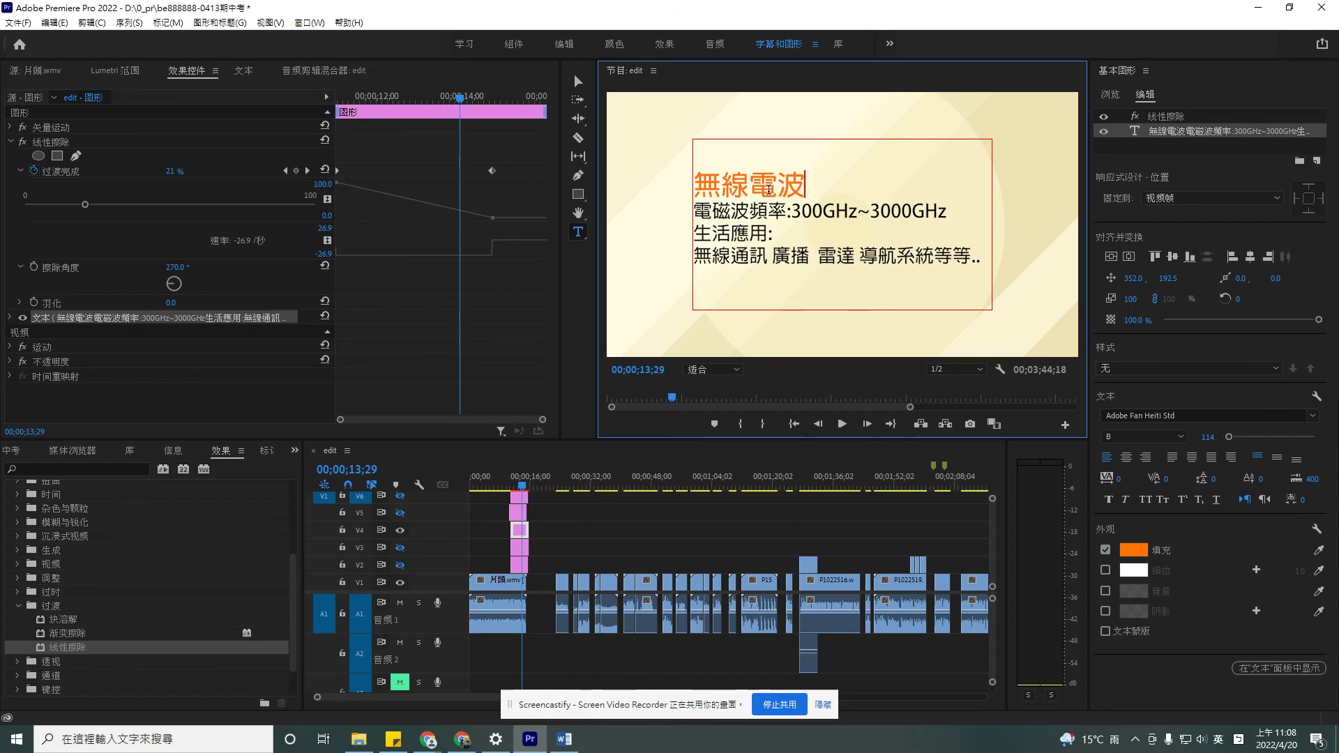
Delete the 無線電波 heading characters from the V4 text, leaving its line empty, and move the playhead to 00;00;10;15
key("BackSpace")
key("BackSpace")
key("BackSpace")
key("BackSpace")
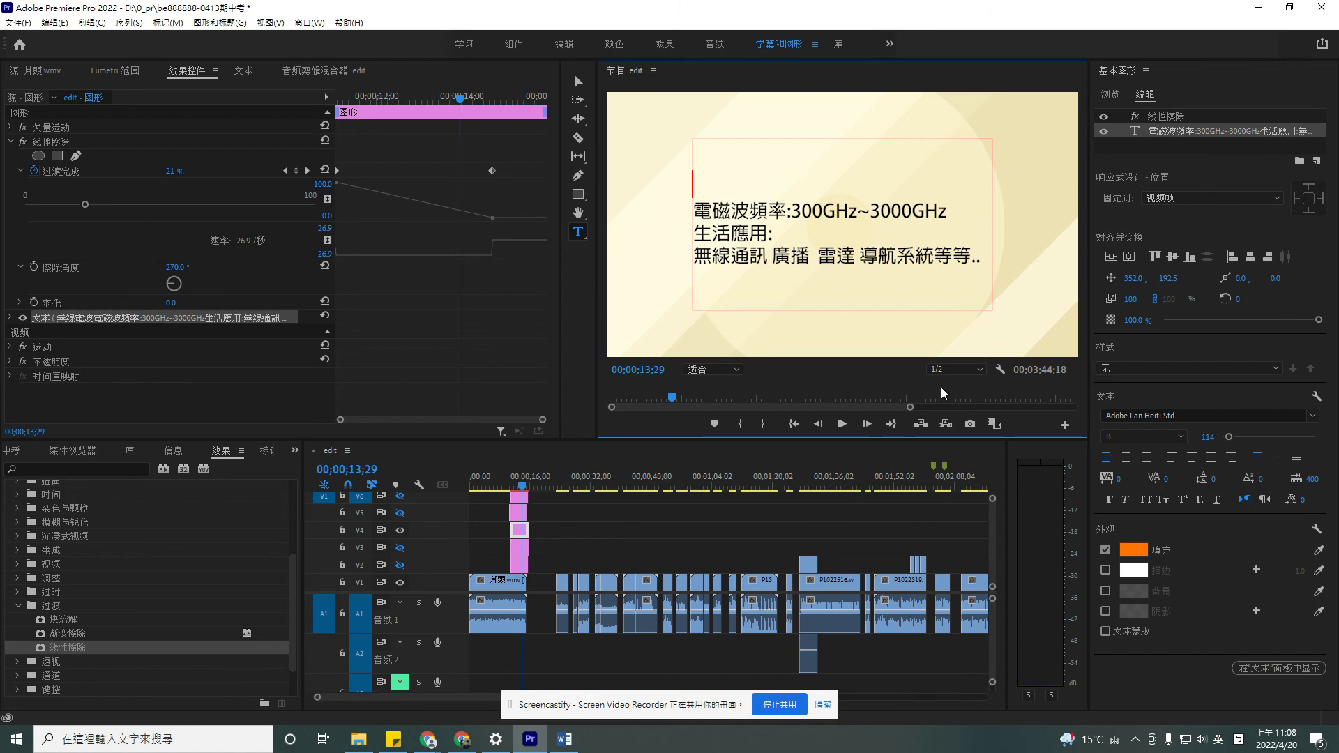
left_click(513, 487)
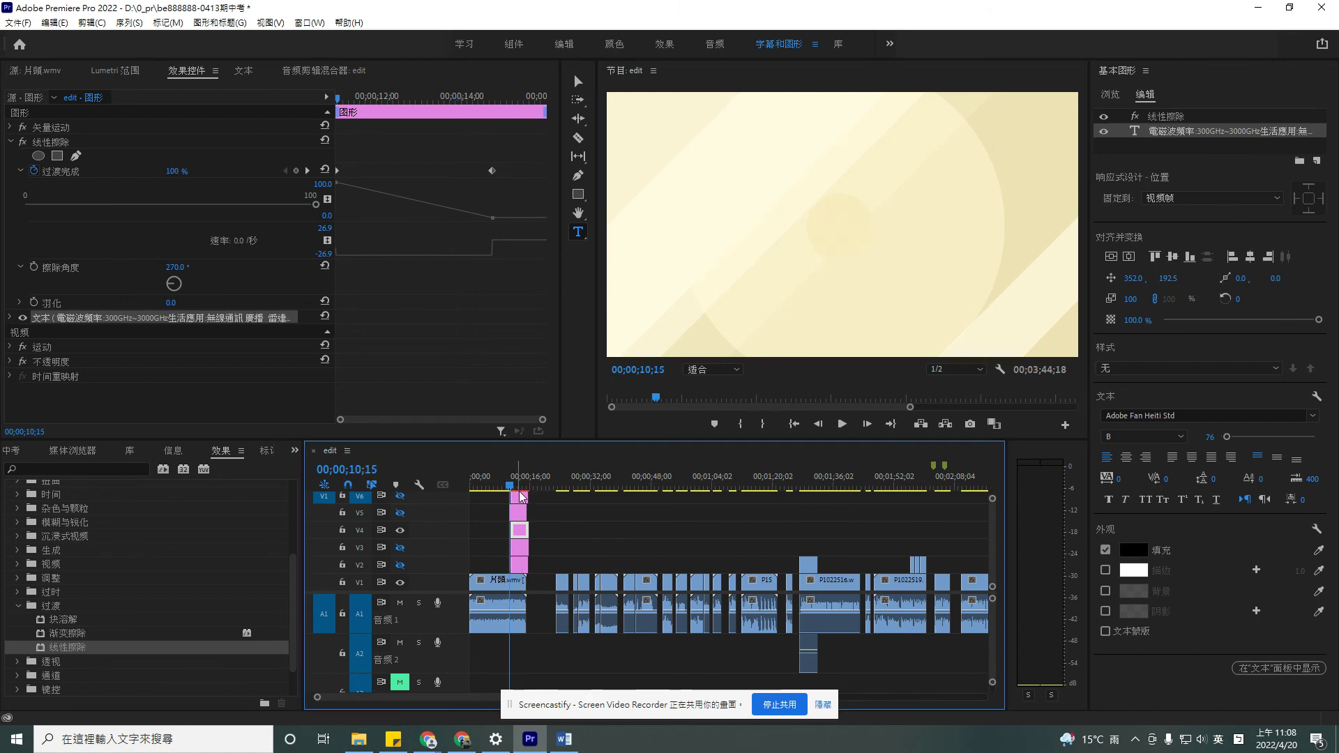
Preview the V4 wipe alone, turn V2's and V3's track outputs back on, and play all three from 00;00;10;26
left_click(842, 425)
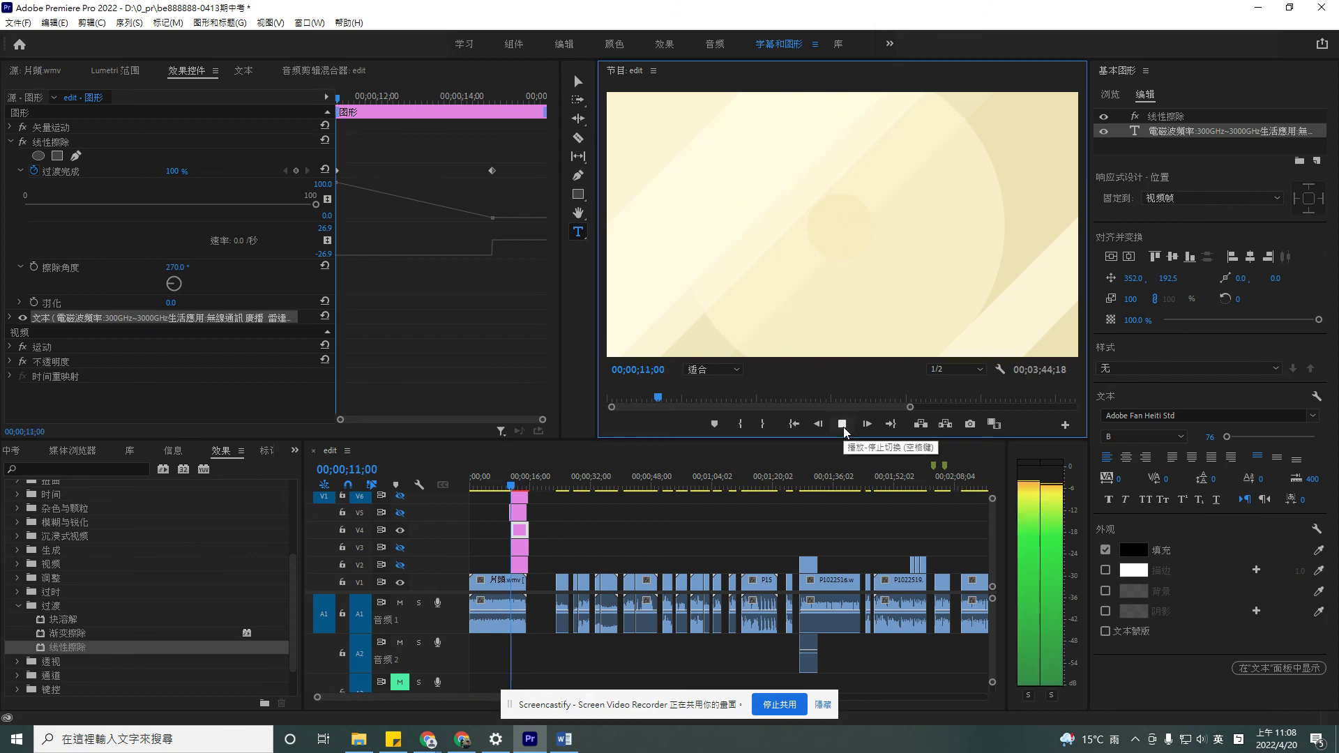
left_click(842, 424)
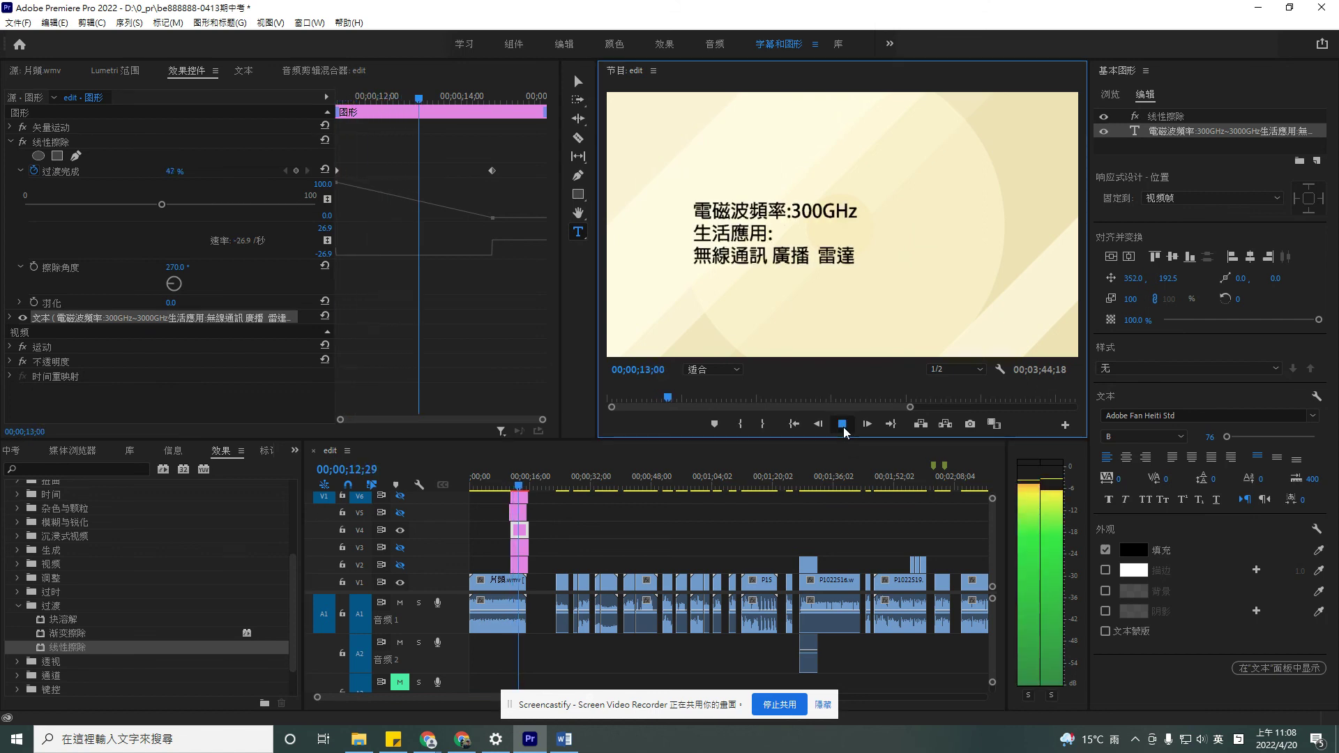
left_click(400, 565)
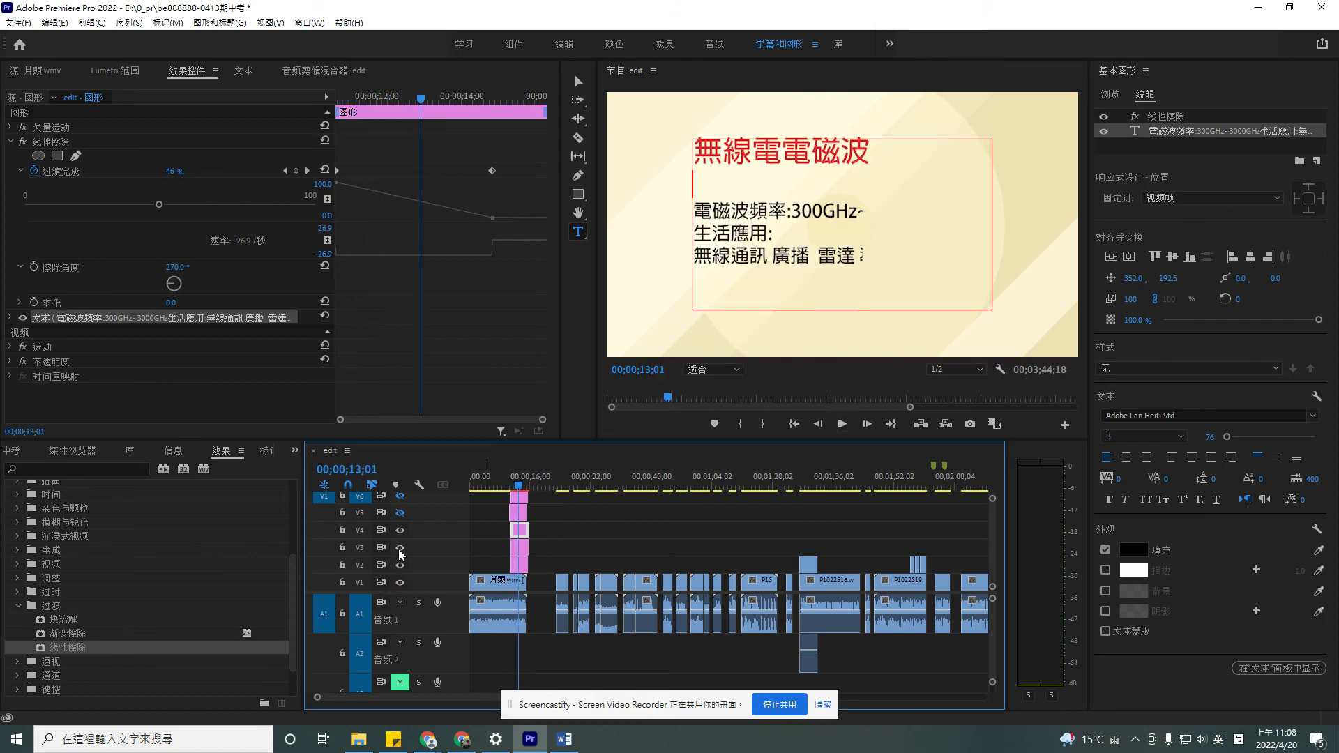
left_click(399, 547)
left_click(514, 486)
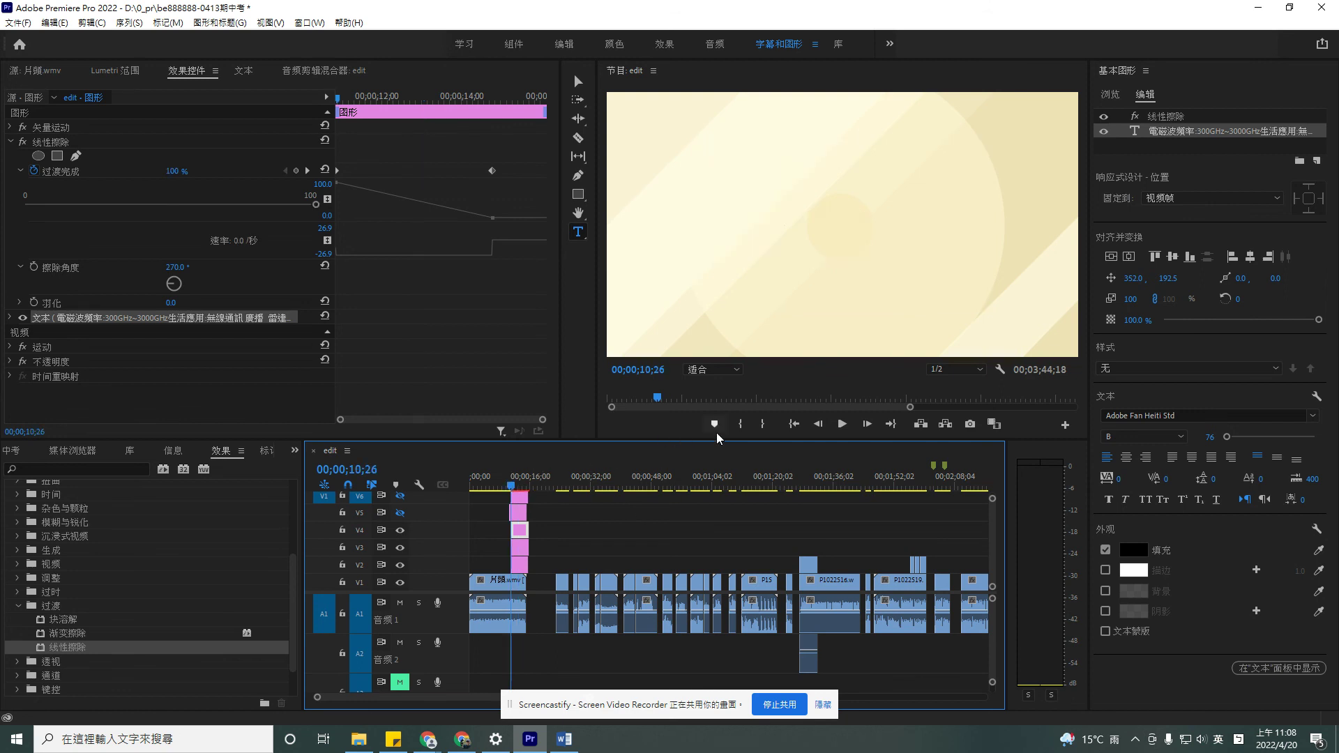
left_click(842, 425)
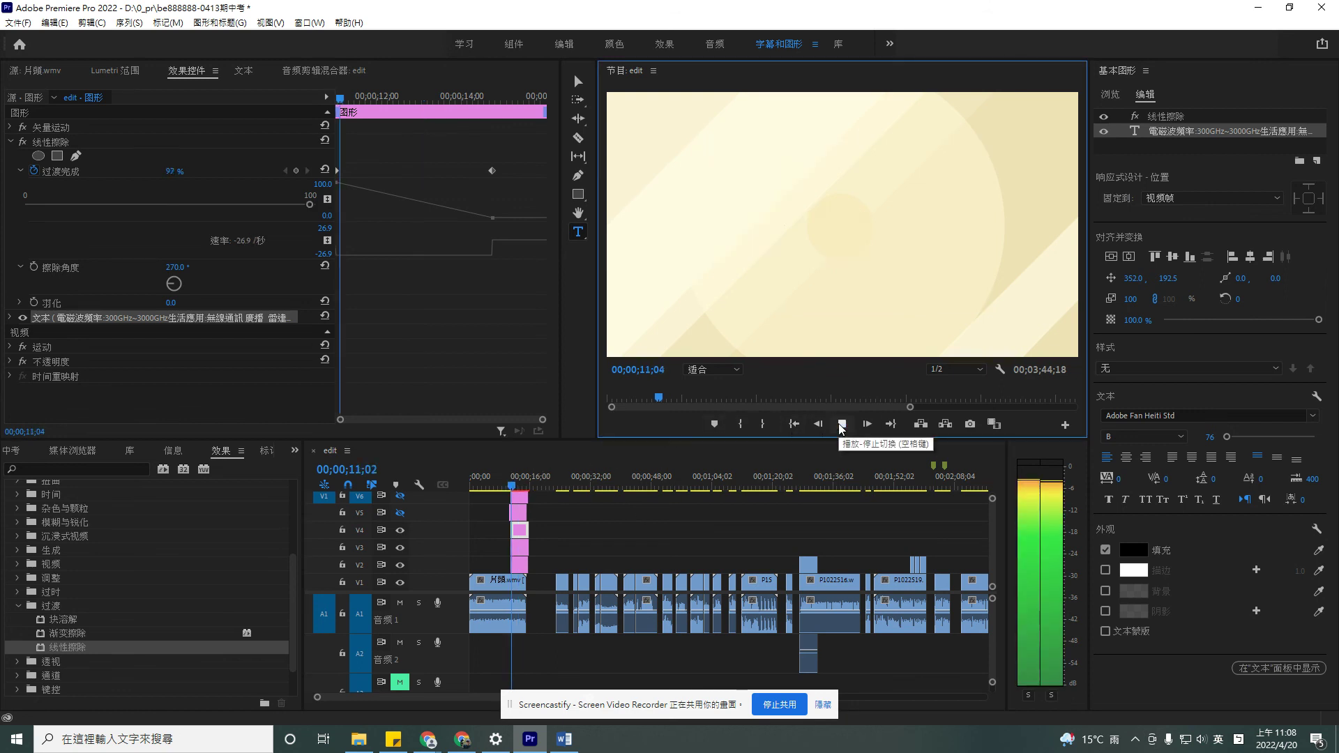
left_click(768, 254)
left_click(522, 539)
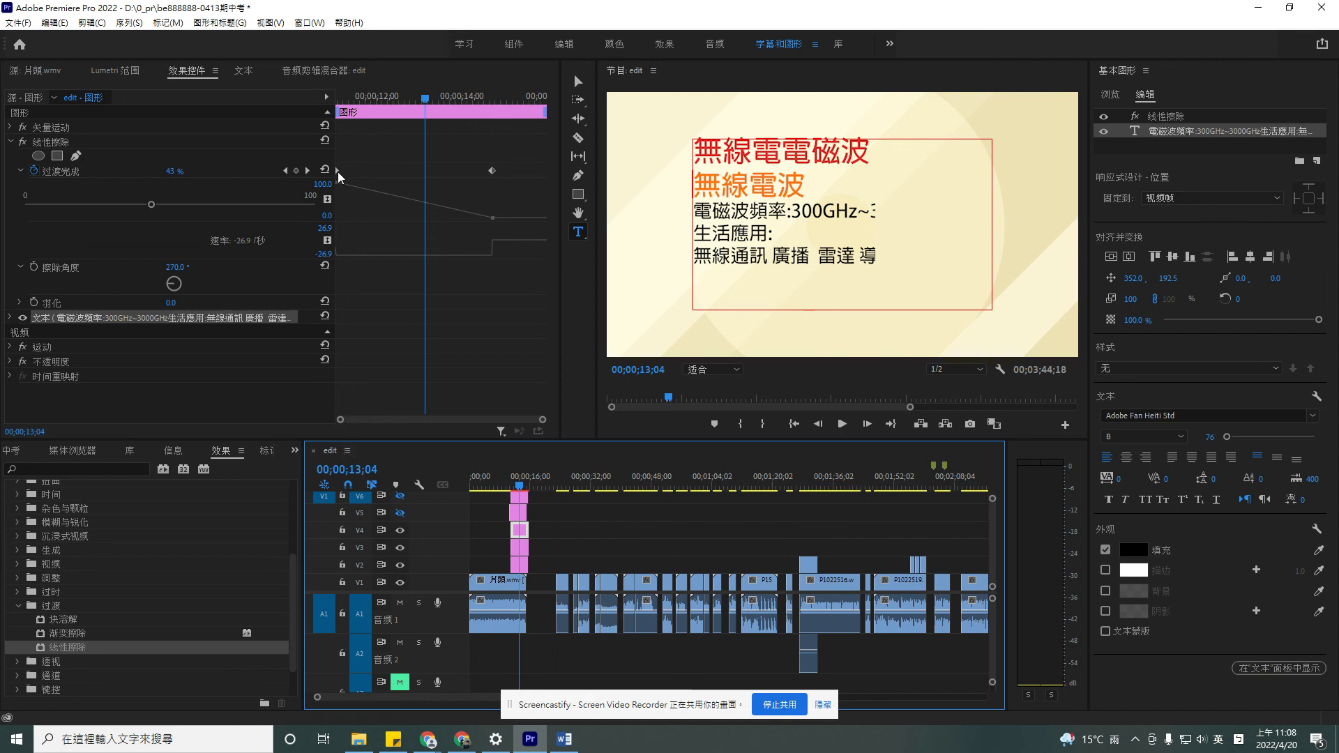
Delay the first 过渡完成 keyframe of the V4 clip's 线性擦除 to about one second after the clip start and play the result
left_click_drag(339, 175, 380, 180)
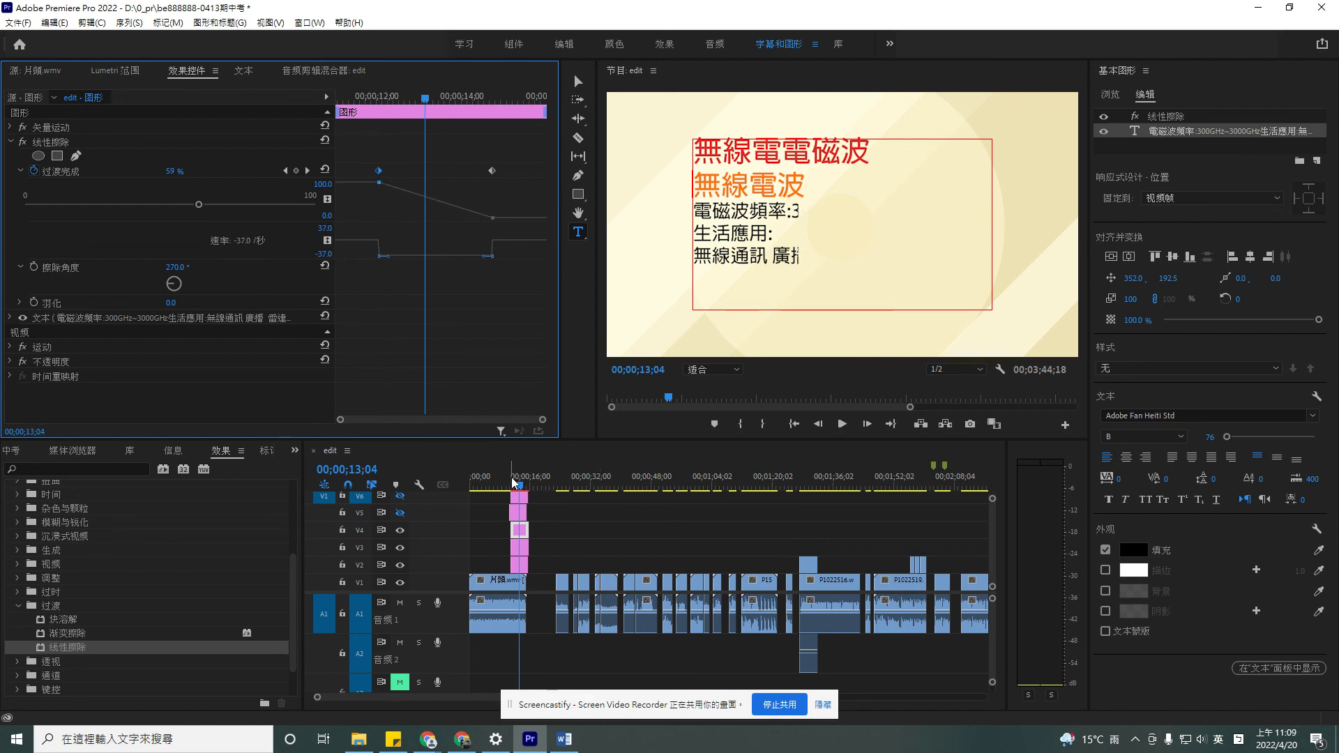
left_click(544, 514)
key("Up")
left_click(844, 424)
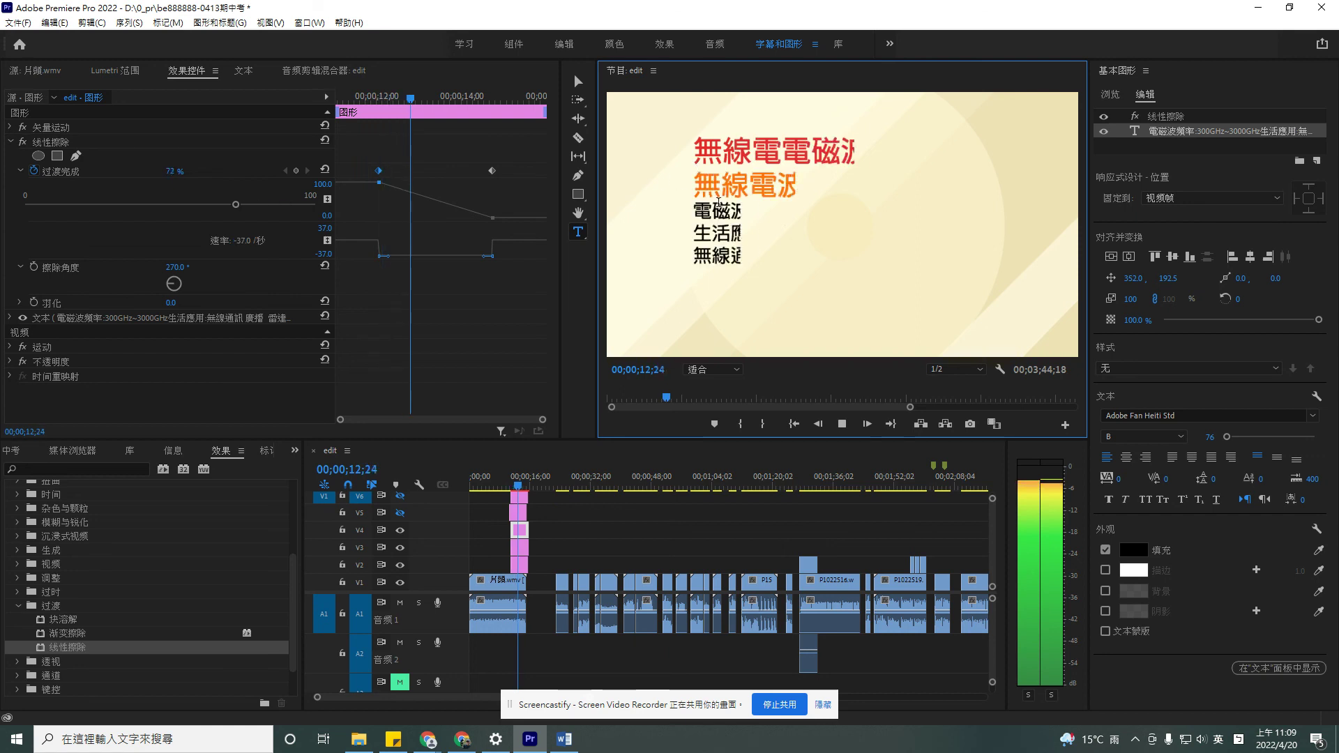
left_click(842, 425)
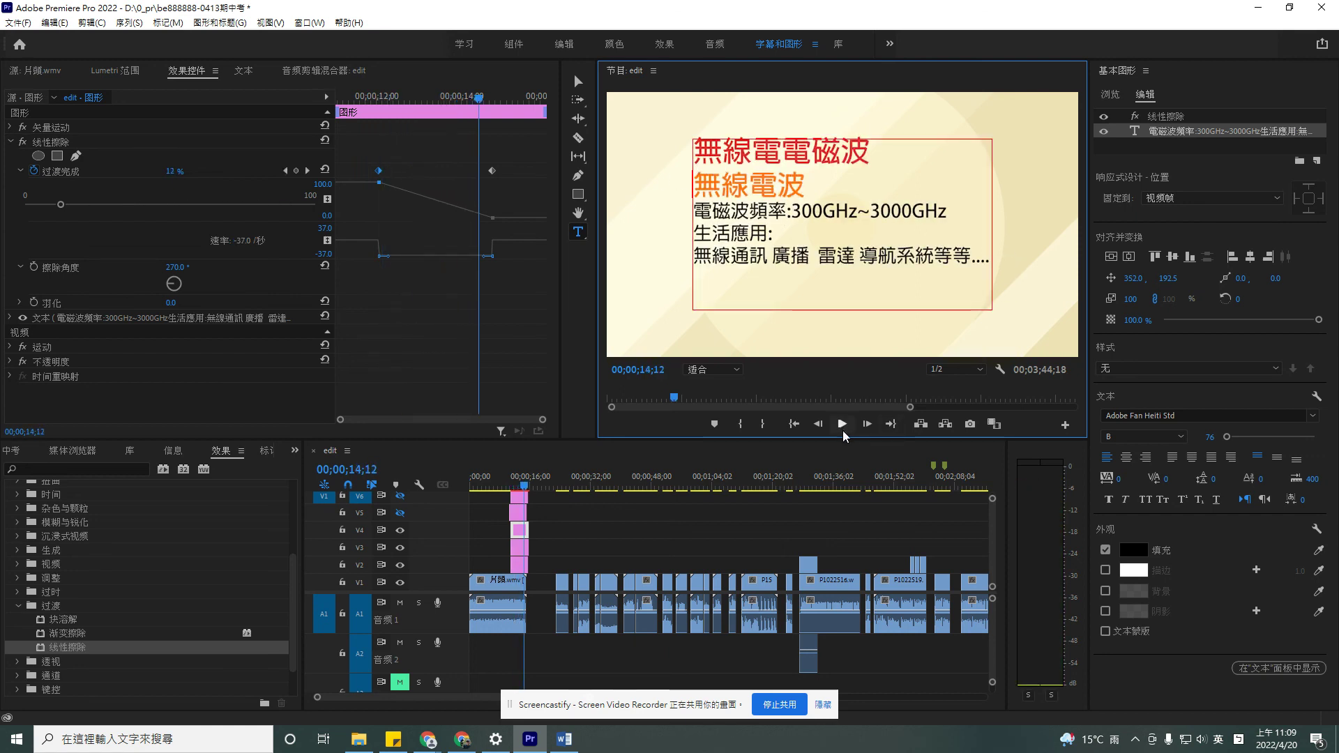
left_click(514, 495)
key("Up")
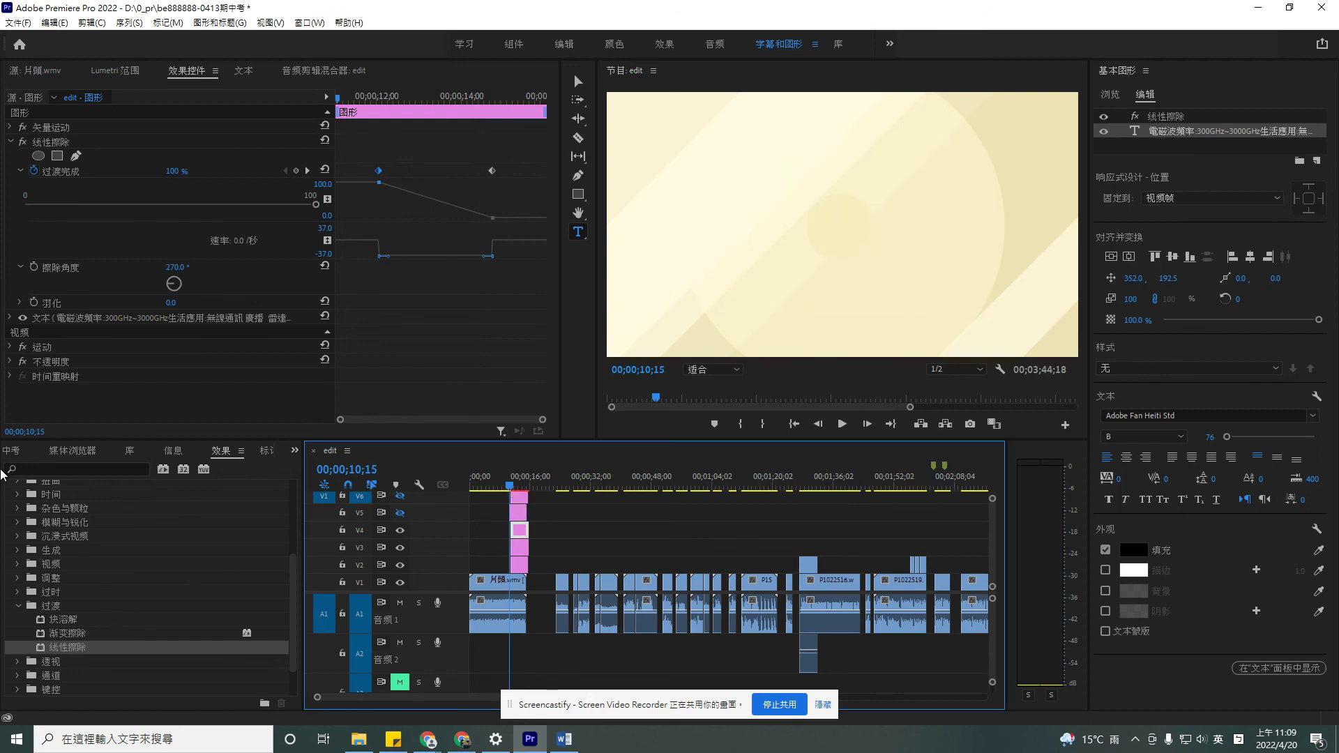
Show the project's media list, expand the sd卡-Pr bin and its music bin, and select the e-typewriter-4 sound
left_click(295, 450)
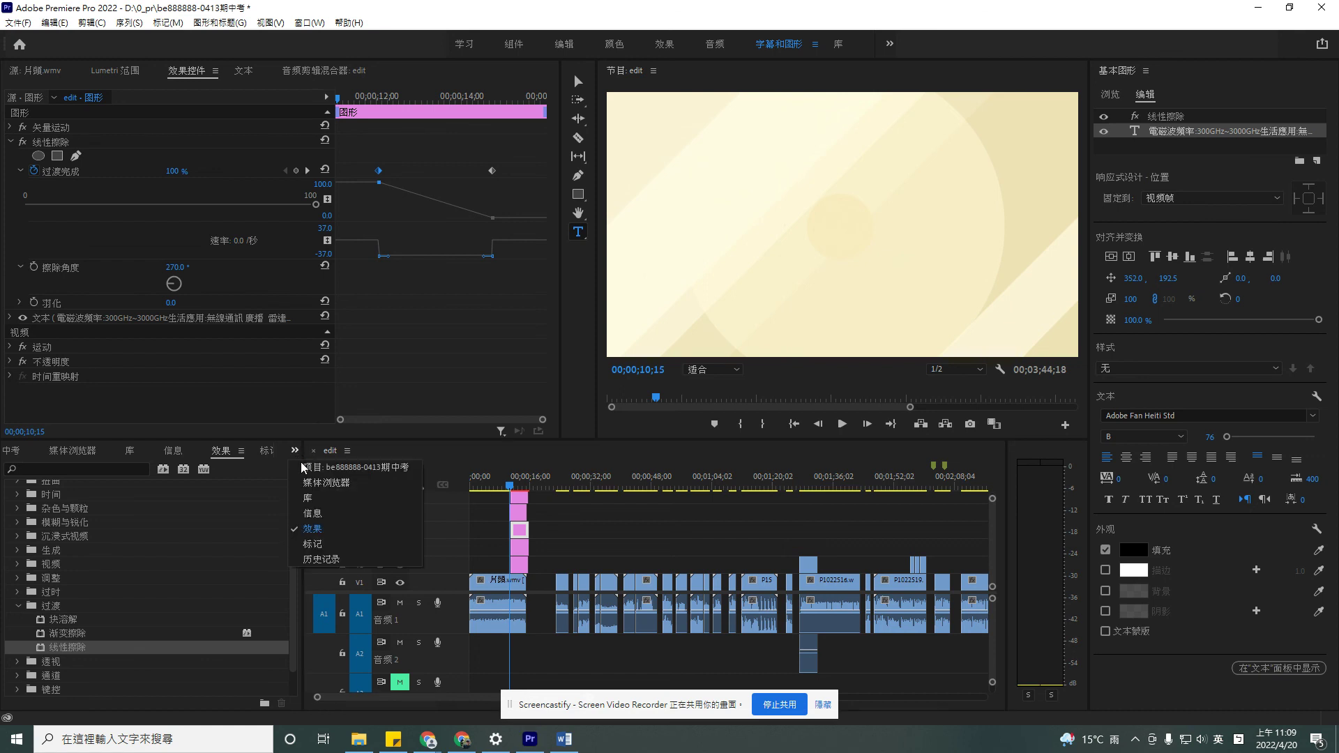
left_click(349, 468)
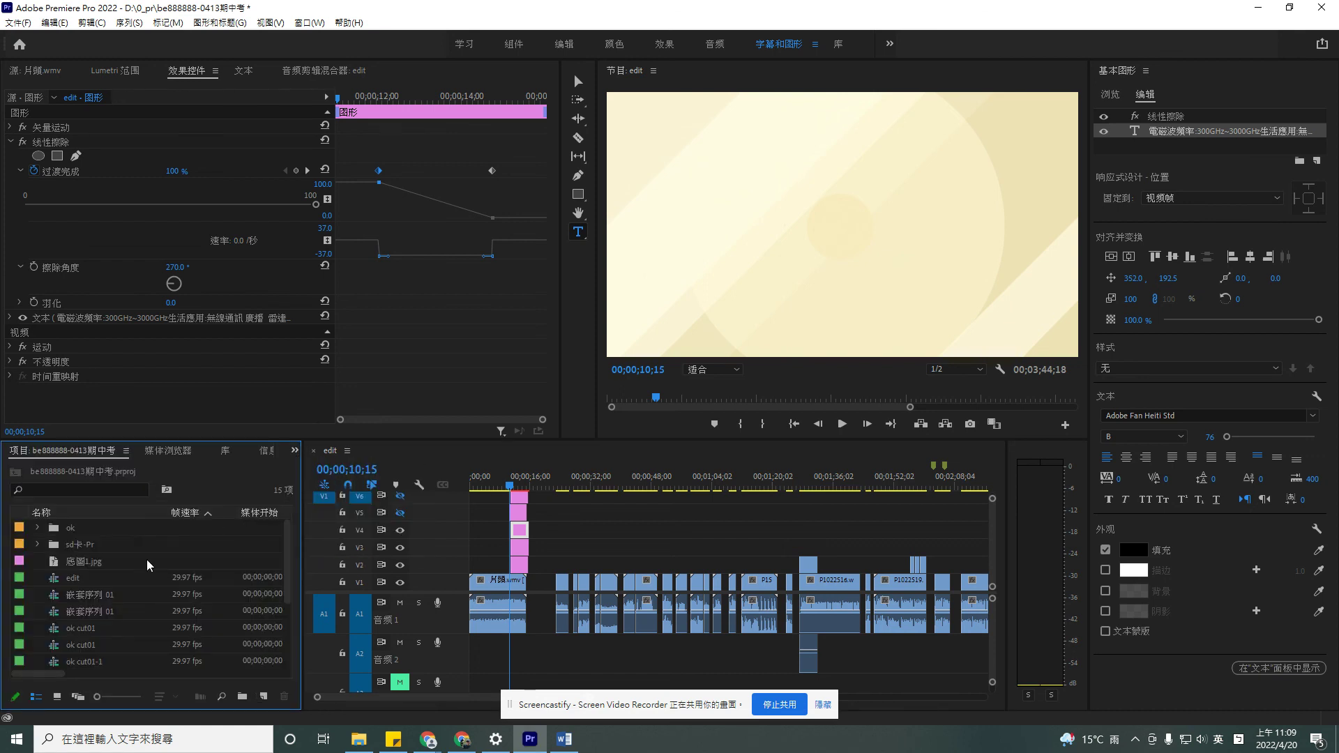
left_click(40, 542)
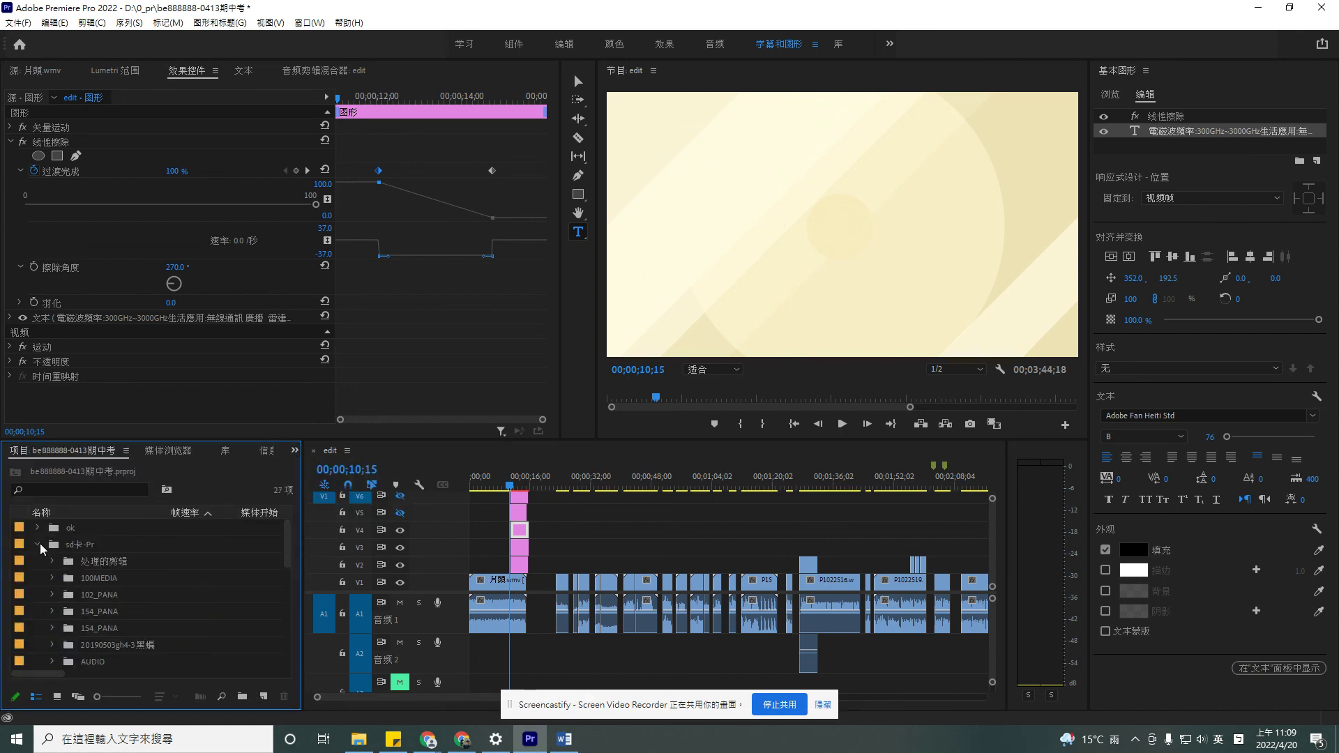
scroll(128, 612, "down", 1)
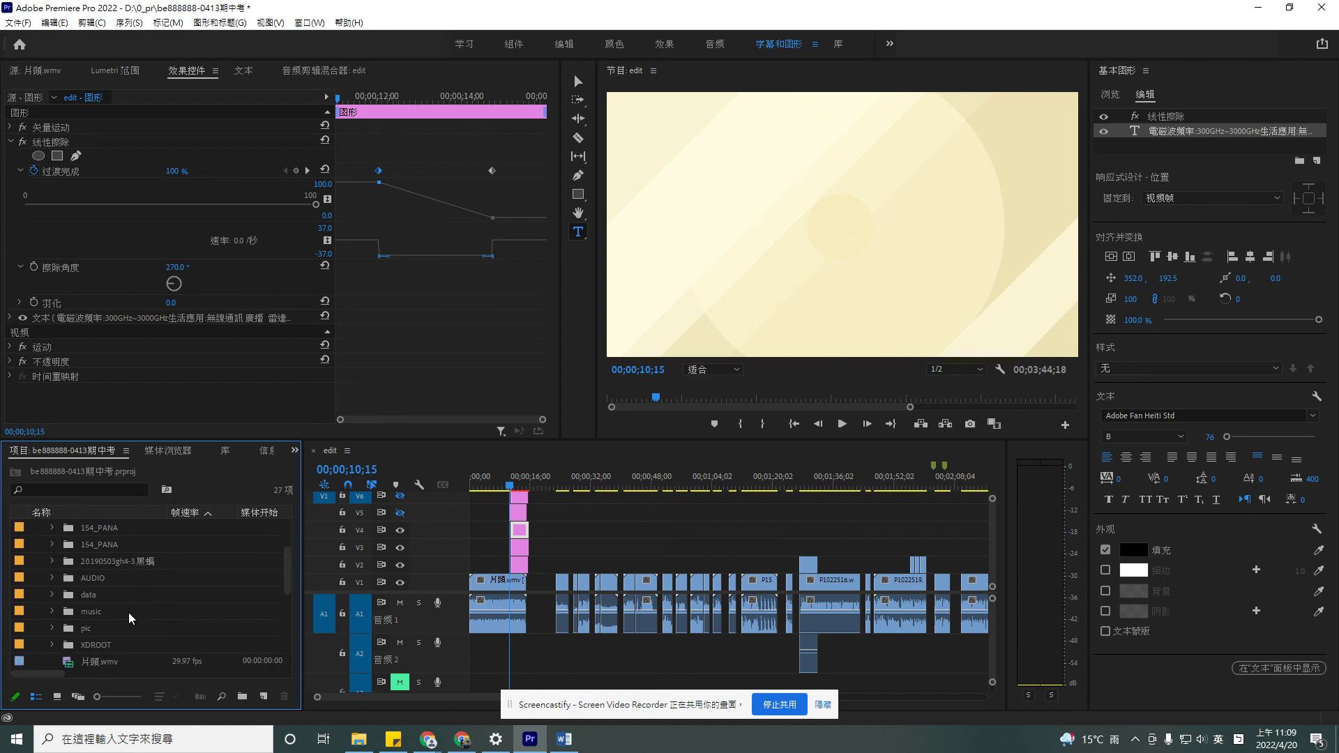
left_click(53, 610)
scroll(147, 625, "down", 4)
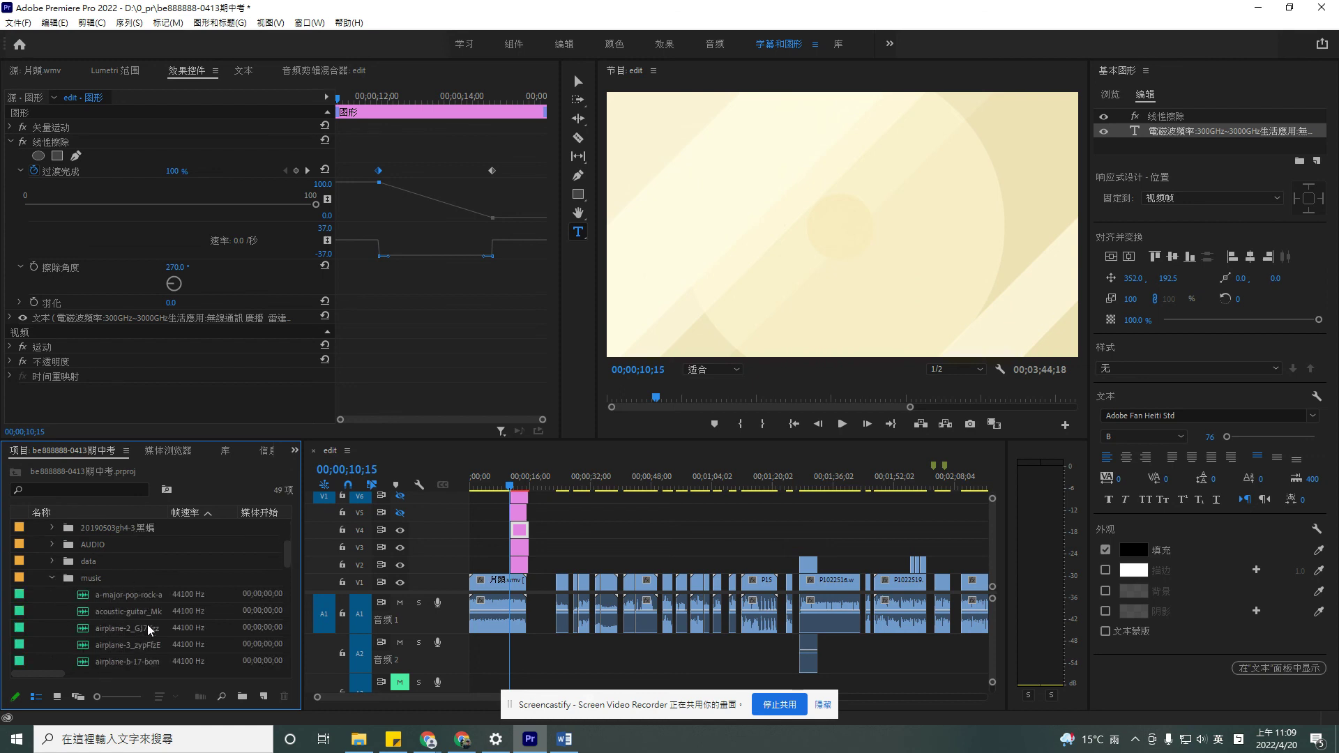
scroll(145, 591, "down", 1)
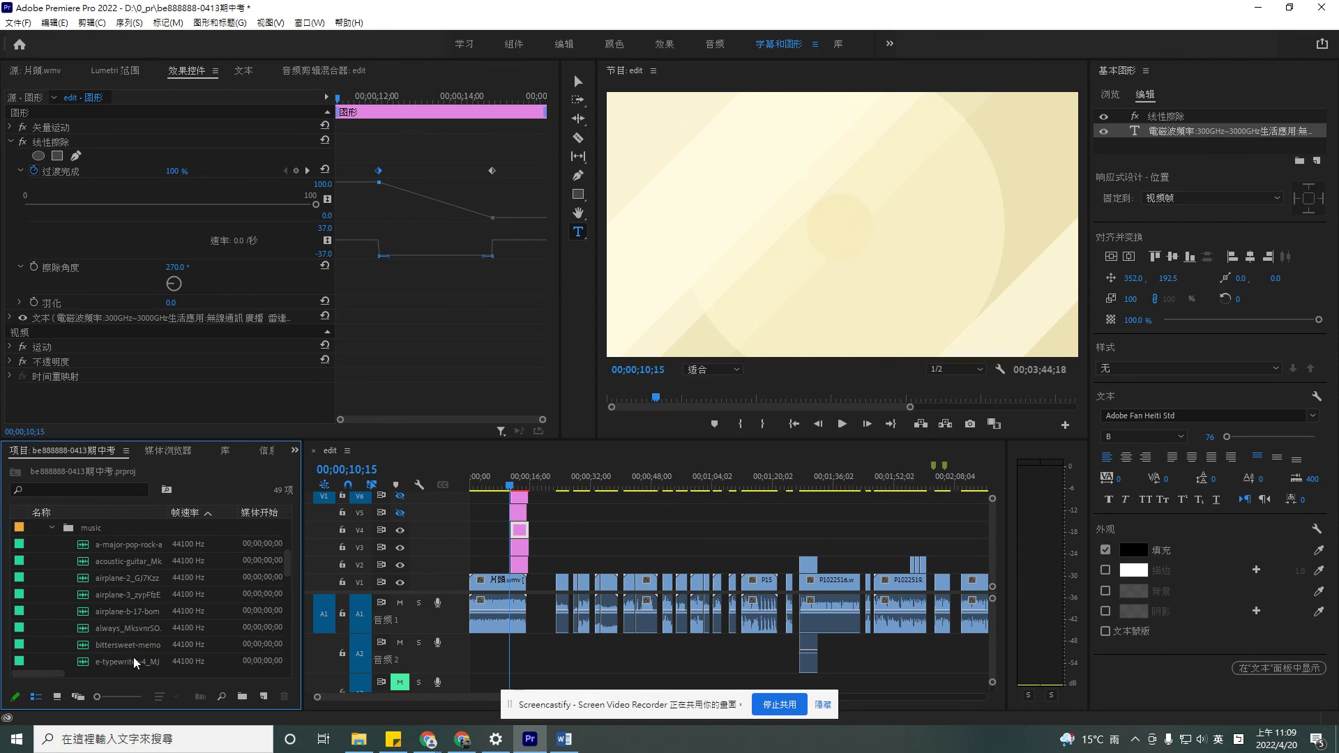
scroll(137, 652, "down", 1)
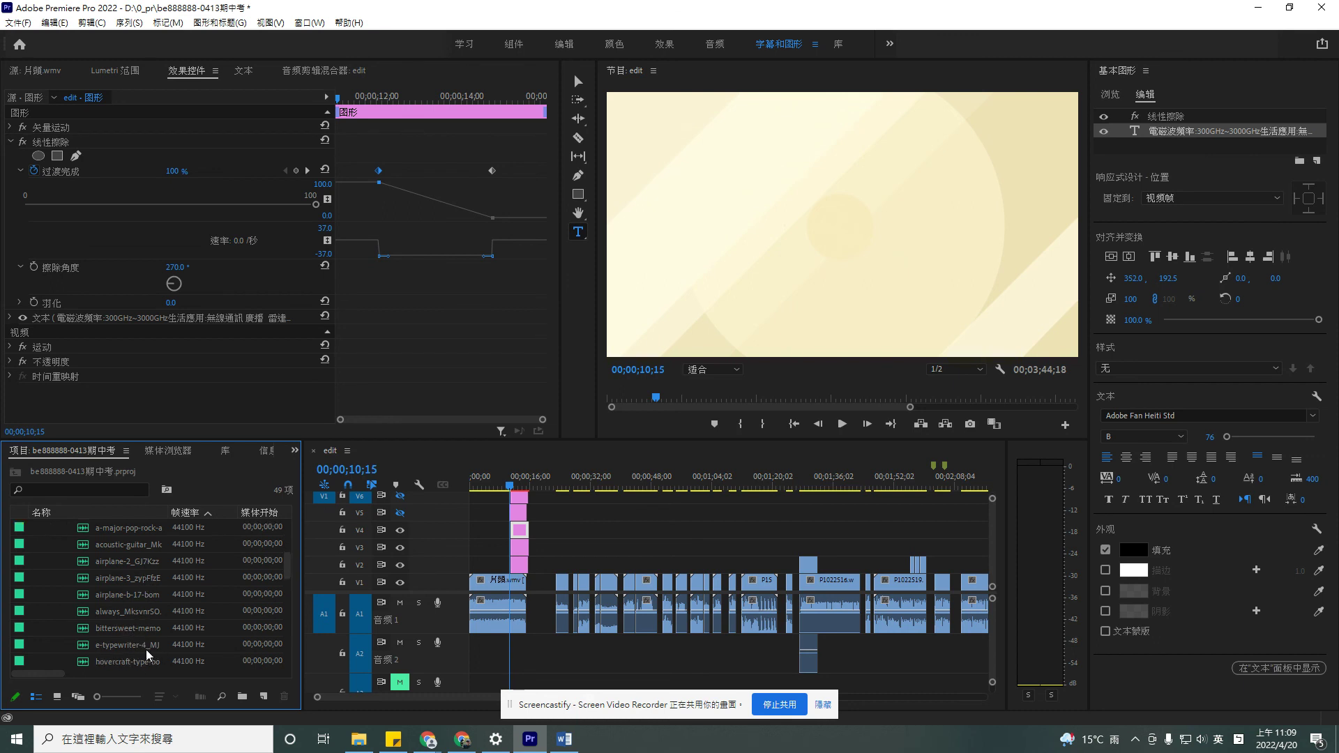
left_click(145, 650)
left_click(149, 645)
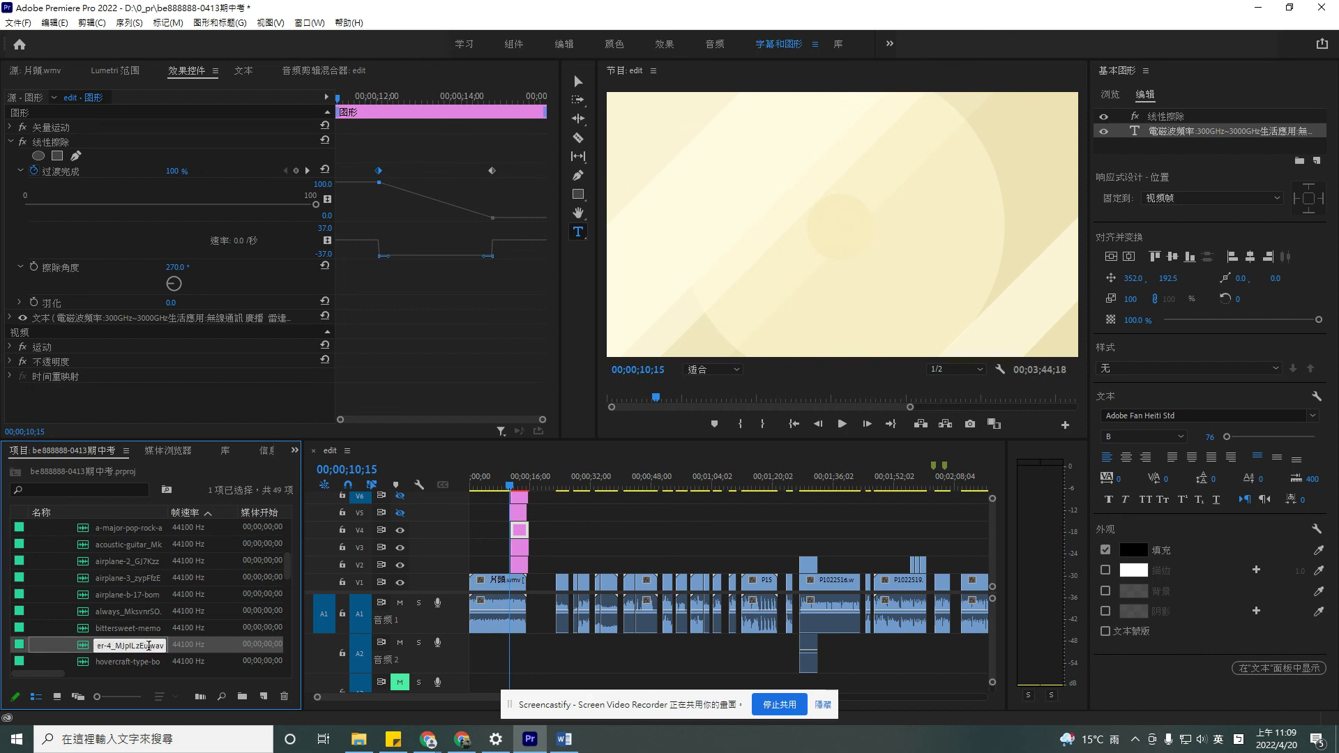
left_click(842, 425)
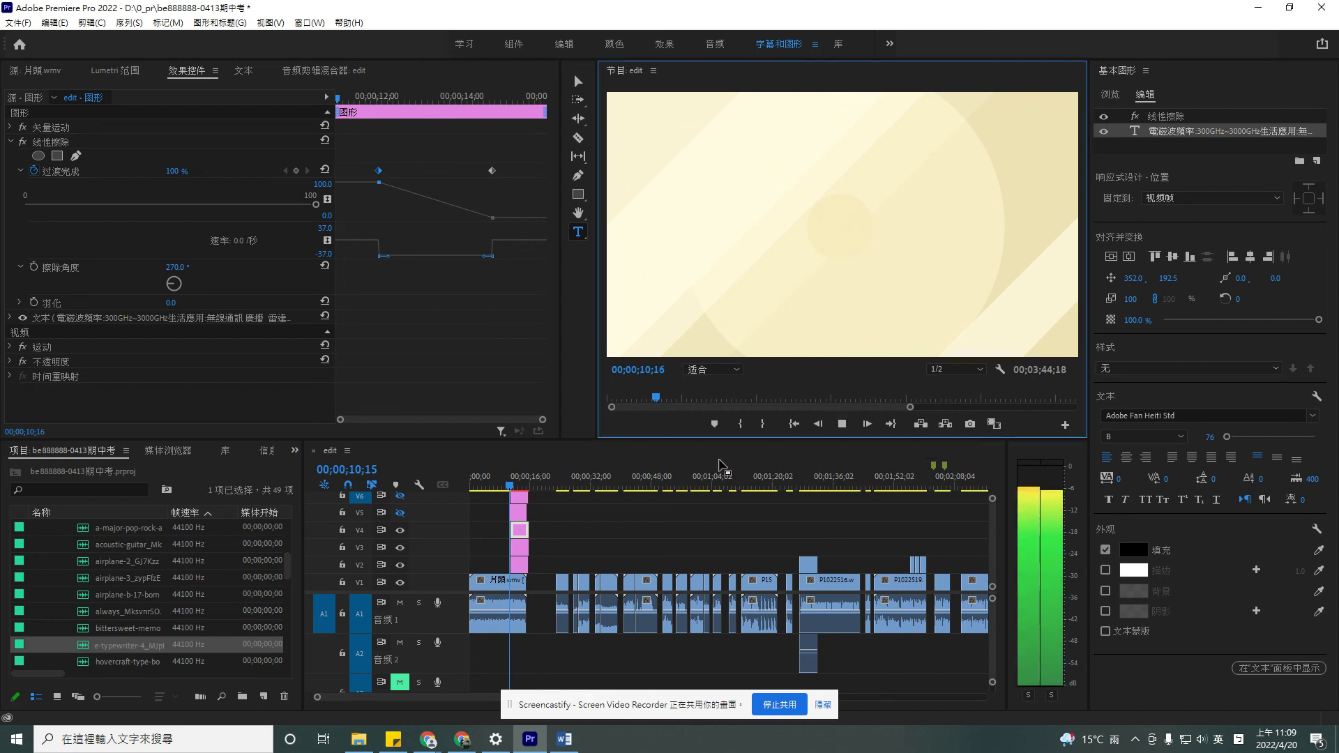
left_click(143, 642)
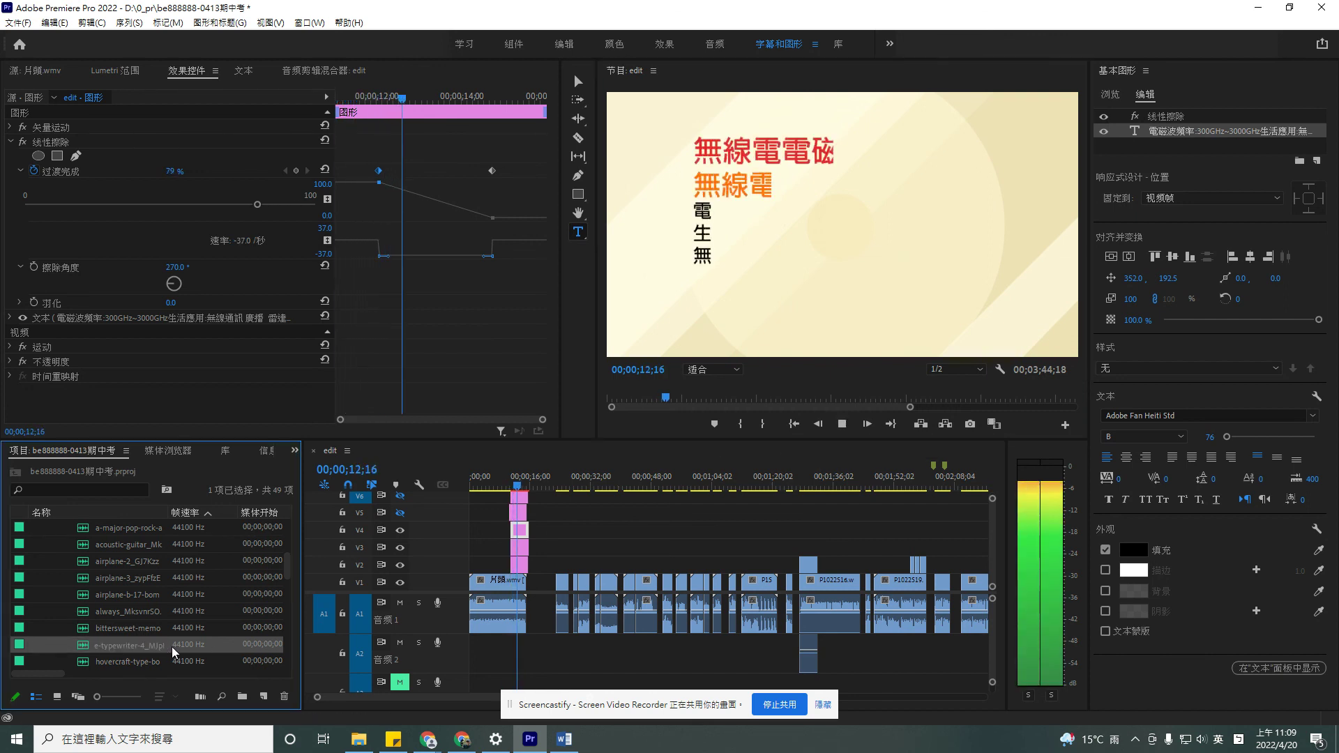
key("ctrl+i")
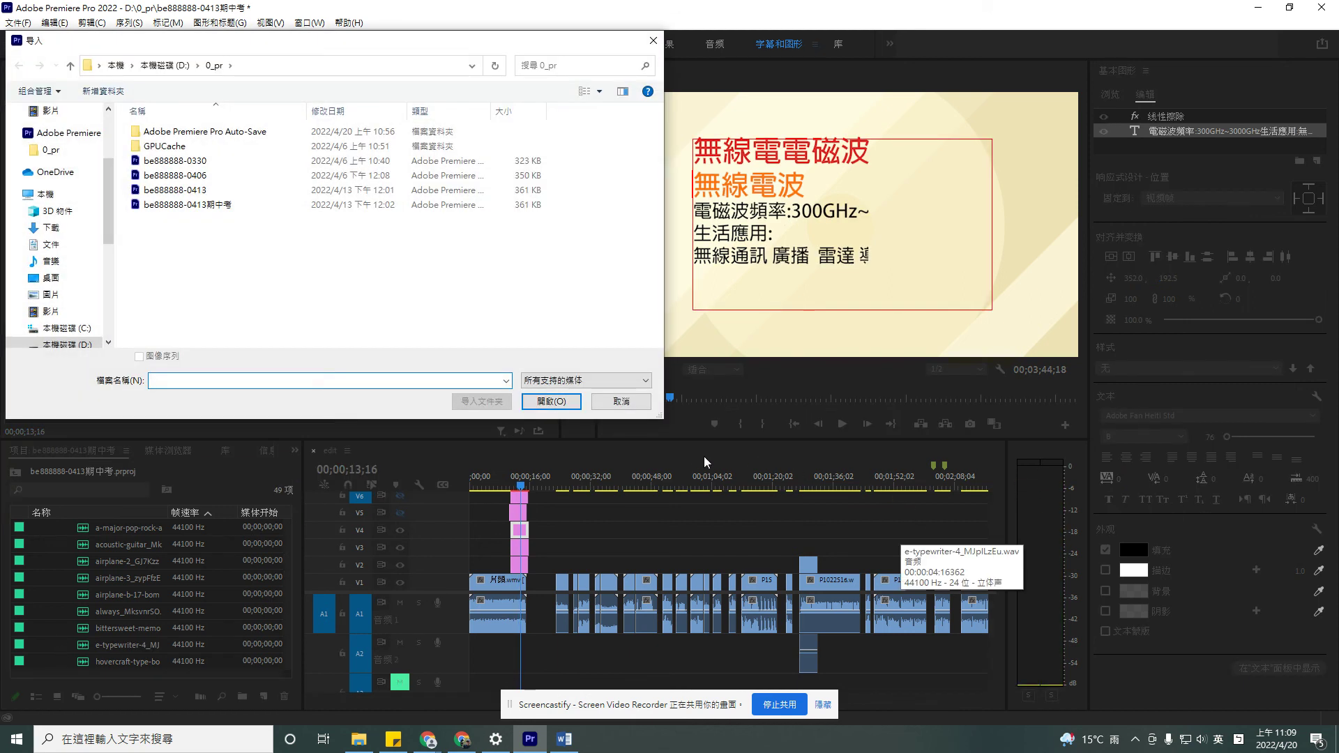
left_click(621, 402)
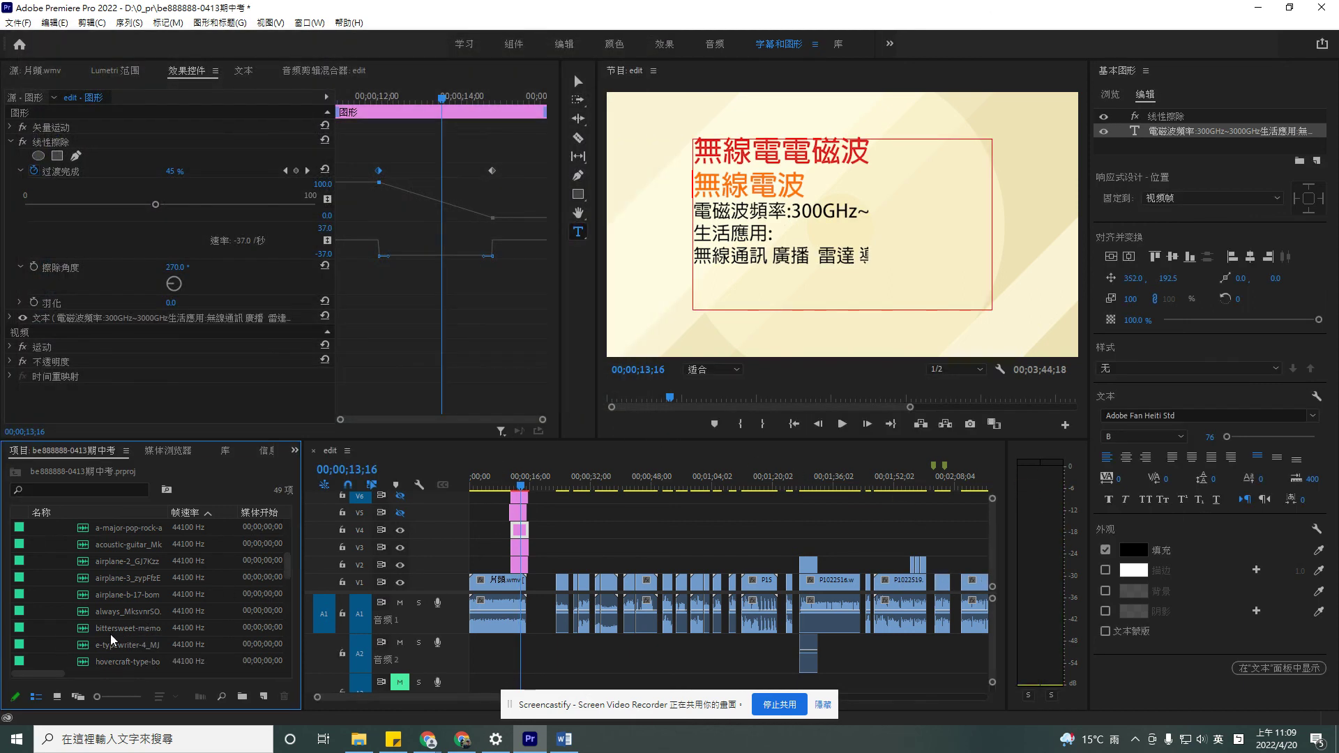
left_click(118, 645)
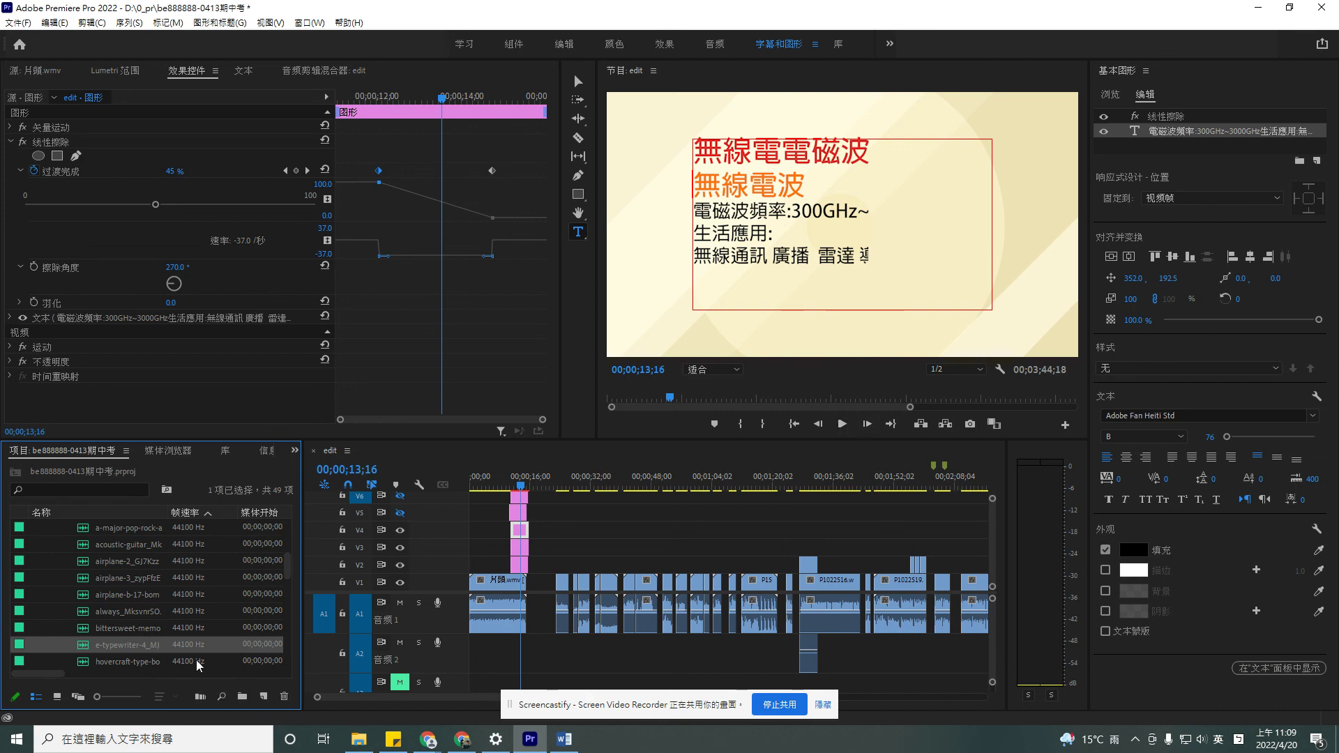
left_click(40, 71)
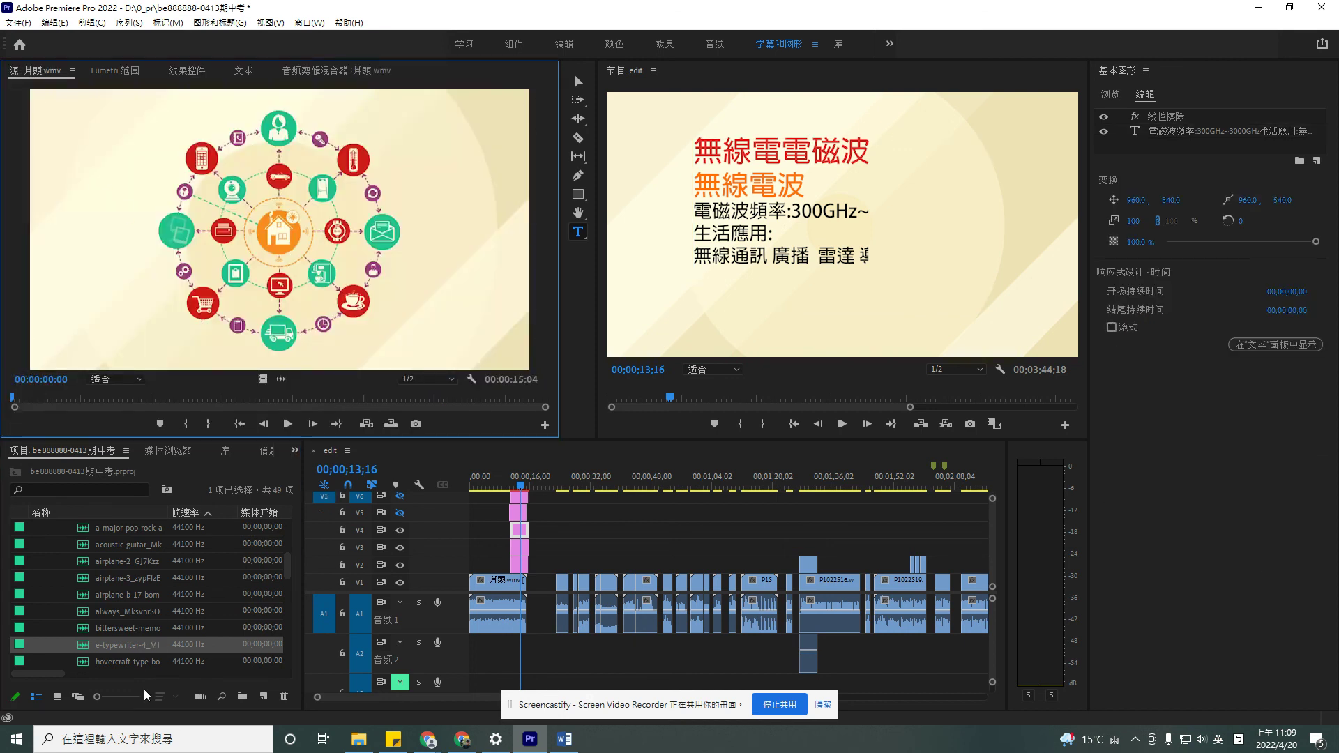
double_click(52, 646)
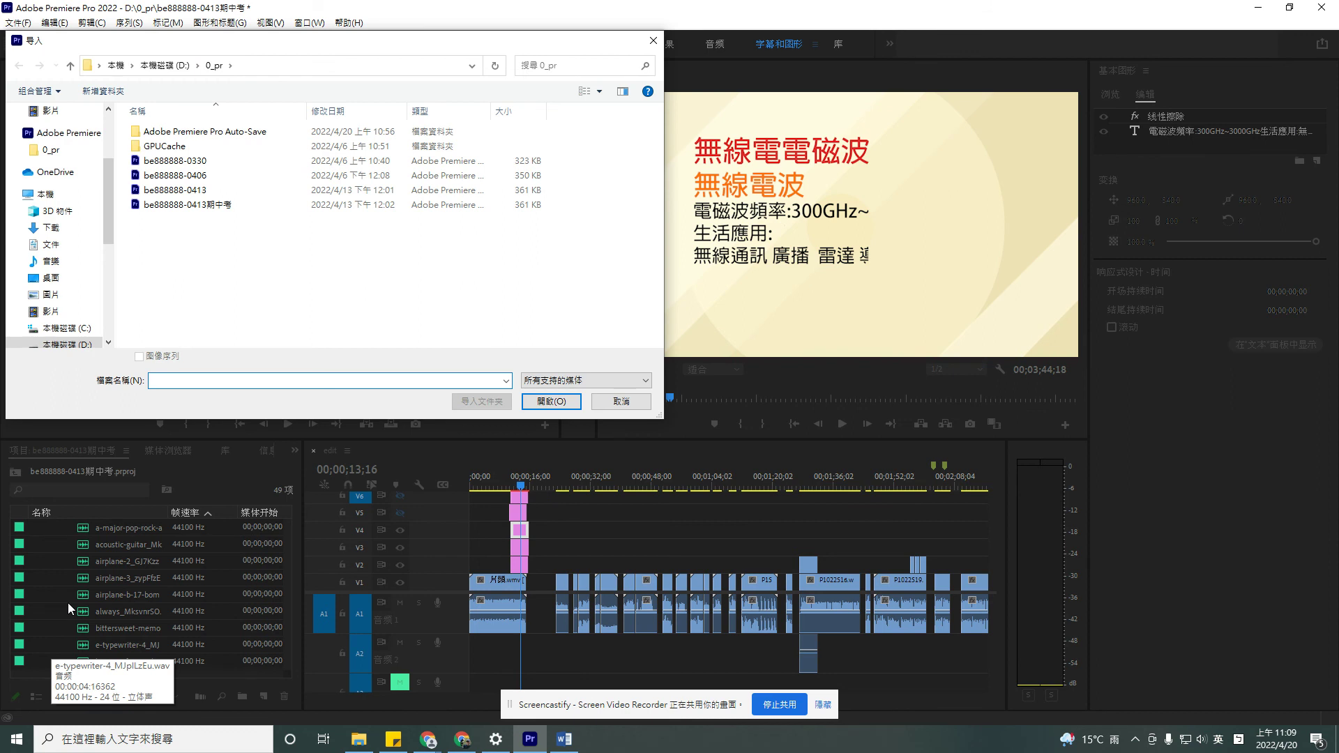
left_click(624, 403)
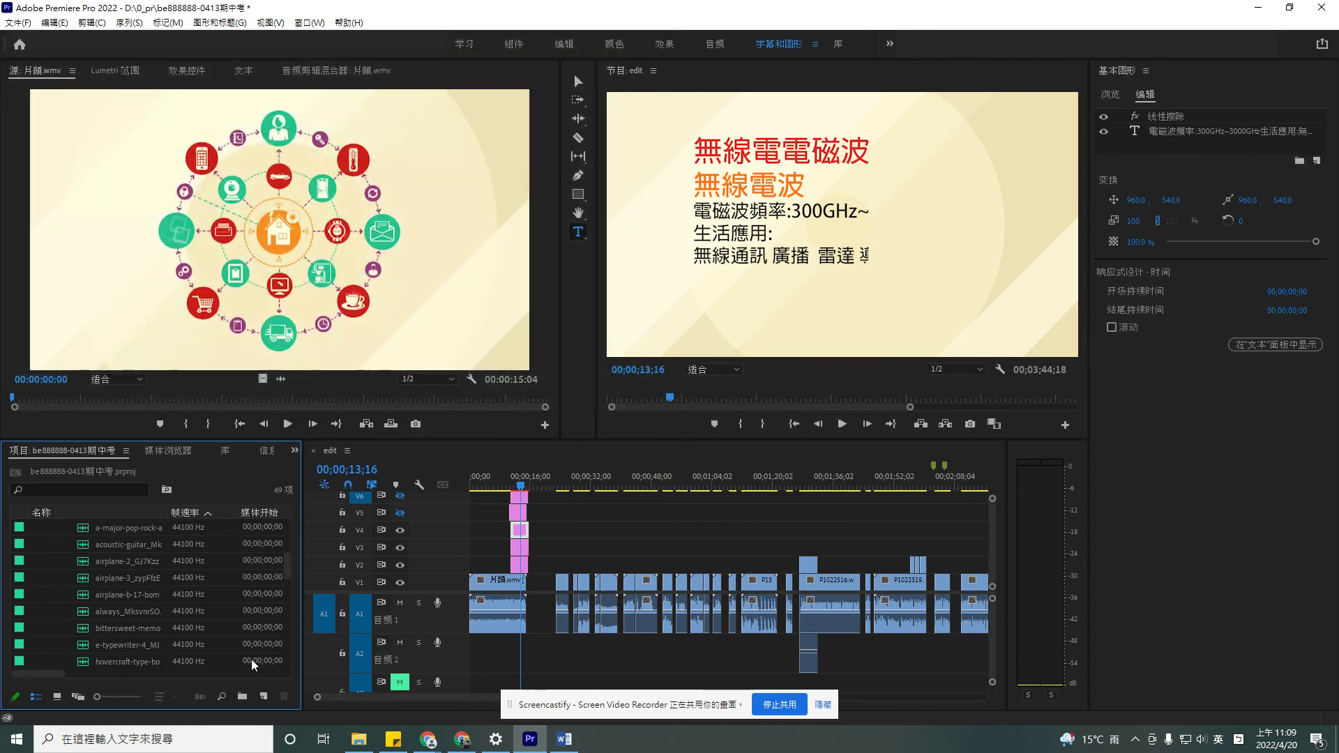
Load the e-typewriter-4 sound into the source monitor and listen to its opening
double_click(119, 647)
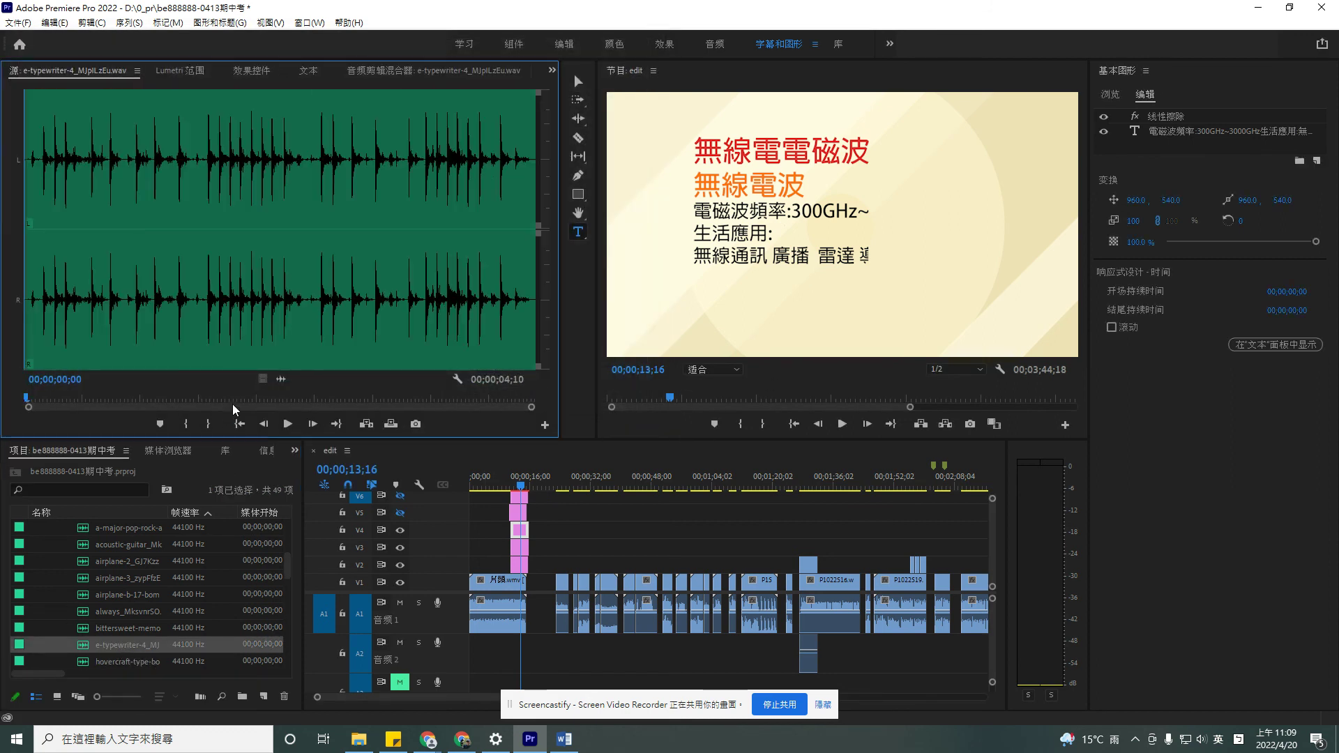
left_click(288, 424)
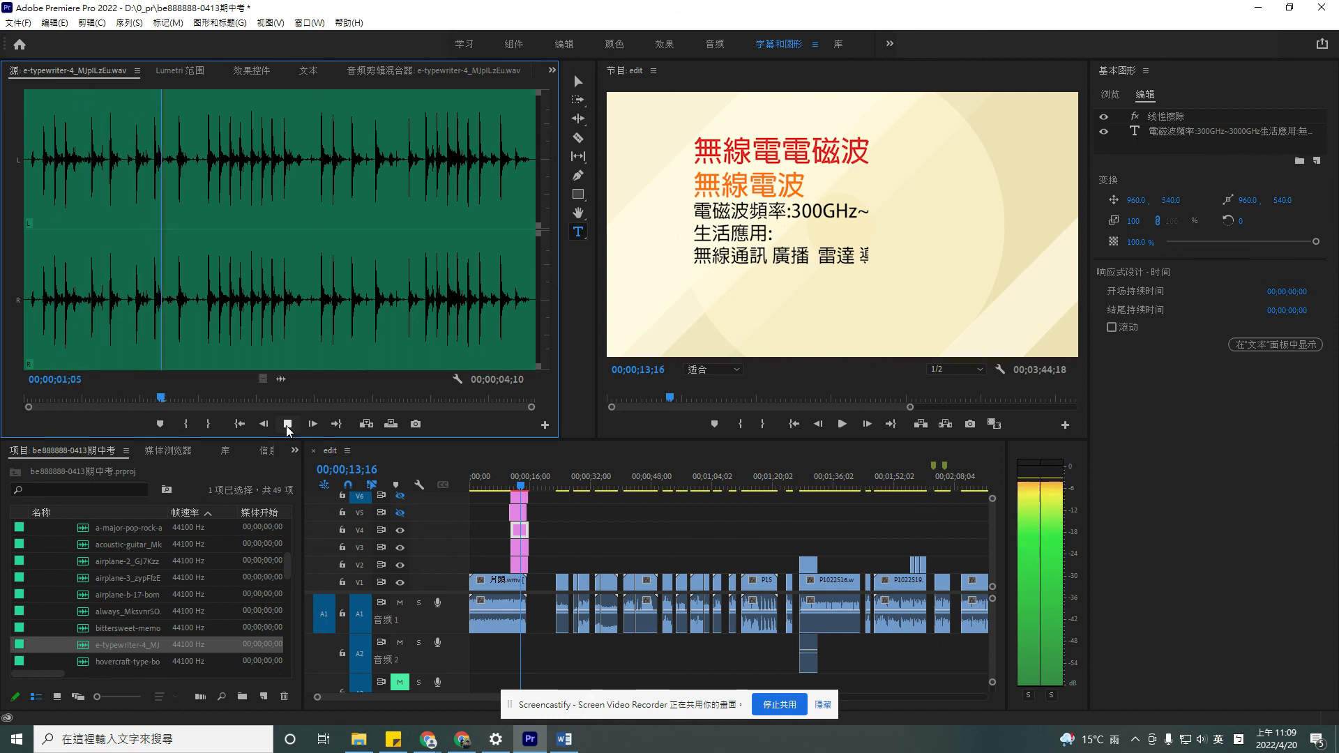
left_click(287, 424)
left_click(306, 243)
left_click_drag(306, 243, 227, 279)
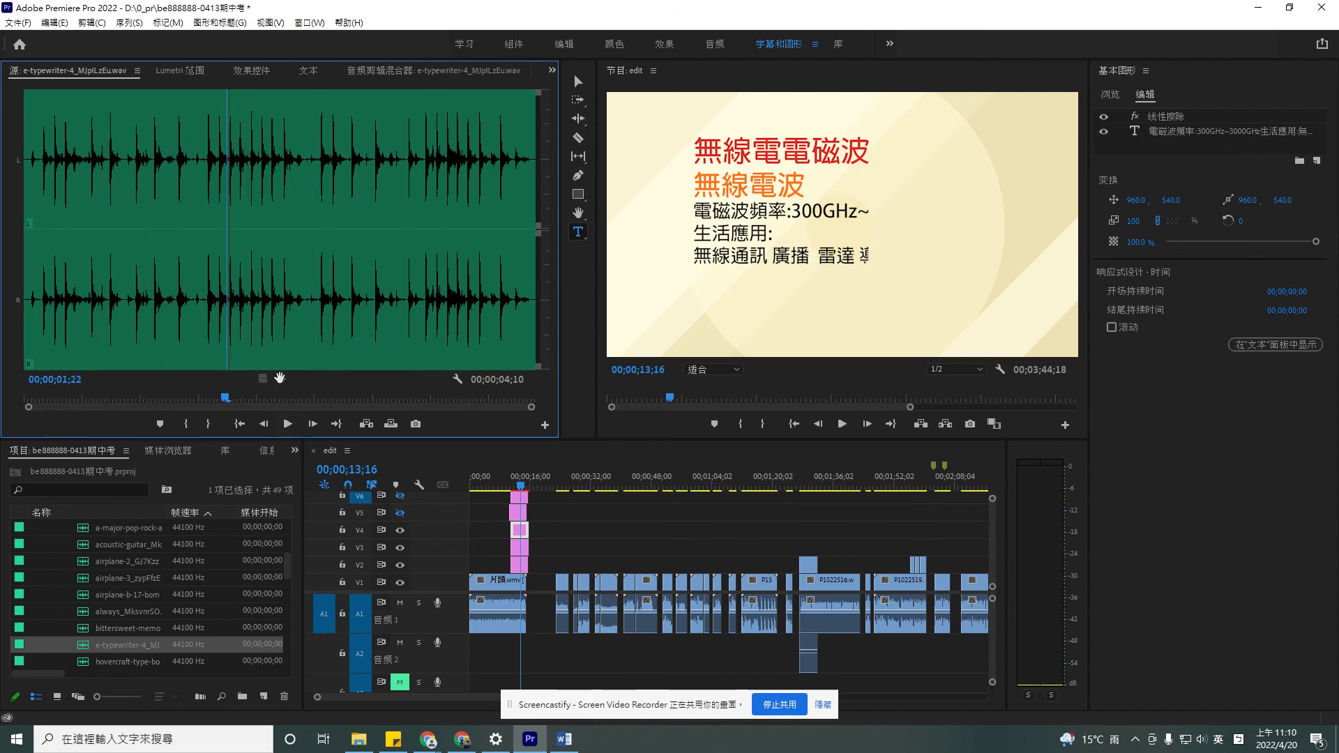
Place the e-typewriter-4 audio on track A2 beneath the title clips and play the sequence from 00;00;10;09
left_click_drag(279, 377, 519, 652)
left_click(508, 486)
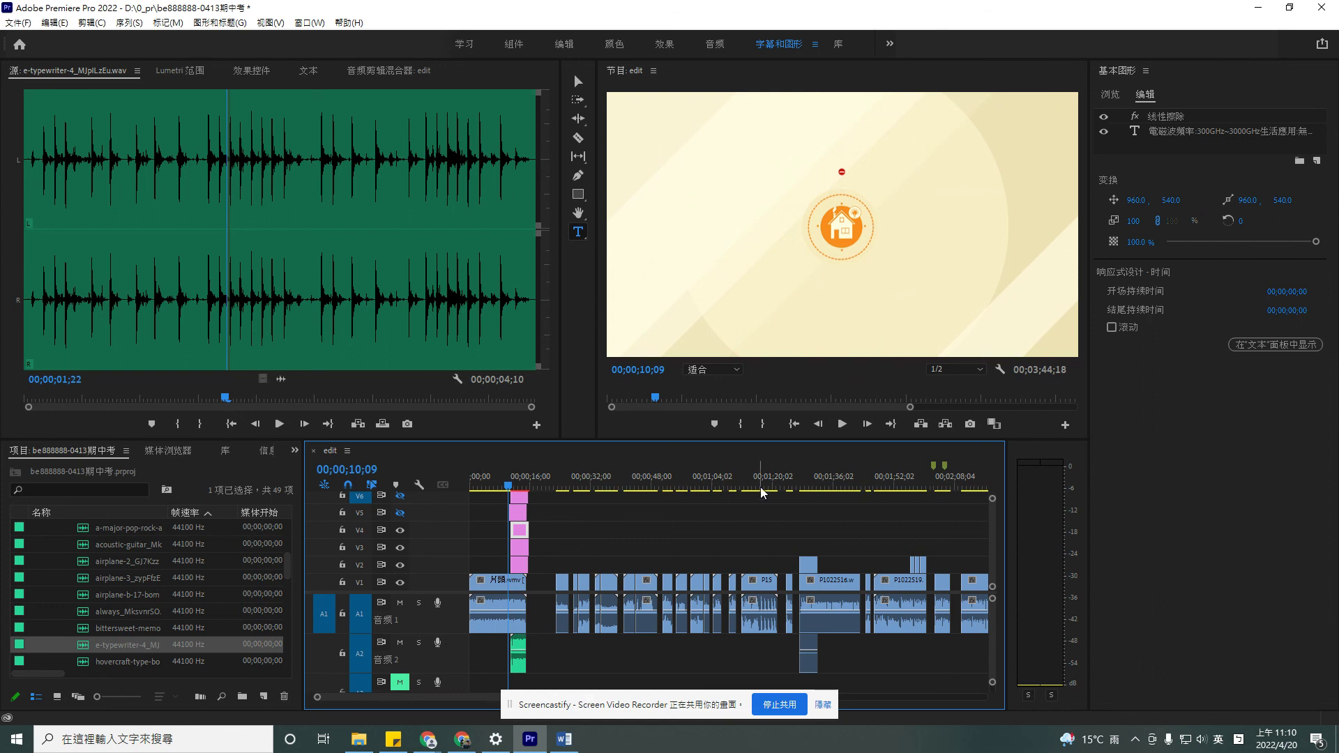
left_click(843, 426)
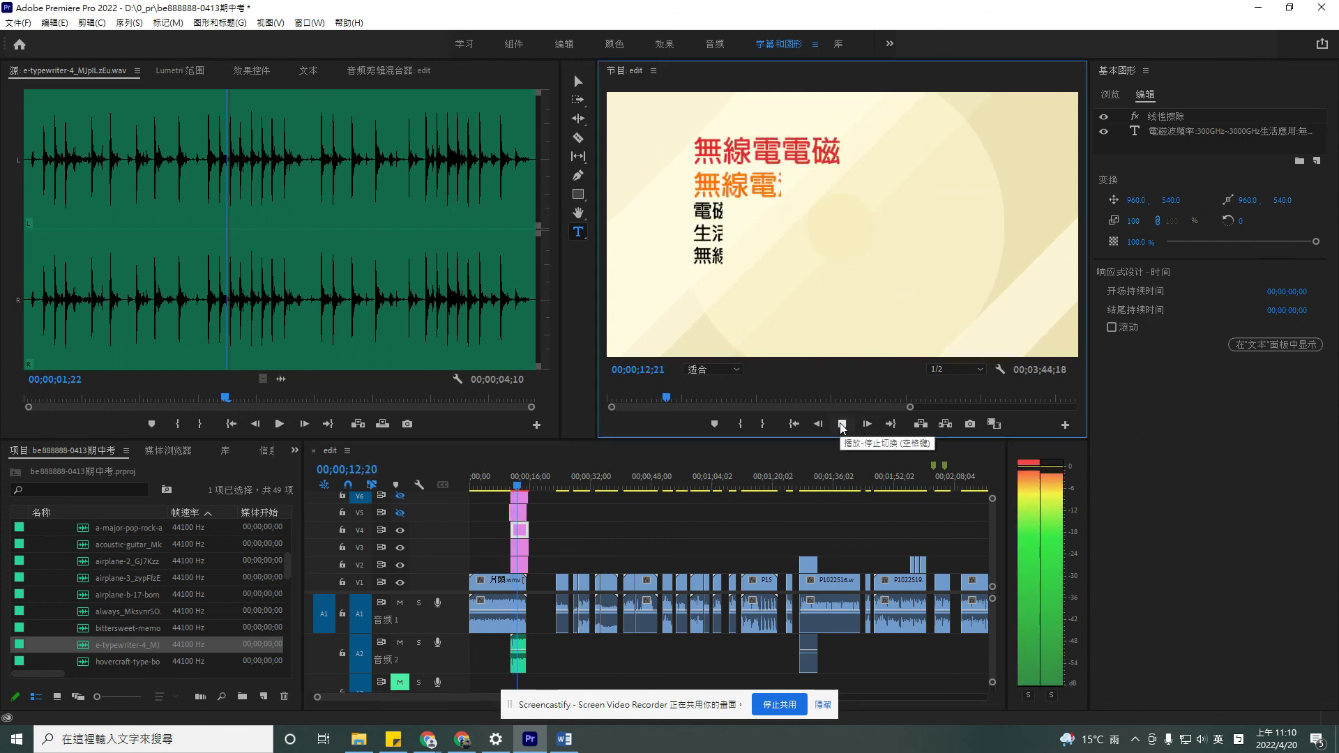
left_click(842, 424)
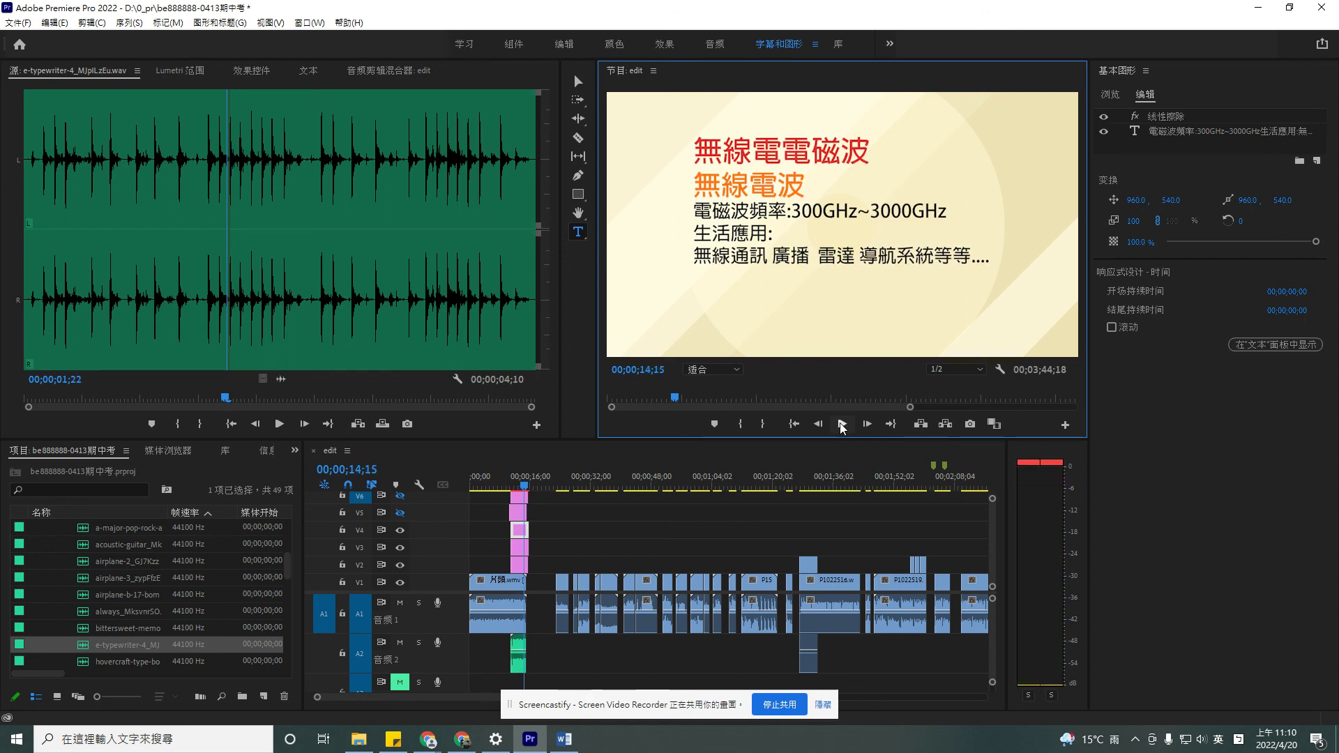